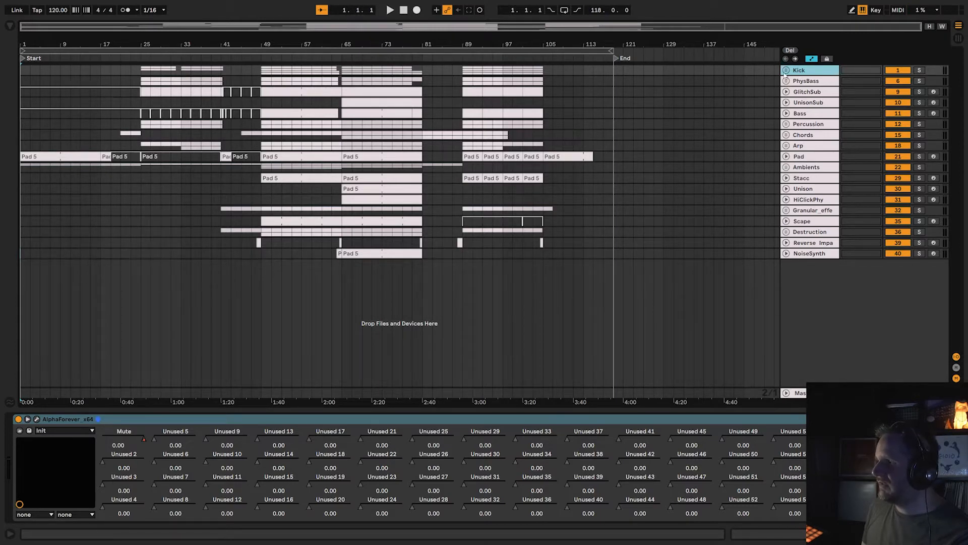
Solo the Kick group and listen to it from about bars 25, 49, 65 and 89.
left_click(920, 71)
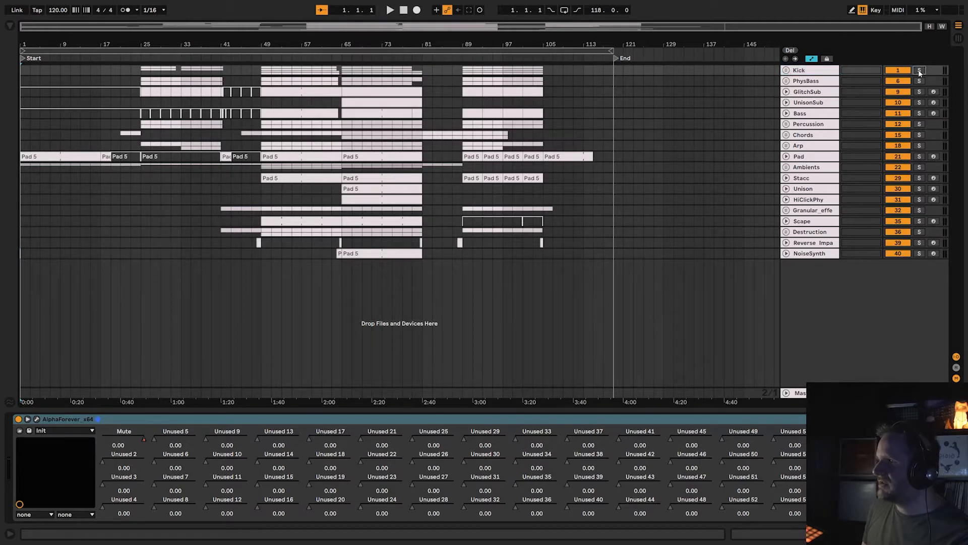
left_click(139, 58)
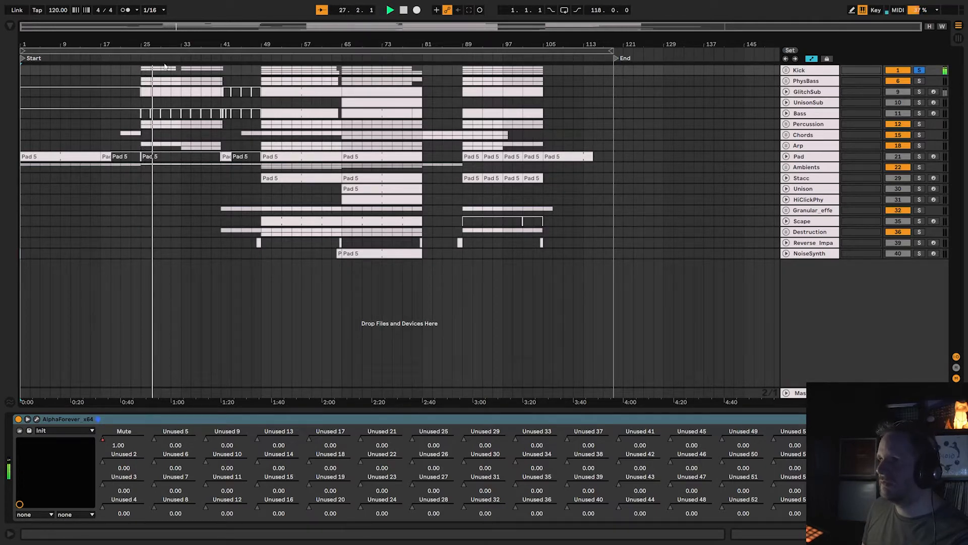
key("space")
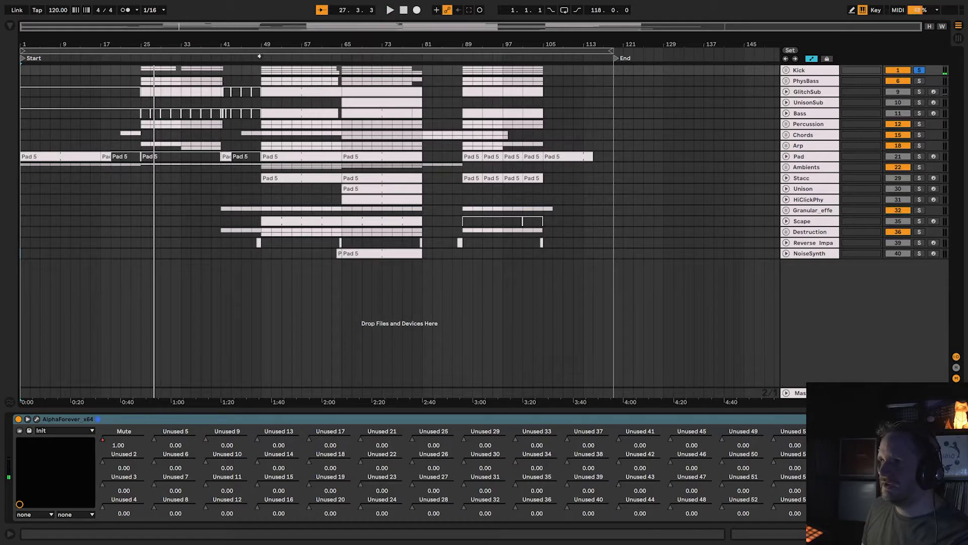
left_click(260, 57)
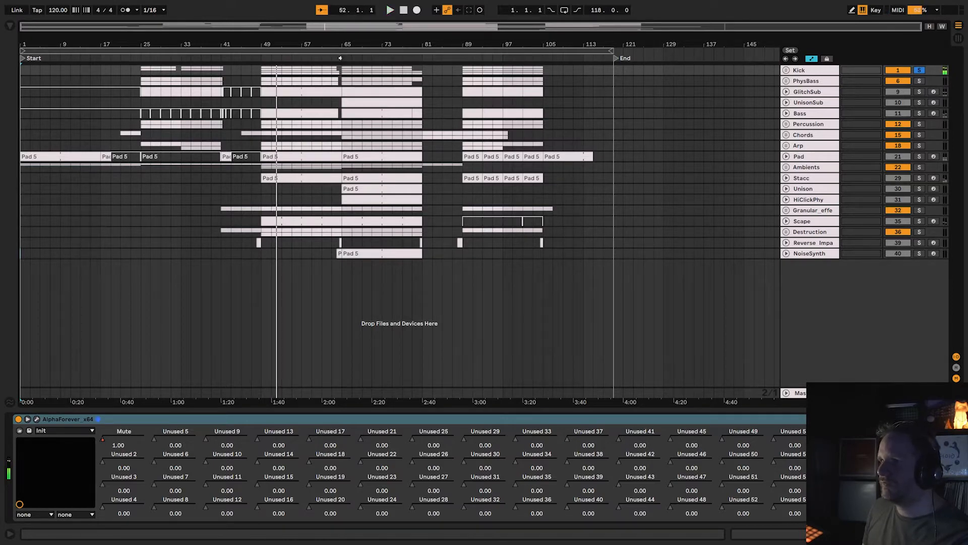
left_click(341, 58)
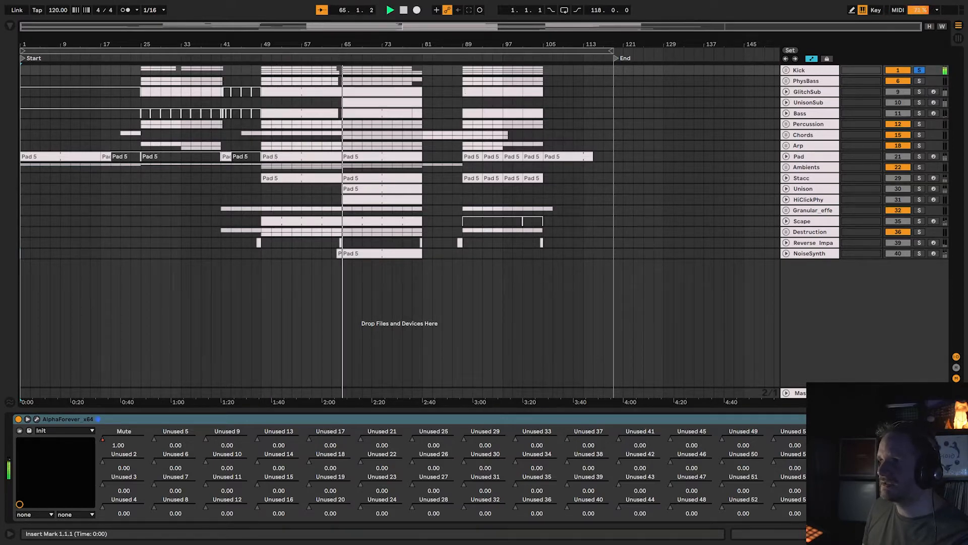
left_click(461, 58)
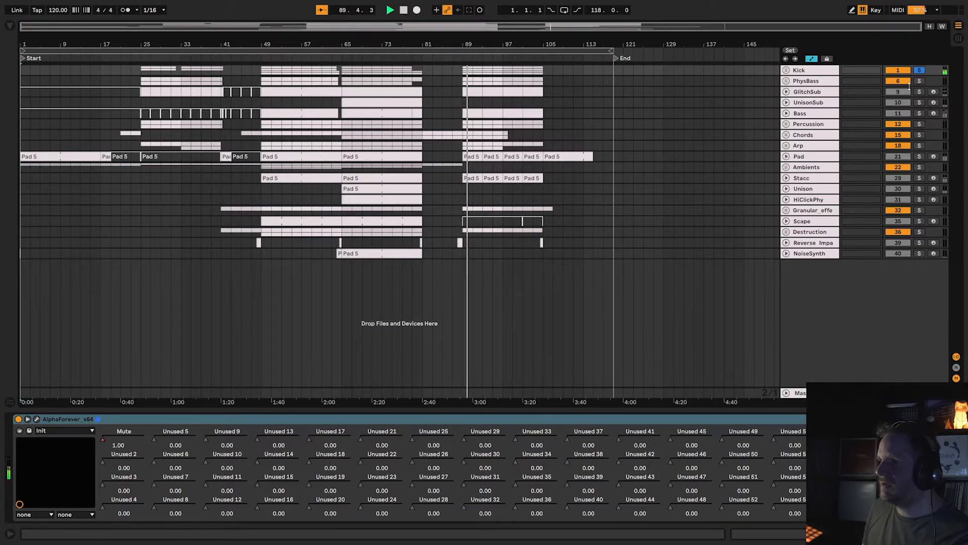
Unfold the Kick group, solo its Kick track, audition it from bar 49 and arm the track for recording.
left_click(786, 71)
left_click(811, 71)
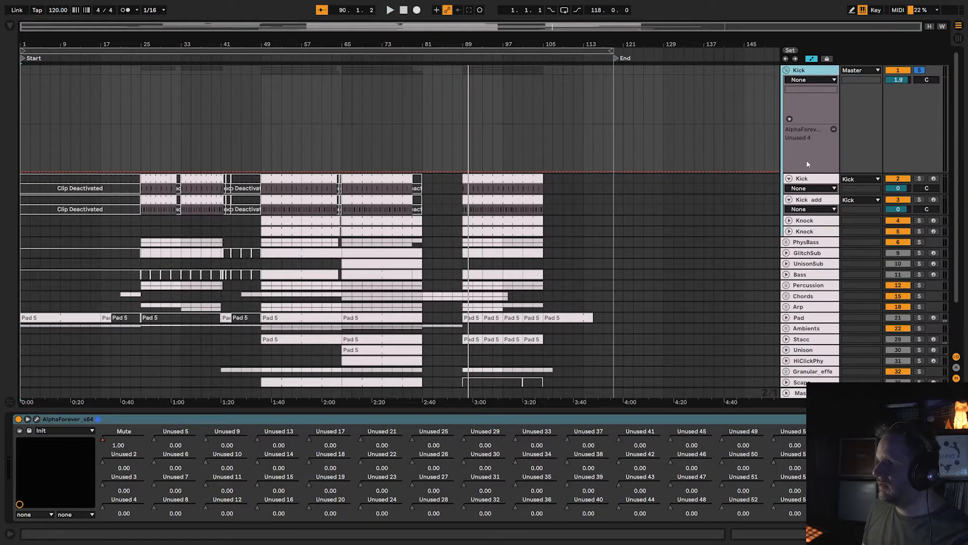
left_click(807, 182)
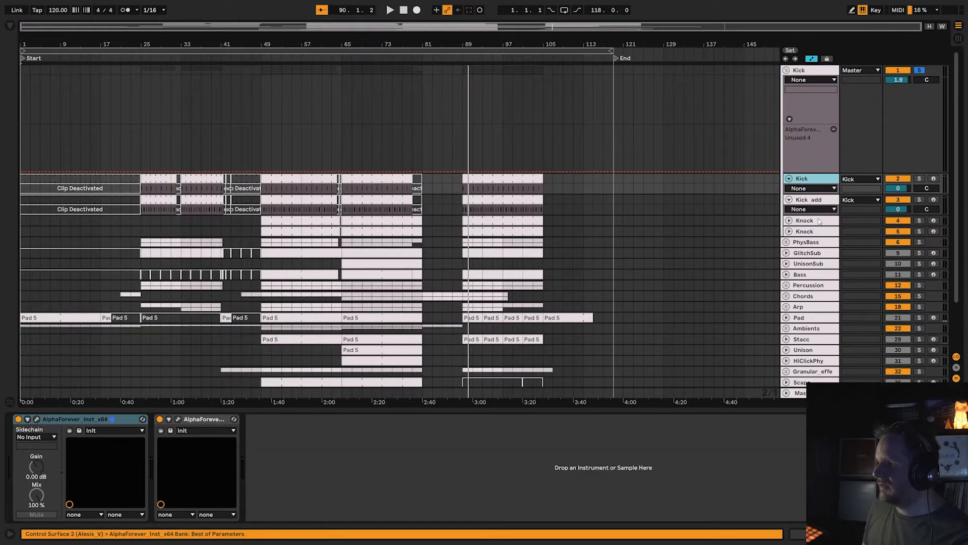
left_click(920, 180)
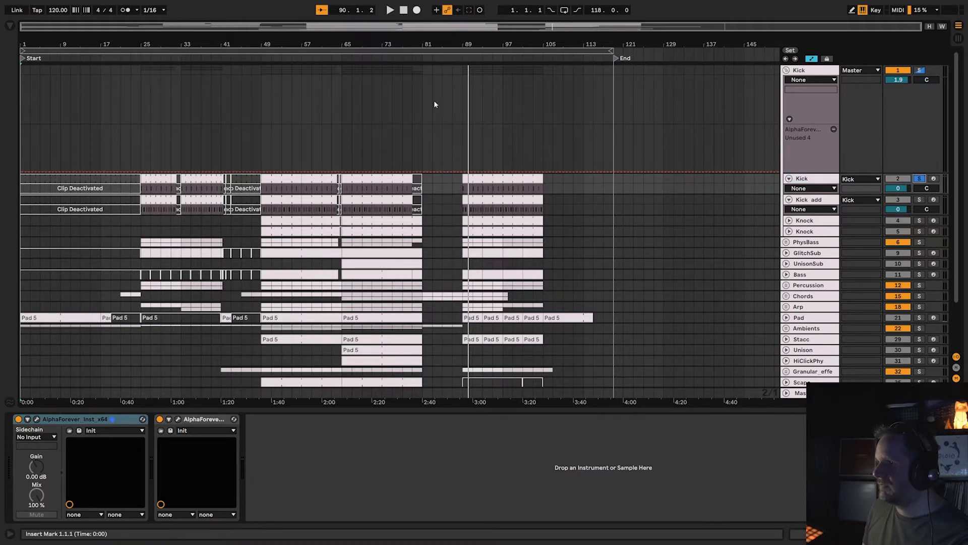
left_click(260, 58)
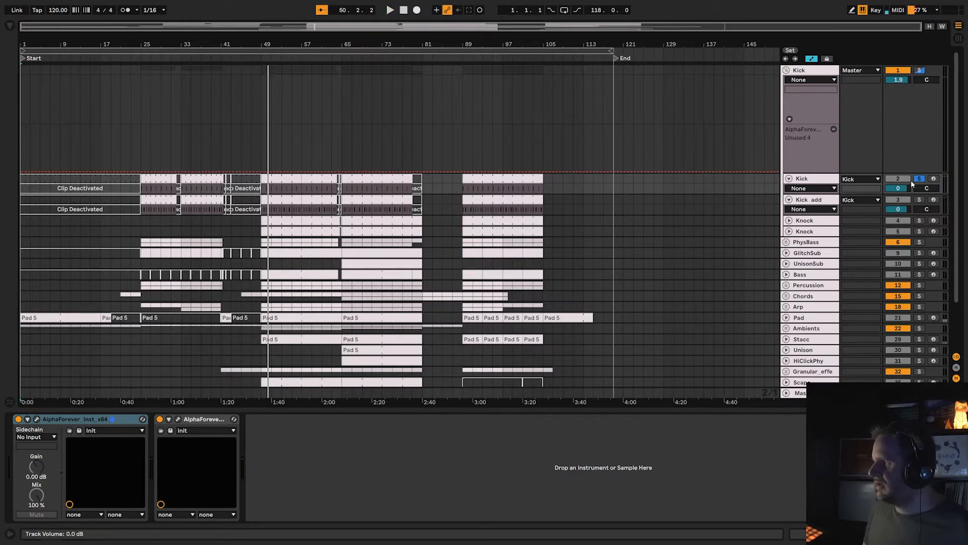
left_click(934, 180)
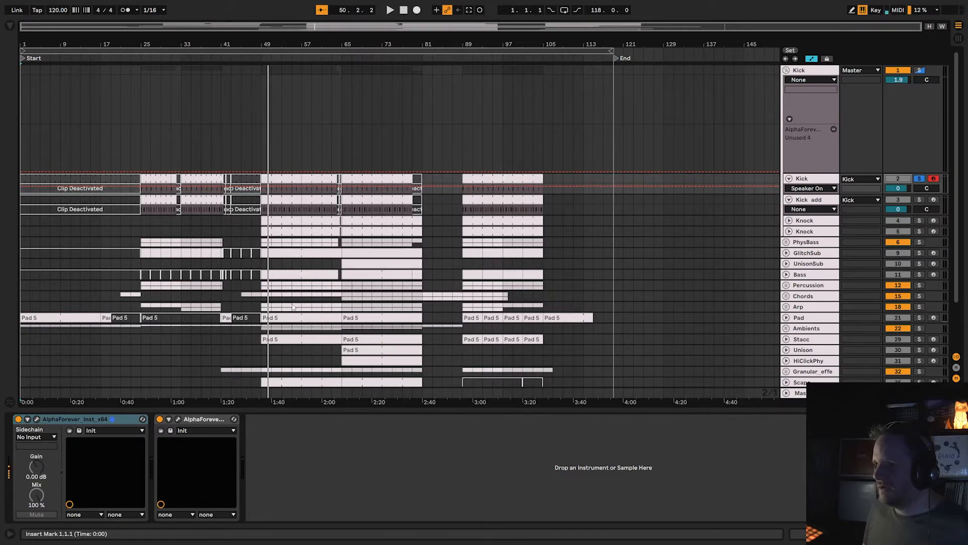
Open the AlphaForever_Inst patch on the Kick track and start playback past the End marker.
left_click(36, 419)
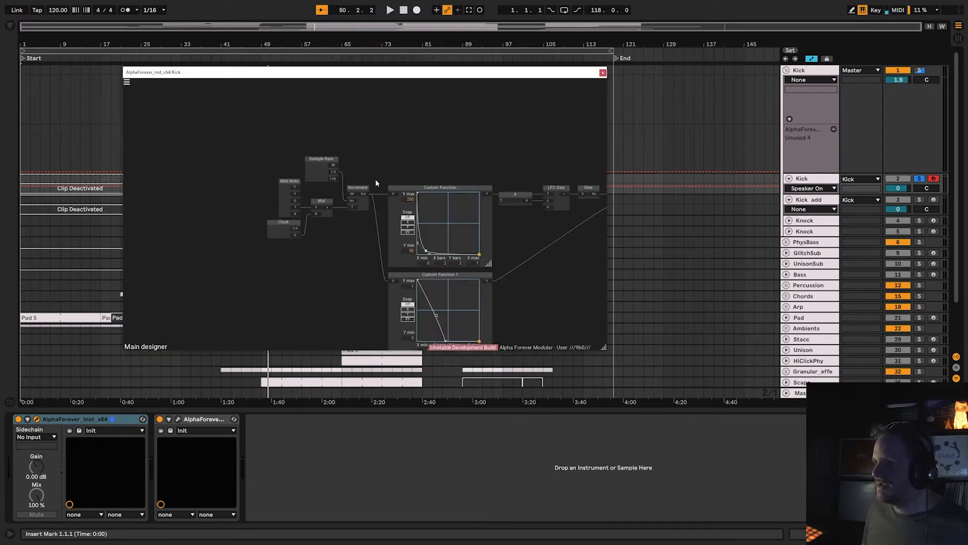
left_click_drag(379, 166, 334, 180)
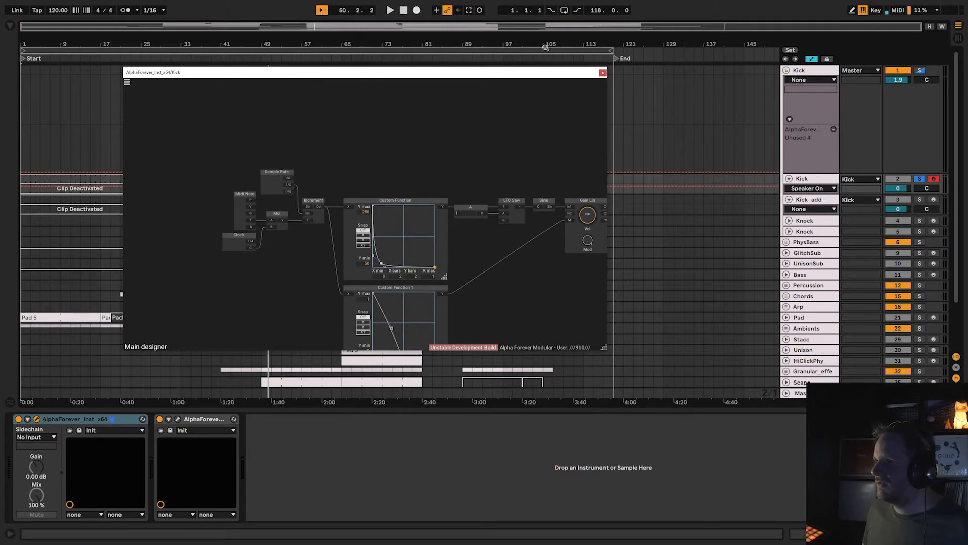
left_click(642, 54)
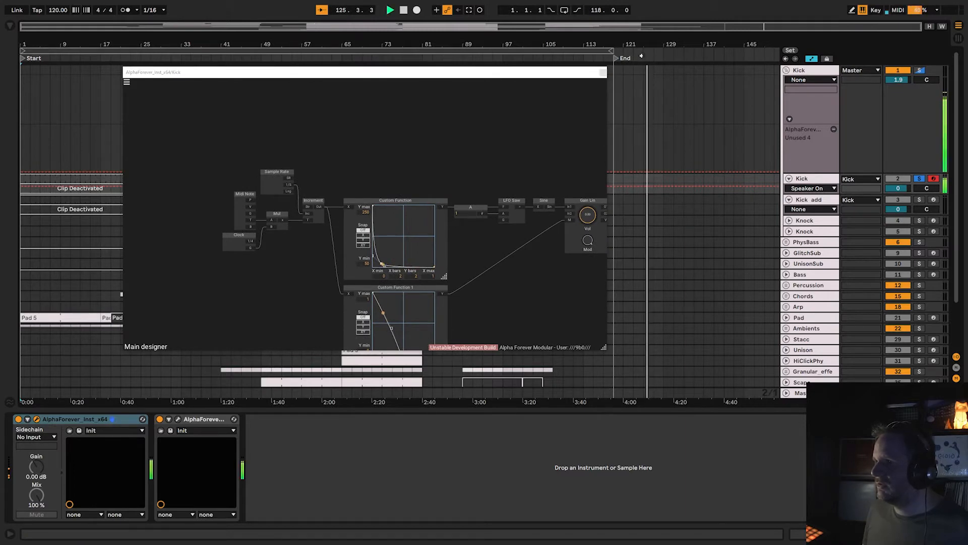
Examine the Kick patch's signal chain from Increment through the Custom Functions, LFO Saw, Sine and Gain Lin to Stereo Track, and close the patch window.
left_click_drag(413, 161, 333, 142)
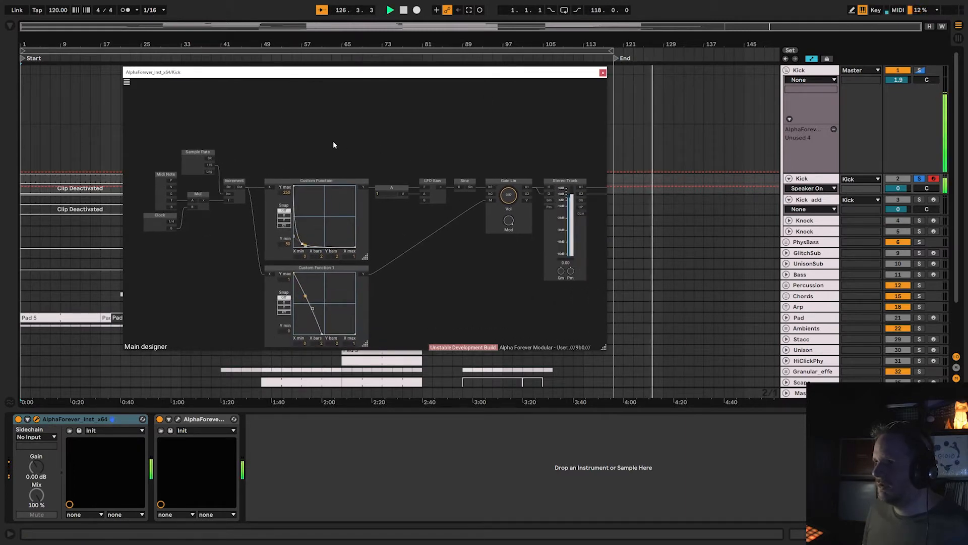
scroll(326, 141, "up", 4)
left_click_drag(282, 167, 297, 114)
left_click_drag(507, 229, 422, 213)
scroll(374, 222, "down", 1)
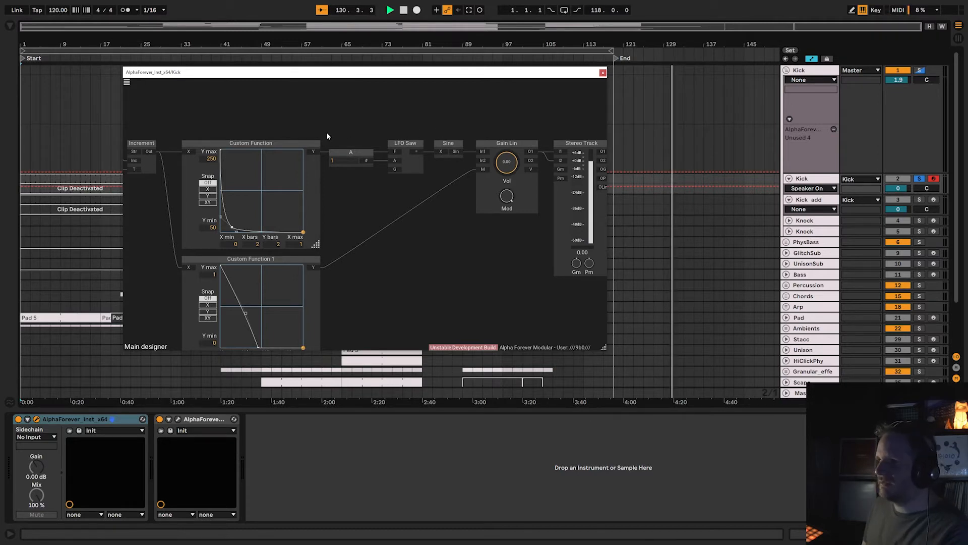
left_click_drag(324, 129, 481, 196)
left_click(424, 221)
left_click_drag(359, 212, 421, 225)
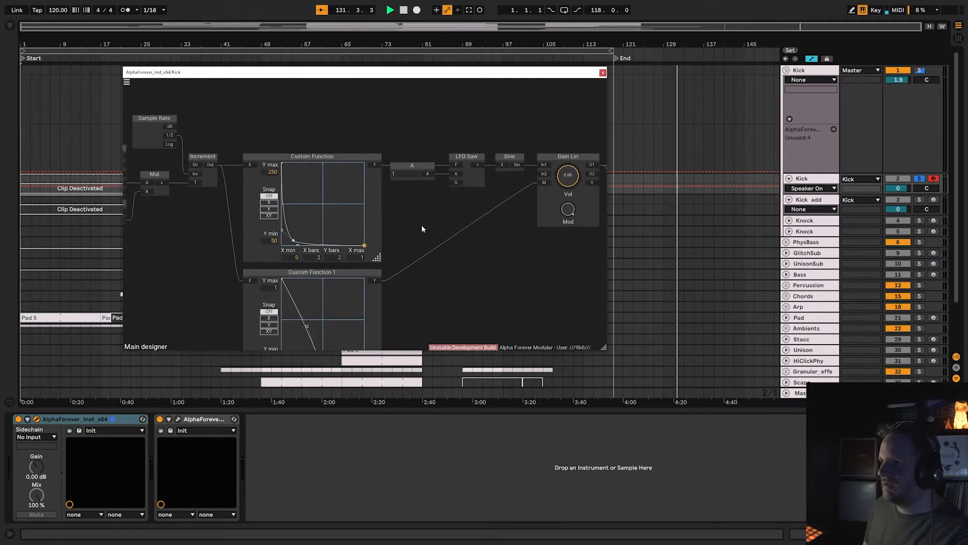
scroll(432, 219, "down", 1)
left_click_drag(392, 141, 520, 212)
left_click(480, 257)
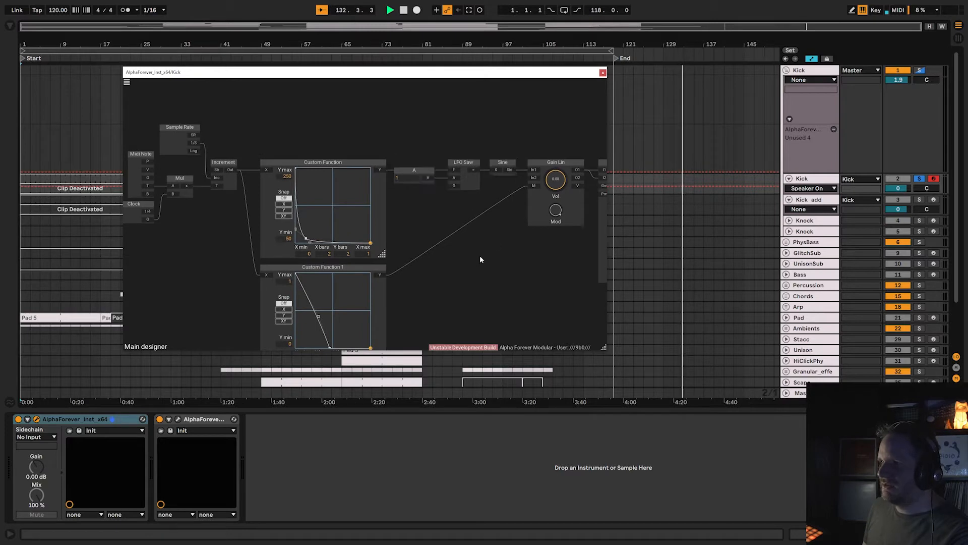
scroll(479, 258, "down", 2)
left_click_drag(483, 272, 457, 247)
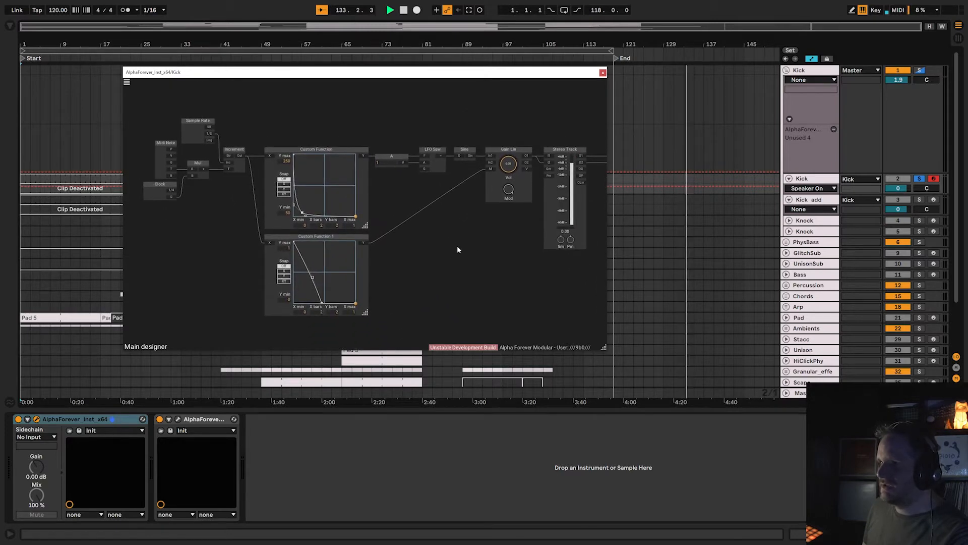
left_click(603, 72)
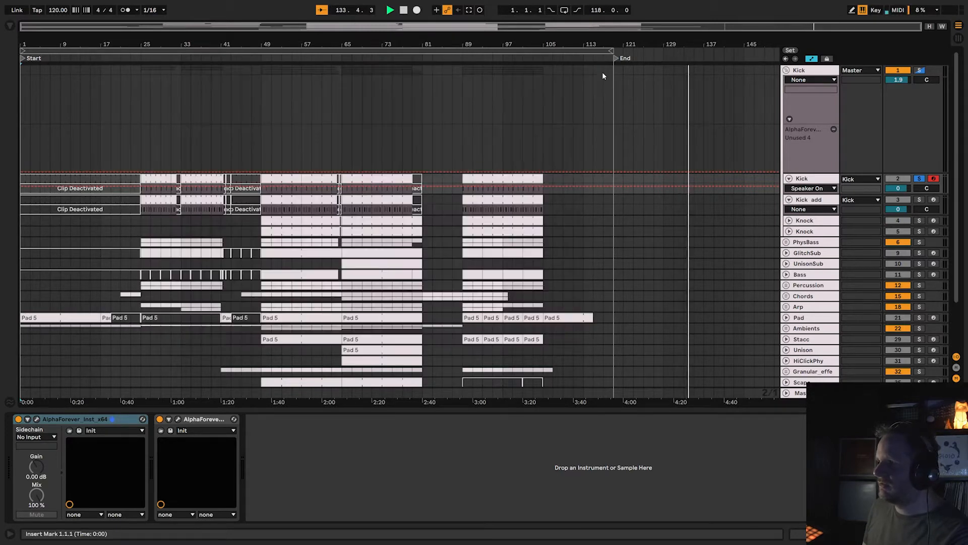
Solo and arm the Kick_add track, then look over its AlphaForever_Inst patch and its AlphaForever effect patch, closing the effect patch.
left_click(920, 200)
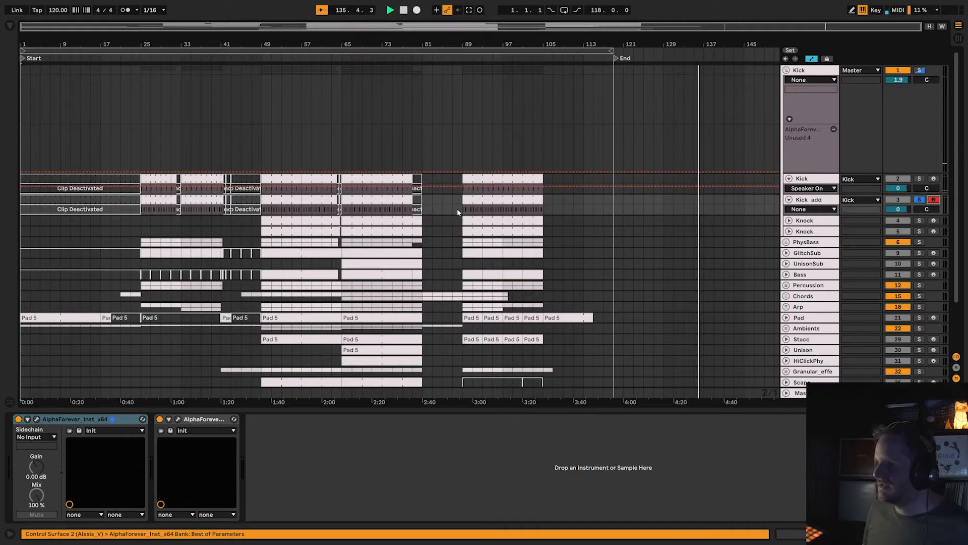
left_click(37, 419)
left_click_drag(362, 269, 196, 268)
scroll(204, 272, "down", 3)
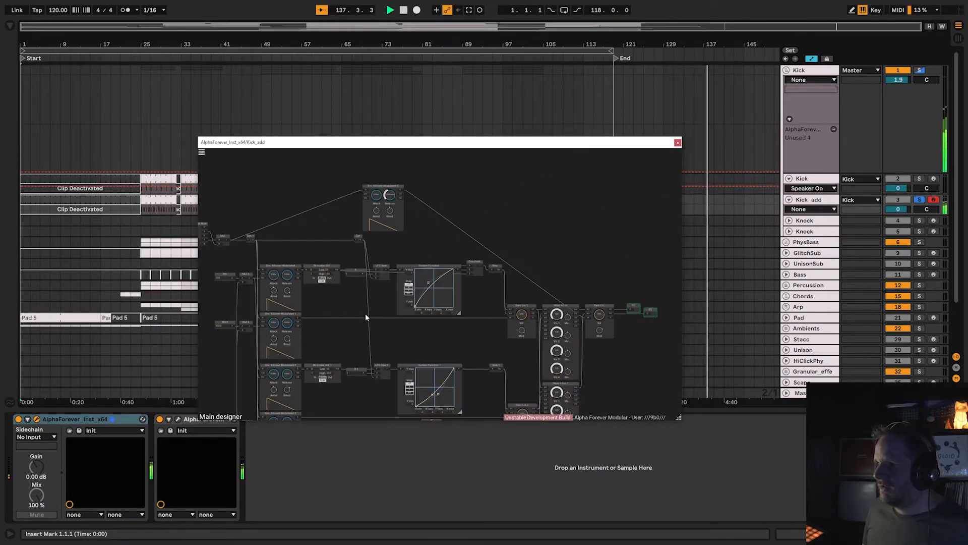
left_click_drag(361, 324, 410, 252)
scroll(409, 252, "down", 2)
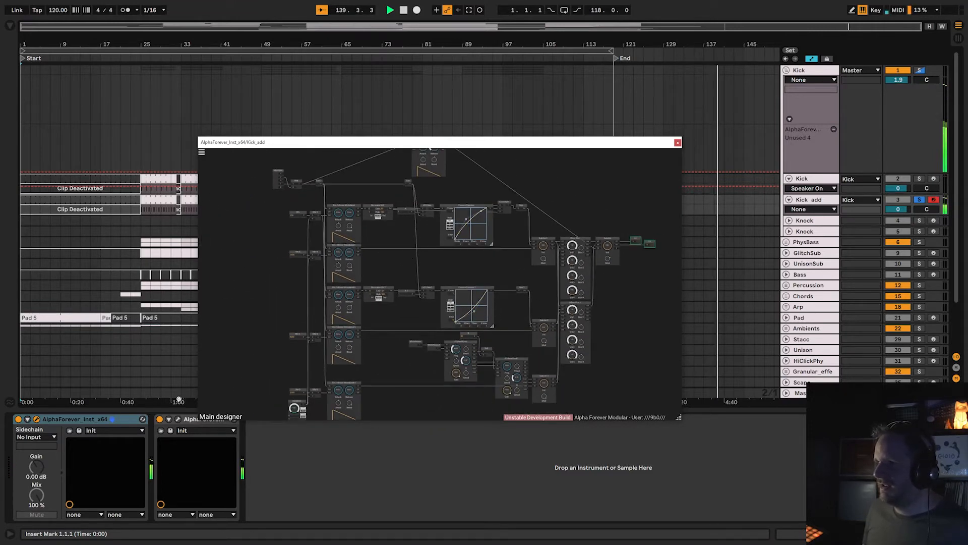
left_click(178, 420)
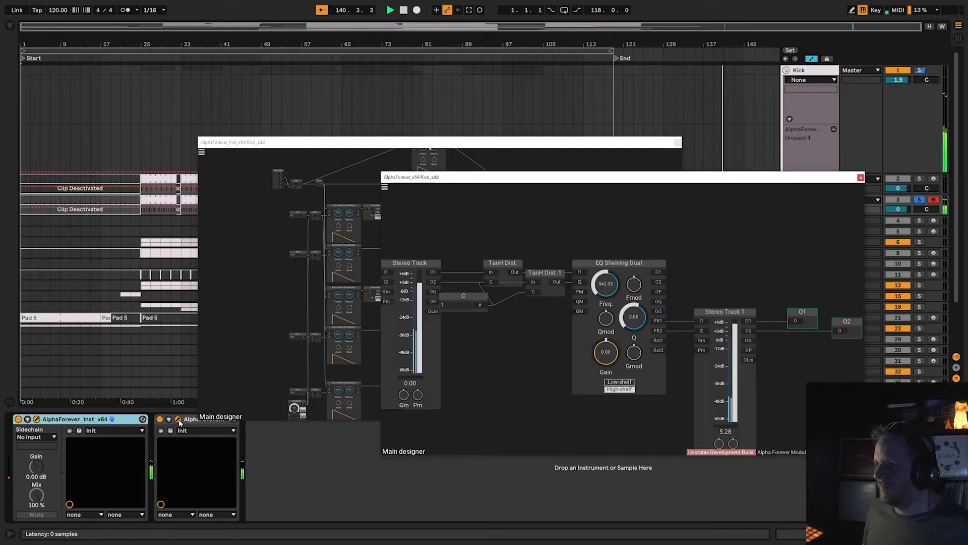
left_click(179, 420)
Add a Mixer 4 Lin module in the empty area above the oscillator chain of the Kick_add patch.
scroll(410, 247, "up", 3)
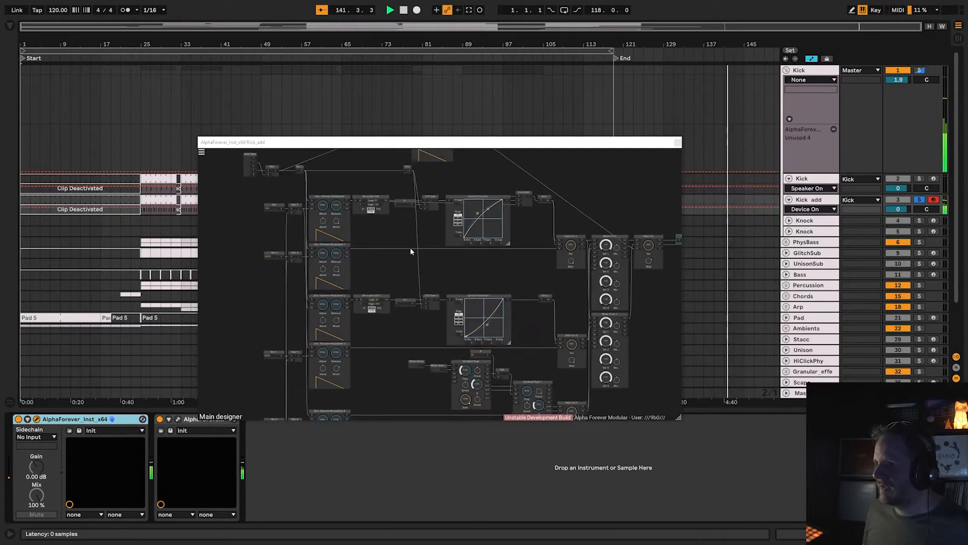
left_click_drag(410, 247, 339, 316)
left_click_drag(477, 210, 511, 243)
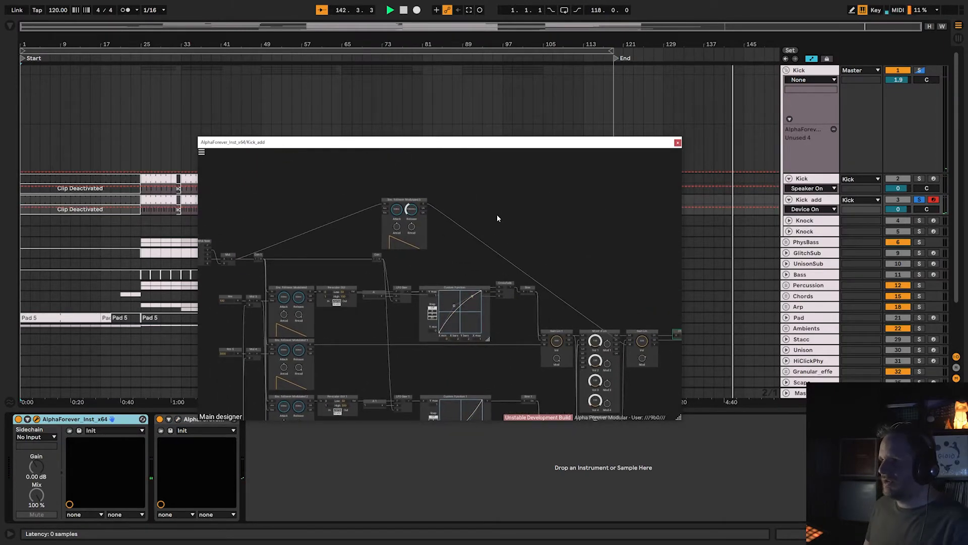
right_click(488, 195)
type("mixer")
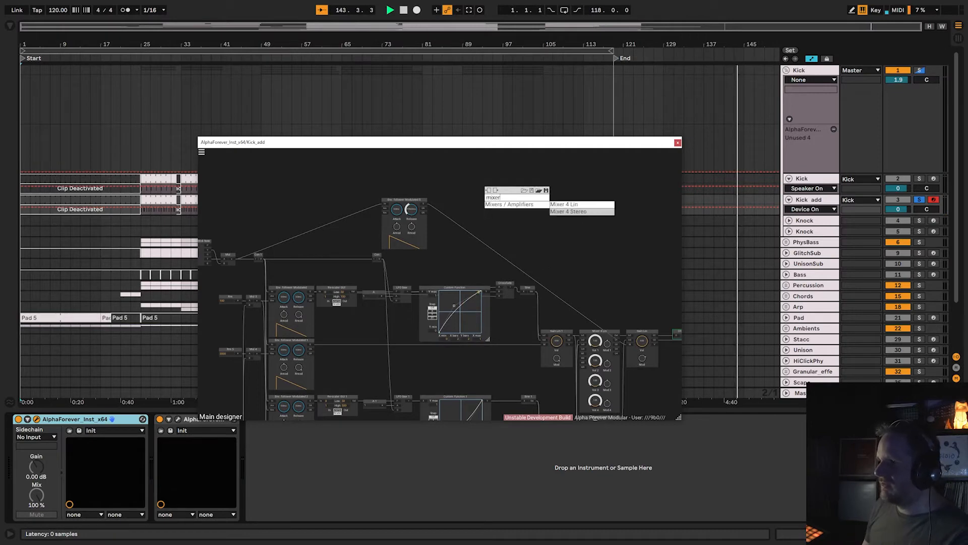
left_click(561, 205)
scroll(477, 240, "up", 3)
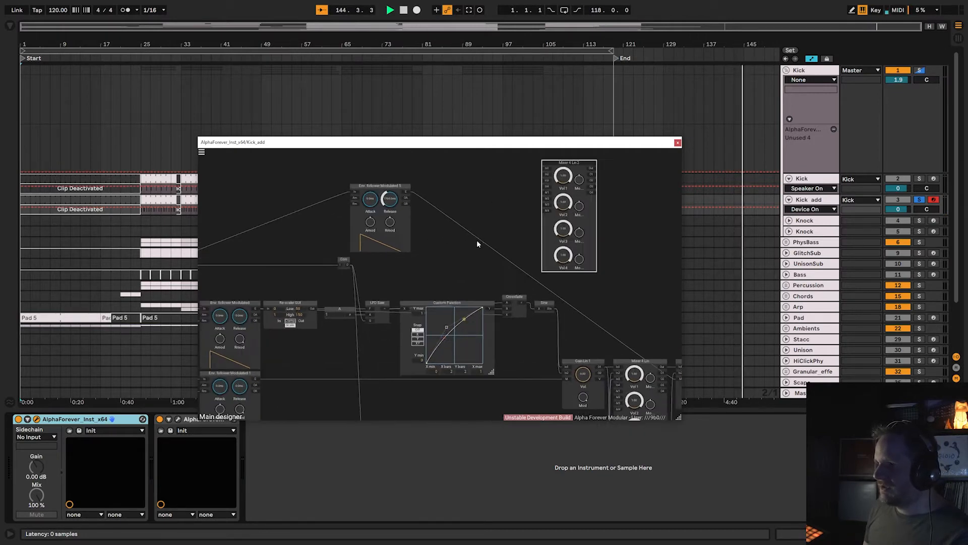
left_click_drag(572, 232, 504, 278)
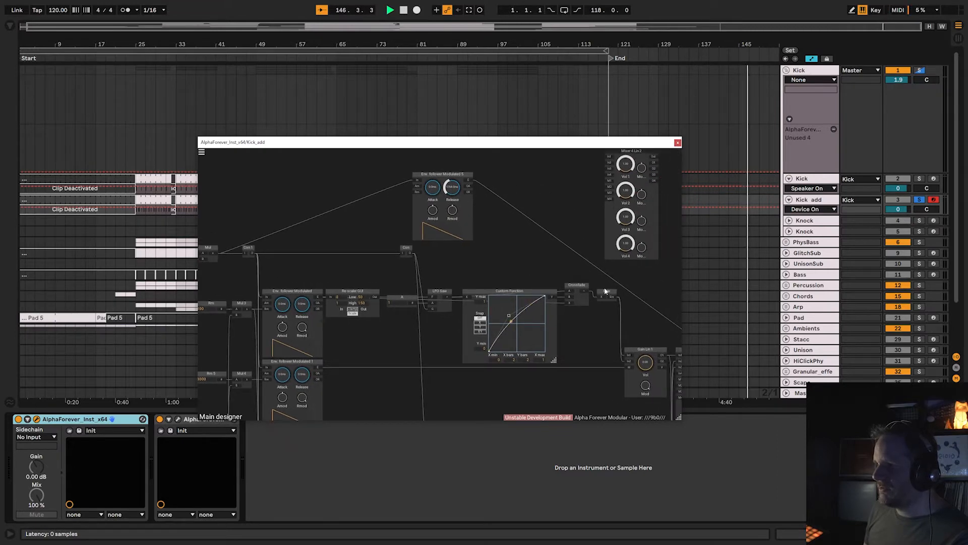
Connect the output of the Sine module after the upper Crossfade to an input of the new Mixer 4 Lin.
scroll(595, 273, "up", 3)
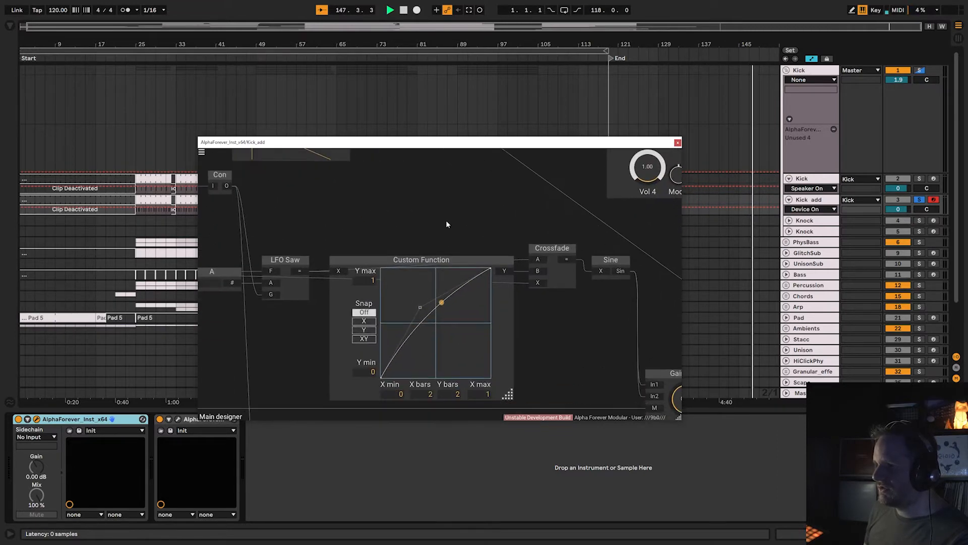
left_click_drag(447, 221, 533, 216)
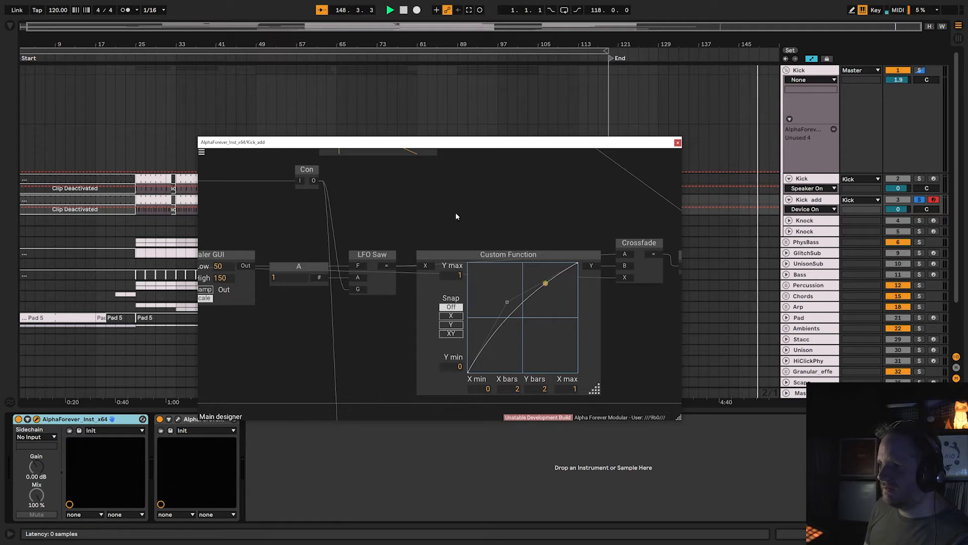
scroll(477, 196, "down", 3)
left_click_drag(515, 216, 399, 275)
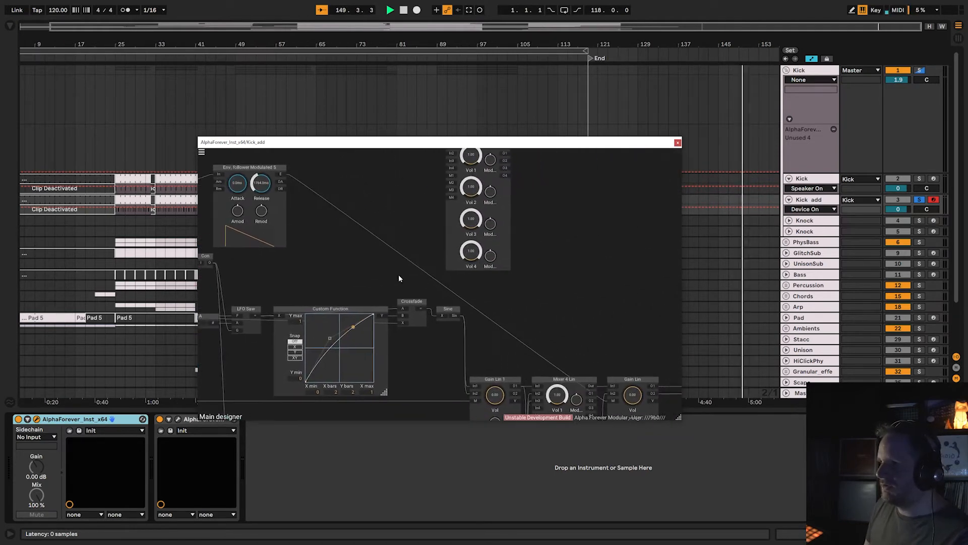
scroll(398, 278, "down", 2)
scroll(506, 318, "down", 1)
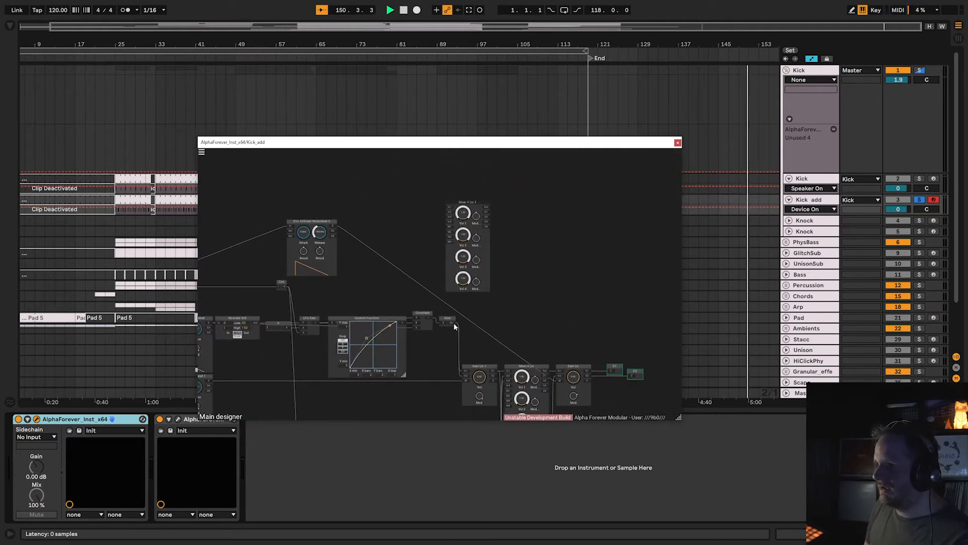
left_click_drag(454, 325, 447, 210)
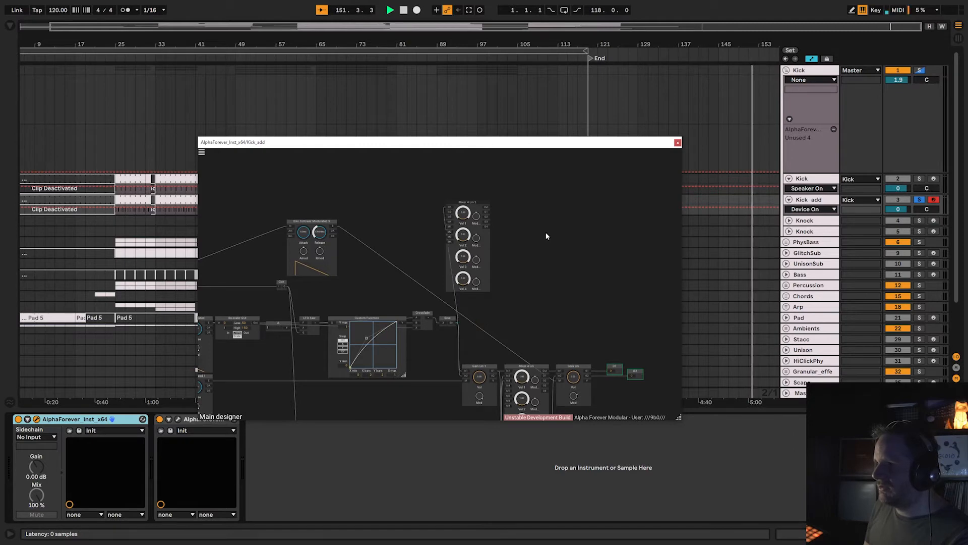
left_click_drag(546, 236, 507, 238)
right_click(484, 236)
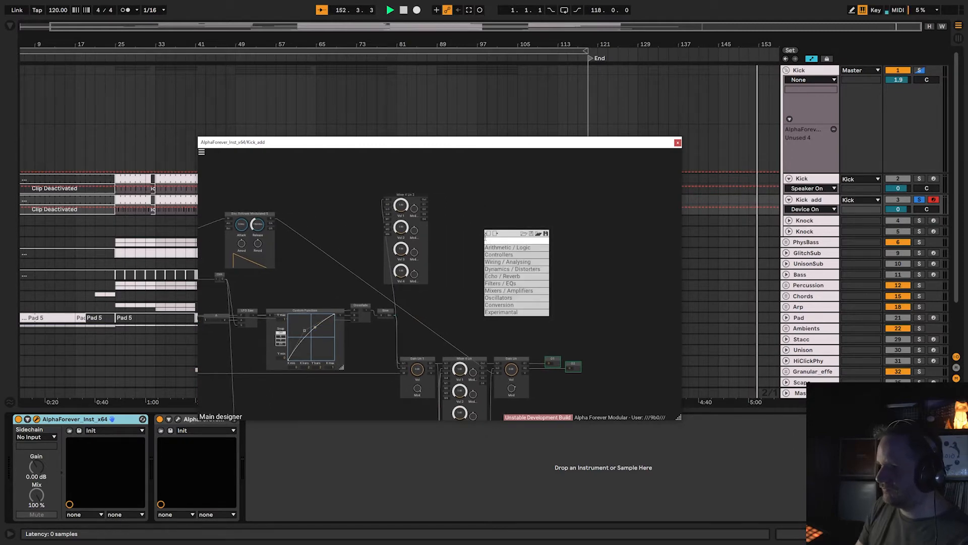
left_click(455, 210)
left_click_drag(477, 283, 463, 256)
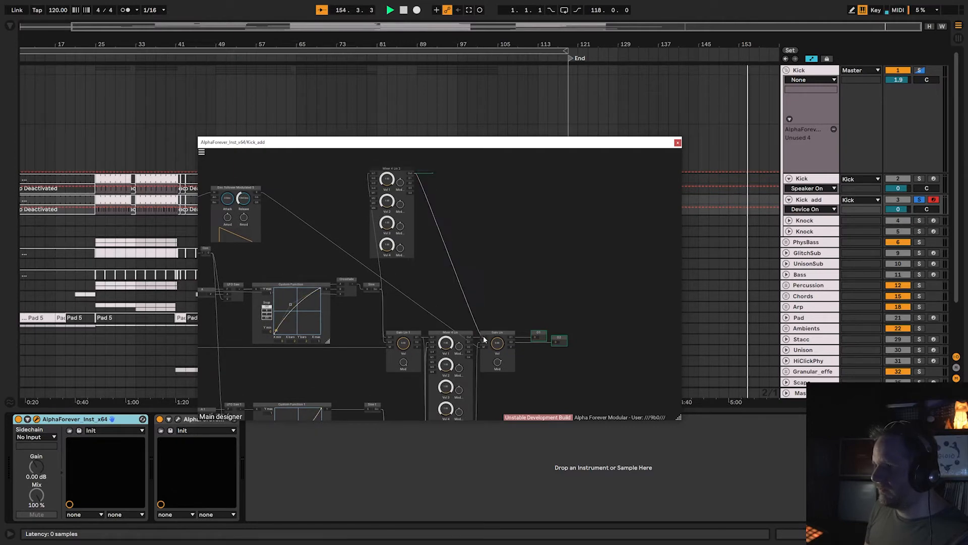
right_click(473, 276)
Add a Gain Lin module beside the new Mixer 4 Lin and wire it between that mixer and the patch's output Gain Lin.
right_click(446, 190)
type("gai")
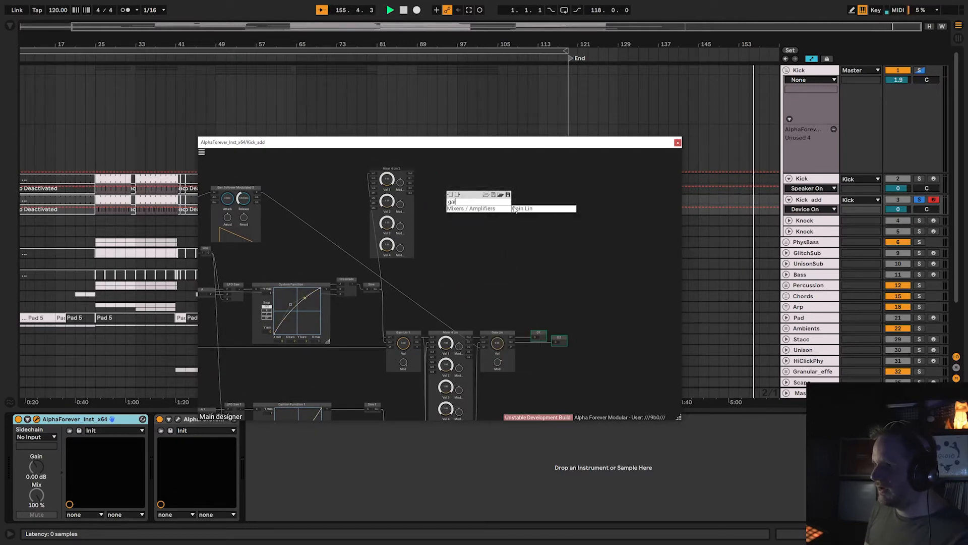
left_click(515, 209)
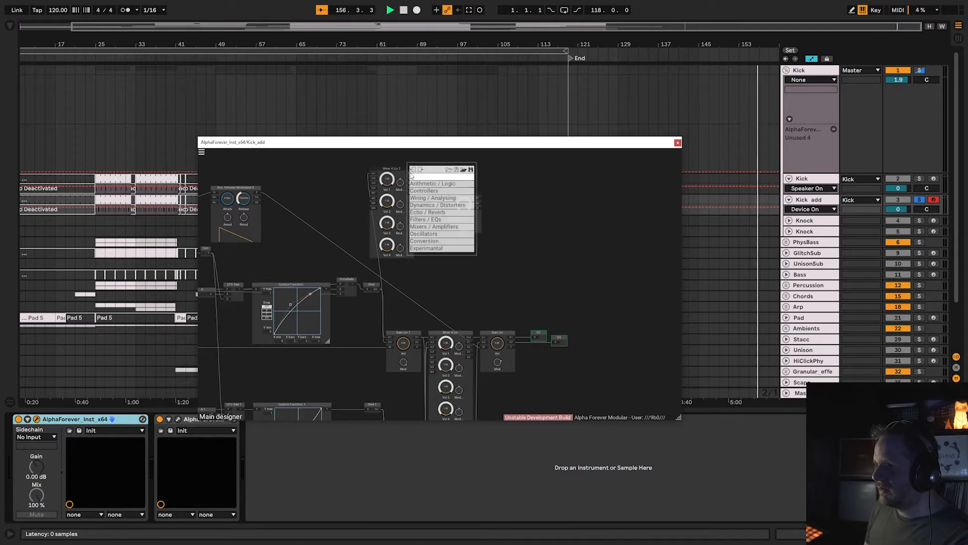
left_click_drag(410, 174, 449, 203)
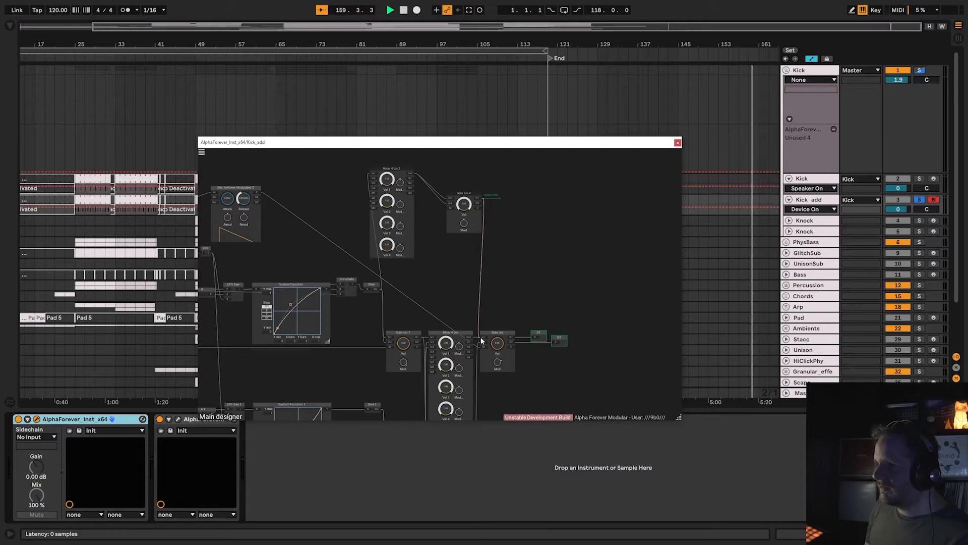
left_click_drag(481, 338, 483, 342)
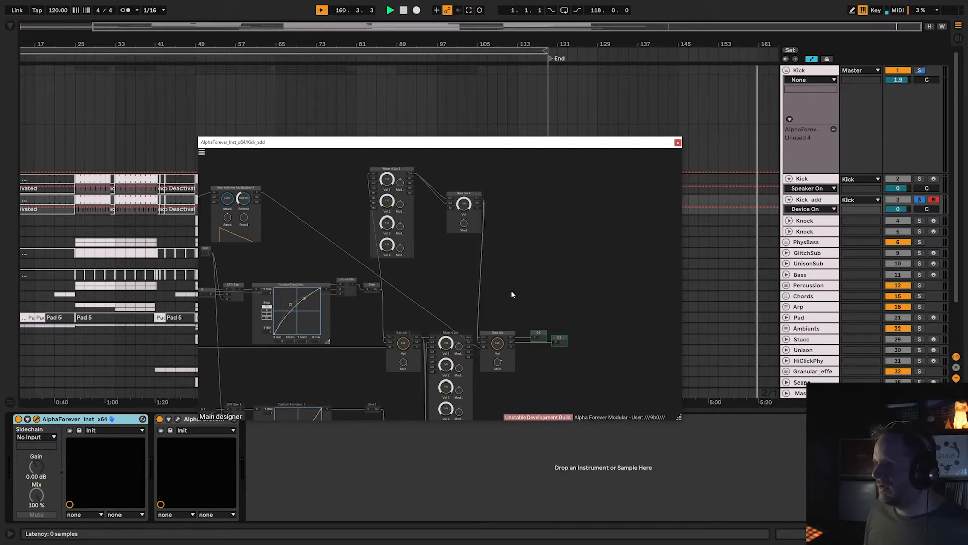
Connect the output of Sine 1 in the lower oscillator chain to an input of the new Mixer 4 Lin.
scroll(484, 292, "up", 3)
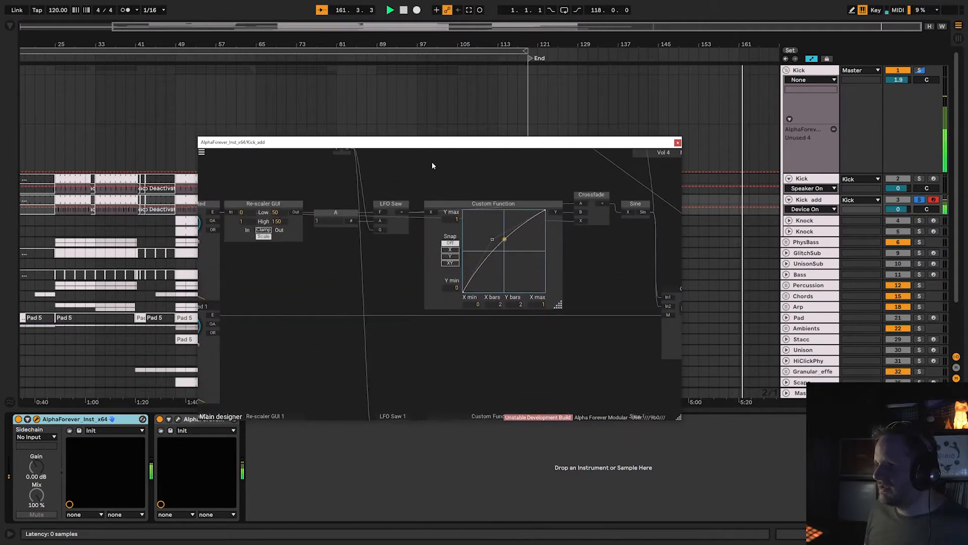
scroll(462, 293, "down", 5)
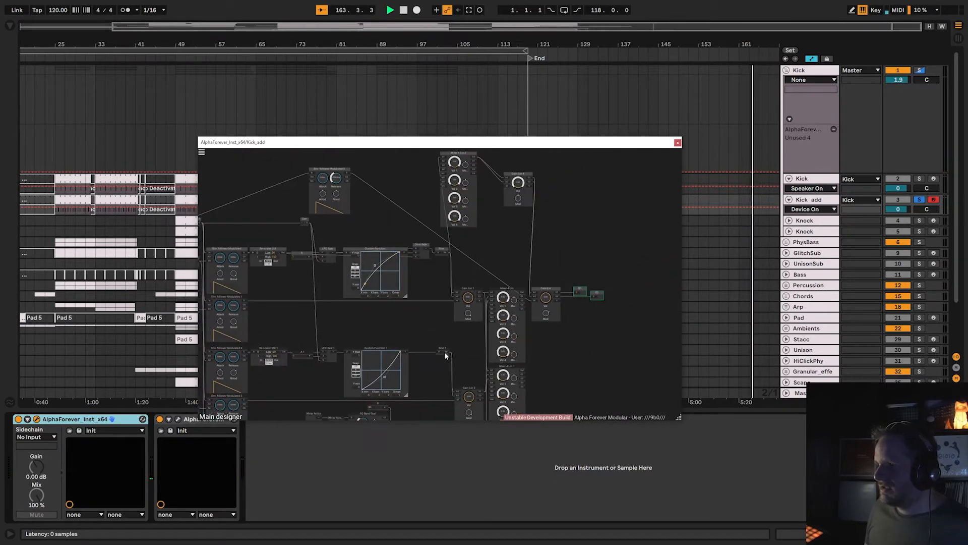
left_click_drag(442, 155, 449, 351)
left_click(435, 157)
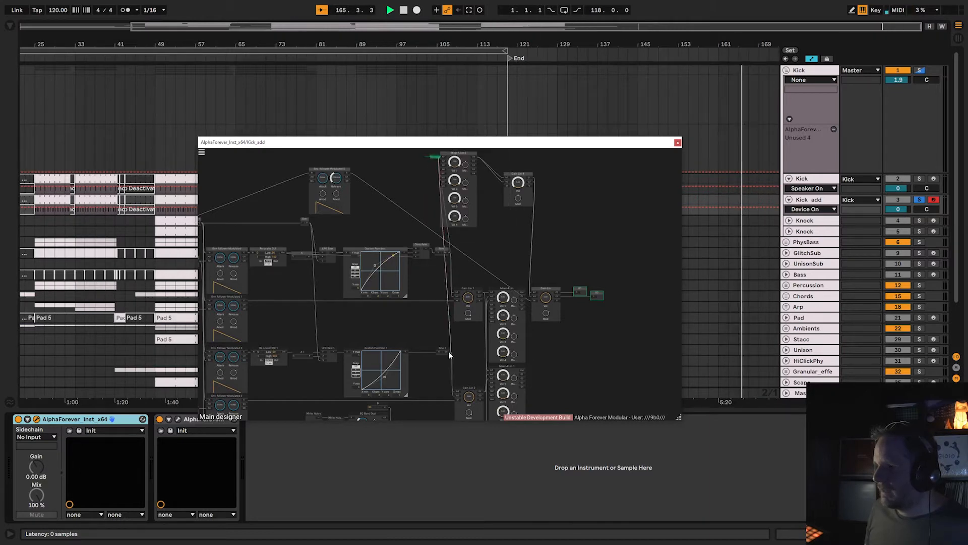
Reshape the Custom Function 1 curve between LFO Saw 1 and Sine 1 by moving its bend point.
scroll(453, 348, "up", 5)
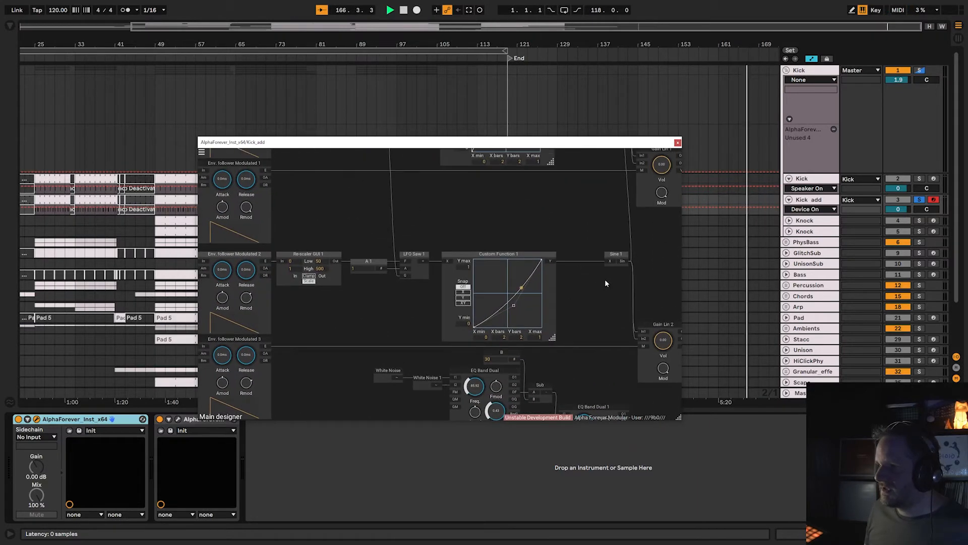
left_click_drag(604, 279, 431, 339)
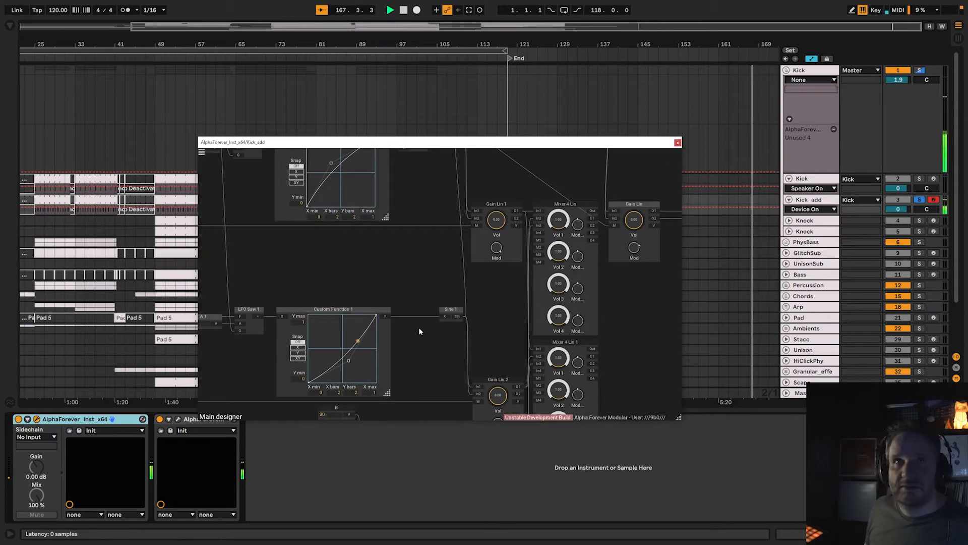
scroll(392, 287, "down", 4)
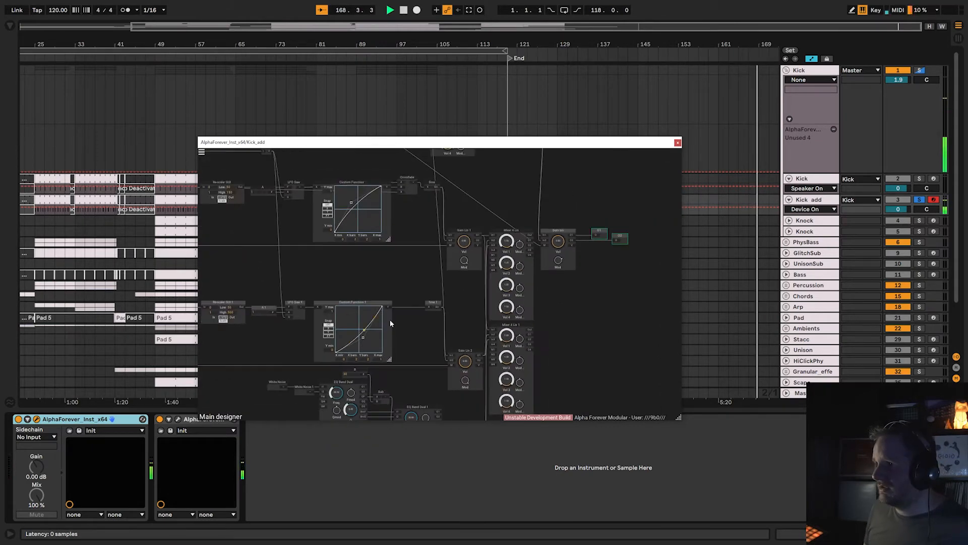
scroll(422, 340, "up", 5)
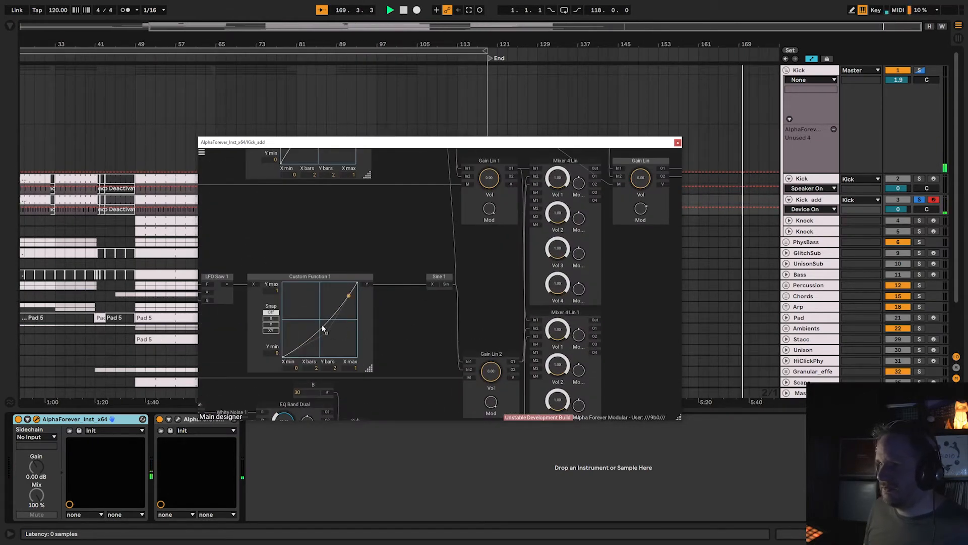
scroll(404, 335, "down", 4)
scroll(412, 336, "up", 4)
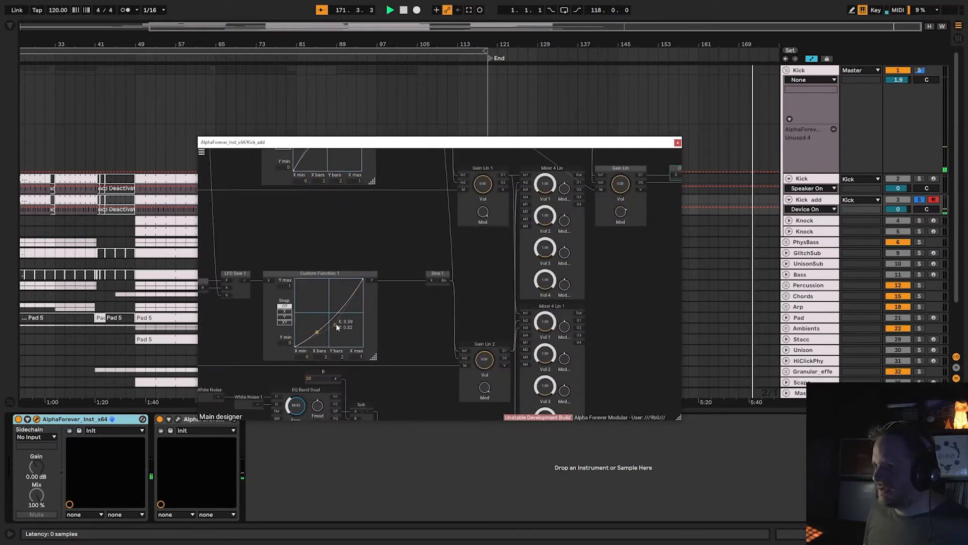
left_click_drag(336, 323, 351, 339)
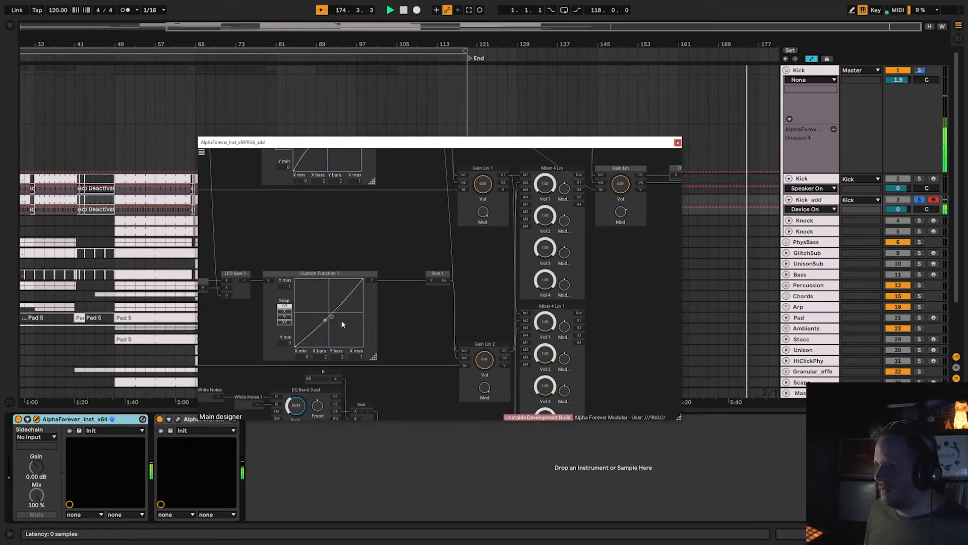
Examine the patch's noise branch from the White Noise modules through EQ Band Dual, Sub and EQ Band Dual 1 to Gain Lin 3.
scroll(424, 320, "down", 3)
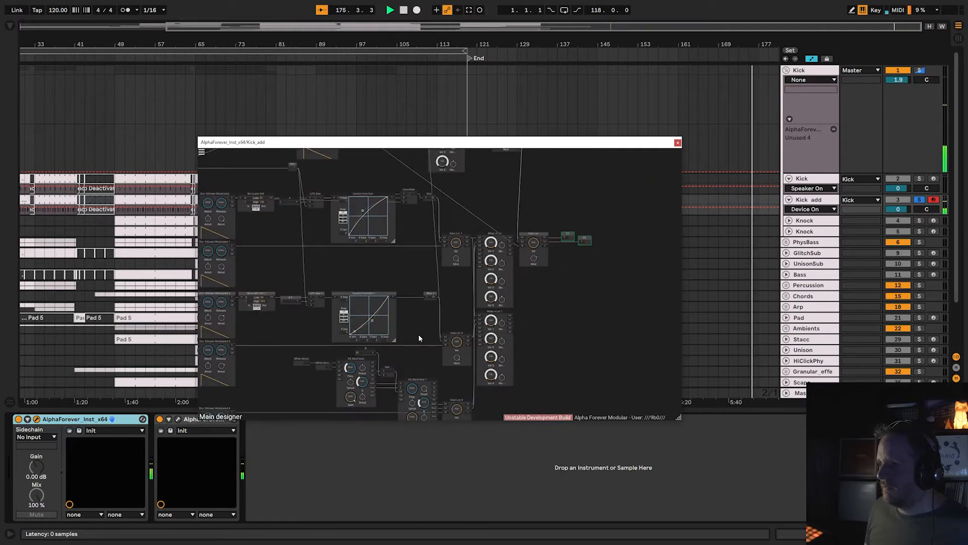
scroll(431, 338, "down", 1)
left_click_drag(423, 331, 443, 264)
scroll(306, 356, "up", 3)
left_click_drag(307, 356, 382, 333)
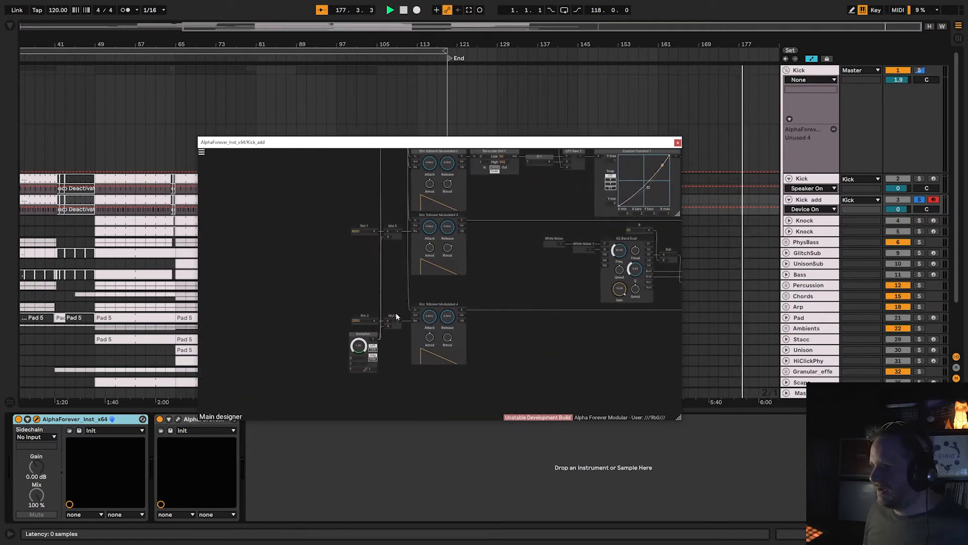
left_click_drag(530, 332, 335, 340)
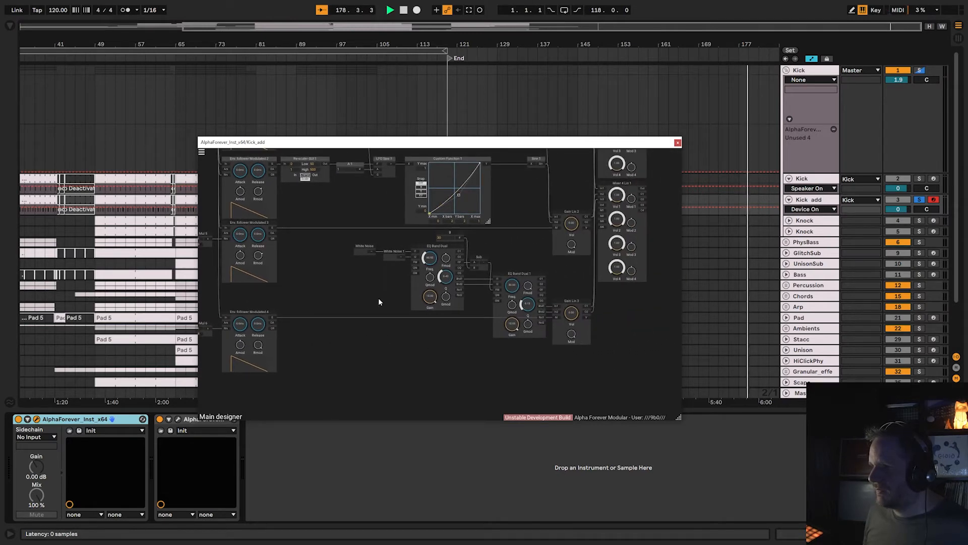
scroll(380, 299, "up", 3)
left_click_drag(361, 221, 320, 277)
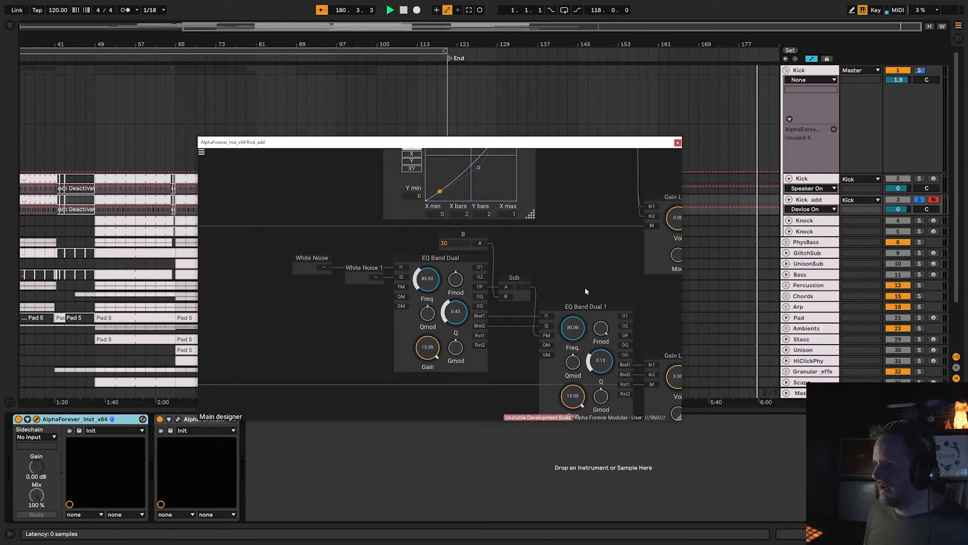
left_click_drag(585, 287, 437, 256)
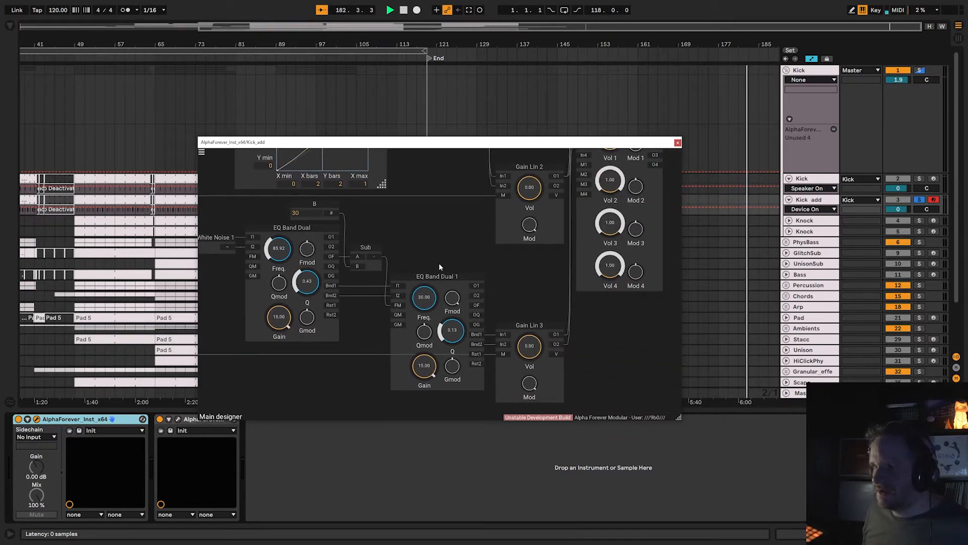
scroll(450, 232, "down", 6)
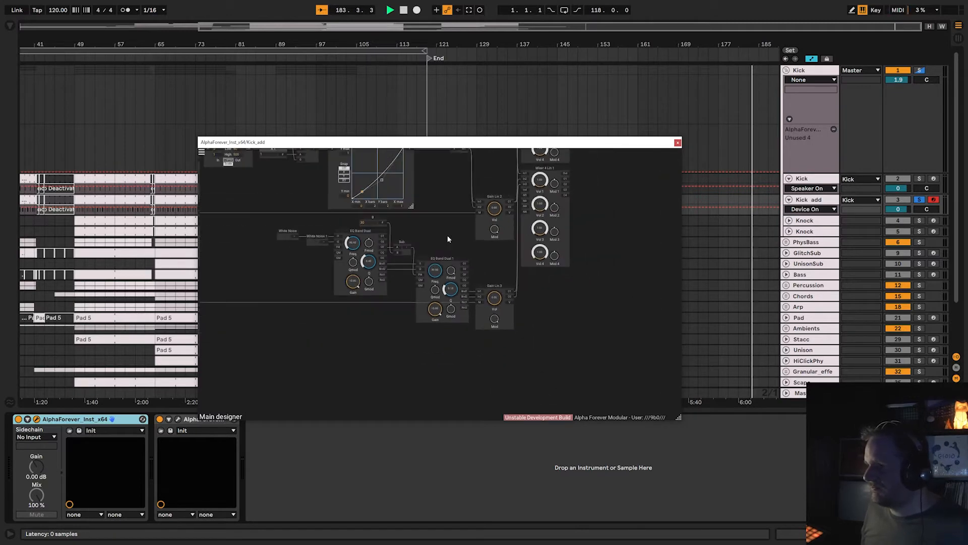
Reconnect the outputs of Mixer 4 Lin and Mixer 4 Lin 1 to the output Gain Lin's inputs, and close the Kick_add patch window.
scroll(412, 323, "down", 8)
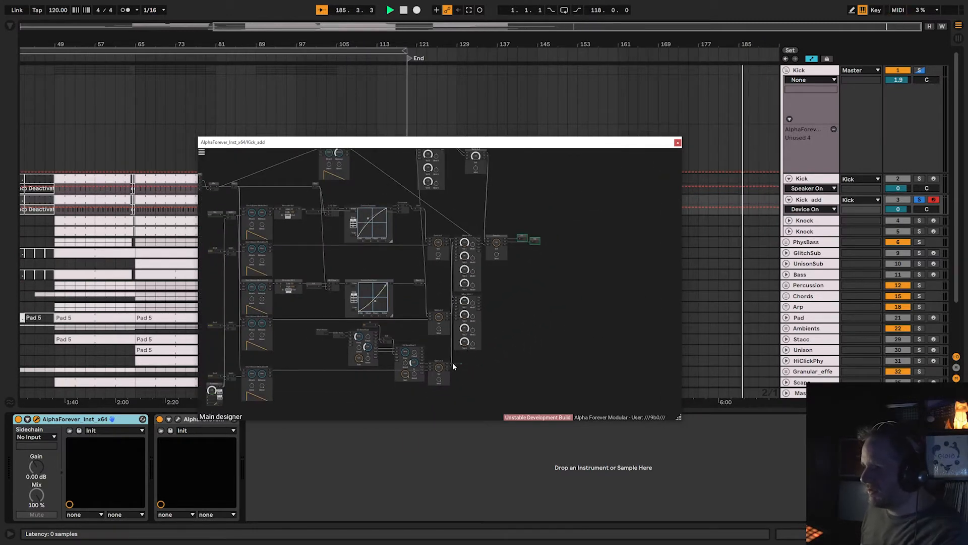
left_click_drag(453, 362, 489, 247)
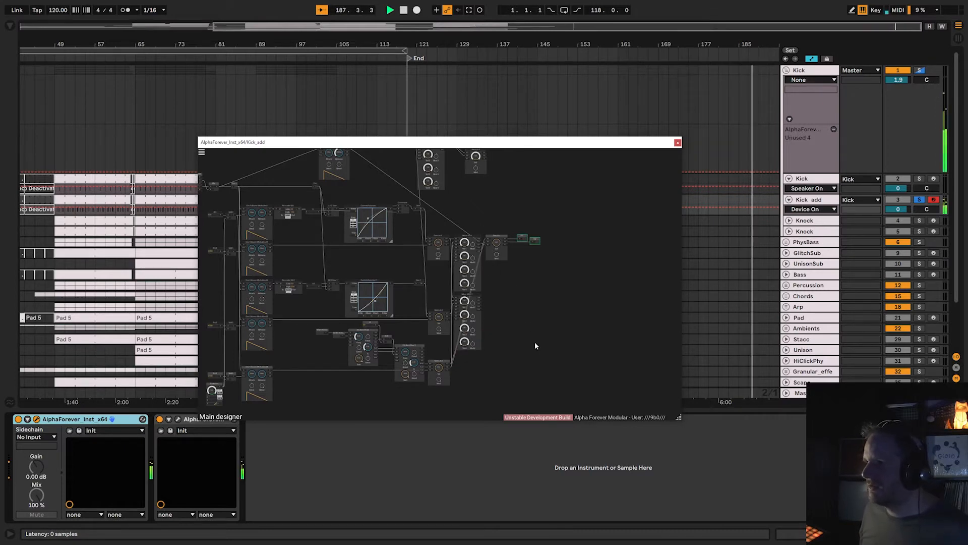
scroll(536, 345, "up", 6)
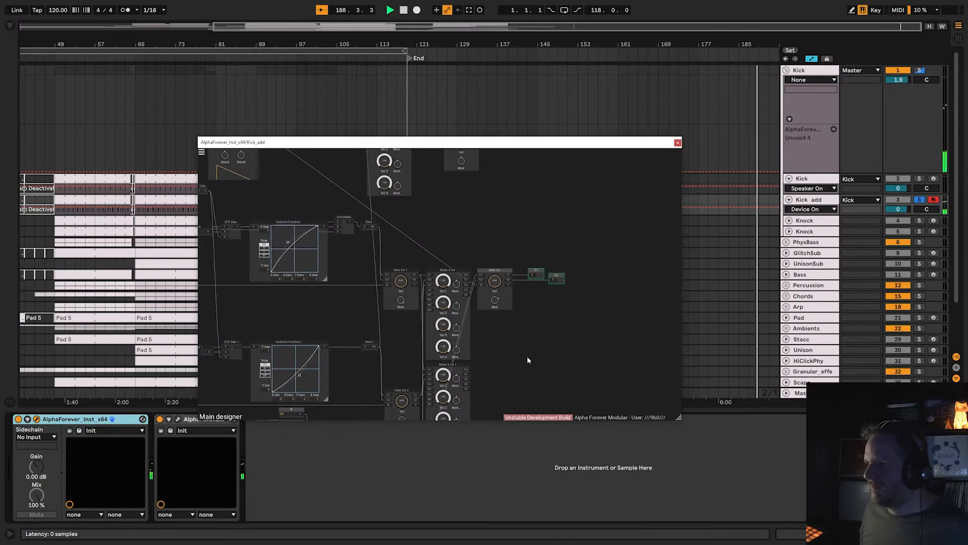
left_click_drag(422, 211, 448, 211)
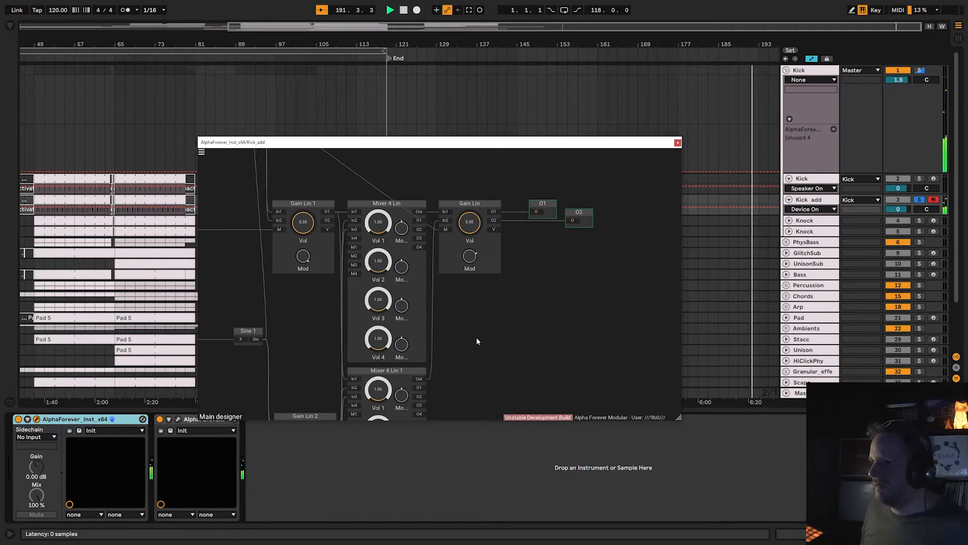
scroll(540, 303, "down", 3)
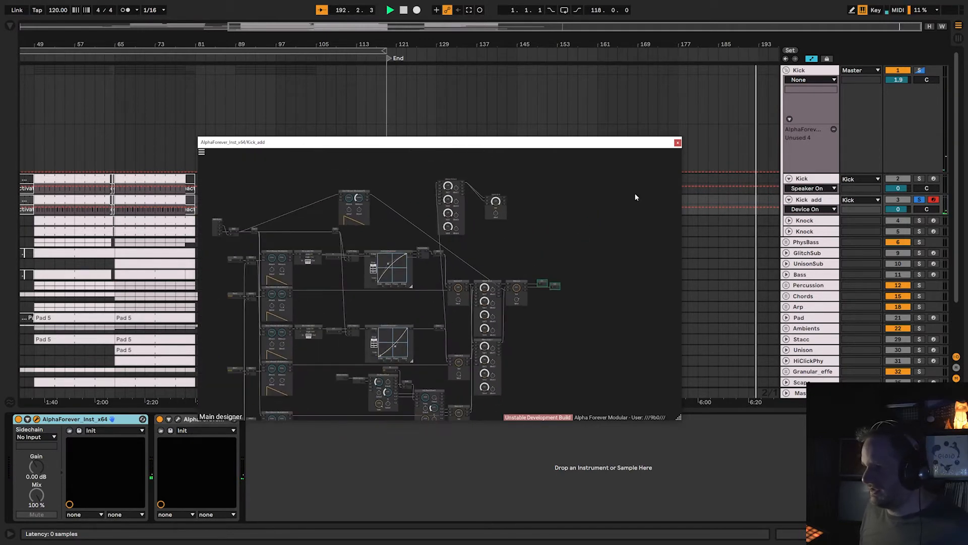
left_click(677, 142)
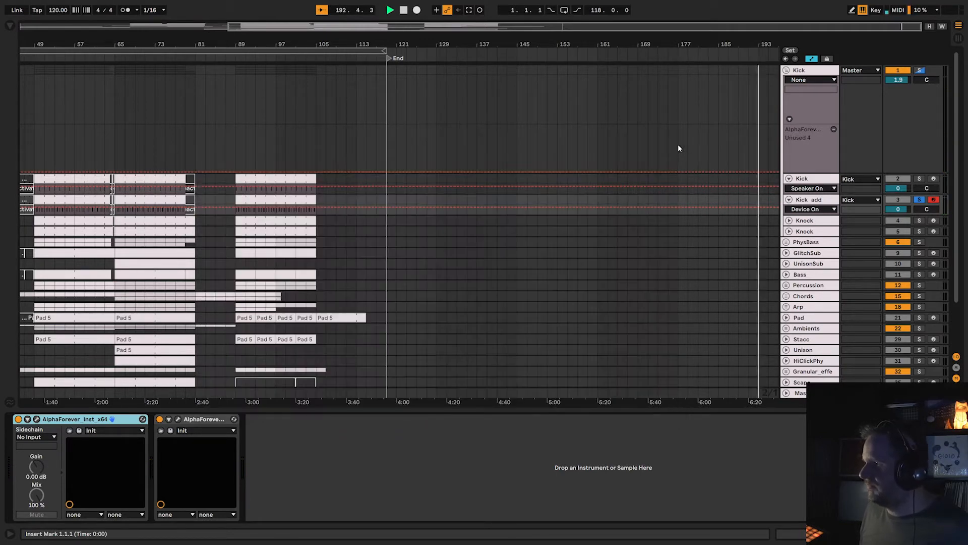
Solo and arm the Kick track to audition it with Kick_add, and turn off solo and arm on both tracks.
left_click(920, 178)
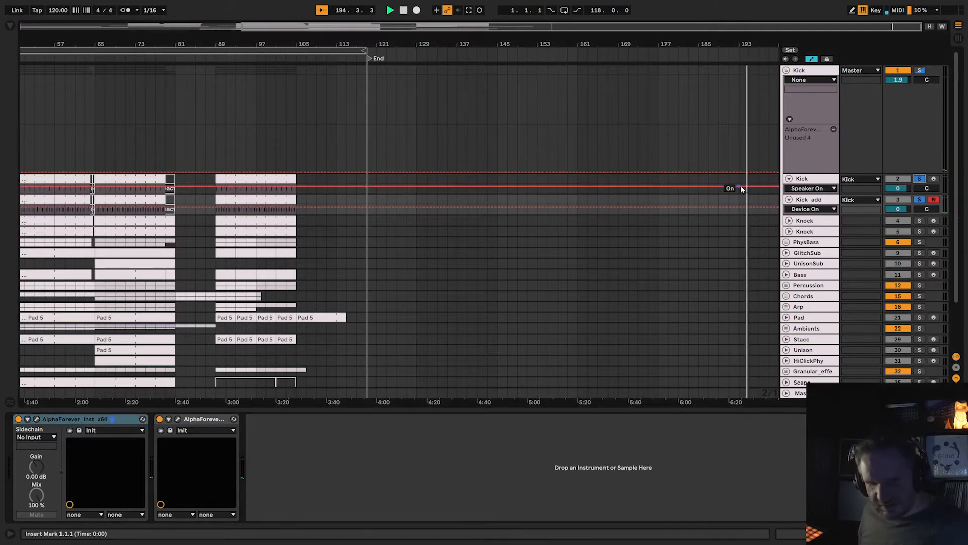
left_click(933, 179)
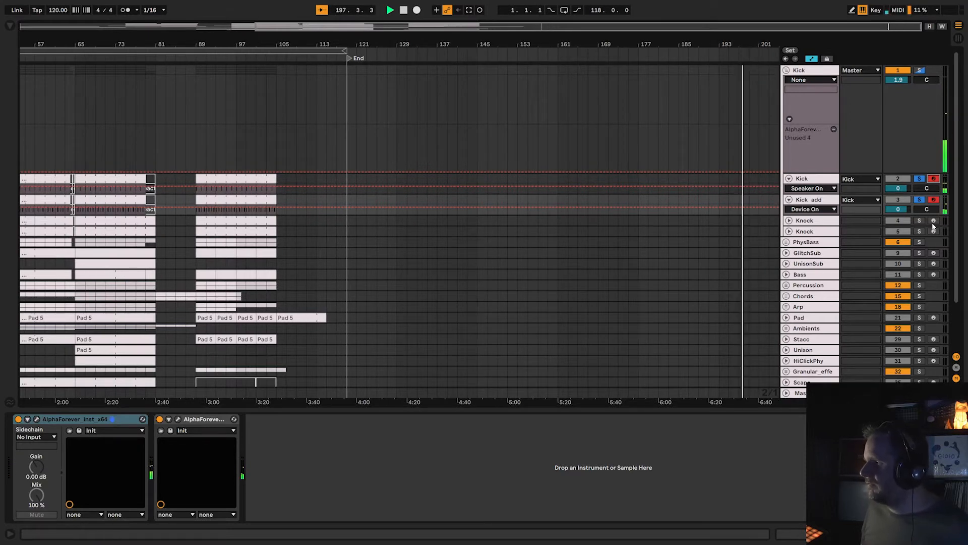
left_click(920, 179)
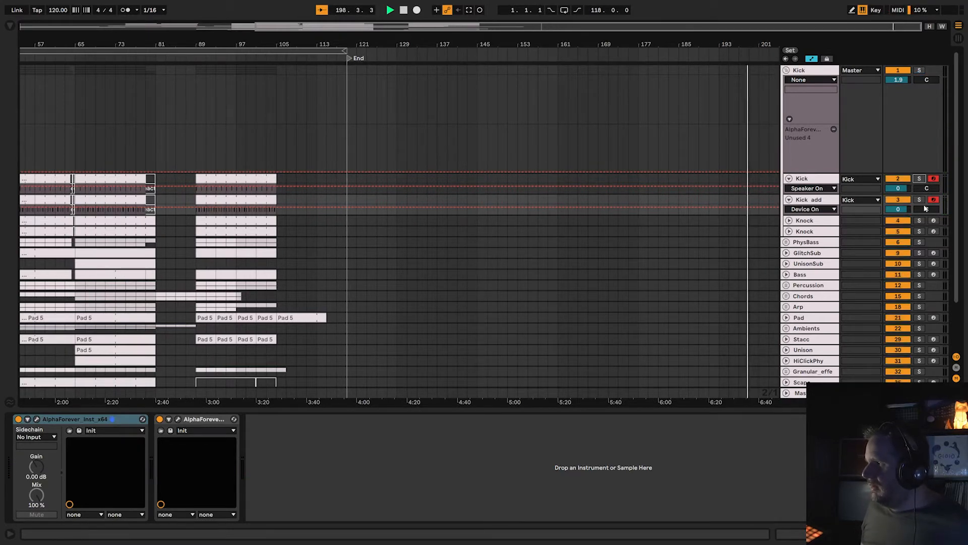
left_click(934, 201)
left_click(934, 179)
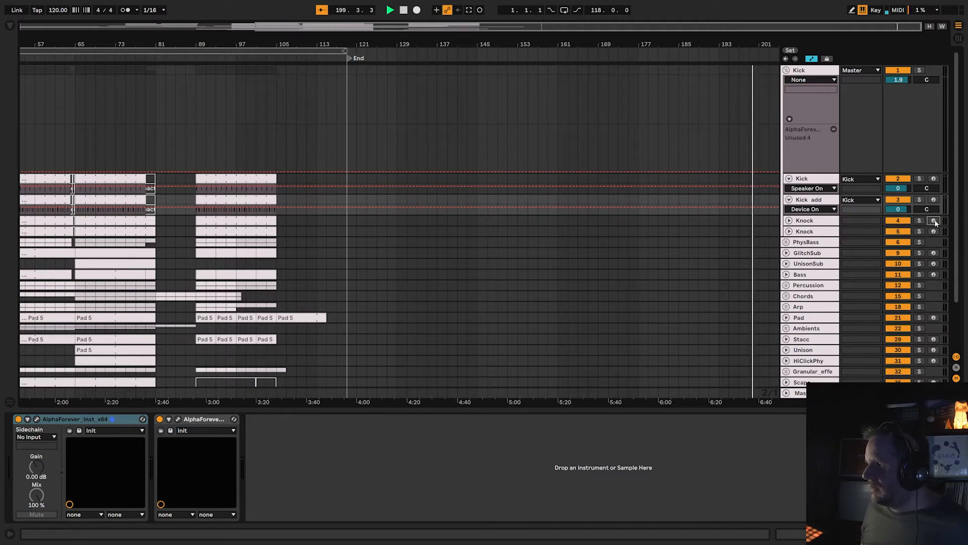
Solo and arm the first Knock track and open its AlphaForever_Inst patch to view the module chain from Midi Note to the outputs.
left_click(935, 221)
left_click(920, 221)
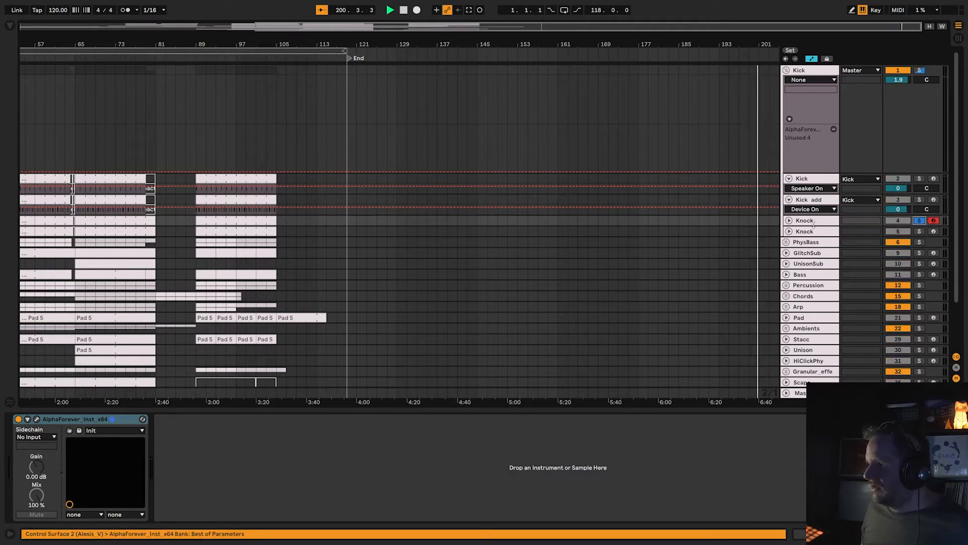
left_click(37, 419)
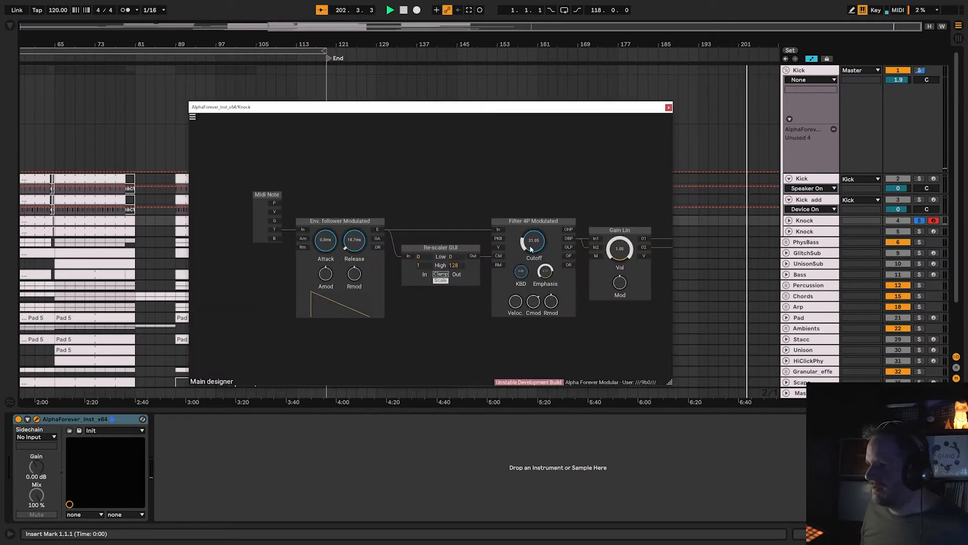
left_click_drag(512, 196, 445, 198)
left_click_drag(254, 203, 302, 201)
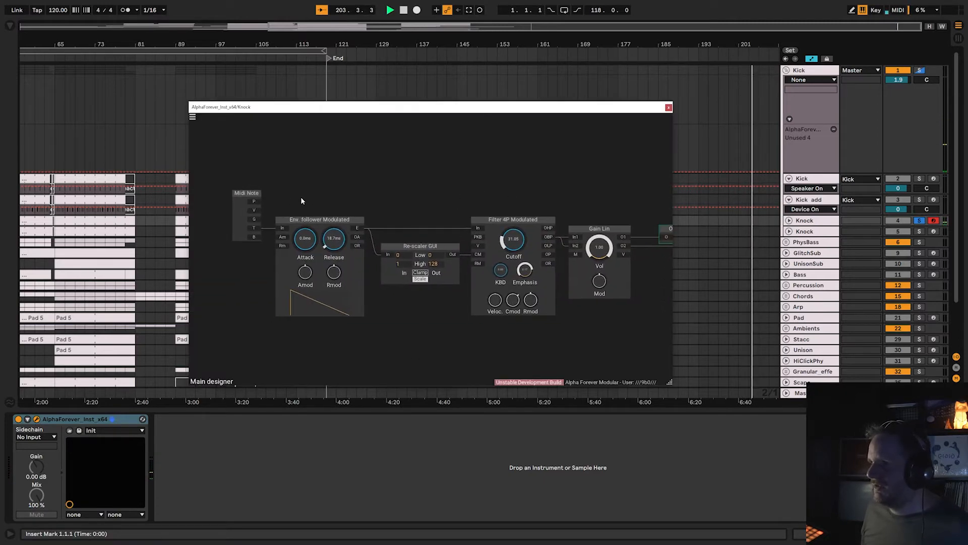
scroll(410, 213, "down", 3)
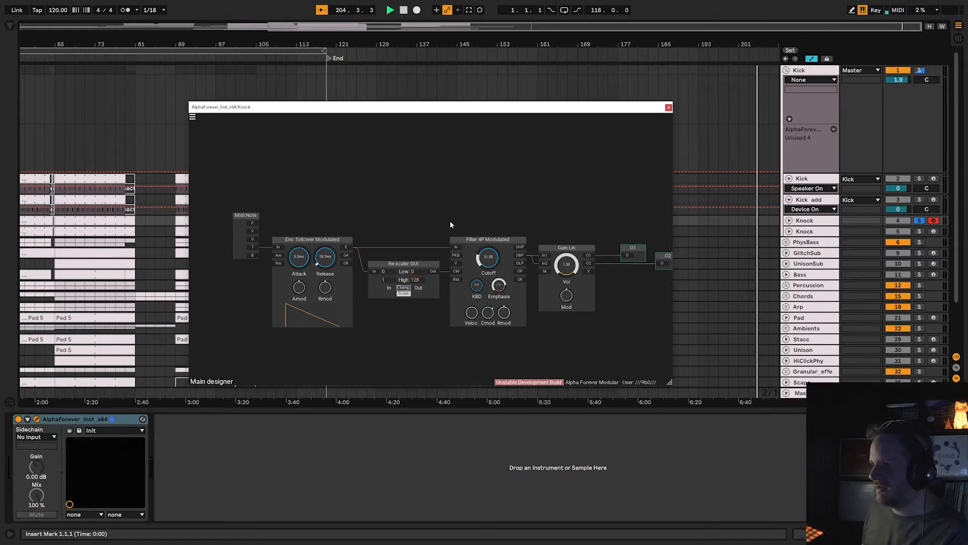
Patch the Env. follower Modulated output directly into both Gain Lin inputs to audition the envelope without the filter.
left_click_drag(433, 185, 385, 189)
right_click(371, 178)
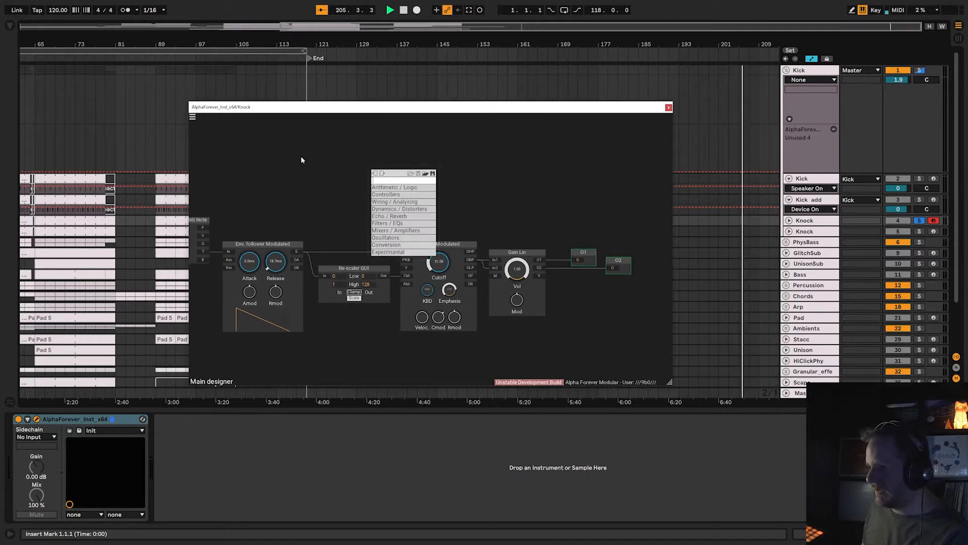
left_click(302, 159)
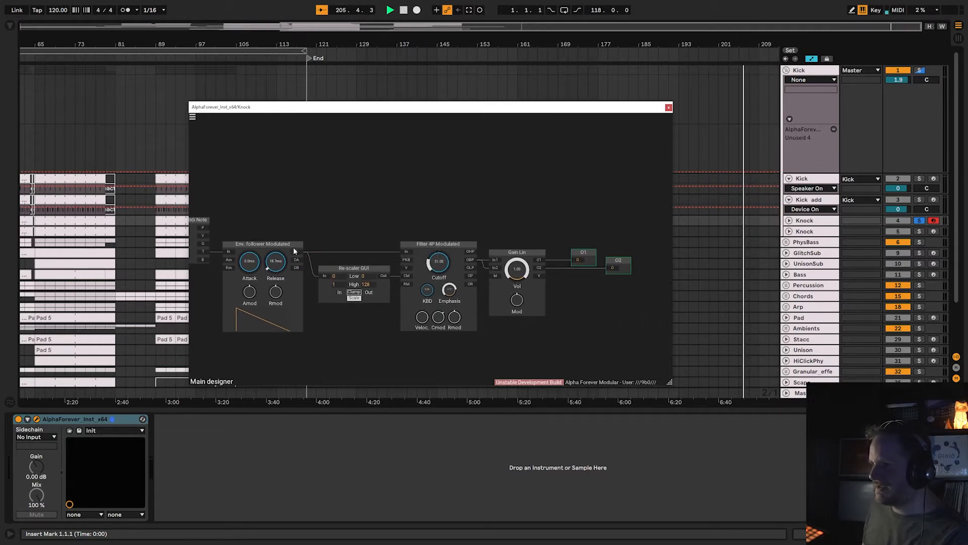
left_click(495, 265)
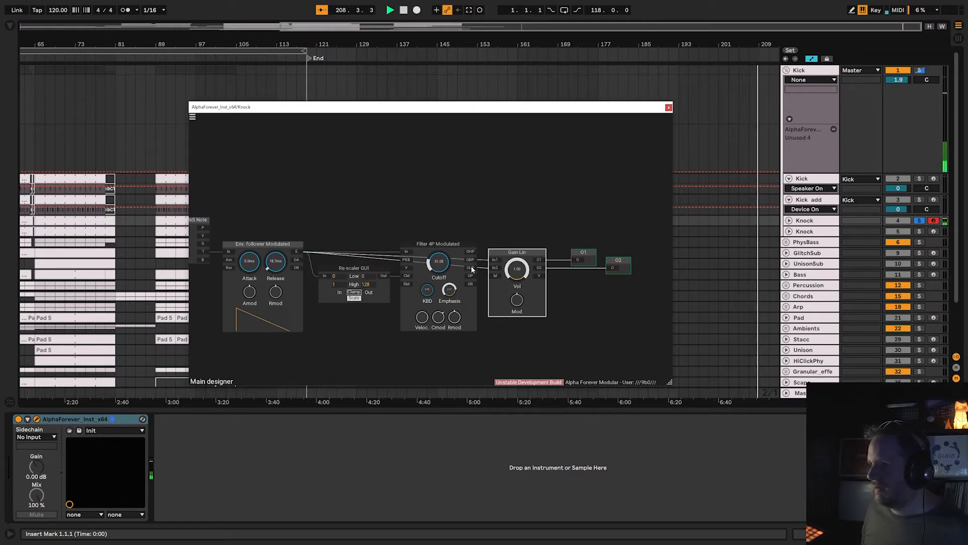
Reconnect the Filter 4P Modulated output to both Gain Lin inputs and close the first Knock patch window.
left_click_drag(472, 270, 493, 270)
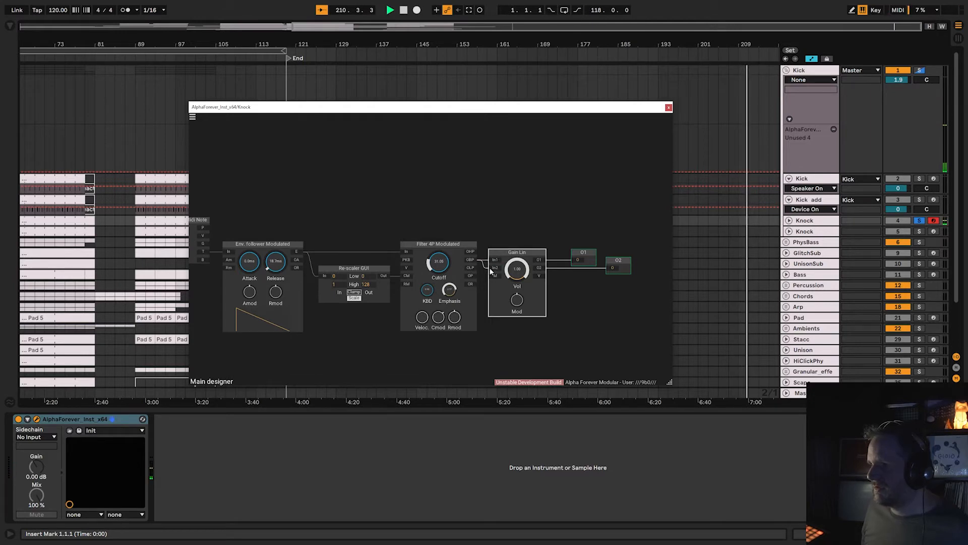
left_click_drag(416, 200, 428, 206)
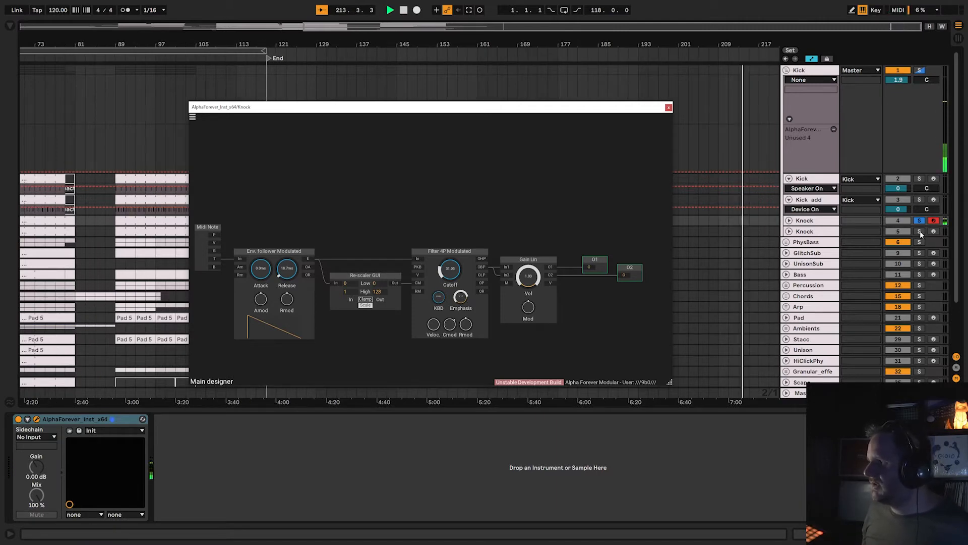
left_click(669, 107)
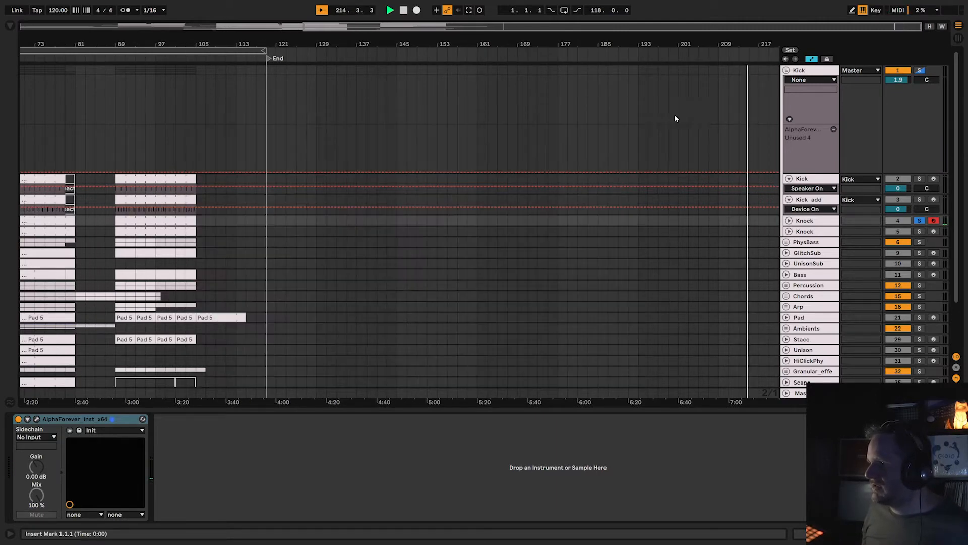
Solo and arm the second Knock track and open its AlphaForever_Inst patch to view the whole module network.
left_click(919, 231)
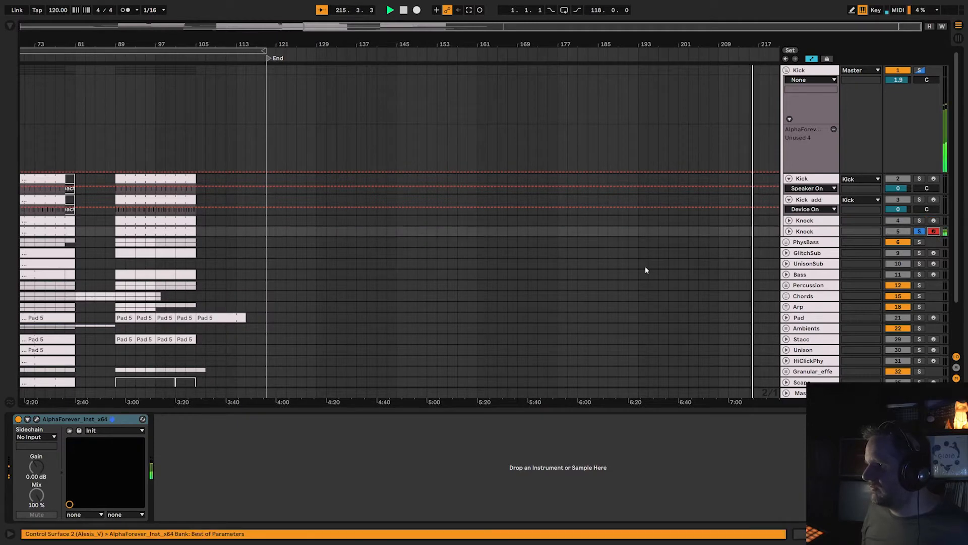
left_click(36, 419)
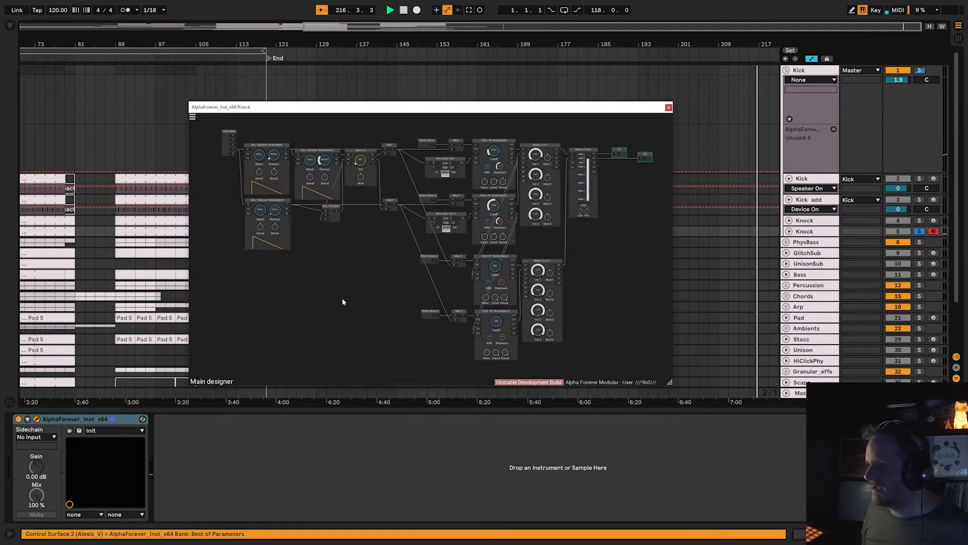
left_click_drag(346, 281, 344, 286)
scroll(363, 276, "down", 2)
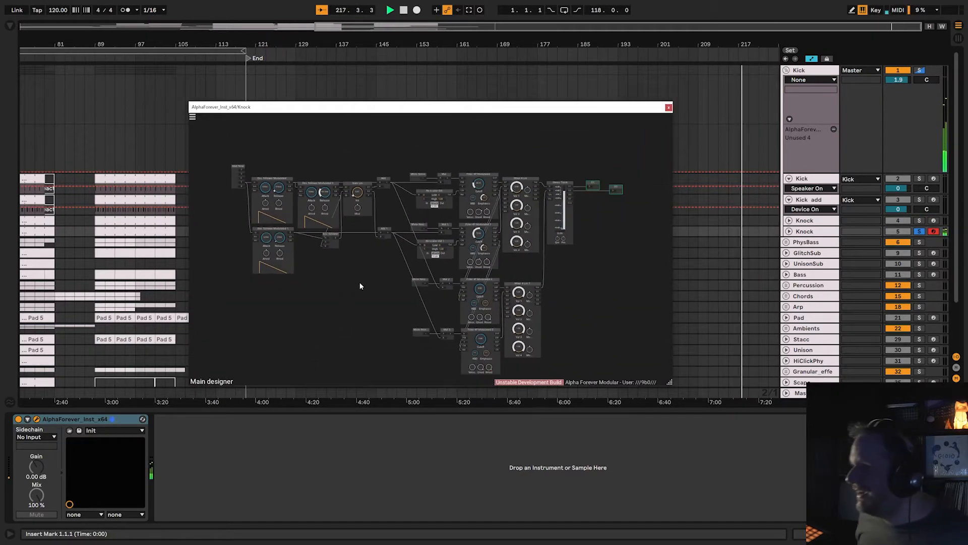
Enlarge and reposition the patch window until the chain from Midi Note to the outputs fits inside it.
scroll(358, 276, "up", 2)
left_click_drag(669, 383, 886, 472)
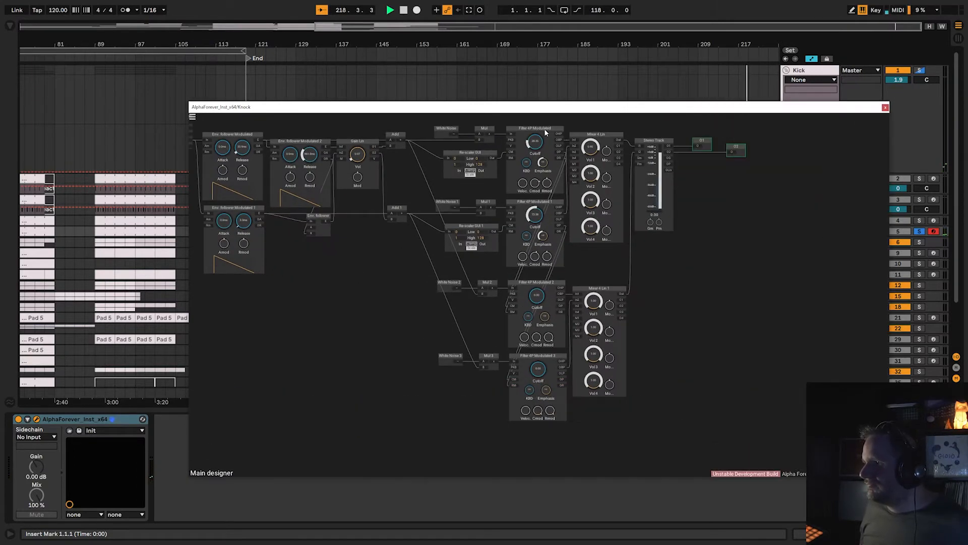
left_click_drag(530, 104, 403, 28)
scroll(597, 220, "up", 1)
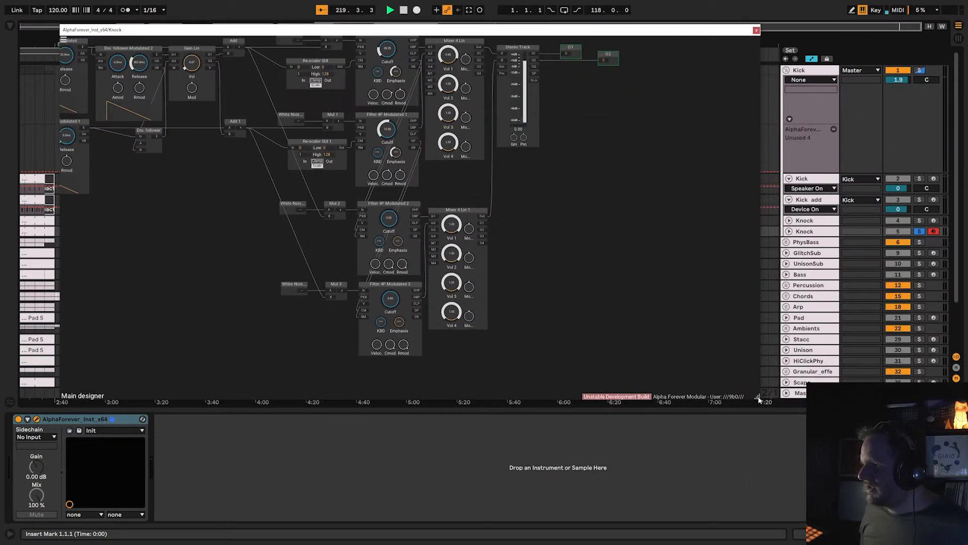
left_click_drag(759, 400, 919, 503)
scroll(605, 436, "up", 3)
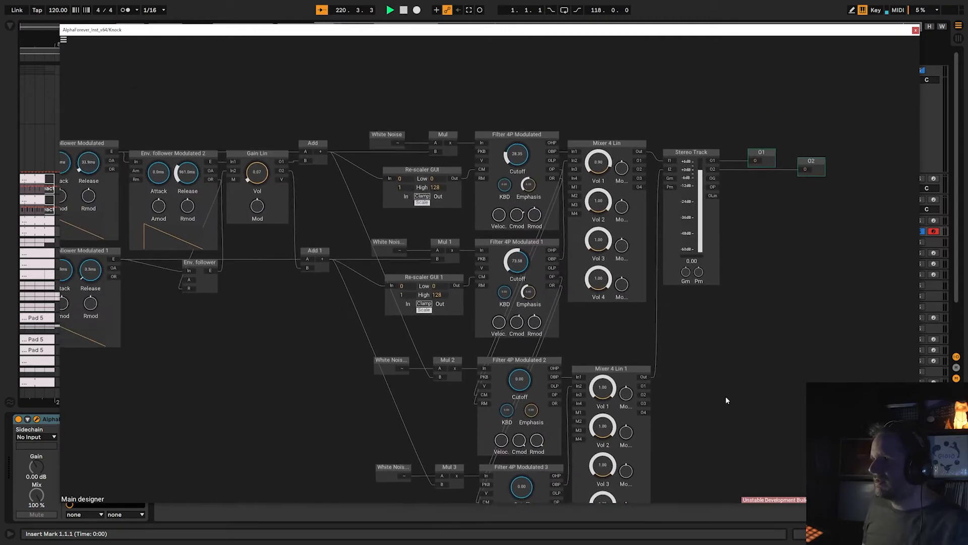
scroll(727, 401, "down", 3)
right_click(521, 141)
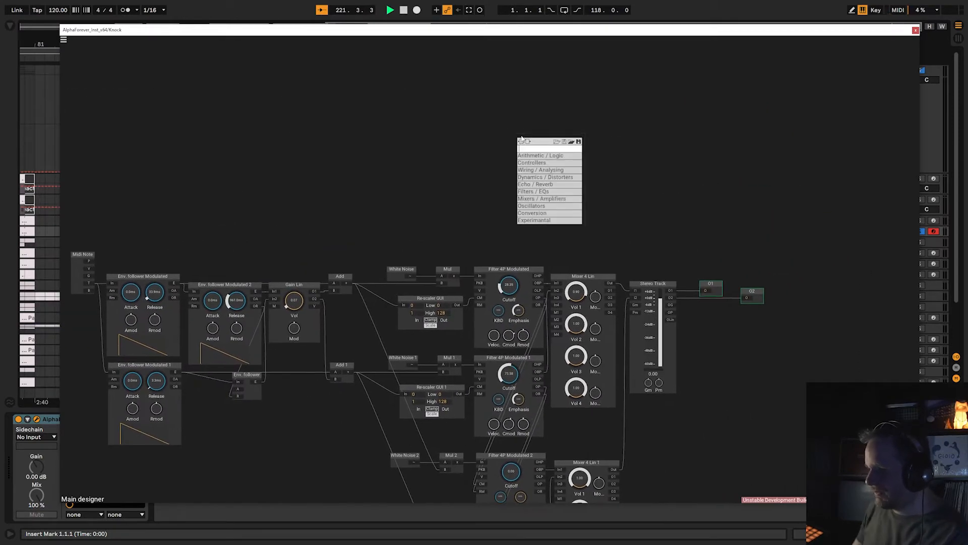
type("mixer")
left_click(598, 155)
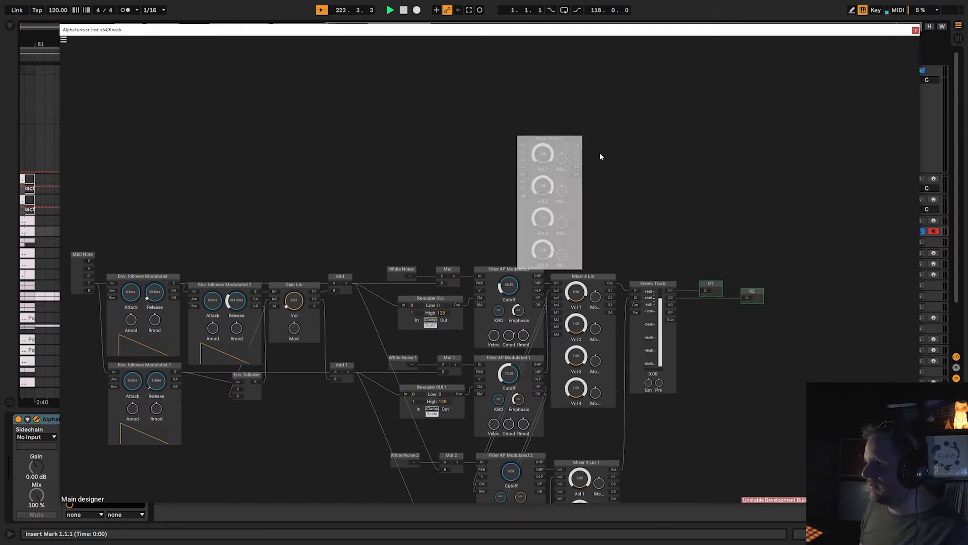
left_click_drag(549, 139, 548, 112)
right_click(640, 120)
type("gain")
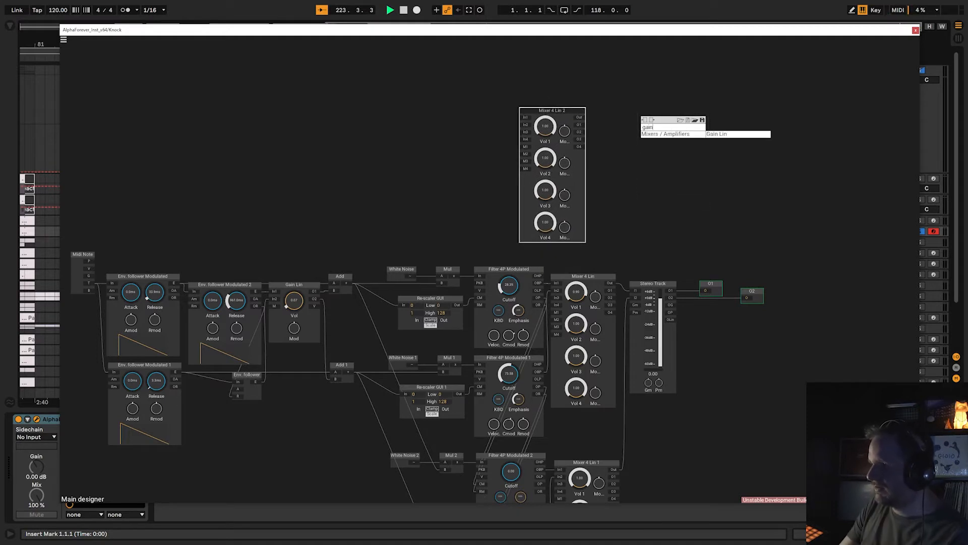
left_click(617, 97)
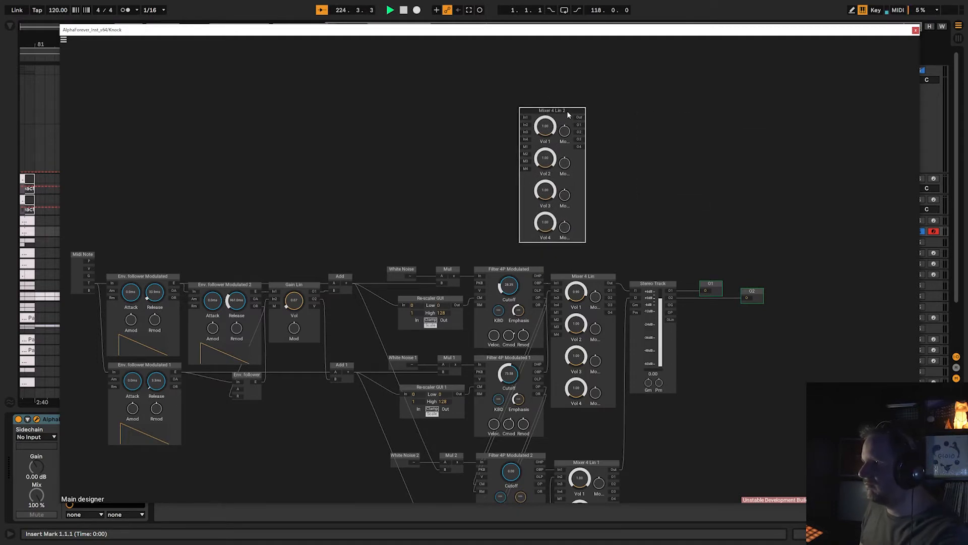
key("Delete")
Patch outputs from ahead of the filters, including Mul, directly into the Stereo Track's inputs to audition the unfiltered stages.
left_click_drag(606, 158, 567, 114)
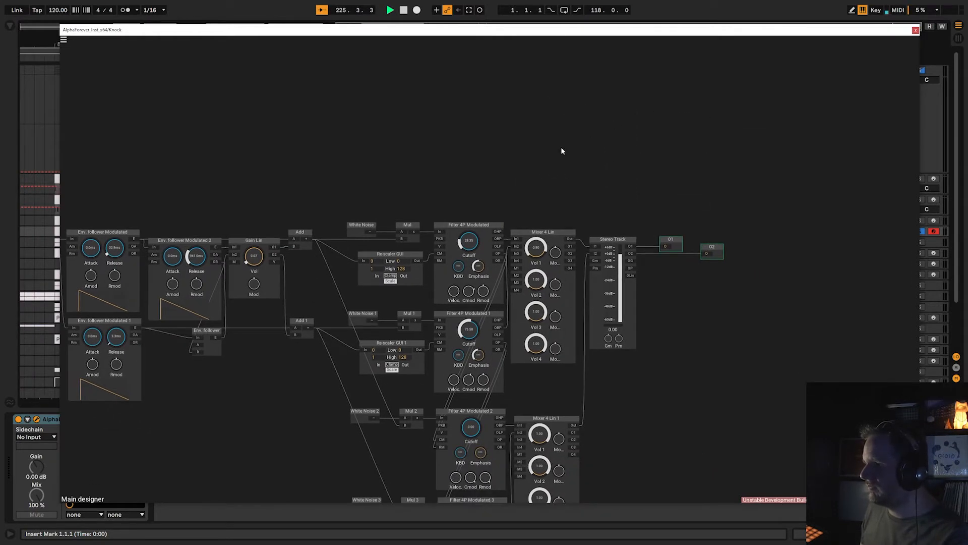
left_click_drag(561, 148, 569, 107)
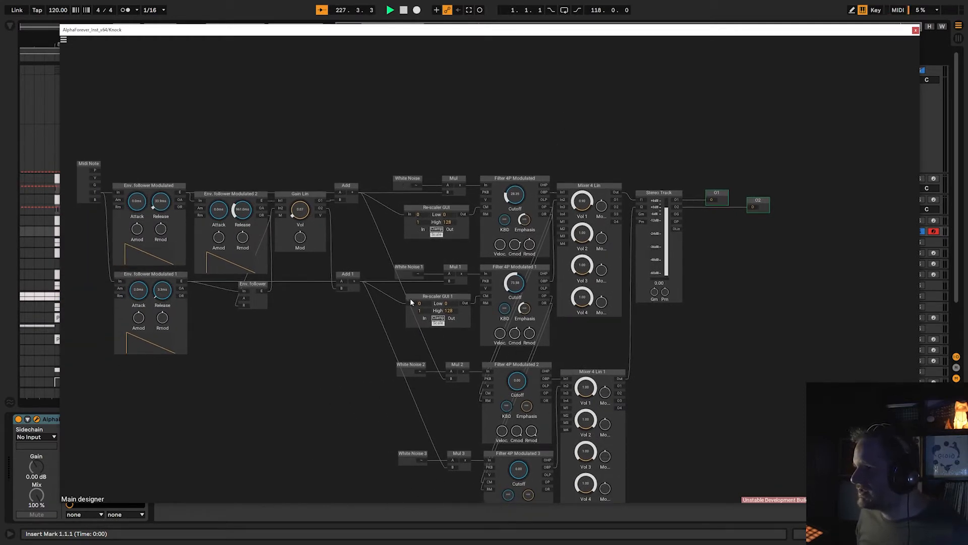
left_click_drag(376, 337, 385, 316)
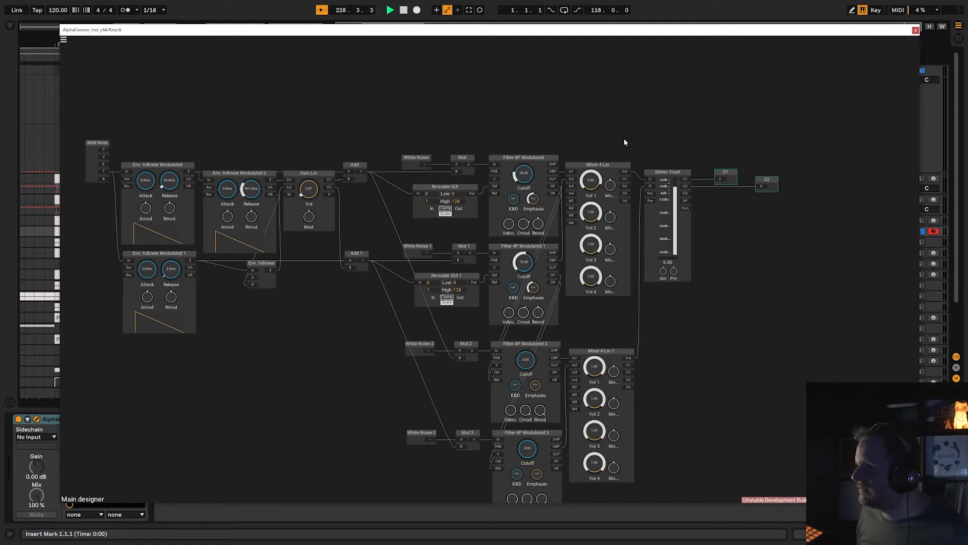
left_click_drag(624, 142, 434, 152)
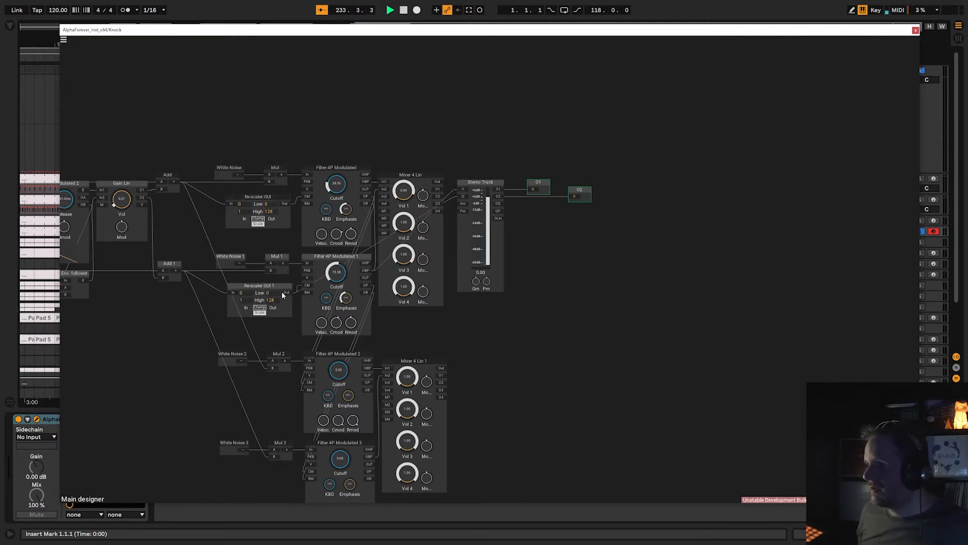
left_click_drag(127, 317, 341, 329)
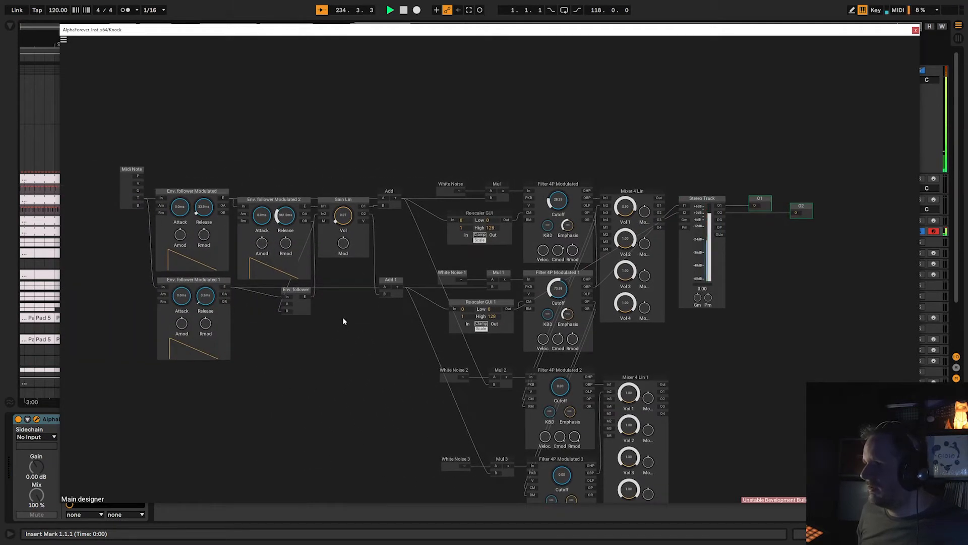
scroll(343, 322, "down", 1)
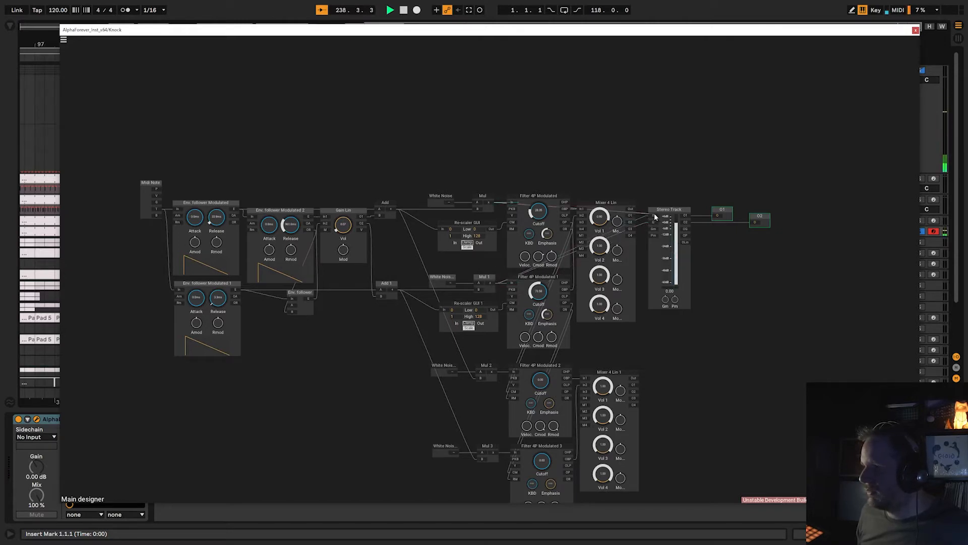
scroll(563, 167, "up", 3)
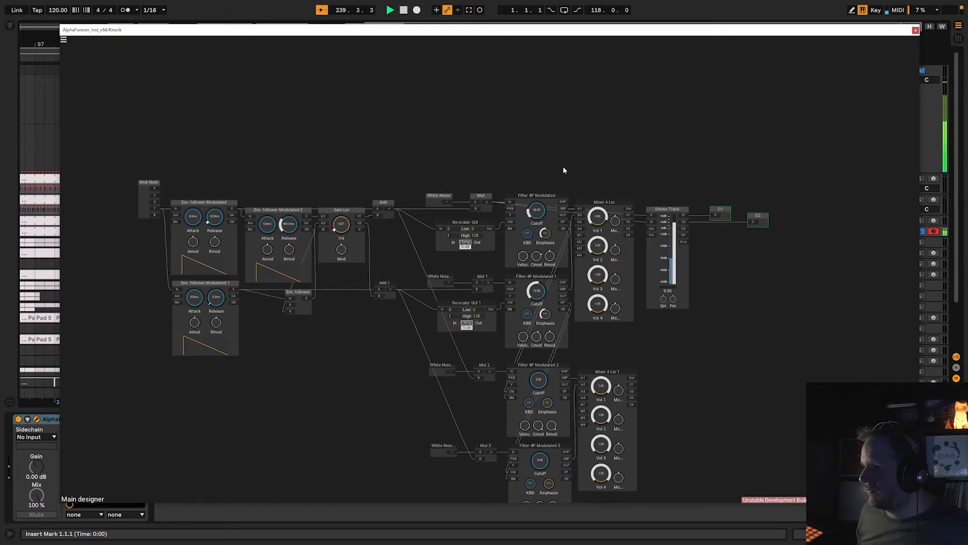
Patch the outputs of Filter 4P Modulated and Filter 4P Modulated 1 directly into the Stereo Track's inputs to audition the filtered noise.
left_click_drag(543, 171, 472, 144)
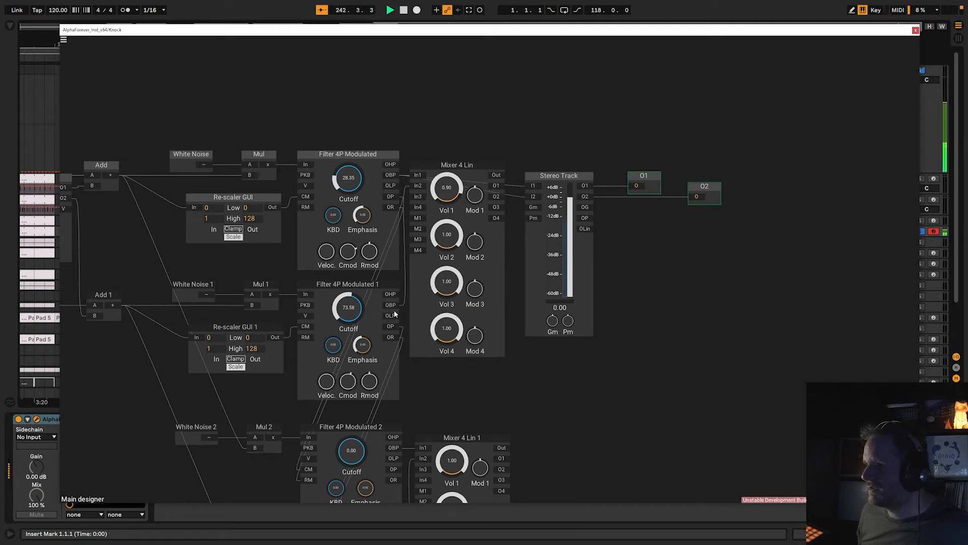
right_click(528, 186)
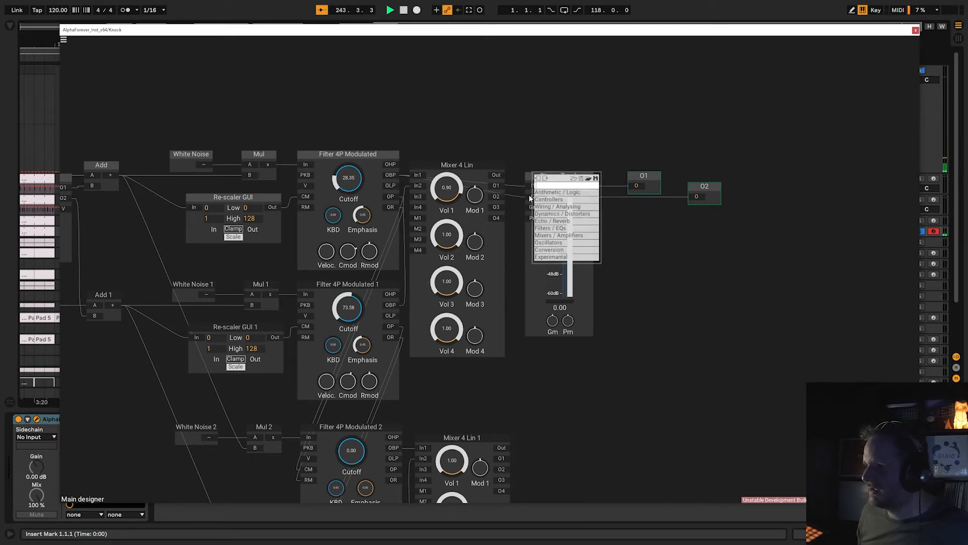
left_click(528, 187)
left_click_drag(528, 187, 393, 307)
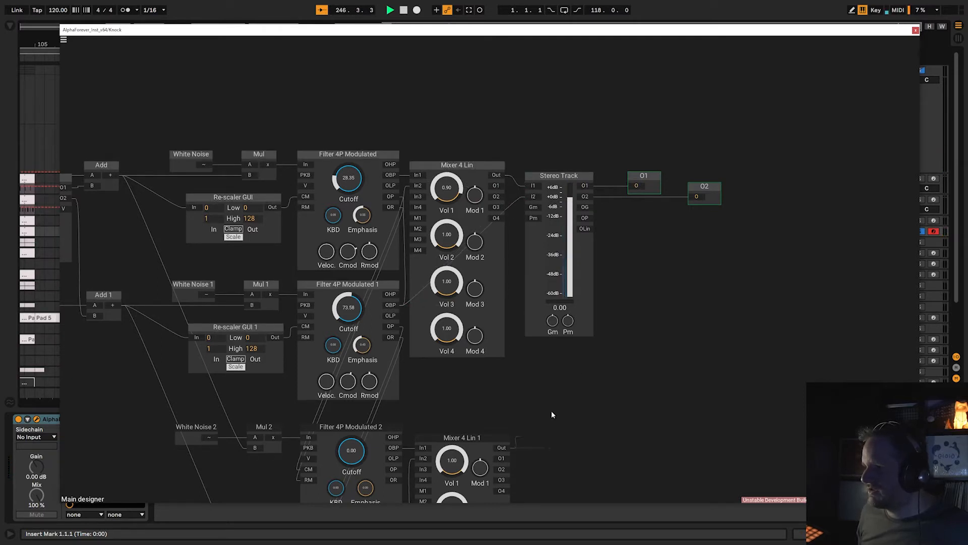
Reconnect the outputs of Mixer 4 Lin and Mixer 4 Lin 1 to the Stereo Track's inputs, and close the patch window.
left_click_drag(530, 201, 532, 197)
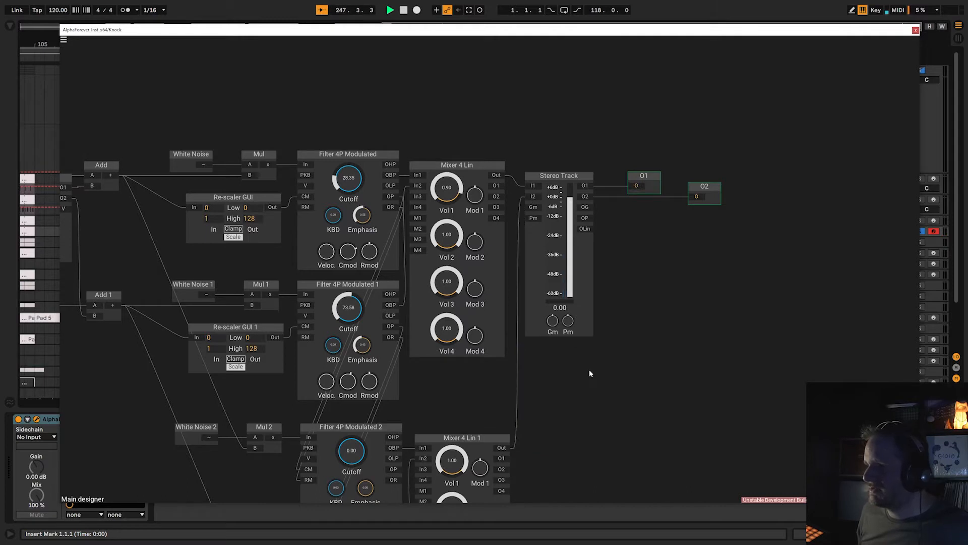
left_click(916, 29)
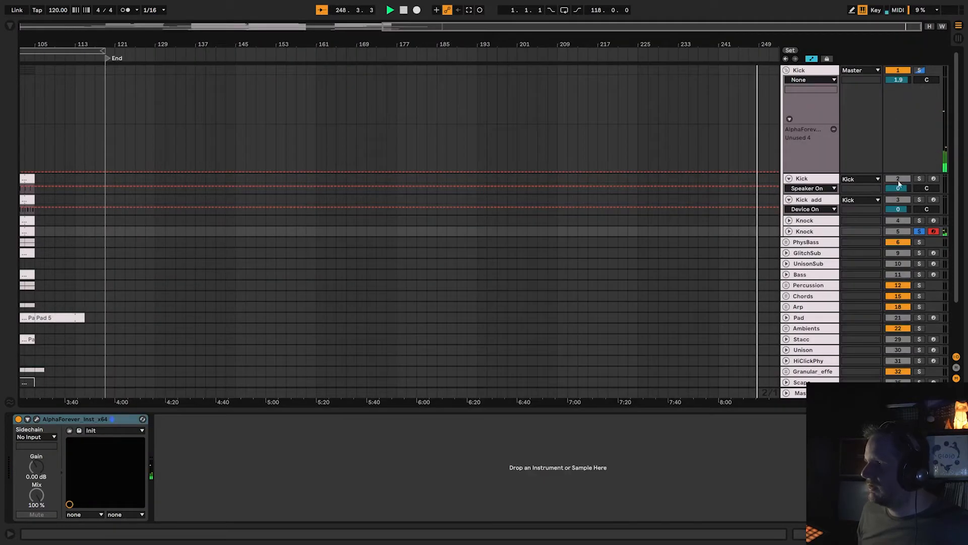
Turn off the second Knock track's solo, fold the Kick group and fit the whole arrangement in view.
left_click(919, 231)
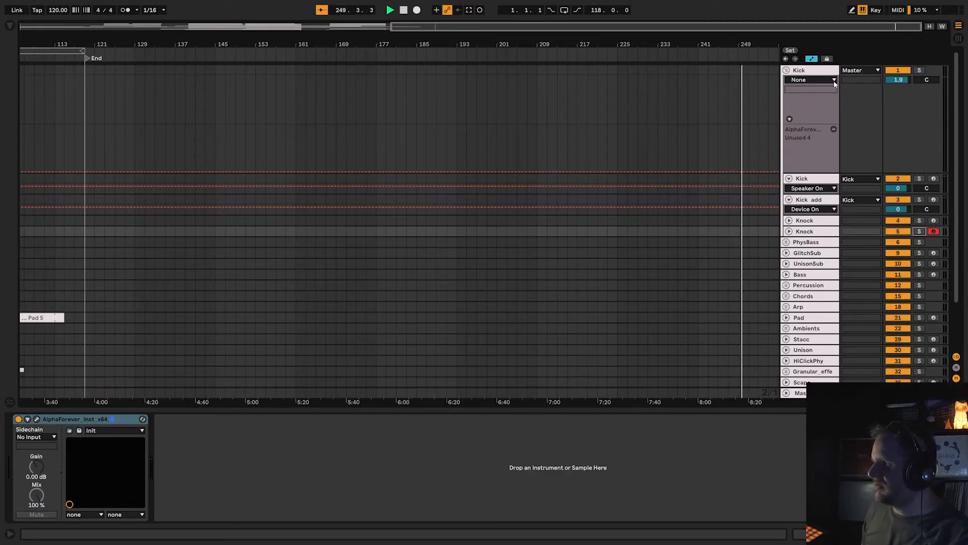
left_click(787, 70)
key("w")
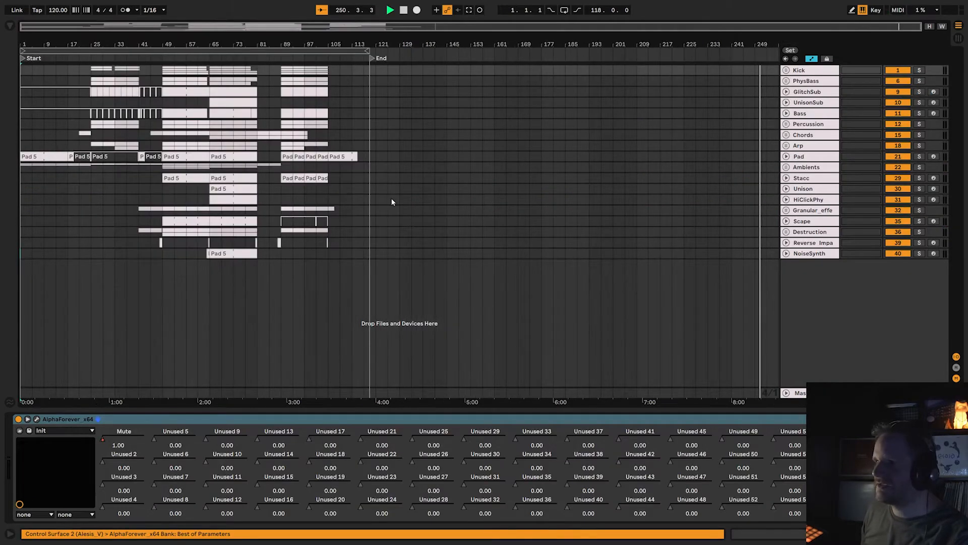
Play the arrangement from bar 89 and solo the Kick group to audition the combined kick and knock layers.
left_click(283, 55)
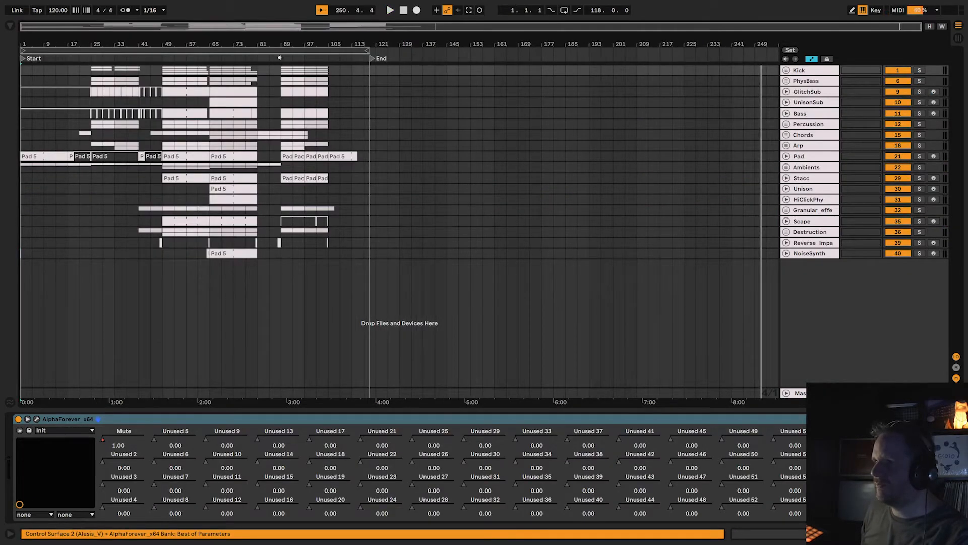
left_click(921, 70)
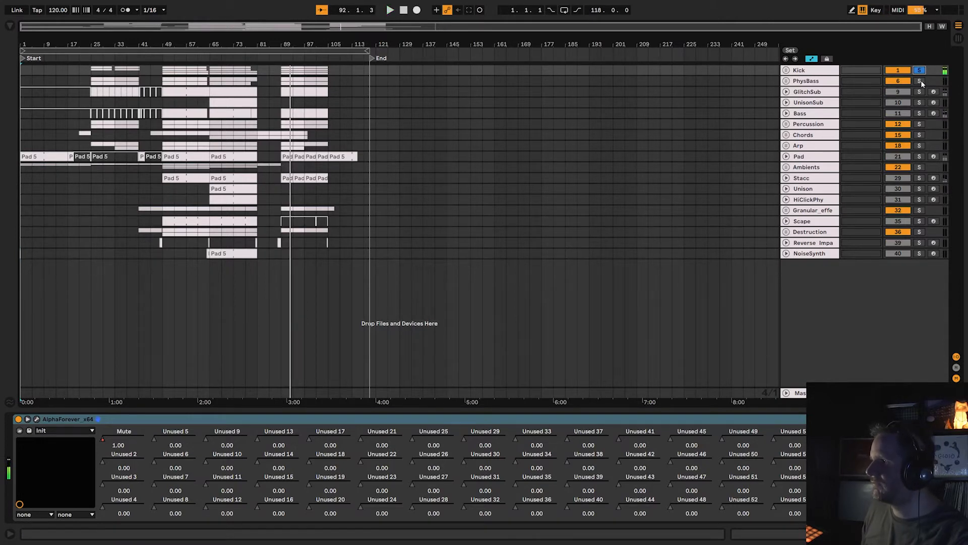
Solo and select the PhysBass group instead of Kick, and open its AlphaForever effect patch.
left_click(818, 82)
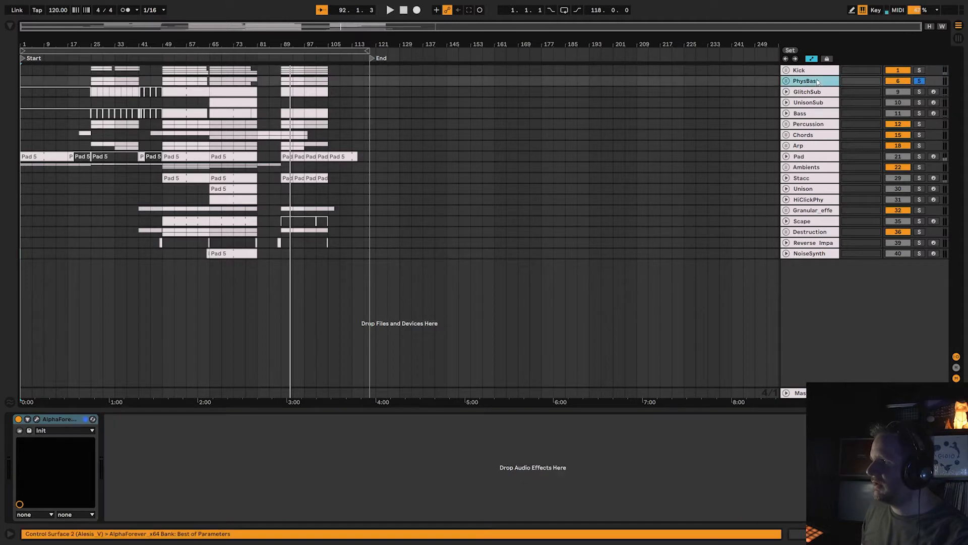
left_click(785, 81)
left_click(786, 81)
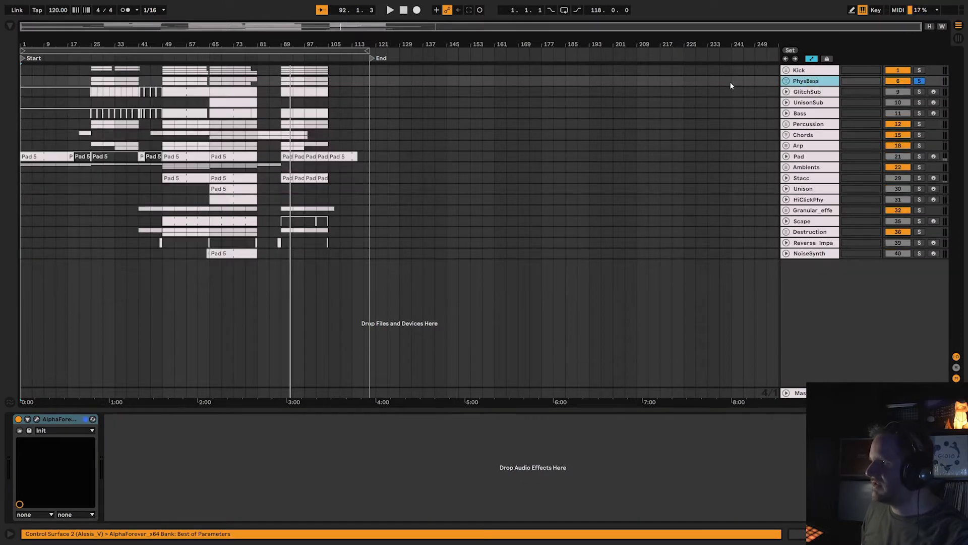
left_click(37, 420)
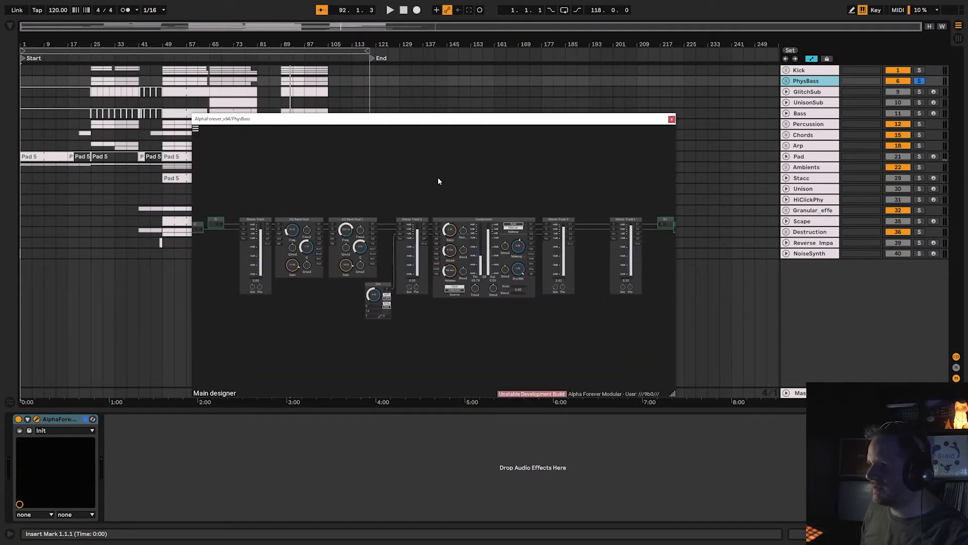
Close the PhysBass patch window, unfold the PhysBass group and toggle its AlphaForever effect off and back on.
left_click(673, 120)
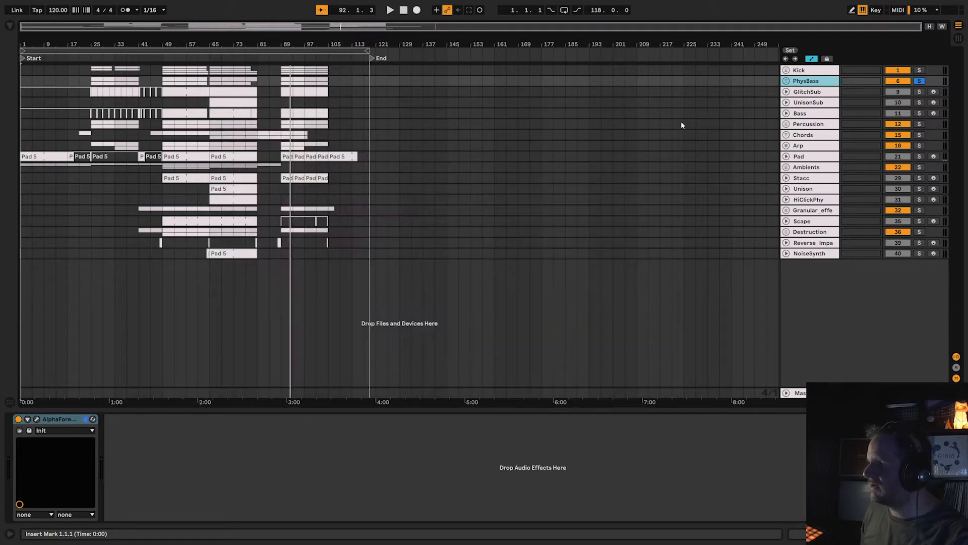
left_click(785, 81)
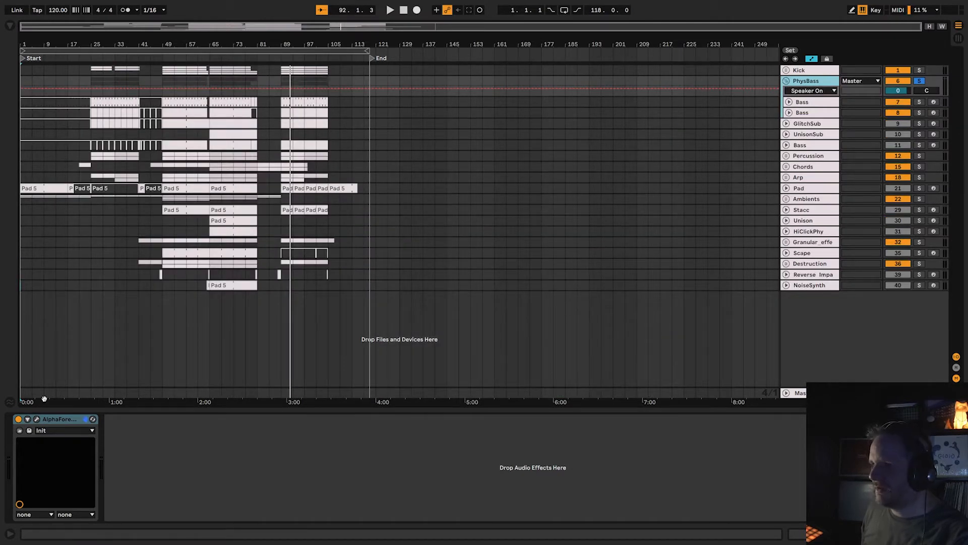
left_click(18, 419)
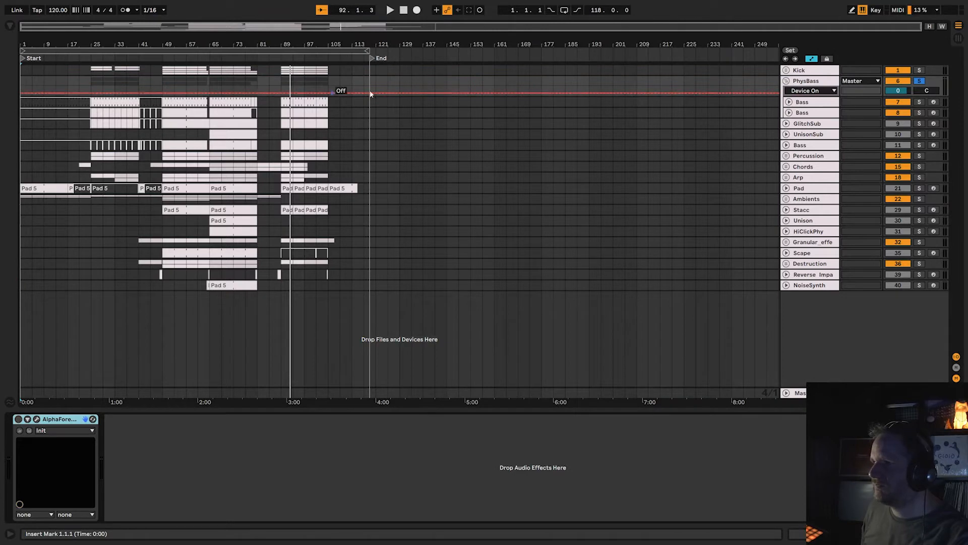
left_click(18, 419)
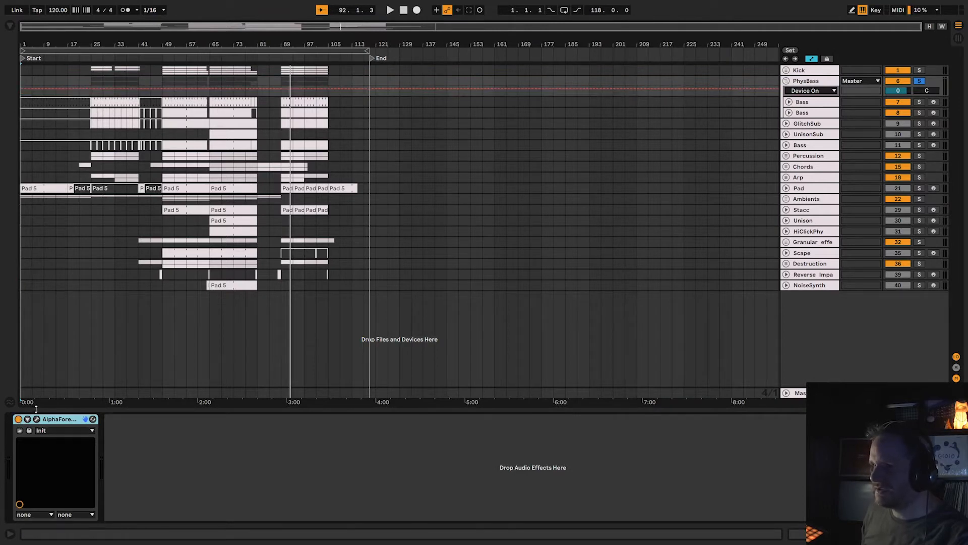
Audition the soloed PhysBass group from about bars 49, 25 and 65 of the arrangement.
left_click(160, 58)
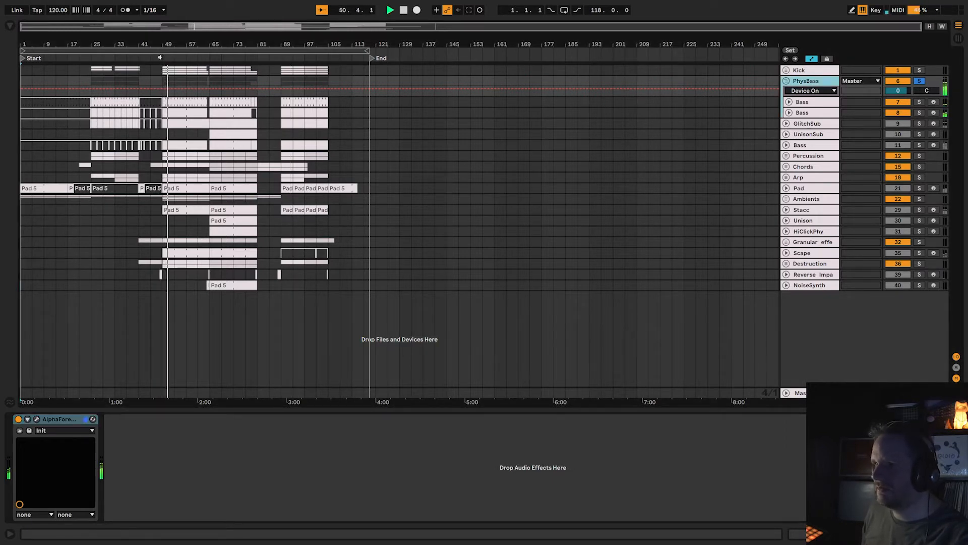
left_click(91, 58)
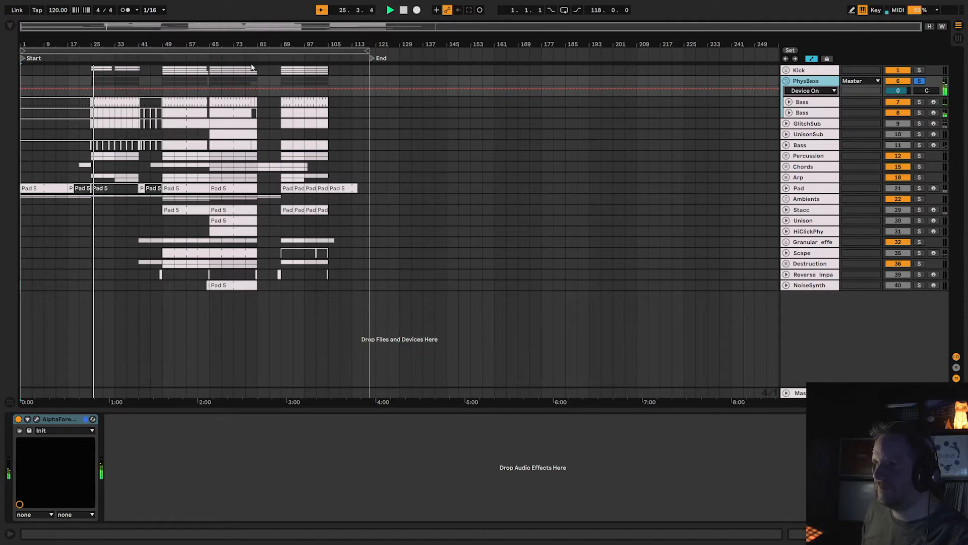
left_click(208, 58)
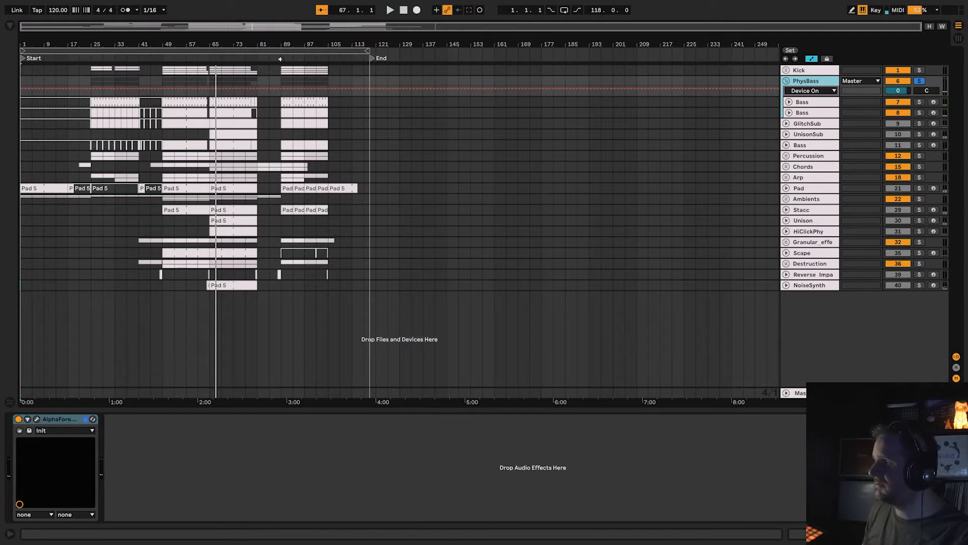
Turn off the PhysBass group's AlphaForever effect and solo its two Bass tracks in turn, playing each from about bar 49.
left_click(19, 419)
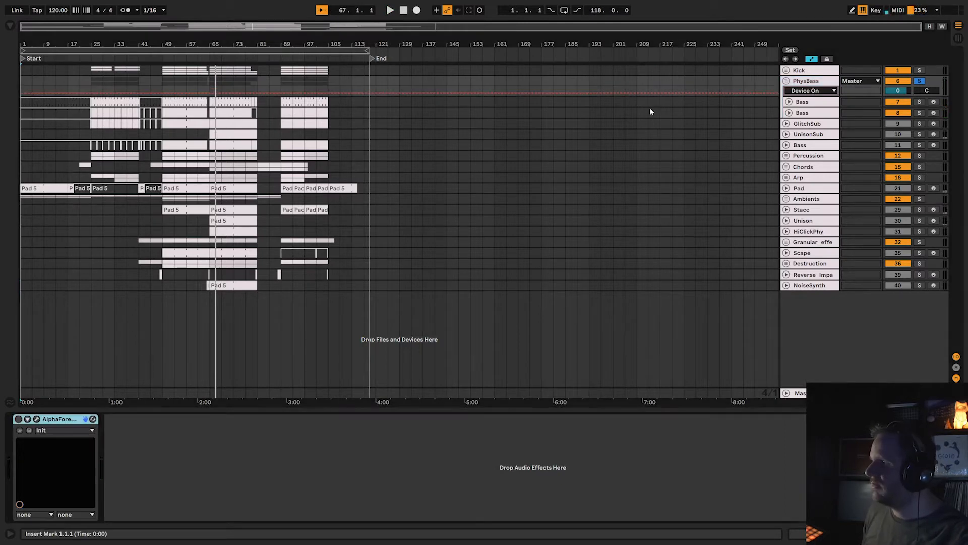
left_click(806, 104)
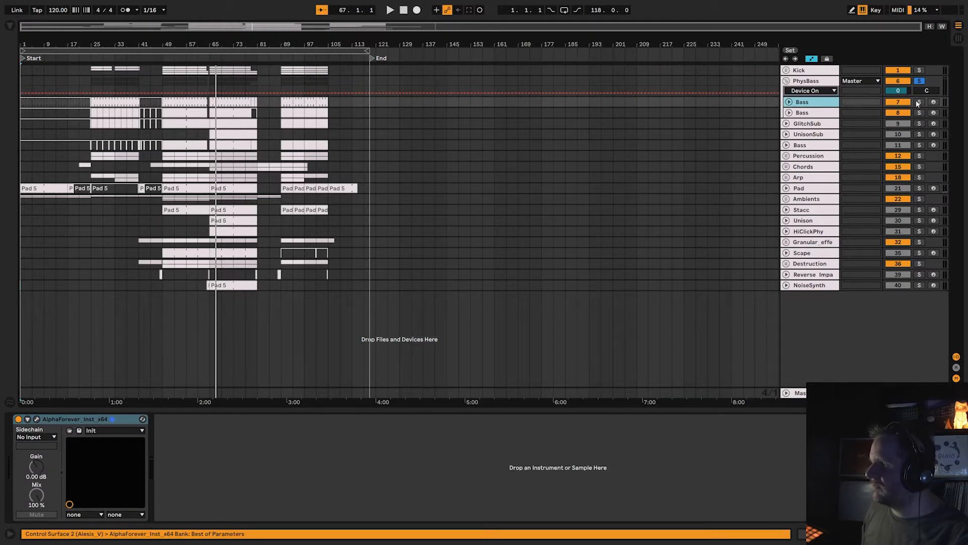
left_click(919, 102)
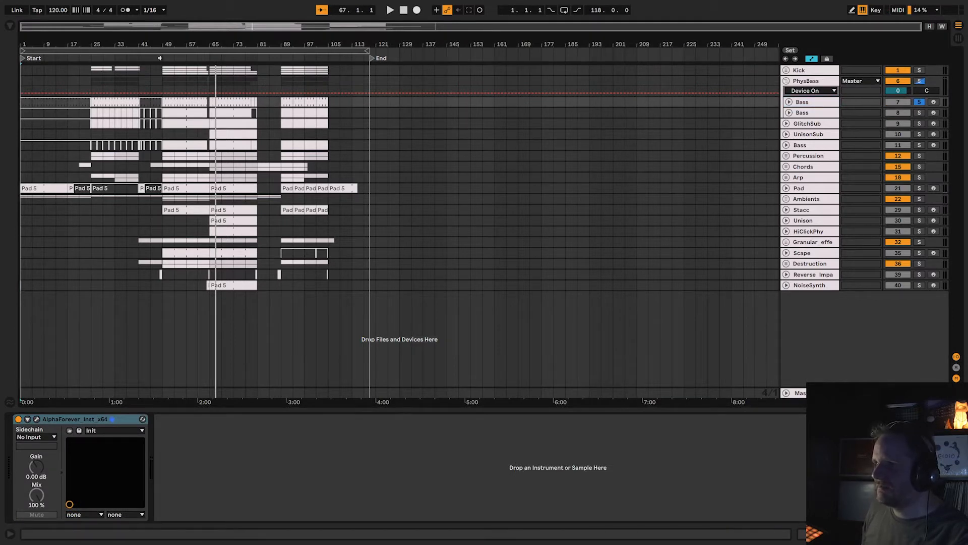
left_click(160, 58)
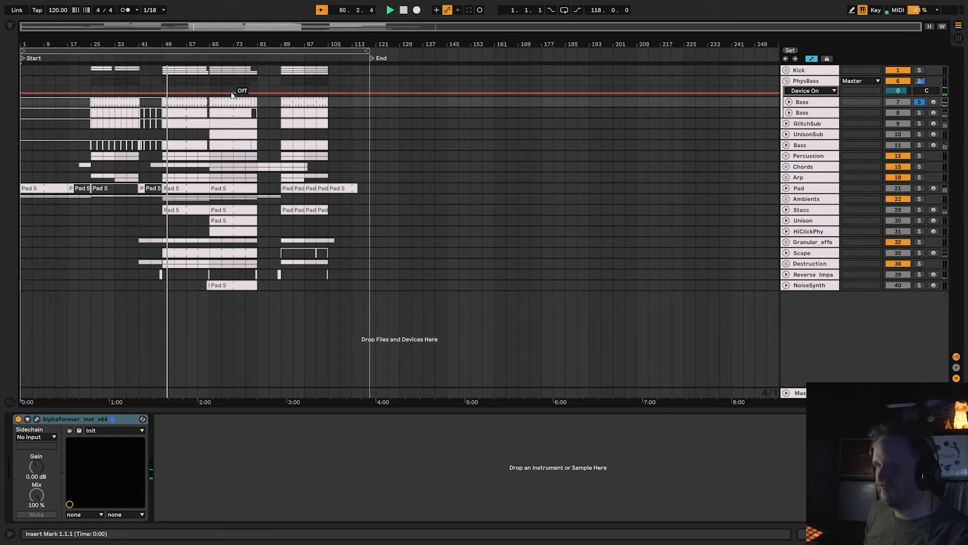
left_click(237, 143)
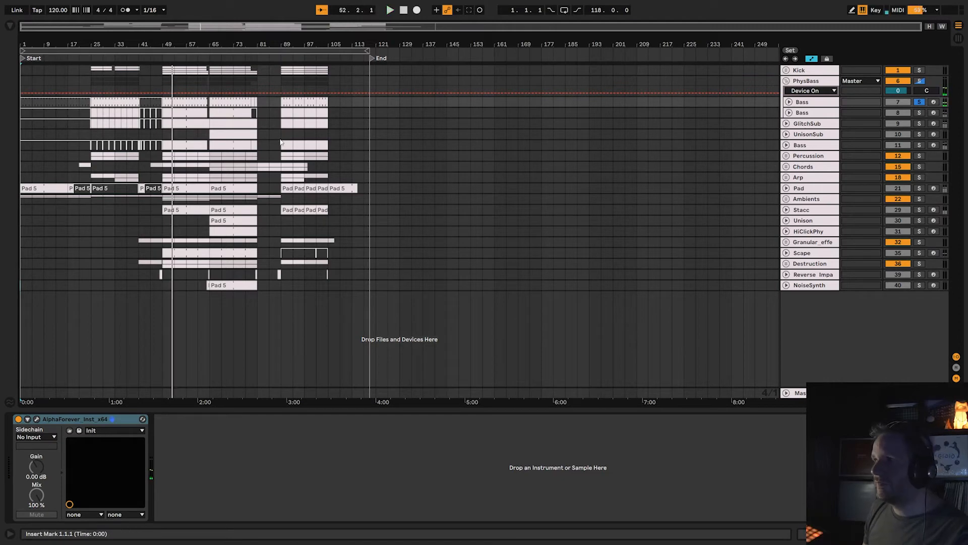
left_click(919, 112)
left_click(161, 58)
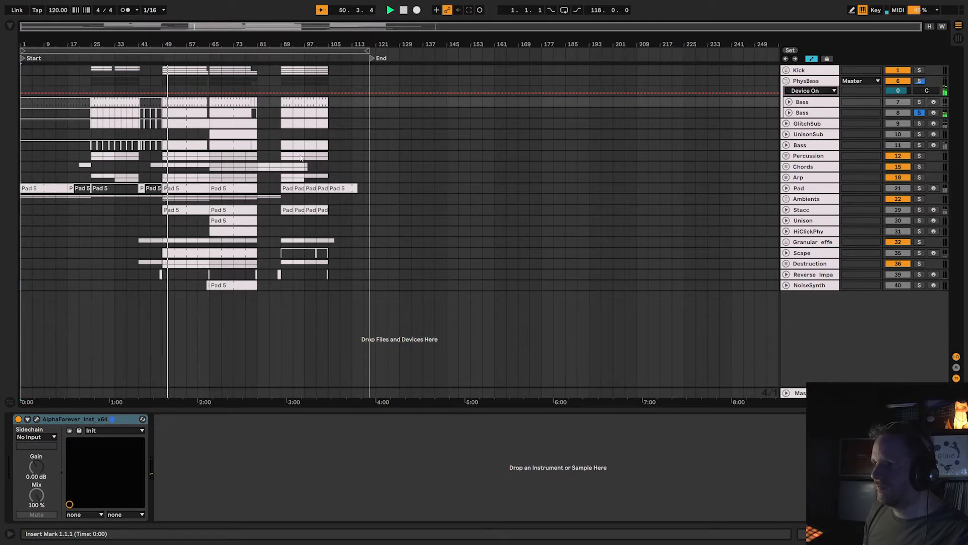
Open the first Bass track's AlphaForever instrument patch and arm the second Bass track to play it while viewing the modules.
left_click(36, 419)
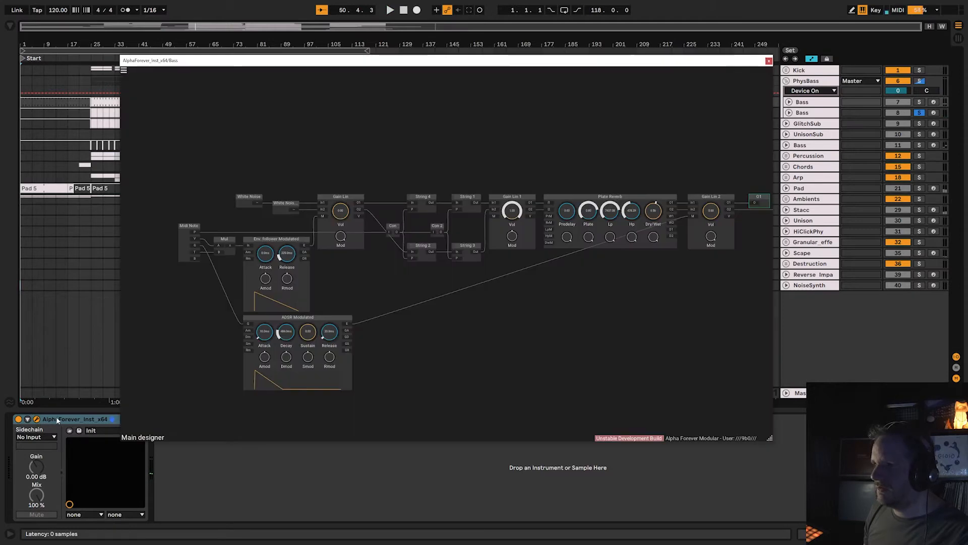
left_click_drag(606, 344, 542, 334)
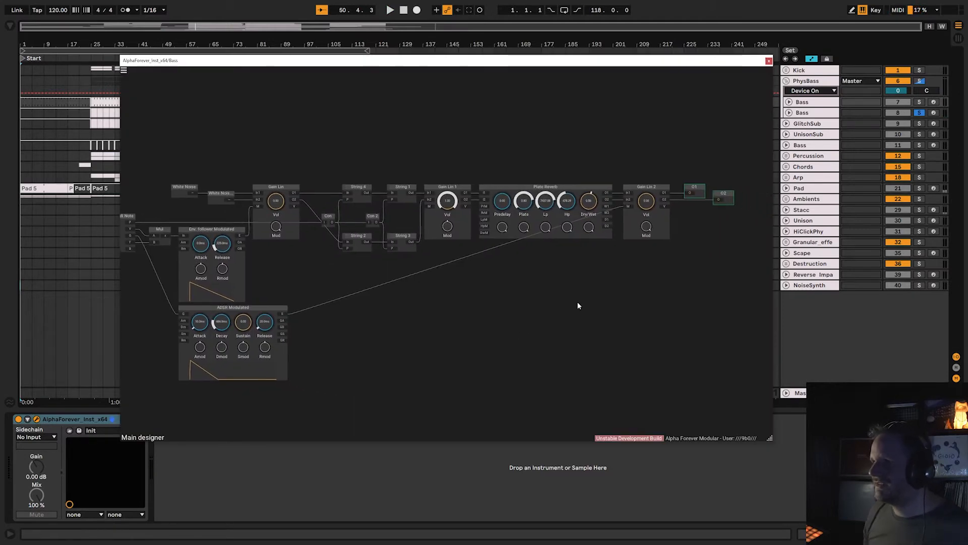
left_click(933, 113)
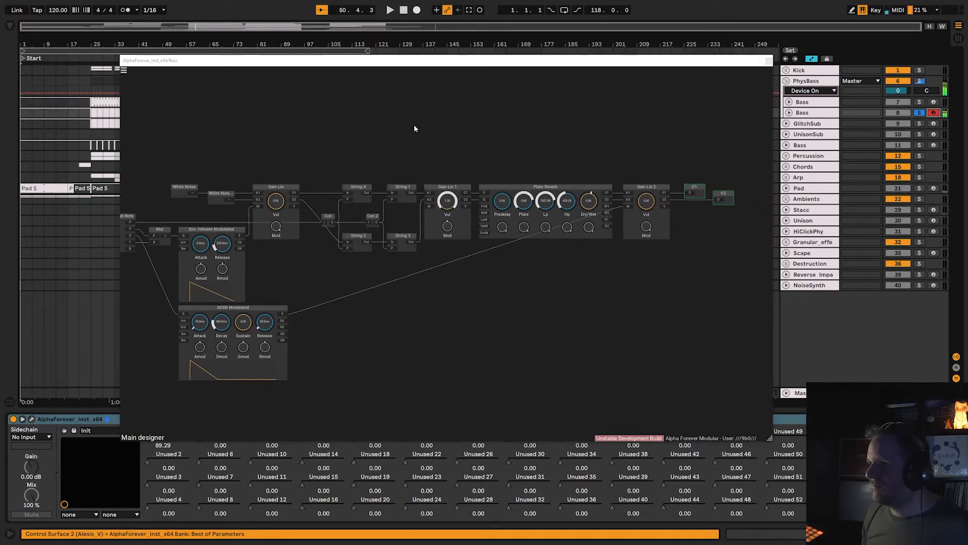
left_click_drag(344, 126, 451, 136)
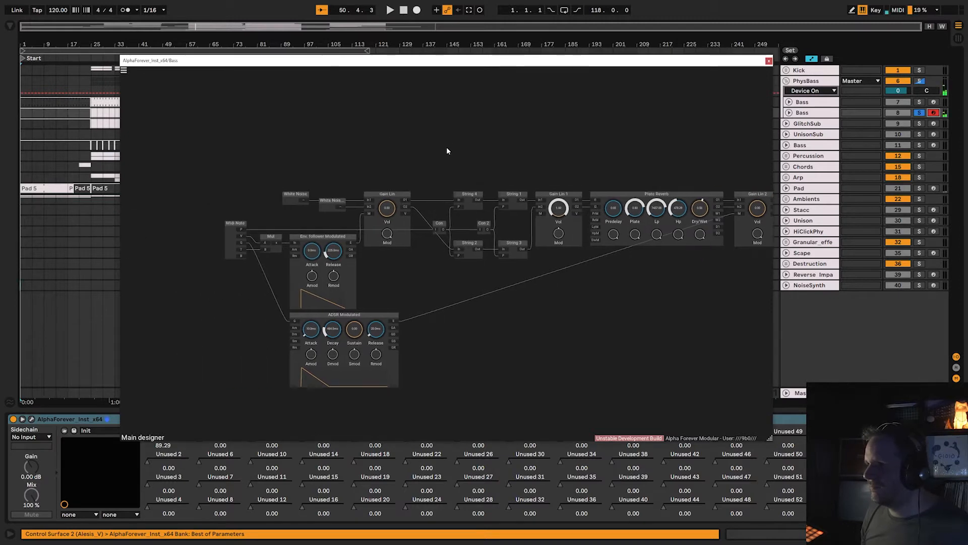
left_click_drag(520, 161, 344, 163)
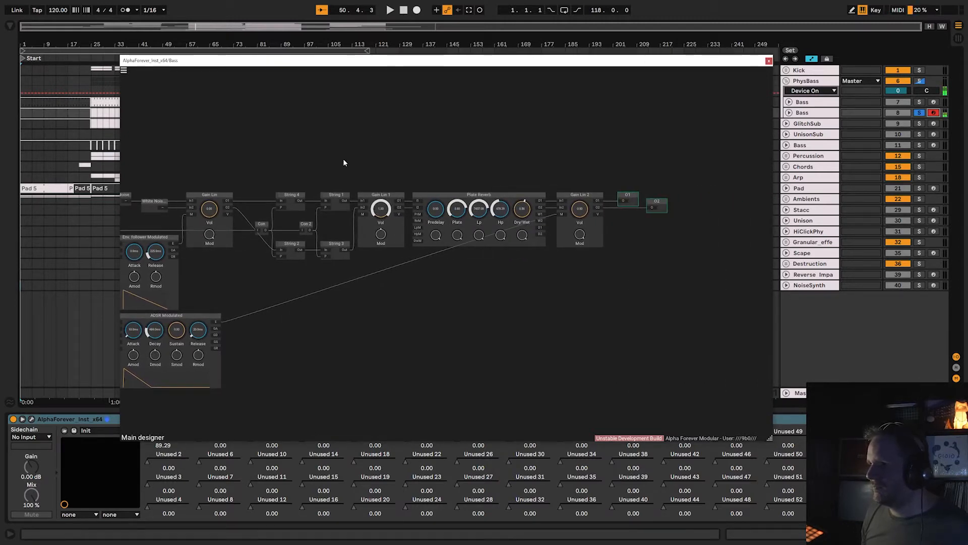
Enlarge the AlphaForever patch window and examine the instrument's polyphony and voice settings.
scroll(343, 163, "down", 2)
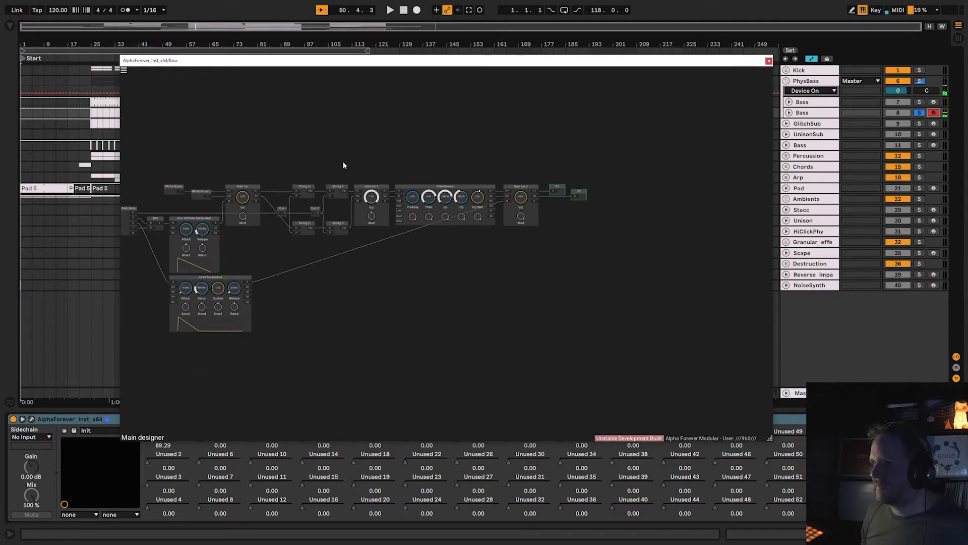
scroll(343, 163, "up", 3)
left_click_drag(394, 67, 297, 44)
left_click_drag(673, 418, 917, 521)
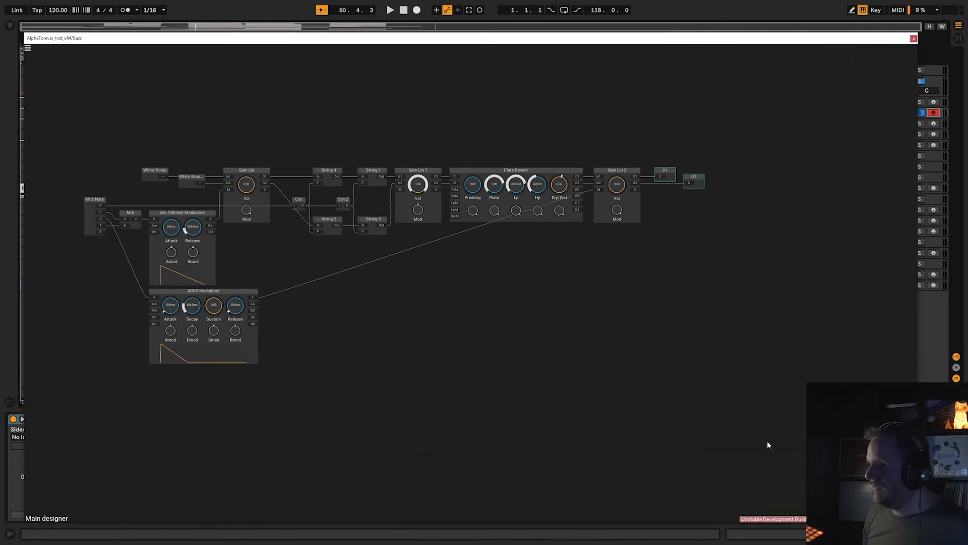
left_click(27, 50)
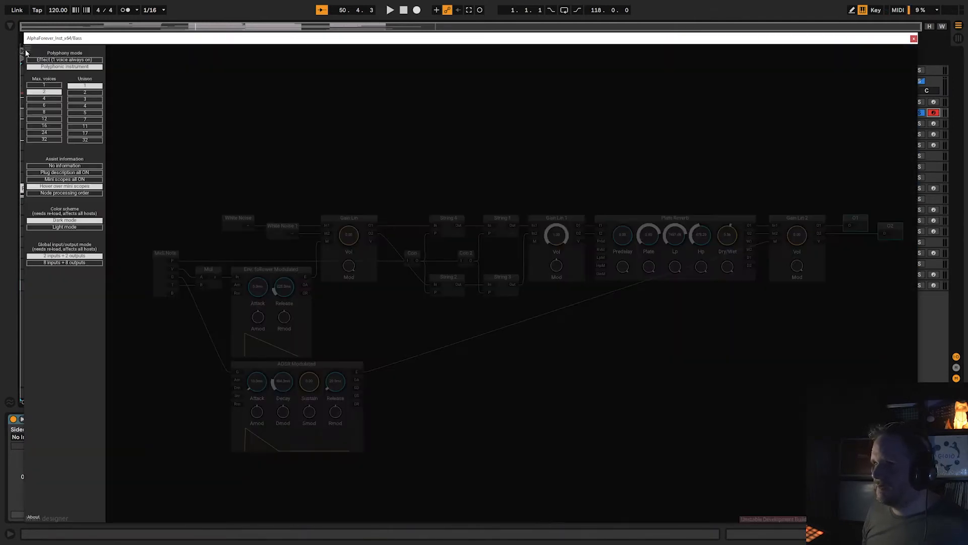
left_click(308, 118)
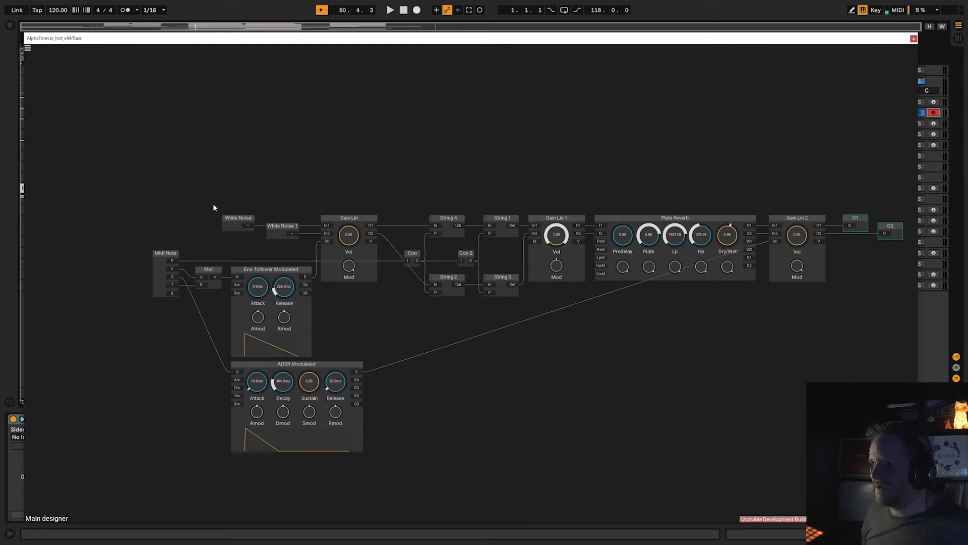
Select the two White Noise modules, wire Gain Lin's O1 output directly to Gain Lin 2's In1 input, and close the patch.
left_click_drag(211, 206, 309, 247)
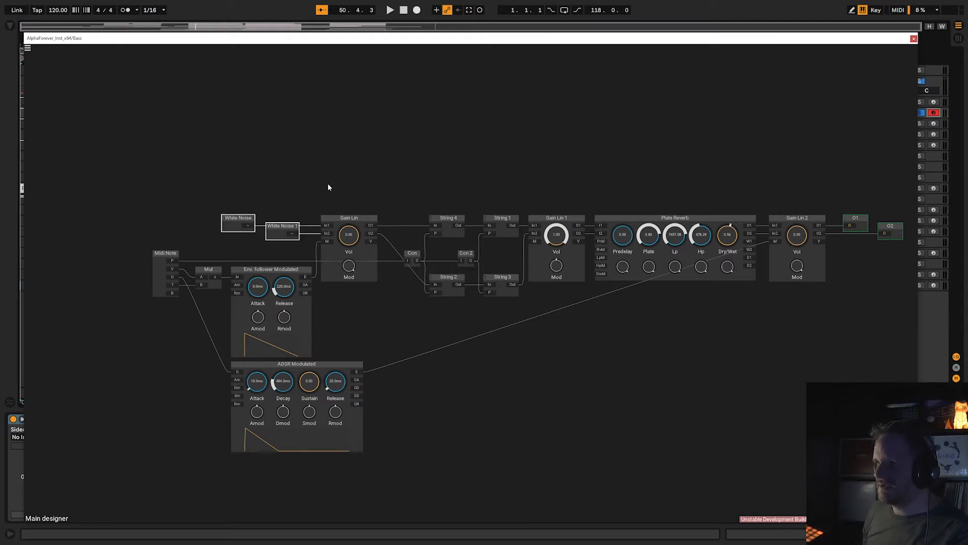
left_click_drag(189, 196, 309, 248)
left_click_drag(382, 167, 330, 165)
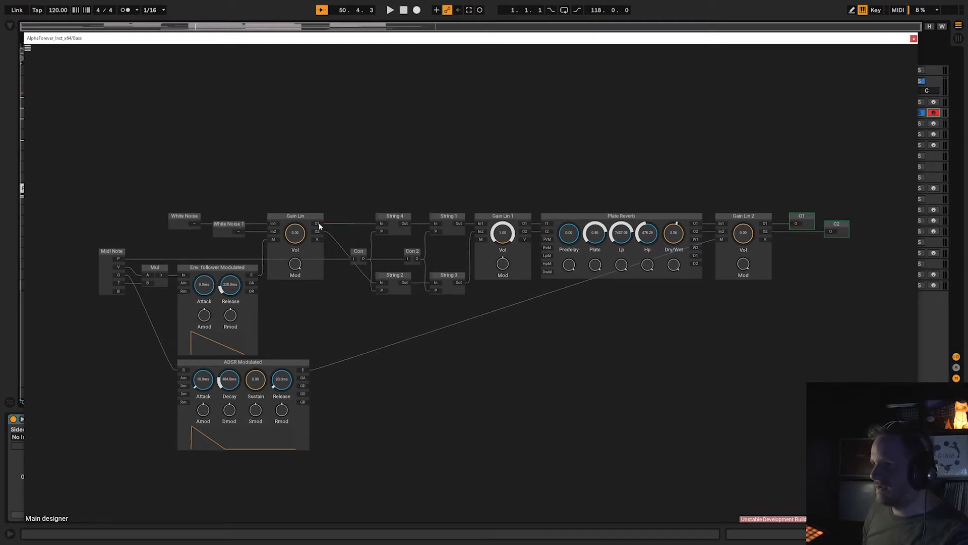
left_click_drag(318, 226, 721, 228)
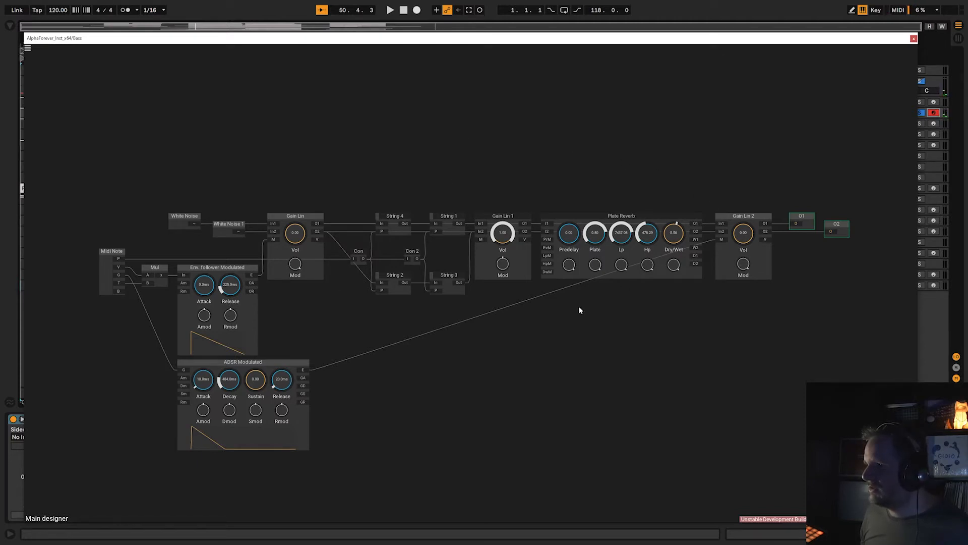
left_click(913, 38)
Open the second Bass track's AlphaForever instrument patch, look over its modules and close it.
left_click(811, 113)
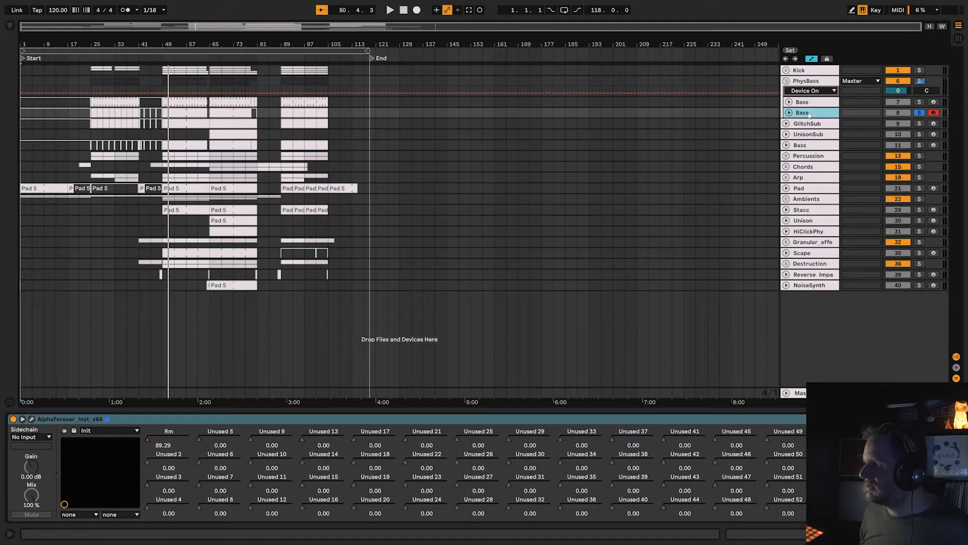
left_click(31, 419)
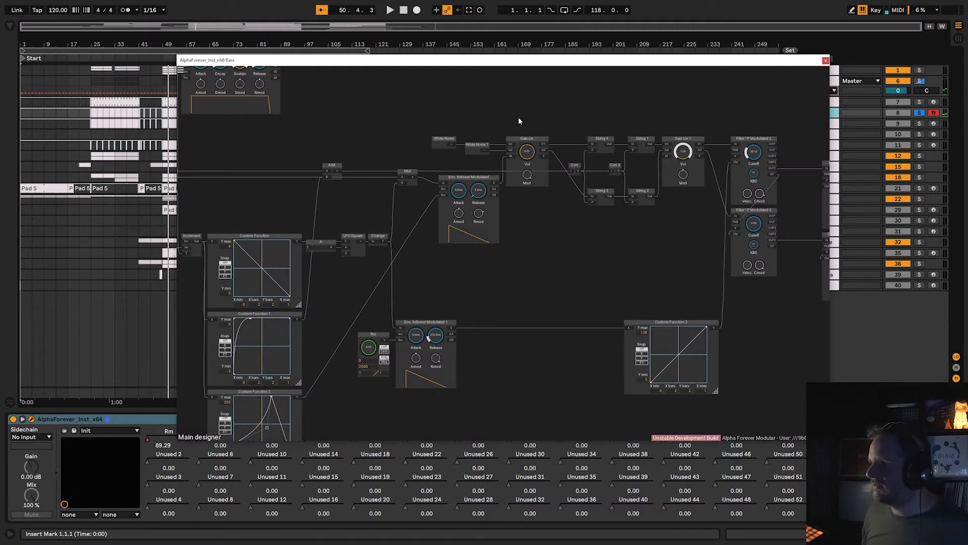
scroll(519, 117, "down", 3)
left_click(826, 60)
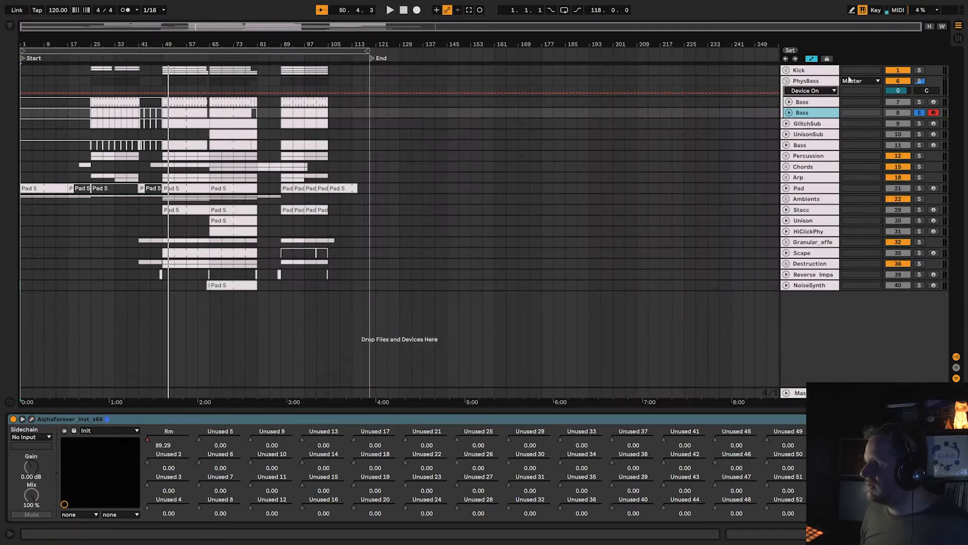
Arm the first Bass track, reopen its instrument patch and connect Gain Lin's O1 output straight to Gain Lin 2's In1 input.
left_click(932, 102)
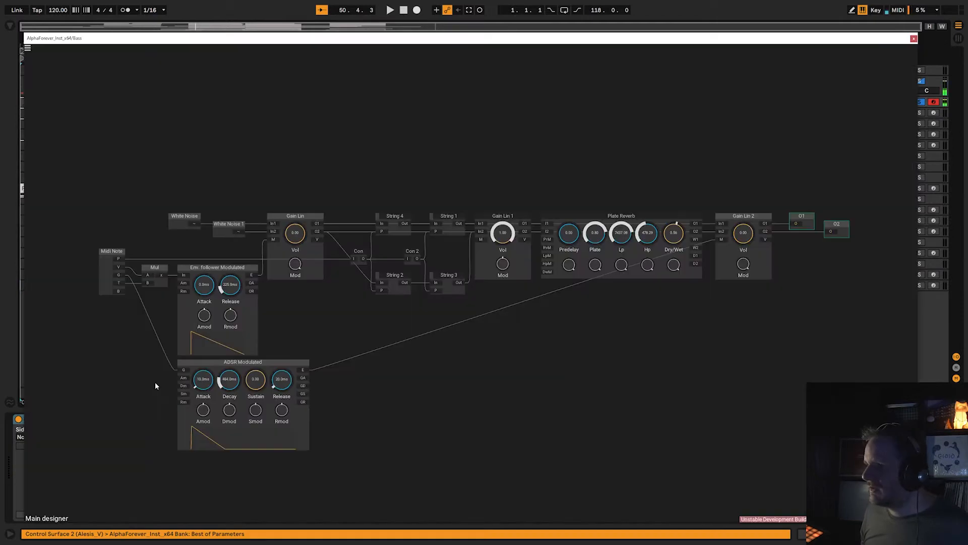
left_click_drag(663, 165, 581, 163)
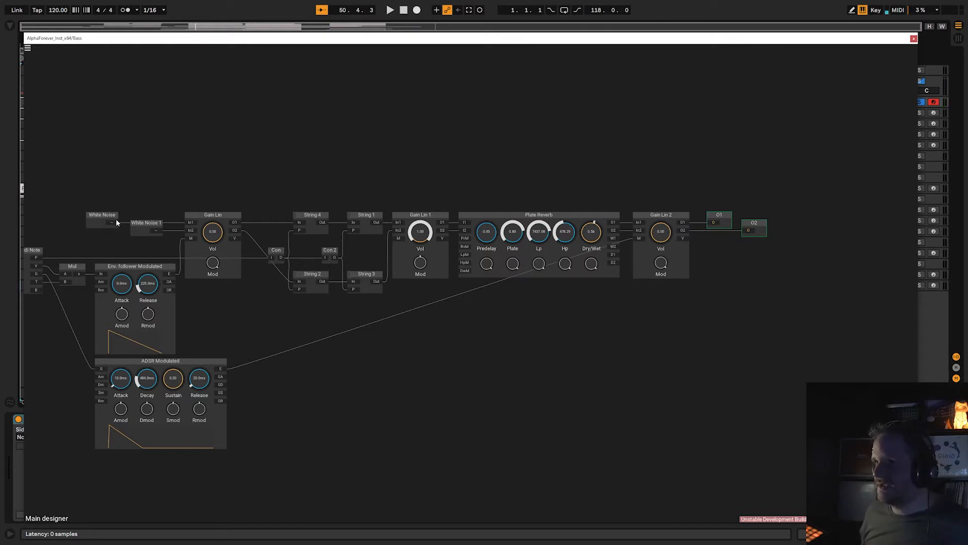
left_click_drag(239, 222, 638, 224)
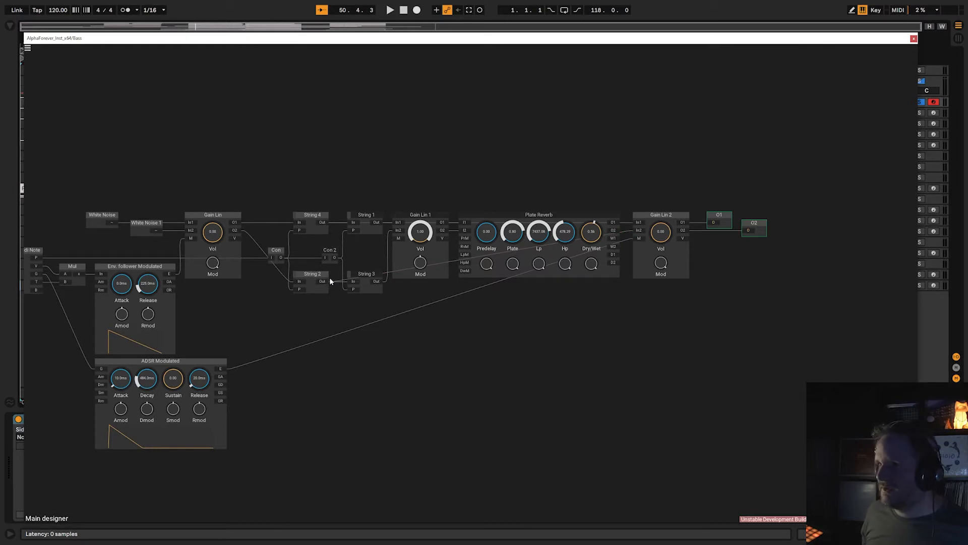
Examine the internal patches of the String 4 and String 1 modules.
double_click(313, 231)
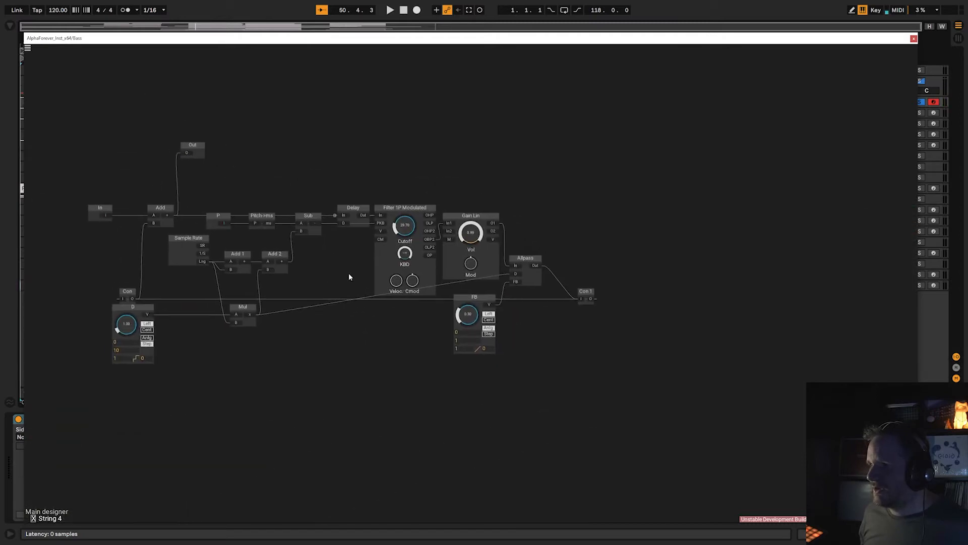
scroll(350, 270, "up", 1)
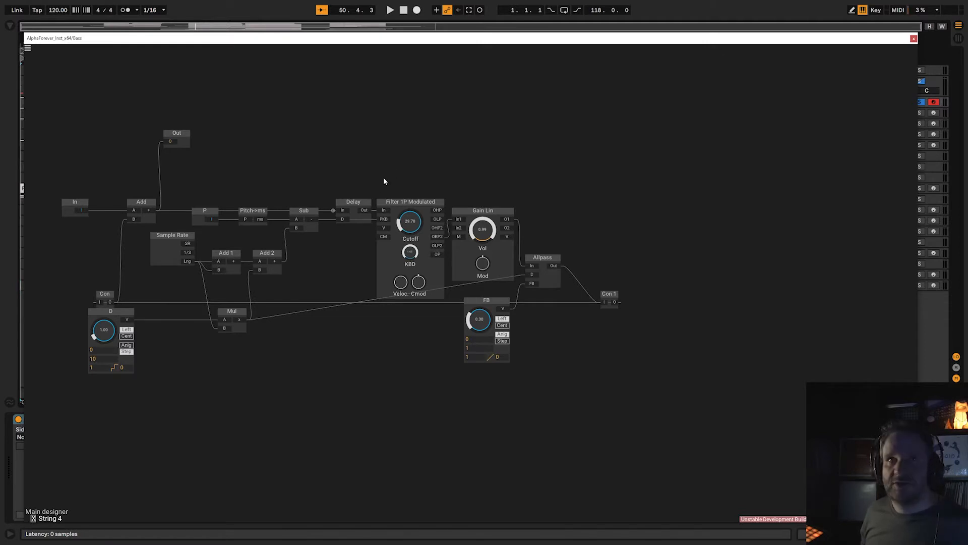
double_click(332, 277)
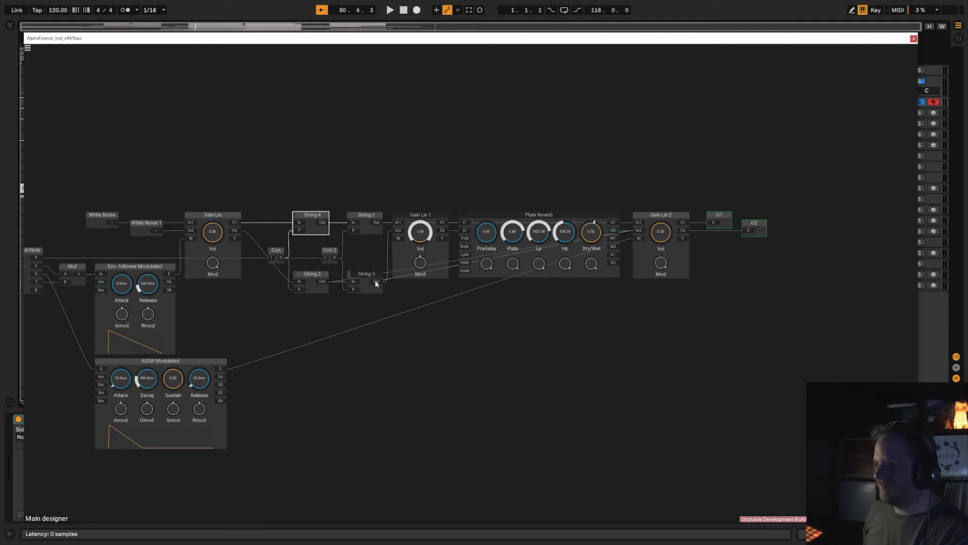
double_click(364, 231)
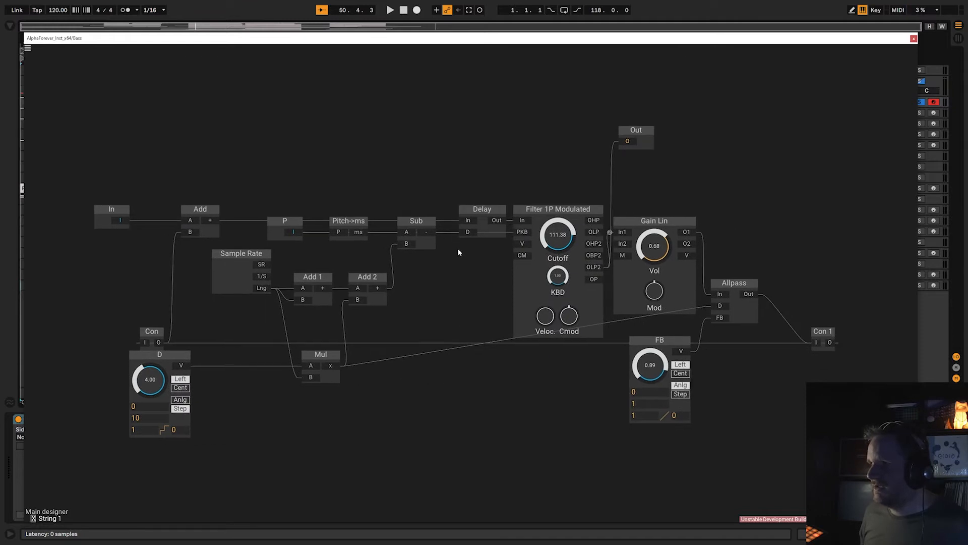
Inspect the Allpass and D modules inside String 1, return to the main designer and close the patch.
left_click(743, 308)
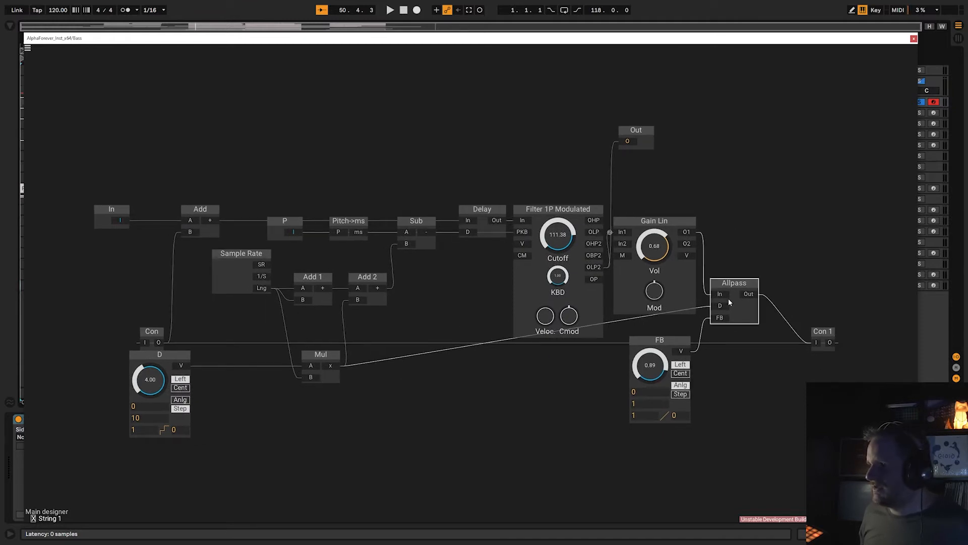
left_click(167, 363)
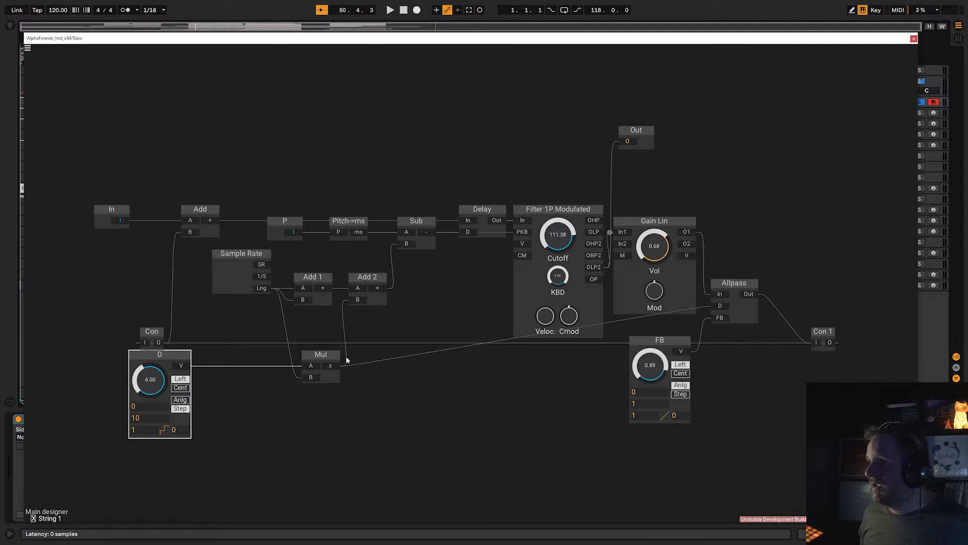
mouse_move(741, 299)
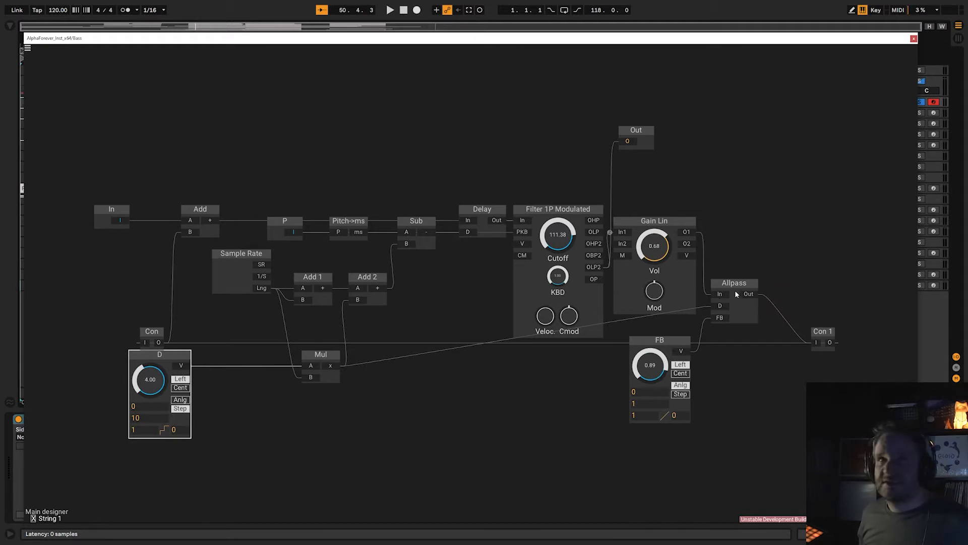
double_click(744, 216)
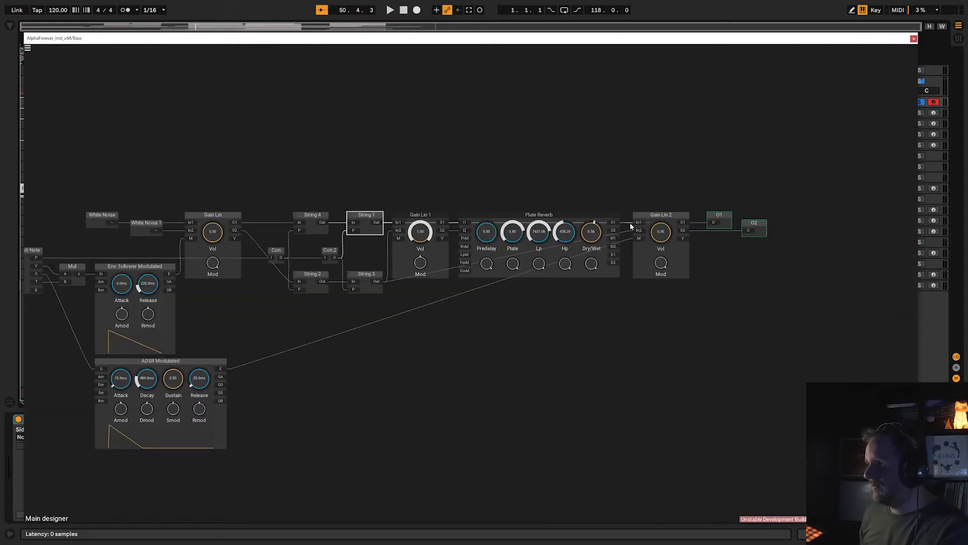
left_click_drag(639, 222, 624, 217)
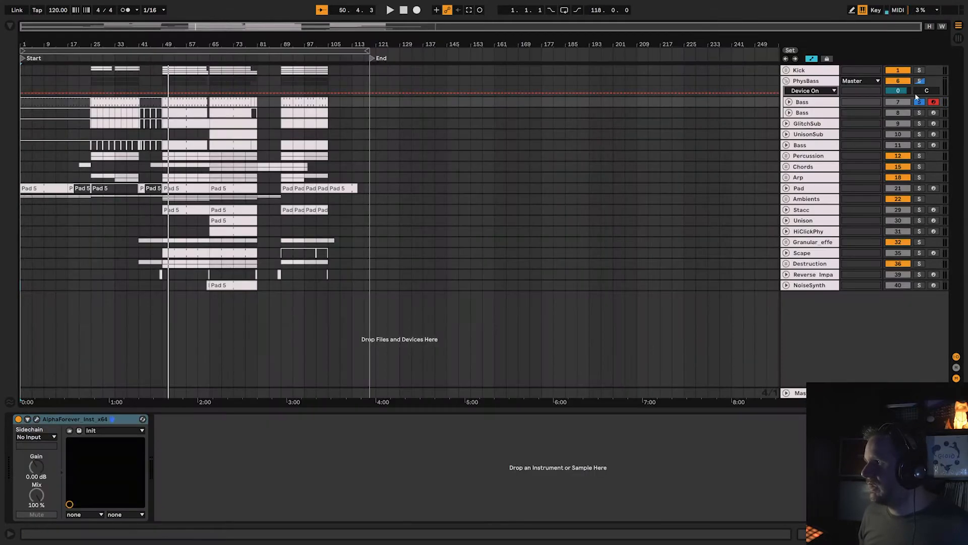
left_click(914, 38)
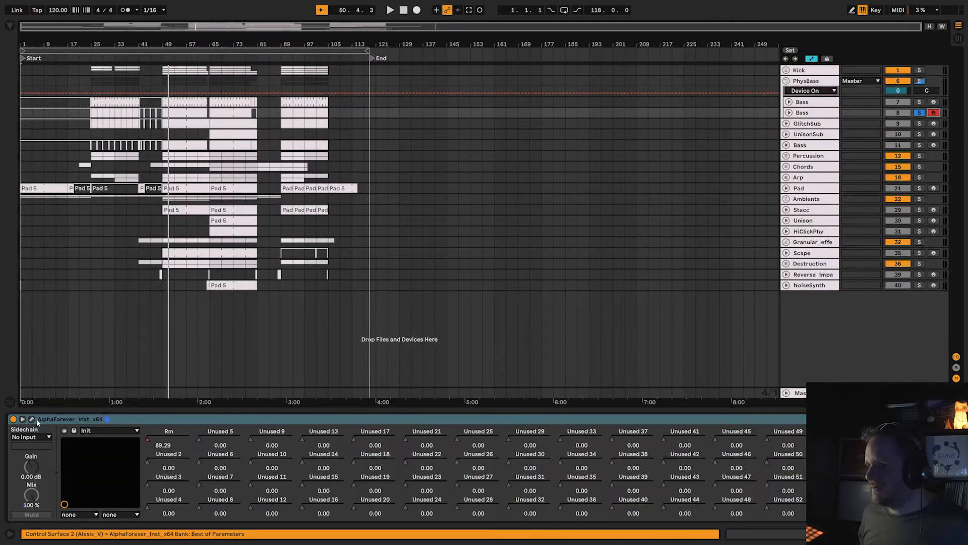
Open the second Bass track's instrument patch and look over its strings, 1P filters and Plate Reverb.
left_click(32, 419)
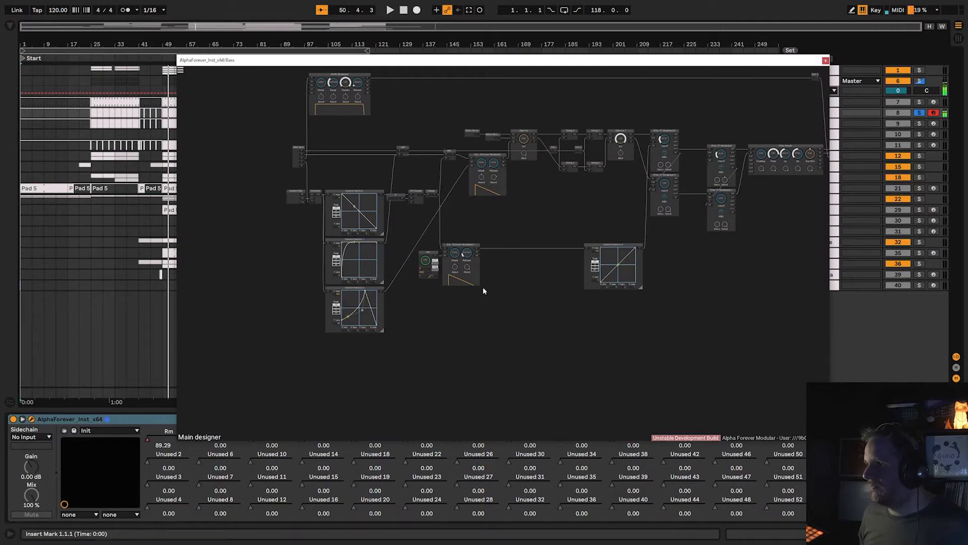
scroll(493, 294, "up", 3)
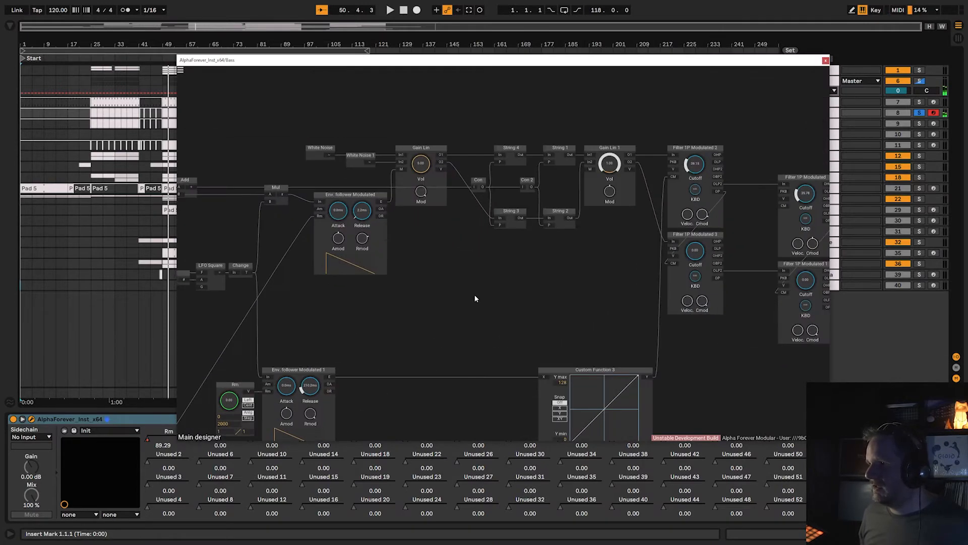
left_click_drag(474, 295, 368, 399)
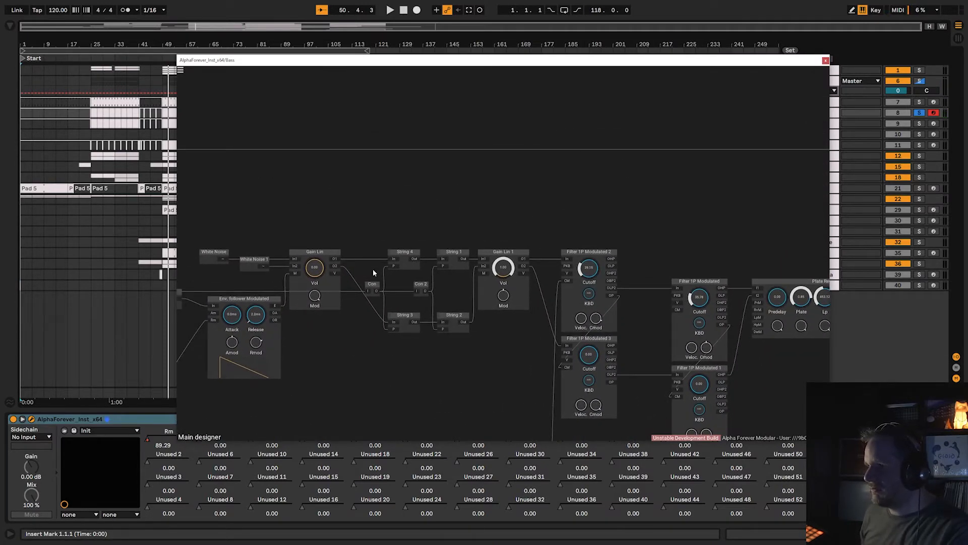
left_click_drag(607, 240, 382, 176)
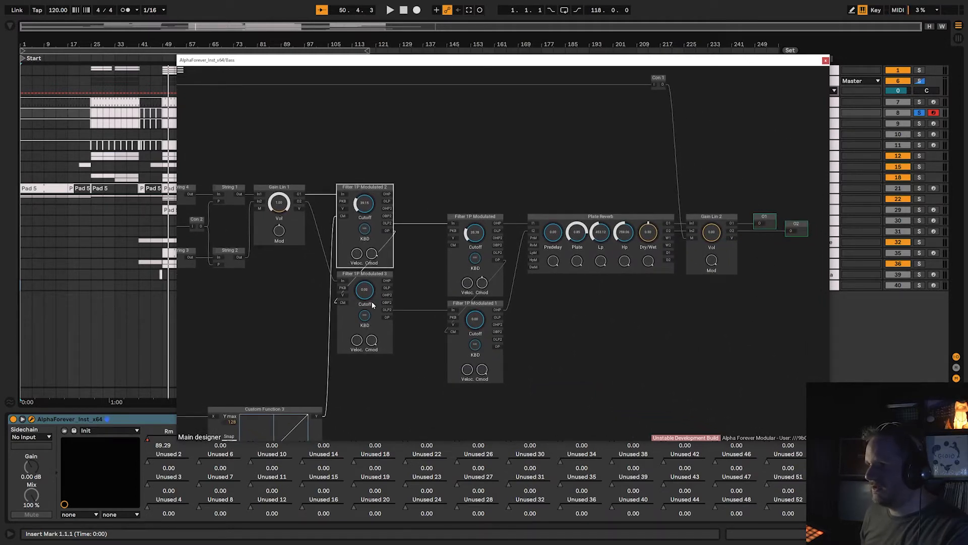
scroll(488, 251, "down", 3)
Examine the second Bass patch's envelope followers, Custom Function curves and LFO Square section, and close the patch.
mouse_move(413, 301)
left_mouse_down()
mouse_move(629, 292)
mouse_move(498, 298)
left_mouse_up()
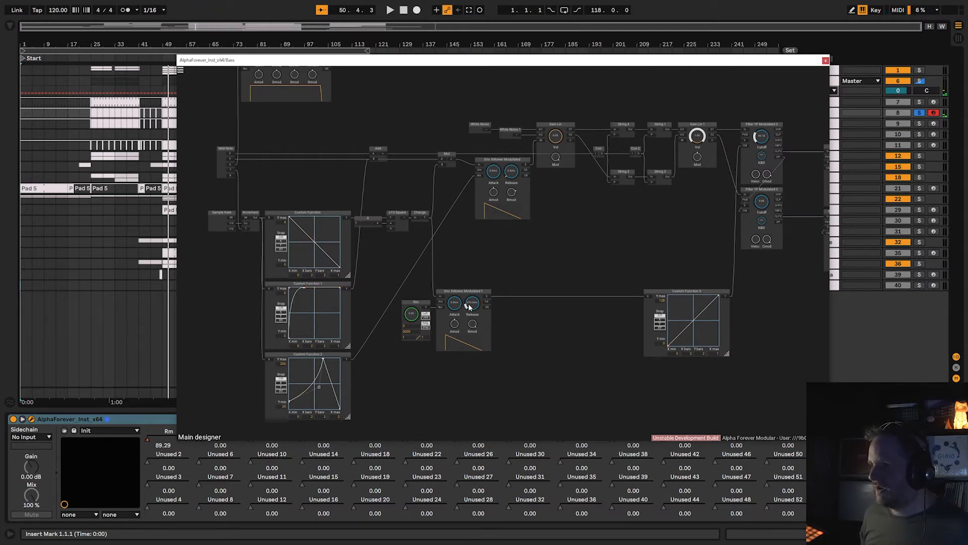
left_click_drag(515, 306, 456, 301)
left_click_drag(573, 260, 501, 279)
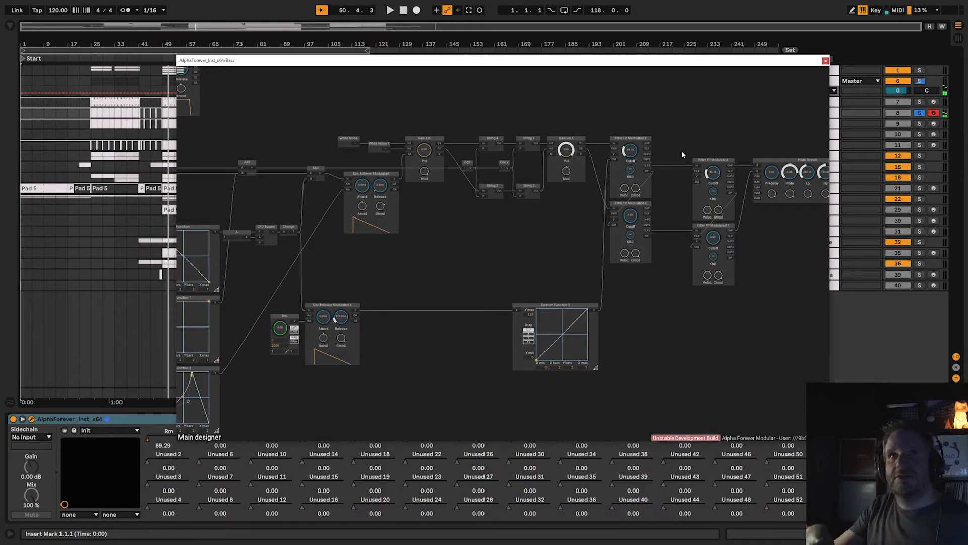
left_click_drag(490, 280, 699, 284)
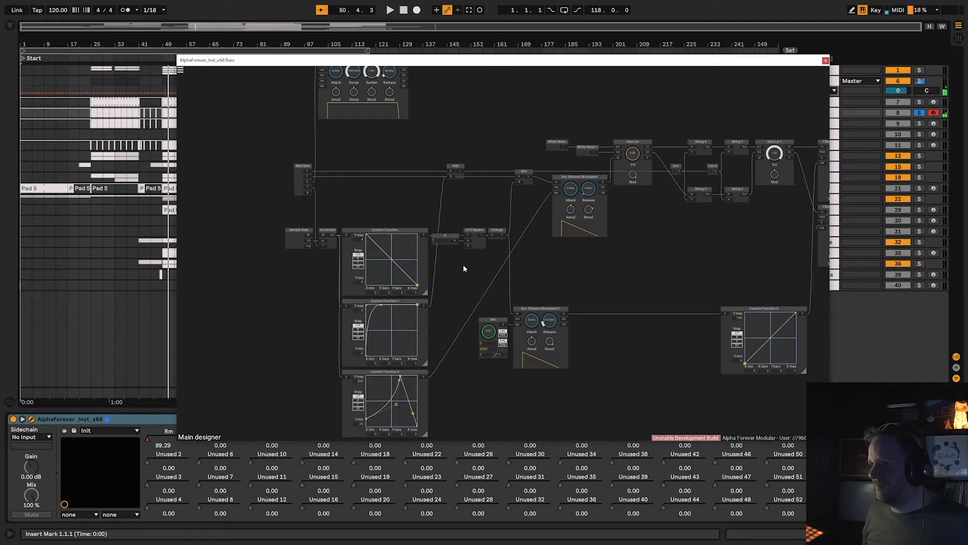
scroll(312, 321, "up", 3)
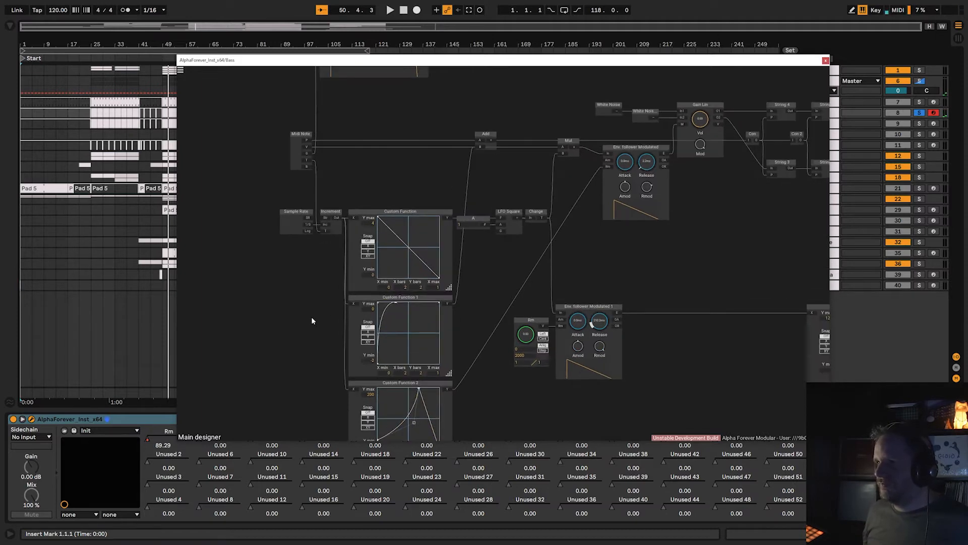
scroll(312, 318, "down", 1)
left_click_drag(312, 318, 317, 270)
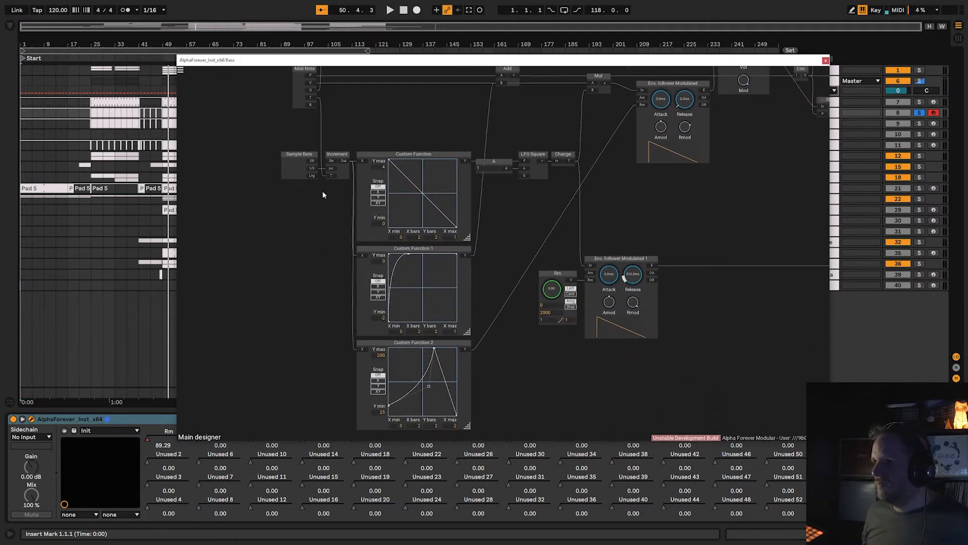
scroll(731, 227, "down", 4)
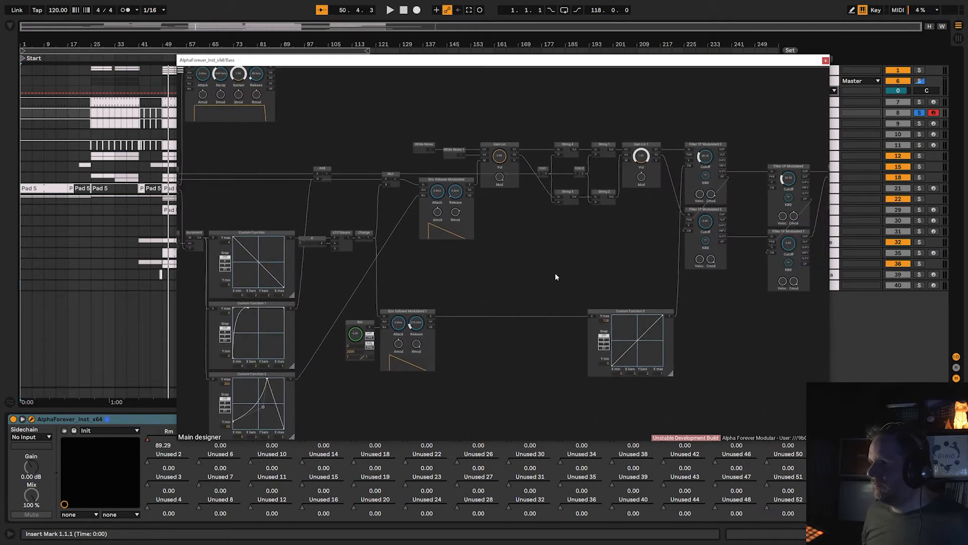
left_click(826, 60)
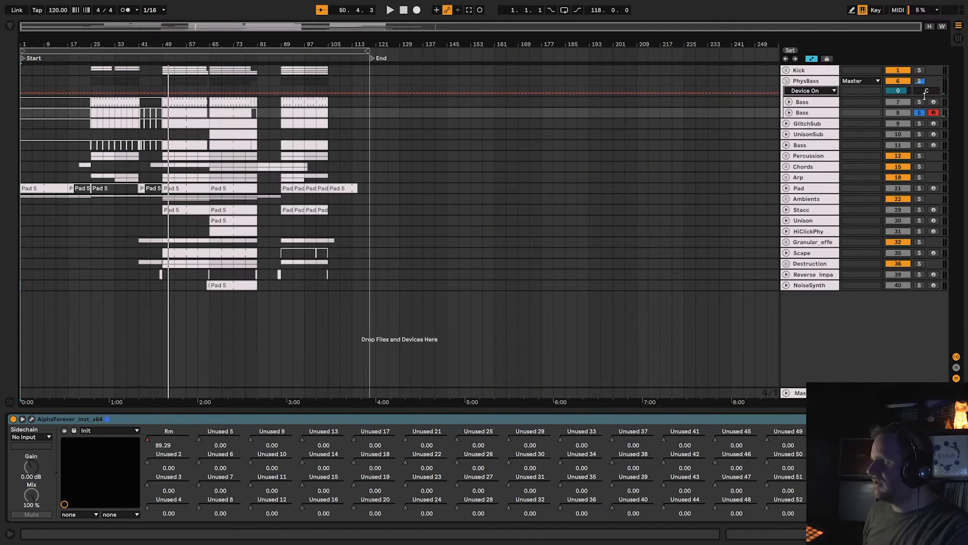
Unsolo the second Bass track, solo the PhysBass group, enable its AlphaForever effect and open the effect's patch.
left_click(922, 112)
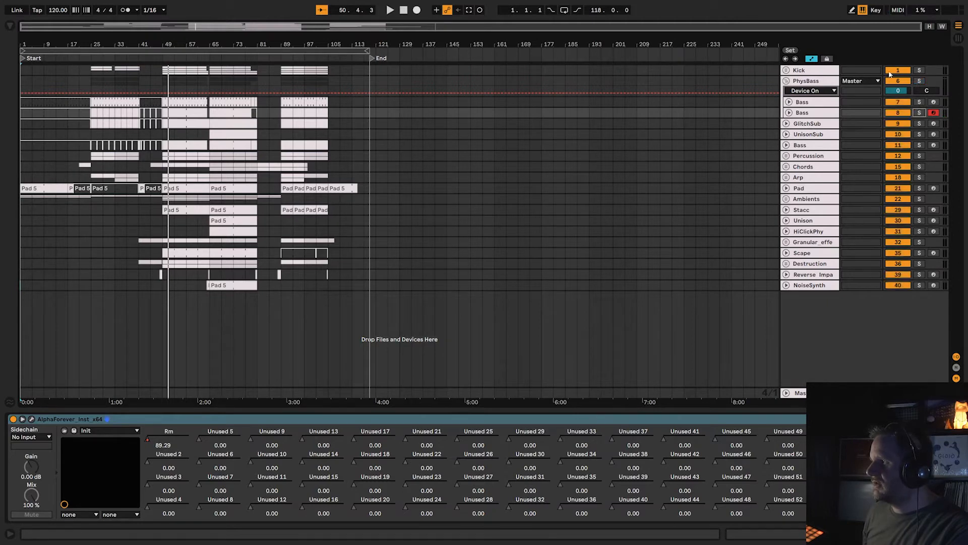
left_click(920, 81)
left_click(825, 85)
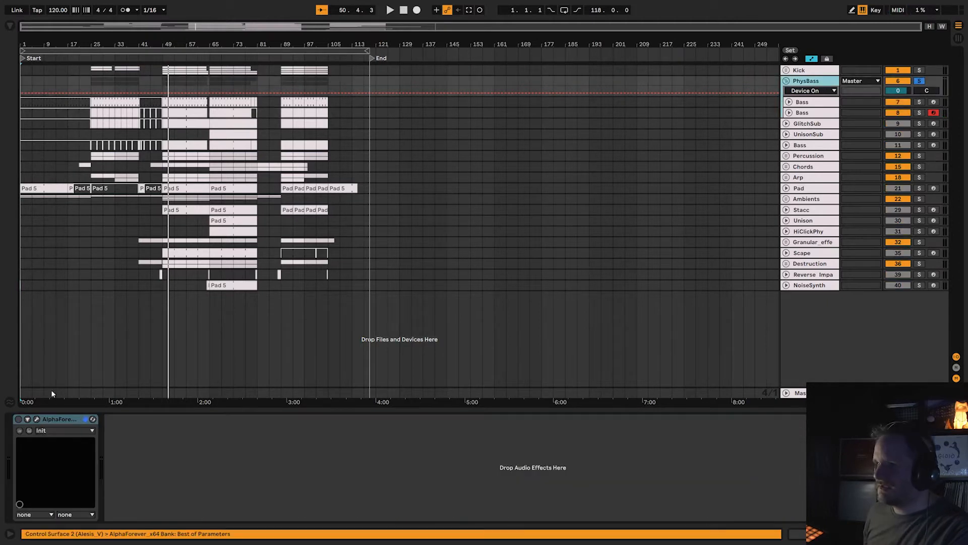
left_click(18, 419)
left_click(36, 420)
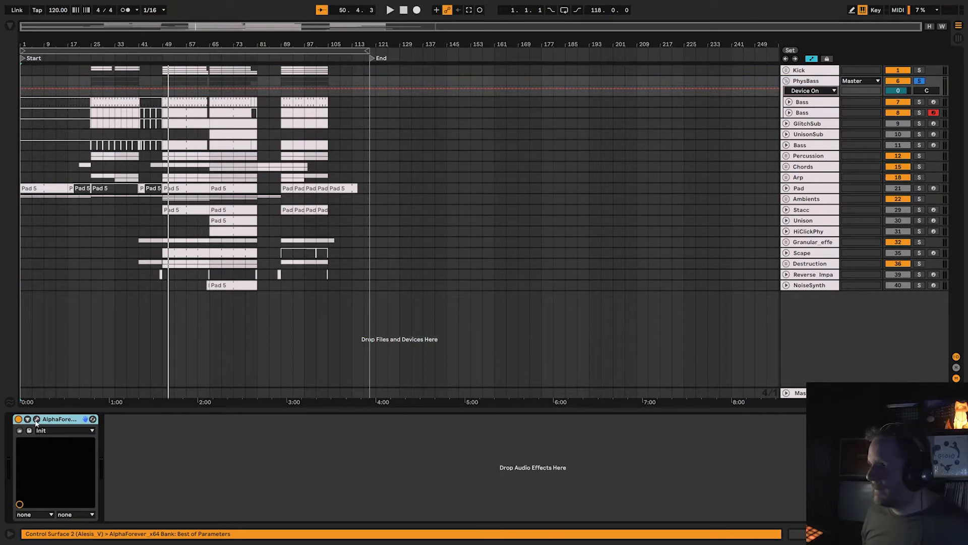
Look over the PhysBass effect chain's Stereo Track, EQ Band Dual, Gm and Compressor modules, and close the patch.
scroll(307, 310, "up", 3)
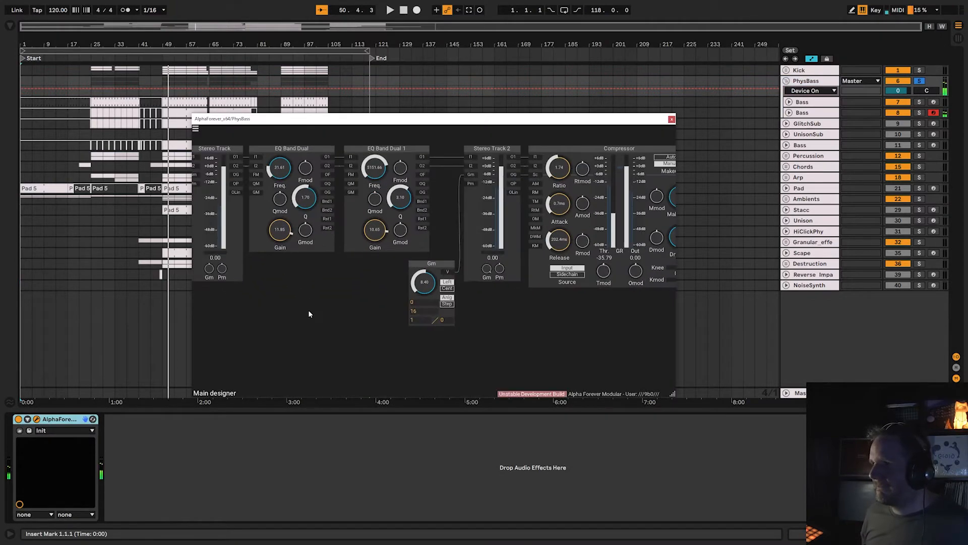
left_click_drag(307, 309, 428, 384)
left_click_drag(448, 229, 387, 222)
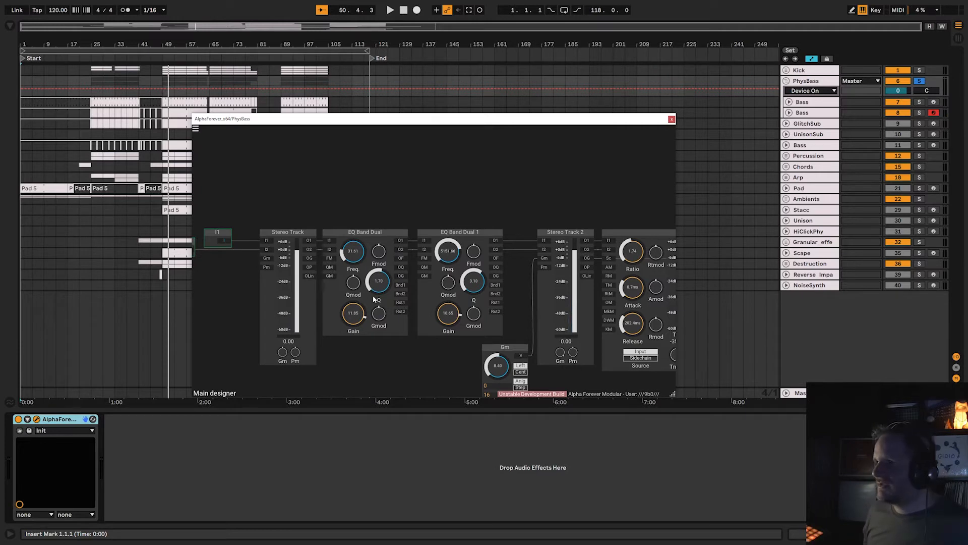
left_click_drag(521, 196, 447, 175)
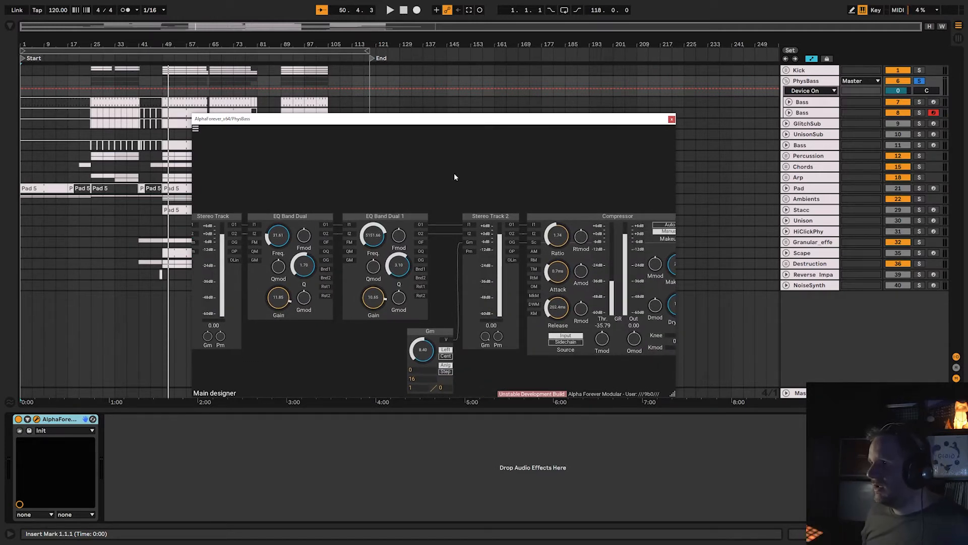
left_click_drag(454, 173, 264, 163)
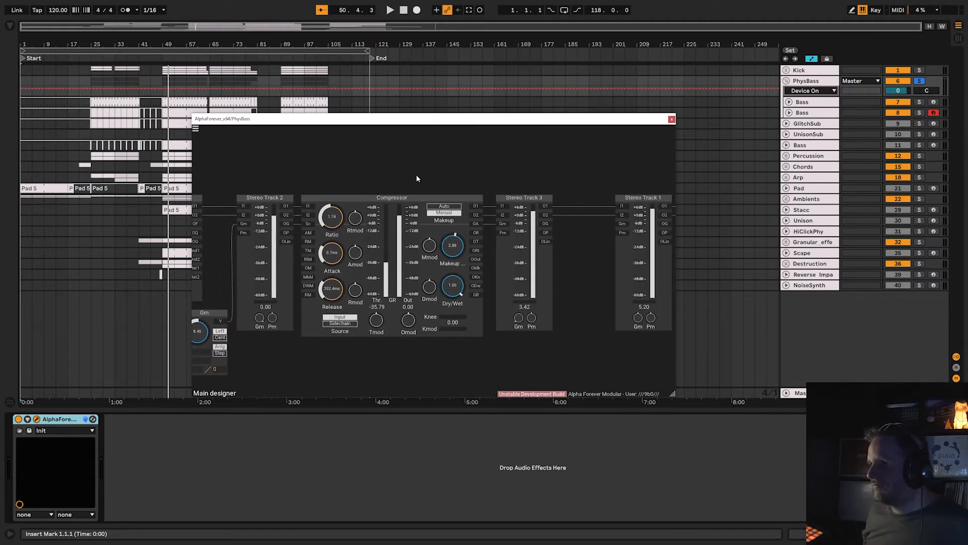
left_click_drag(417, 178, 255, 179)
scroll(515, 171, "down", 2)
scroll(391, 167, "down", 5)
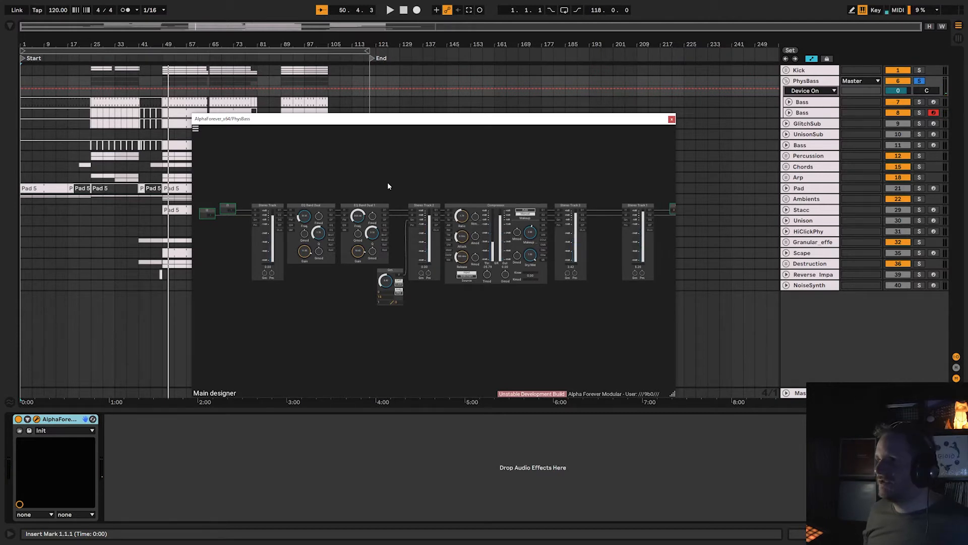
left_click(672, 119)
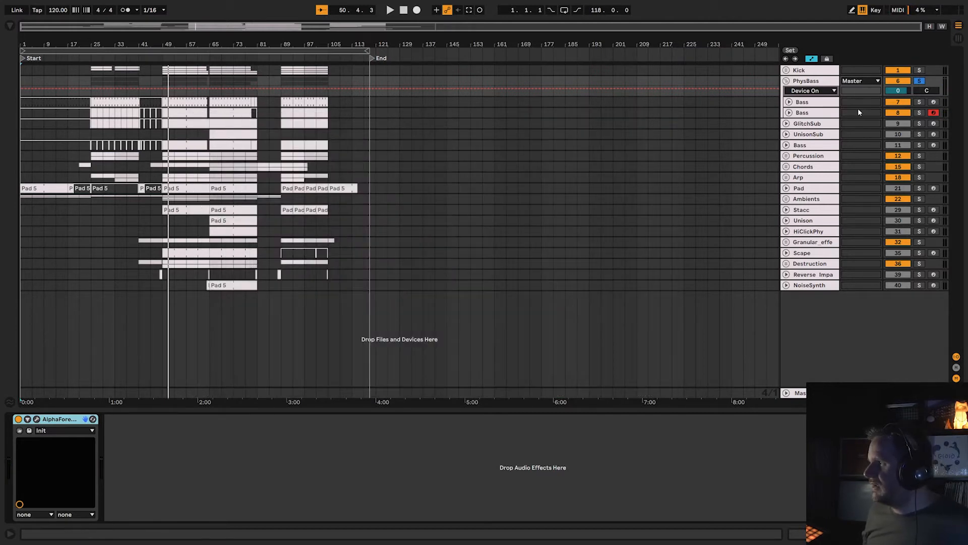
Disarm the second Bass track, collapse the PhysBass group, and solo and arm the GlitchSub track.
left_click(935, 113)
left_click(787, 82)
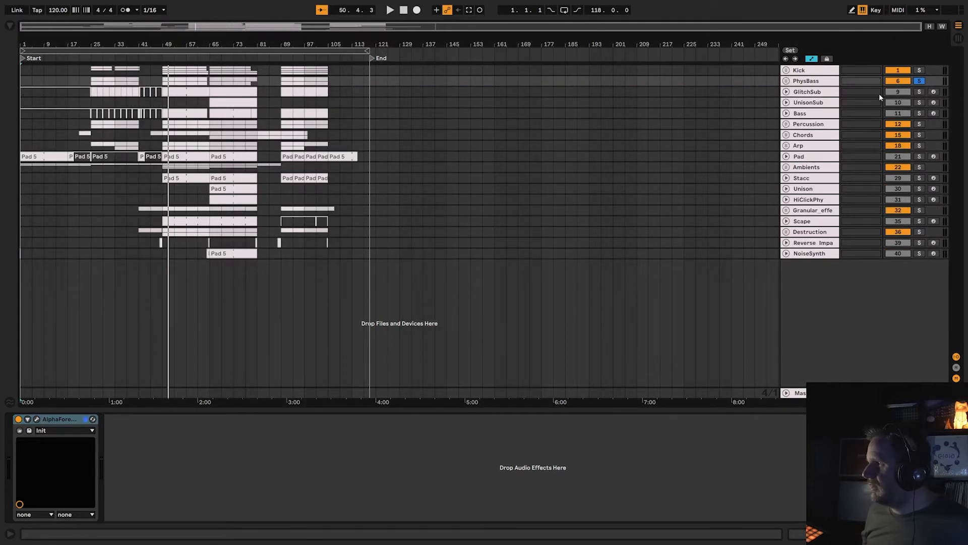
left_click(920, 92)
left_click(934, 91)
left_click(861, 96)
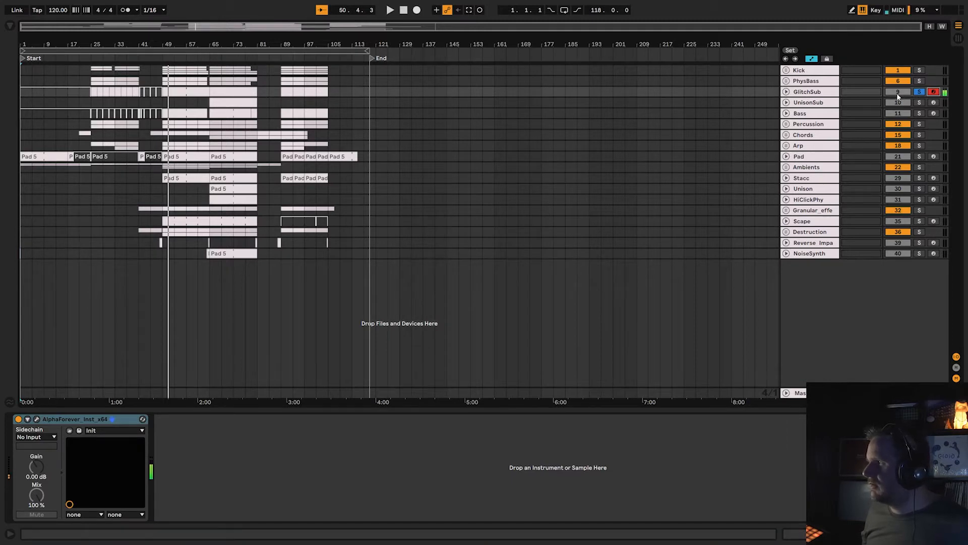
Expand the GlitchSub track and audition it from bar 49 and from bar 65.
left_click(787, 92)
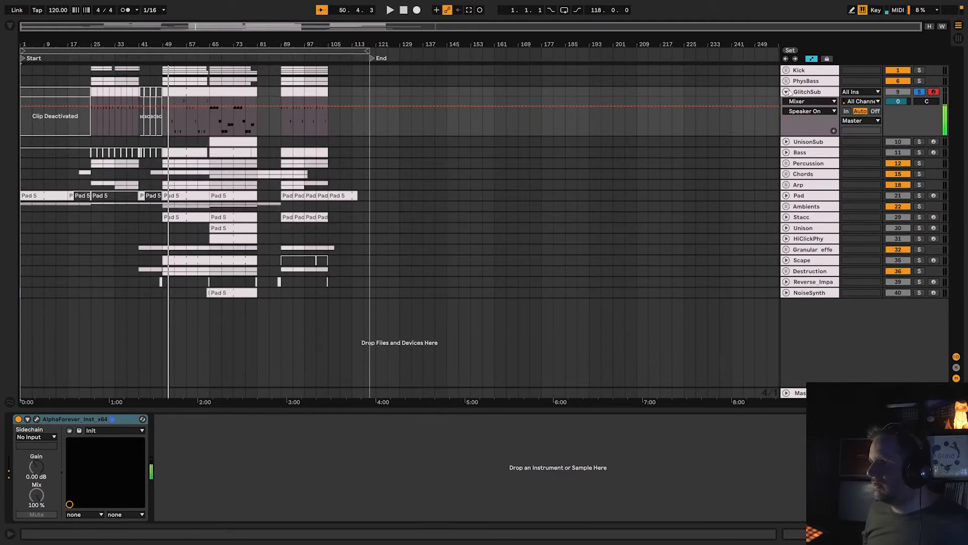
left_click(163, 54)
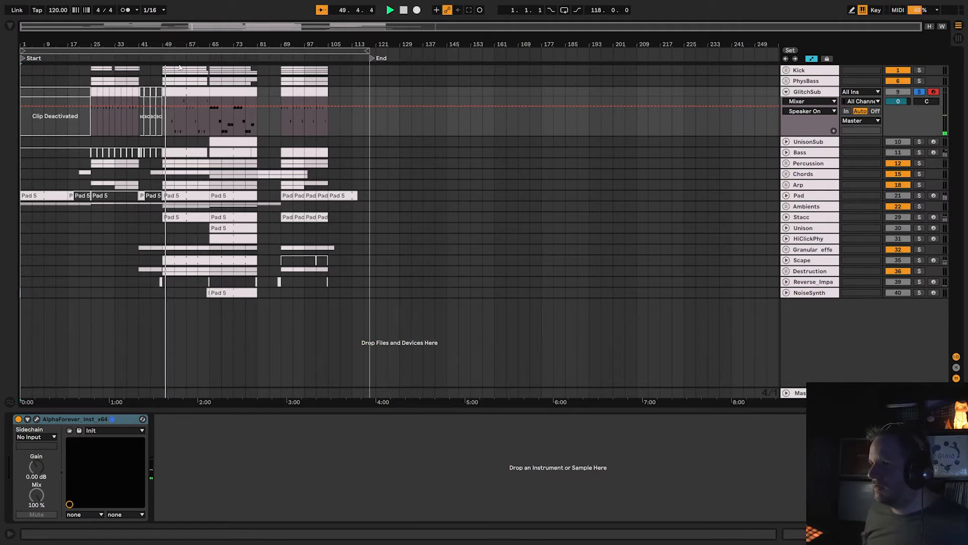
left_click(211, 56)
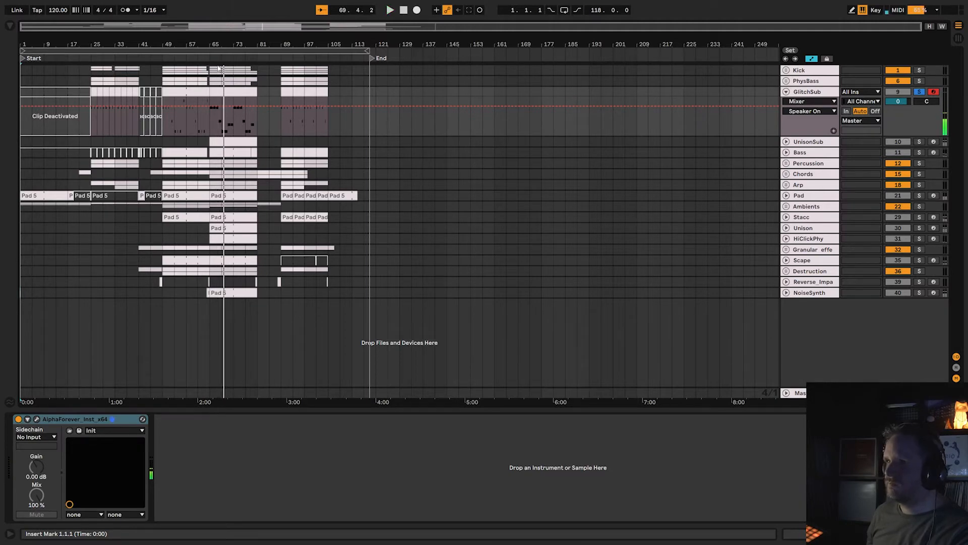
Open GlitchSub's instrument patch, enlarge its window and examine the OSC Multi, Chorus, filter and Dist modules.
left_click(807, 92)
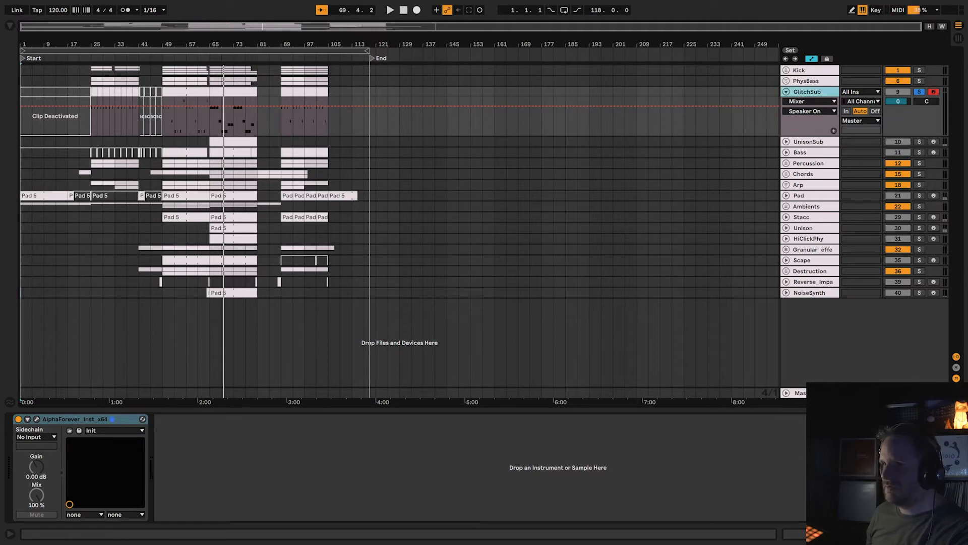
left_click(36, 419)
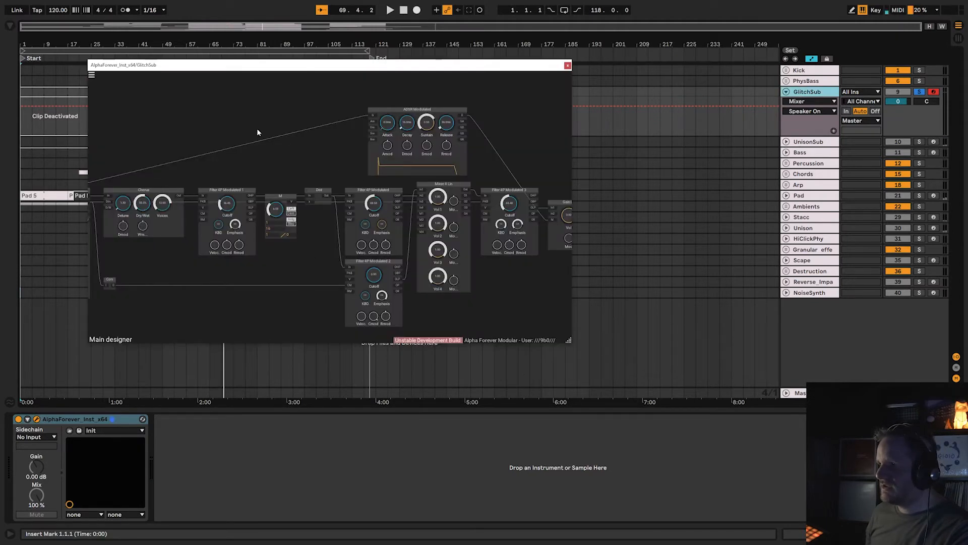
left_click_drag(257, 133, 404, 137)
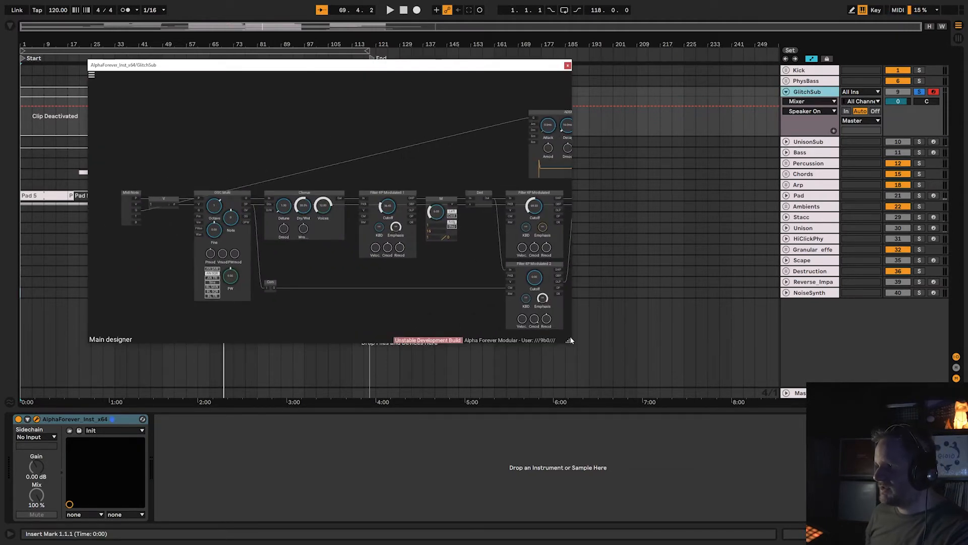
left_click_drag(570, 340, 967, 518)
scroll(536, 365, "up", 6)
left_click_drag(338, 328, 505, 430)
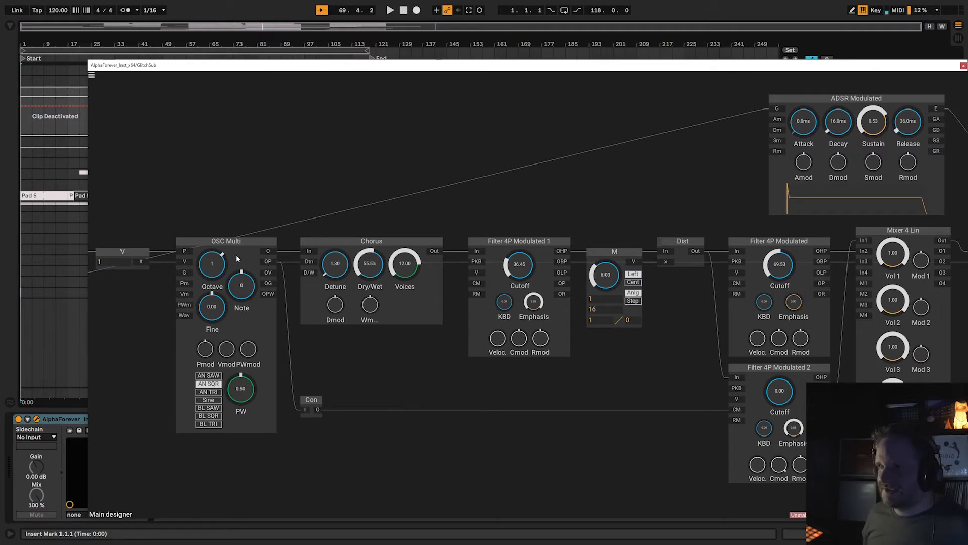
Examine the rest of GlitchSub's instrument patch: the four filters, Mixer 4 Lin, ADSR Modulated, Gain Lin and Stereo Track modules.
left_click_drag(384, 189, 298, 179)
left_click_drag(479, 355, 306, 375)
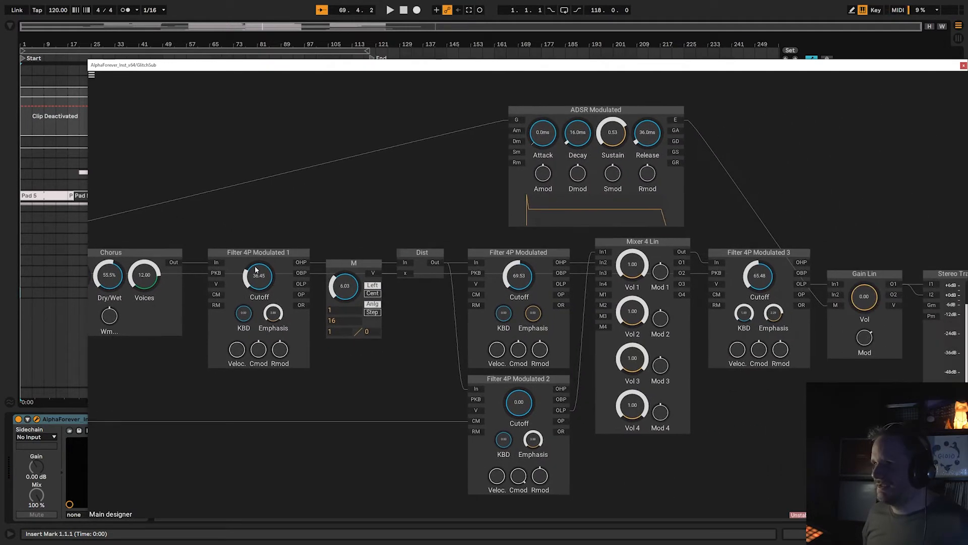
left_click_drag(377, 255, 357, 246)
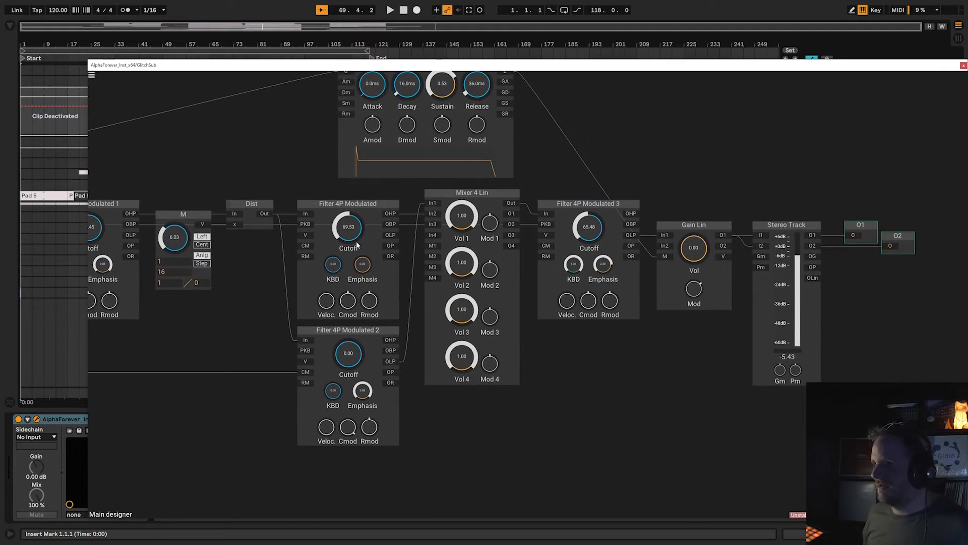
left_click_drag(255, 218, 136, 212)
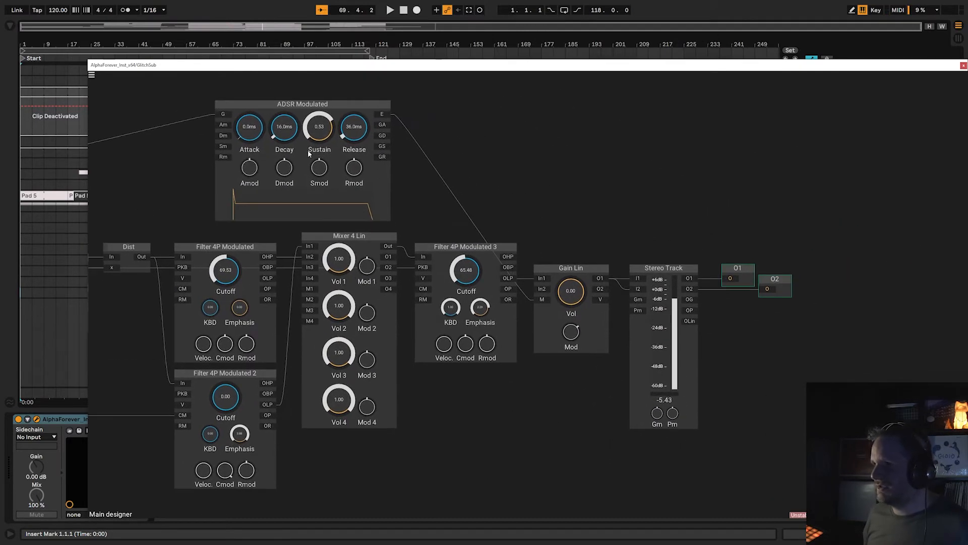
left_click_drag(473, 299, 415, 308)
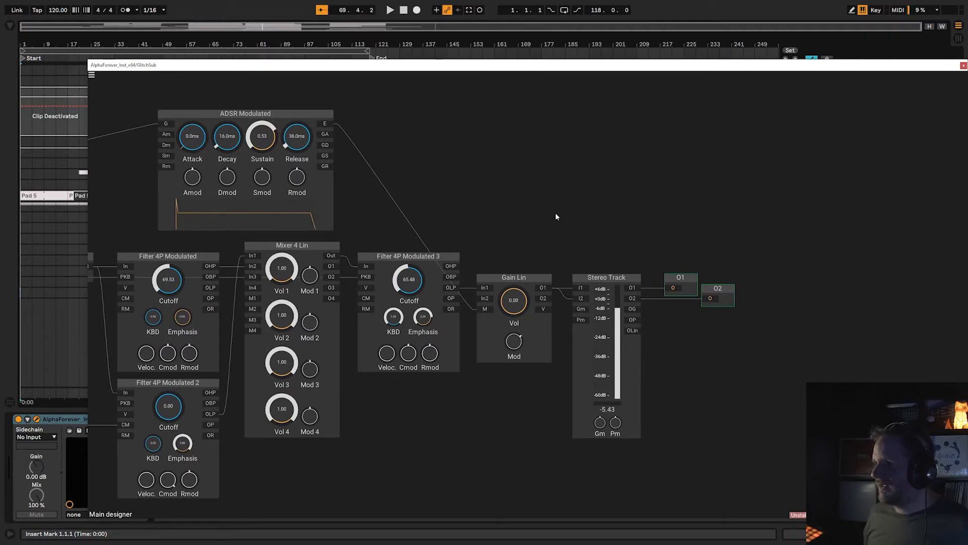
scroll(501, 209, "down", 3)
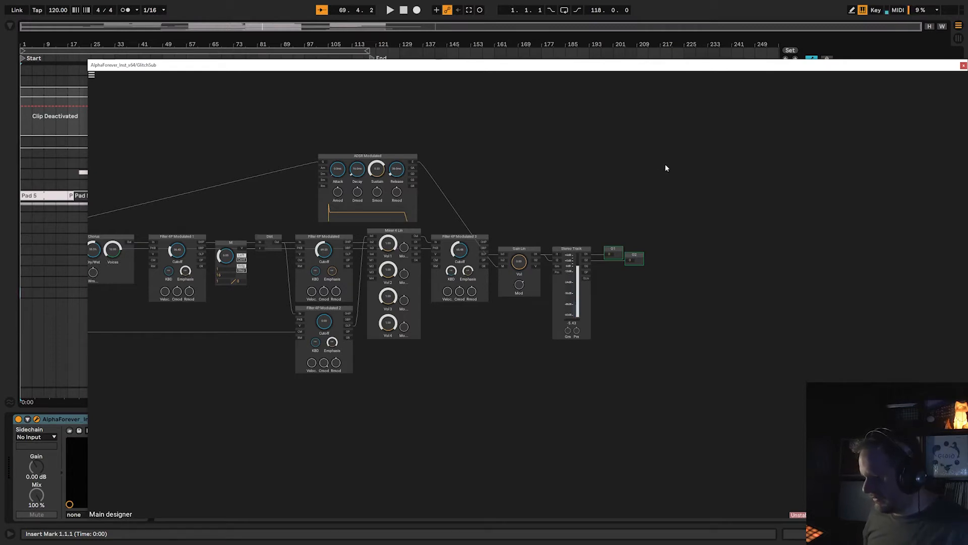
scroll(621, 154, "down", 1)
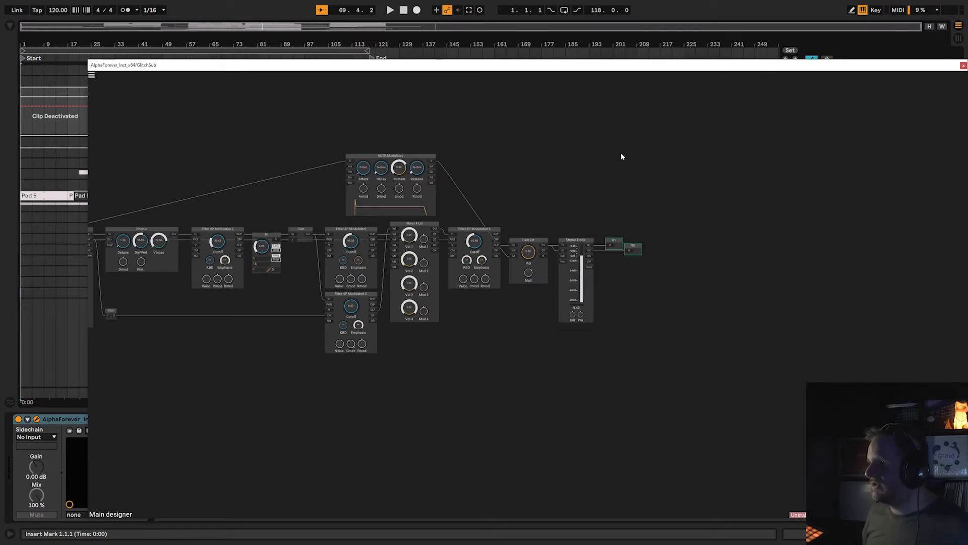
left_click_drag(504, 169, 677, 171)
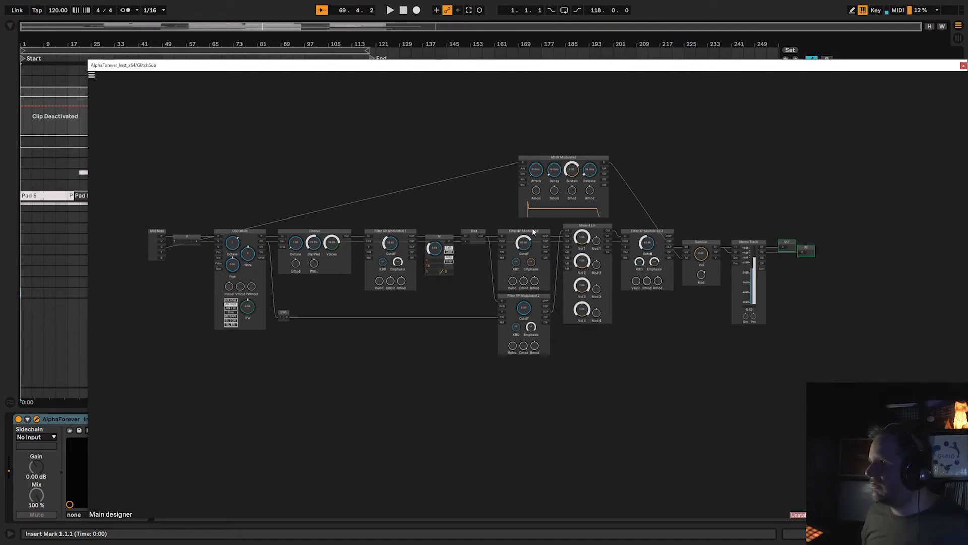
Try out the cutoffs of GlitchSub's filters and set the Stereo Track level to 1.00.
left_click_drag(395, 244, 400, 239)
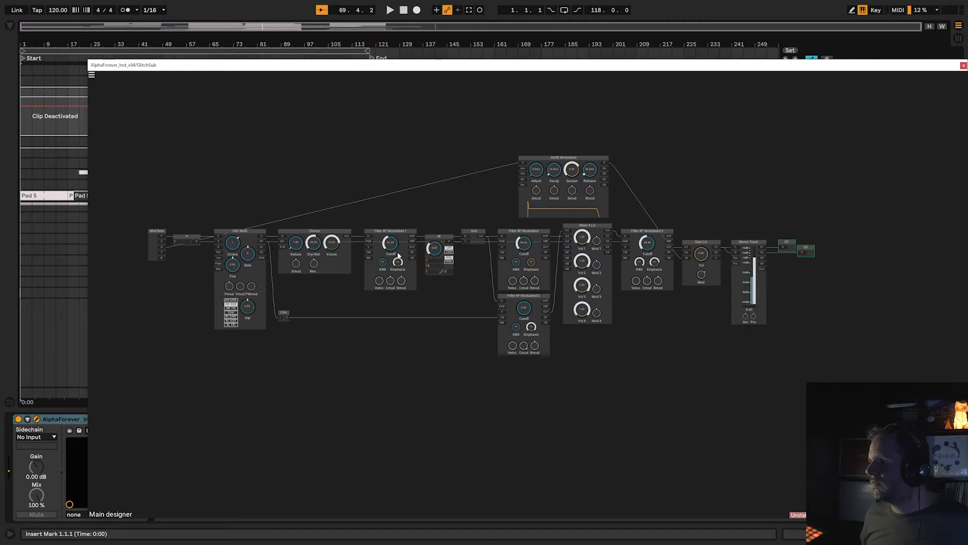
left_click_drag(526, 251, 526, 245)
mouse_move(528, 312)
left_mouse_down()
mouse_move(531, 296)
mouse_move(533, 307)
left_mouse_up()
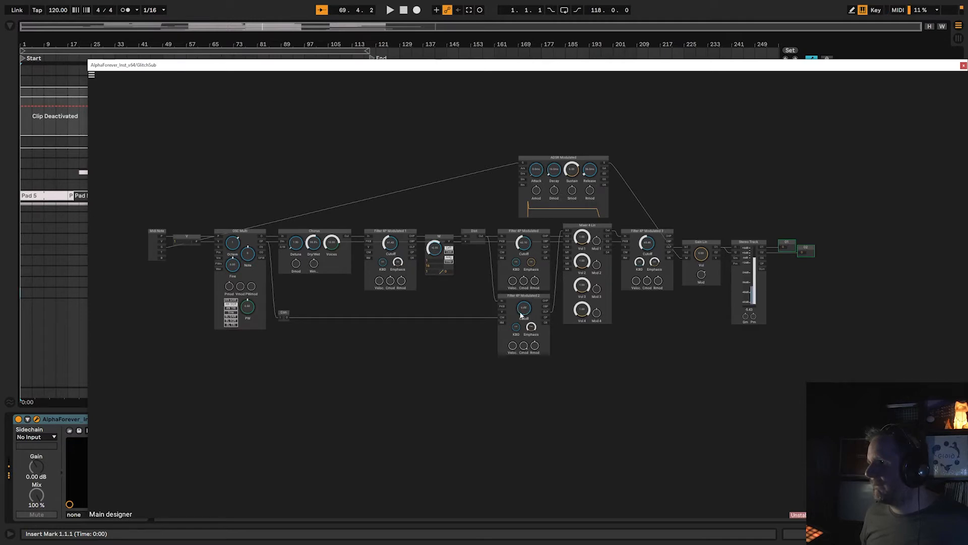
left_click_drag(389, 251, 401, 281)
left_click_drag(650, 246, 651, 244)
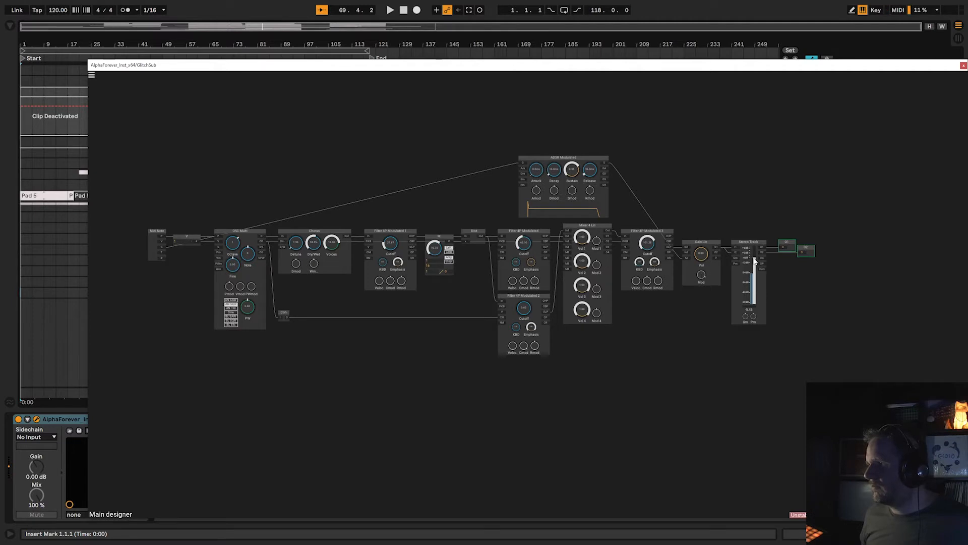
left_click_drag(753, 260, 755, 255)
mouse_move(391, 243)
left_mouse_down()
mouse_move(395, 251)
mouse_move(401, 230)
left_mouse_up()
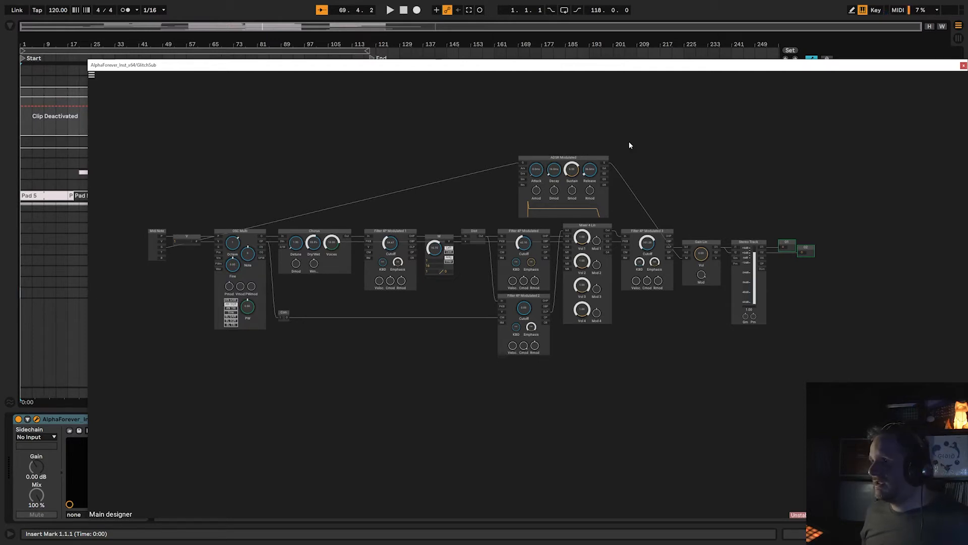
Close GlitchSub's instrument patch, and solo and arm the UnisonSub track.
left_click_drag(750, 69, 611, 69)
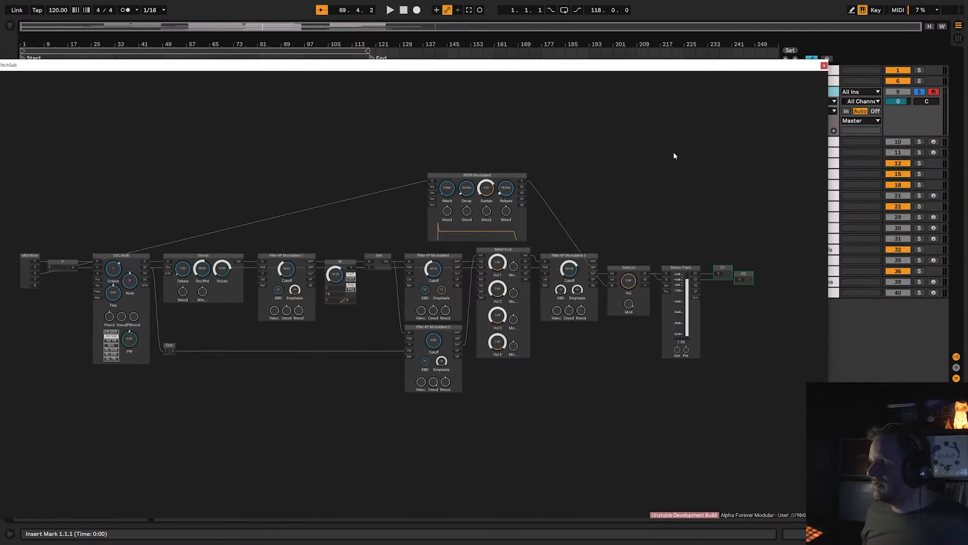
left_click(824, 66)
left_click(920, 142)
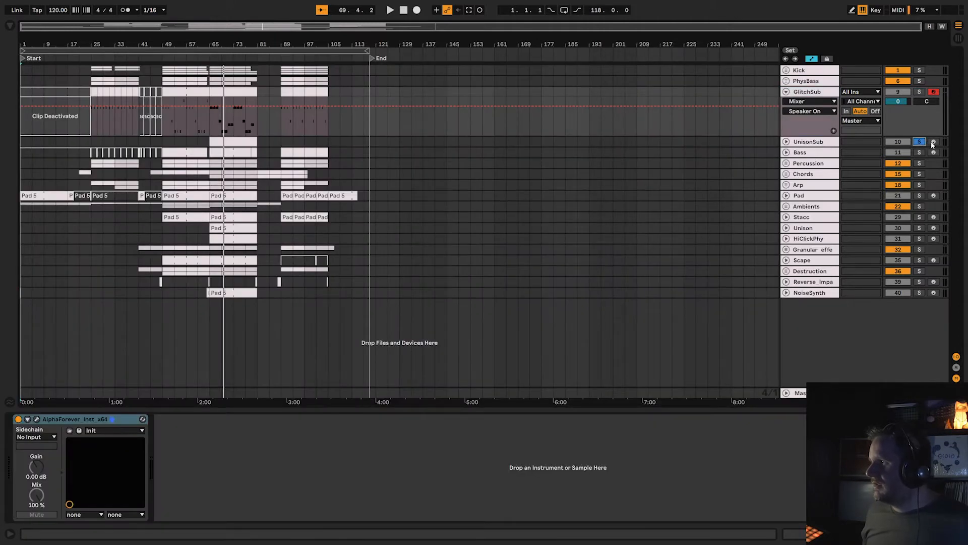
left_click(934, 142)
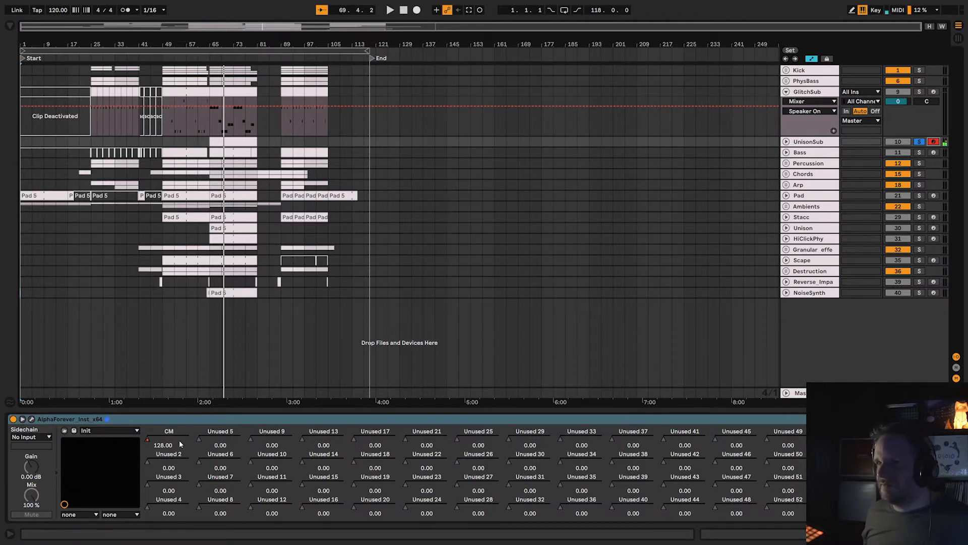
Open UnisonSub's instrument patch, enlarge its window, examine the Unison, OSC Multi, Mixer 4 Lin and filter modules, and close it.
left_click(31, 419)
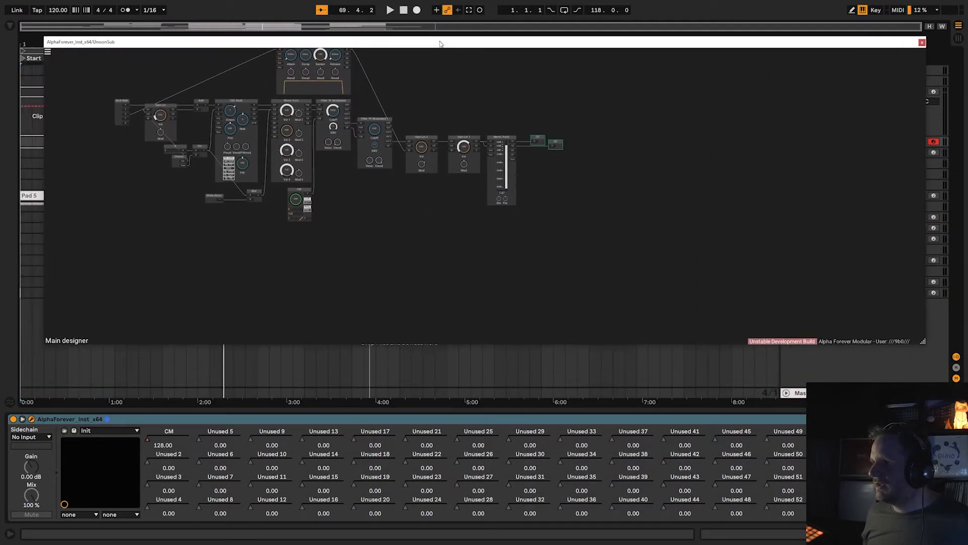
left_click_drag(922, 345, 948, 484)
scroll(433, 271, "up", 4)
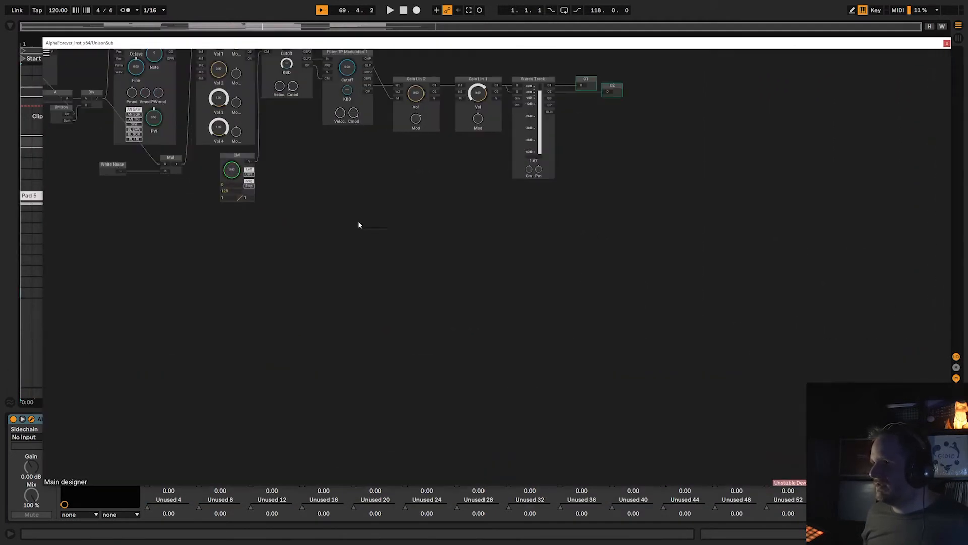
left_click_drag(350, 187, 588, 414)
scroll(557, 403, "up", 2)
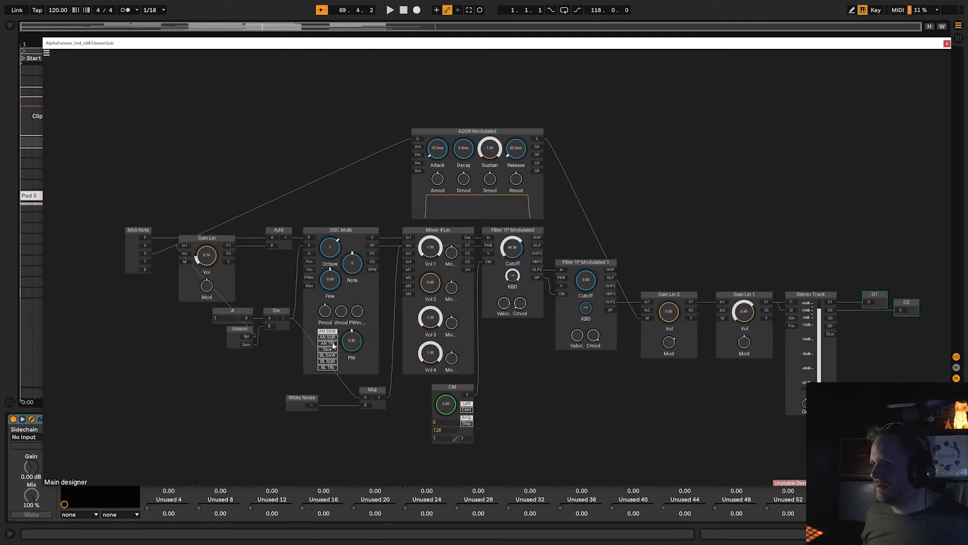
left_click(46, 51)
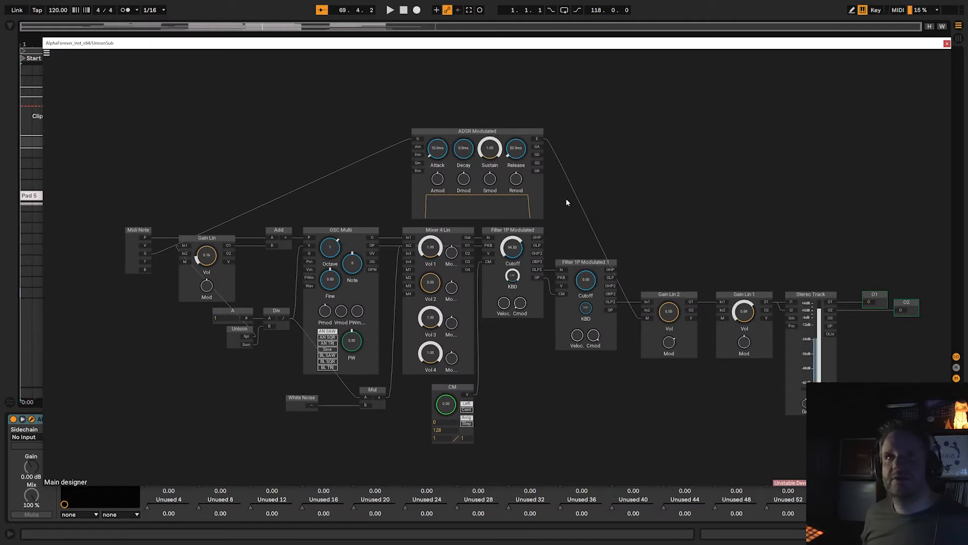
left_click(947, 43)
Open UnisonSub's effect patch and examine its Clock, Modulo, Custom Function and Env. follower modules while playing past the arrangement's end.
left_click(23, 419)
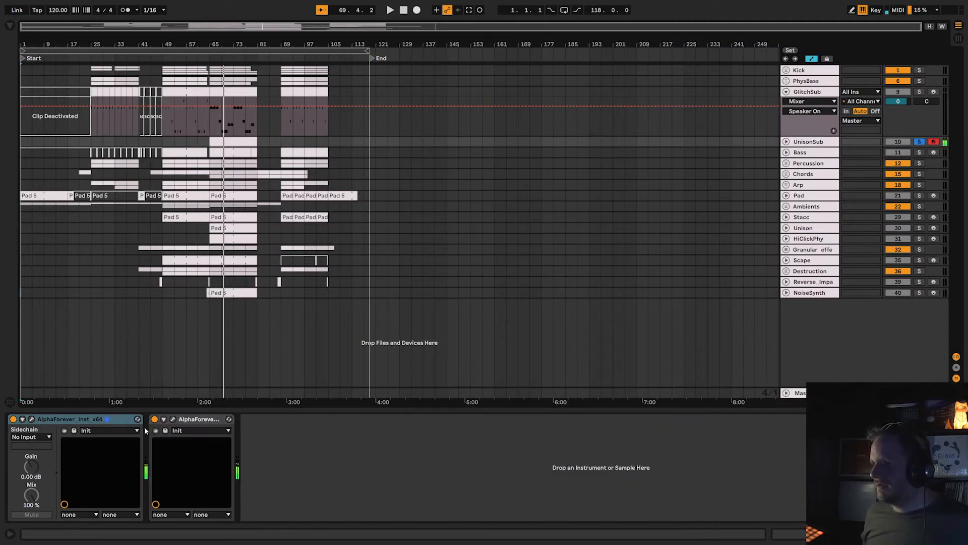
left_click(172, 420)
left_click_drag(364, 255, 479, 256)
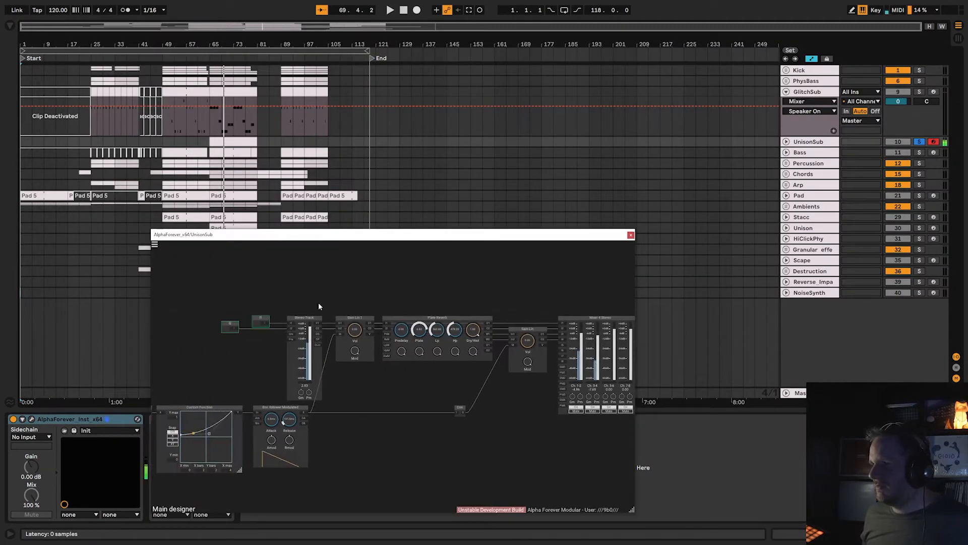
left_click_drag(278, 283, 389, 282)
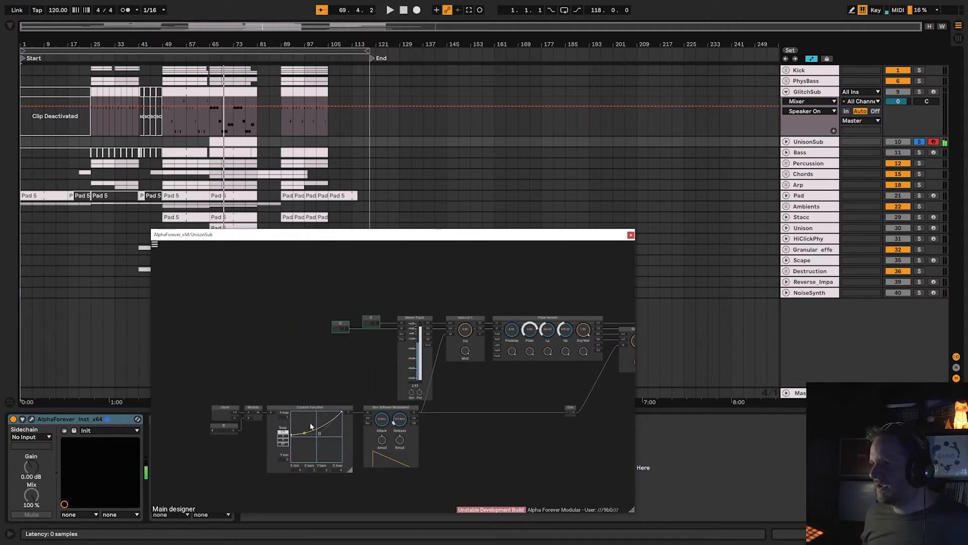
scroll(284, 374, "up", 5)
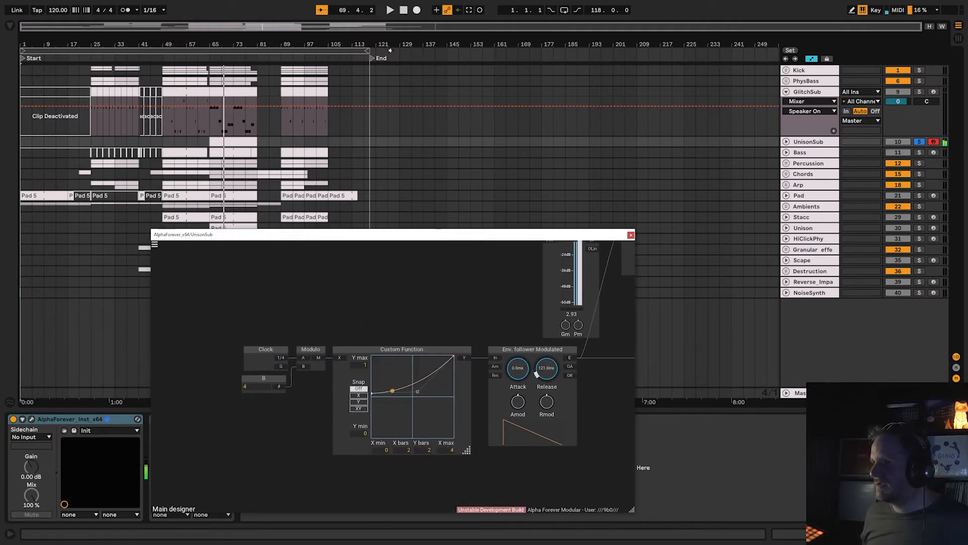
left_click(411, 57)
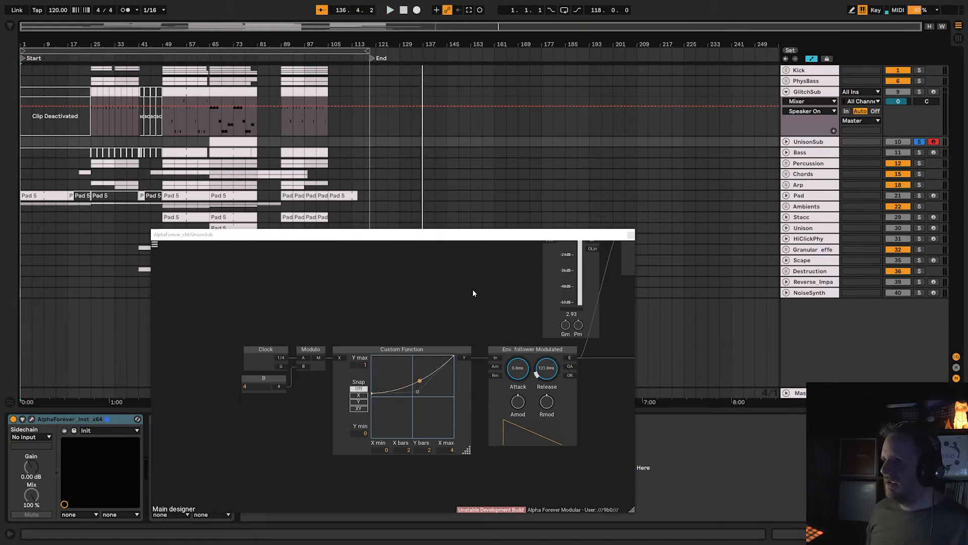
Look over the UnisonSub effect chain's Plate Reverb, Gain Lin, Mixer 4 Stereo and EQ Band Dual modules, and close the patch.
scroll(473, 290, "down", 4)
left_click_drag(466, 303, 288, 381)
left_click_drag(511, 306, 342, 322)
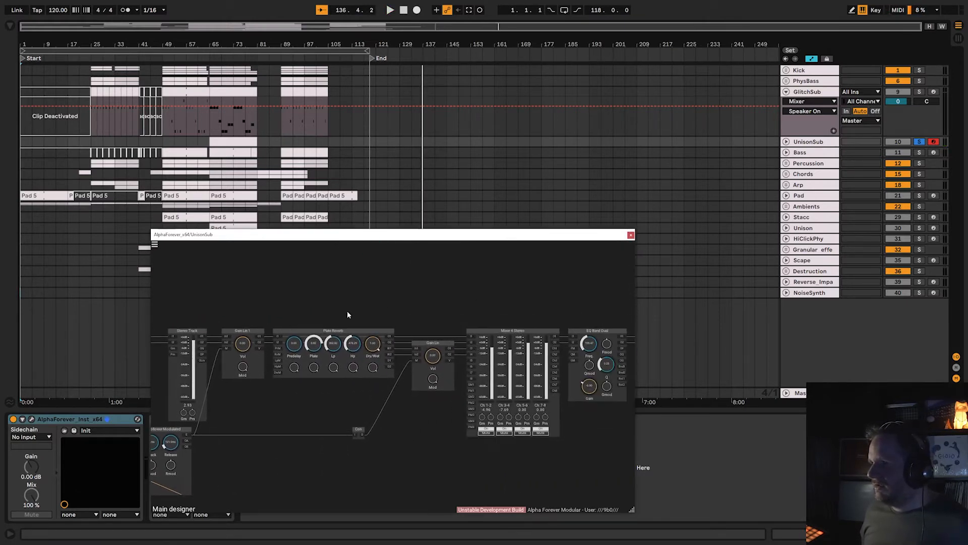
left_click_drag(549, 295, 374, 303)
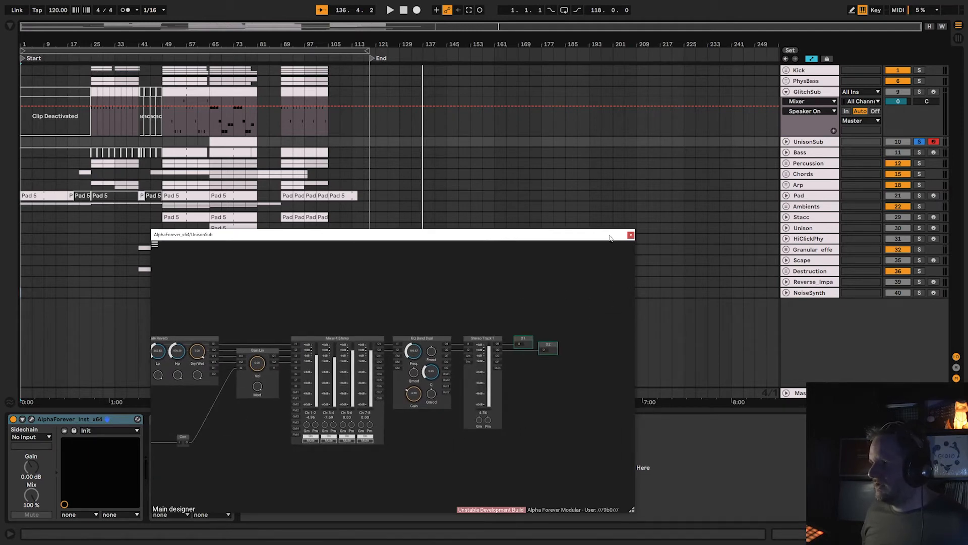
left_click(630, 235)
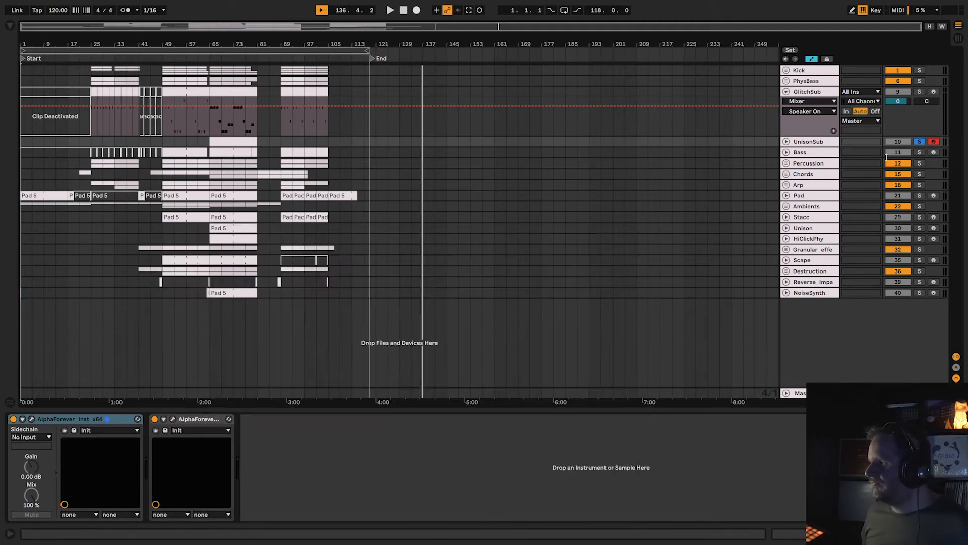
Solo and arm the Bass track, and glance over its instrument patch's custom functions and envelope followers.
left_click(920, 152)
left_click(934, 152)
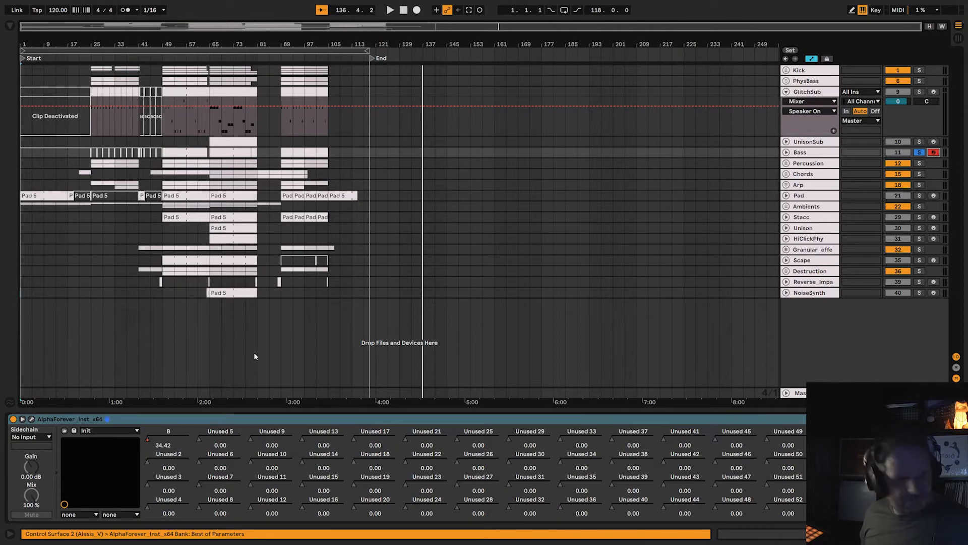
left_click(31, 419)
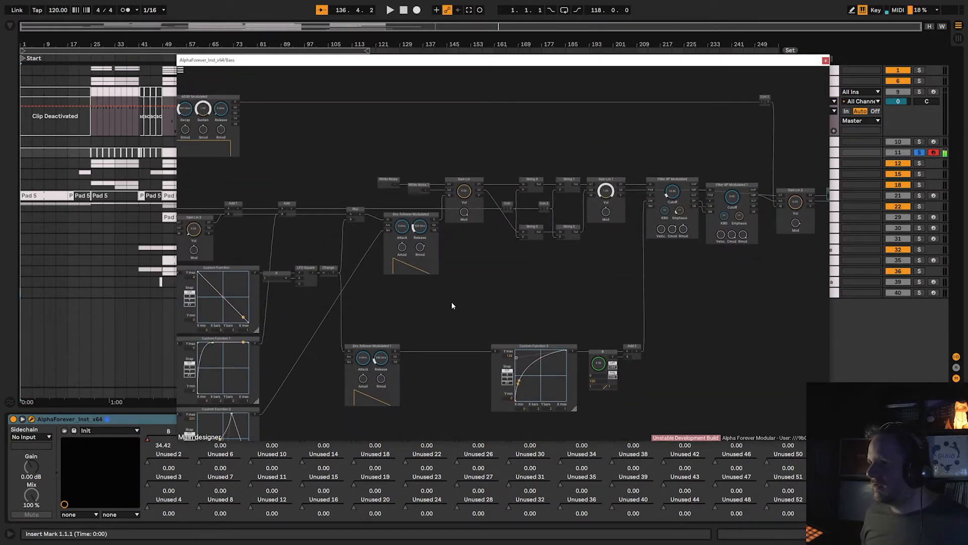
left_click_drag(452, 301, 646, 316)
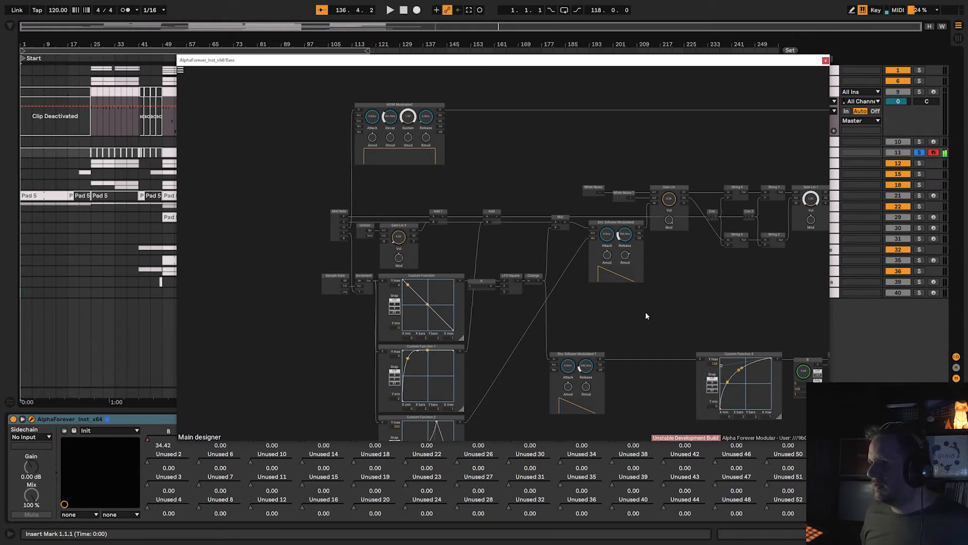
left_click(825, 61)
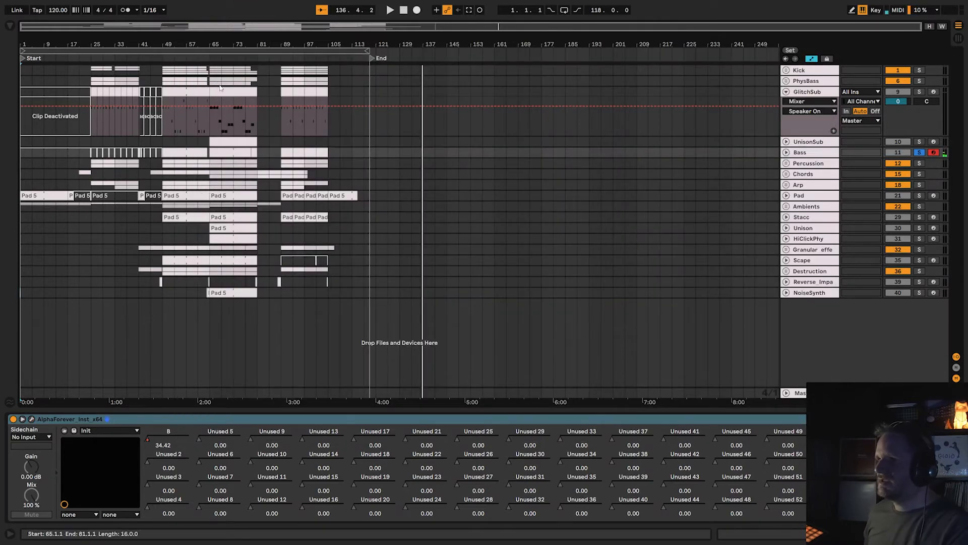
Audition the Bass track from bar 49, and examine the String, Gain Lin and Filter 4P modules in its instrument patch.
left_click(163, 59)
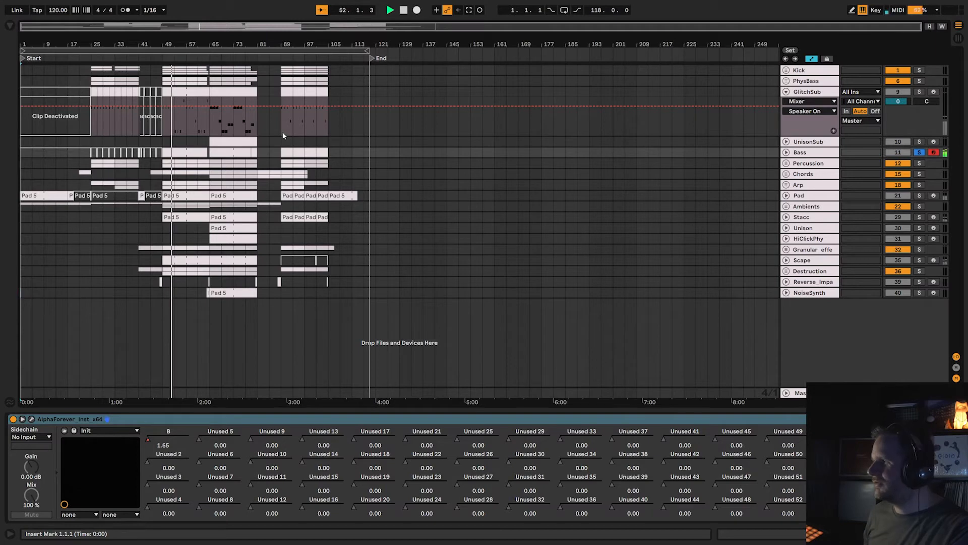
key("space")
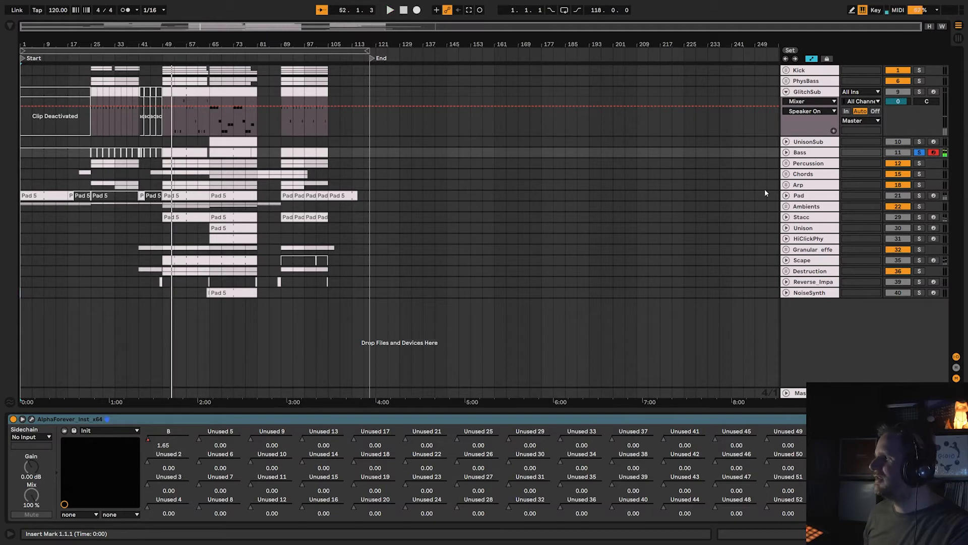
left_click(31, 419)
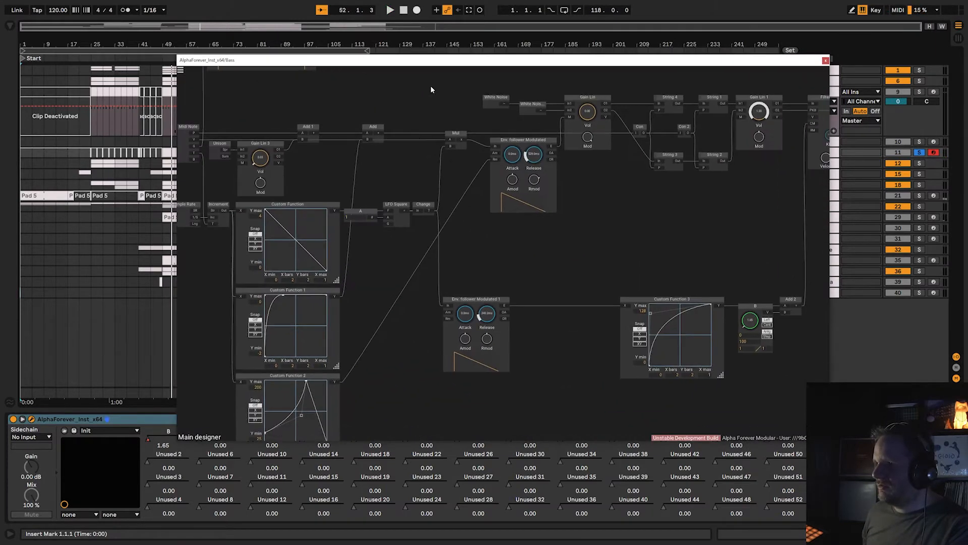
left_click_drag(642, 240, 416, 316)
left_click_drag(521, 249, 376, 250)
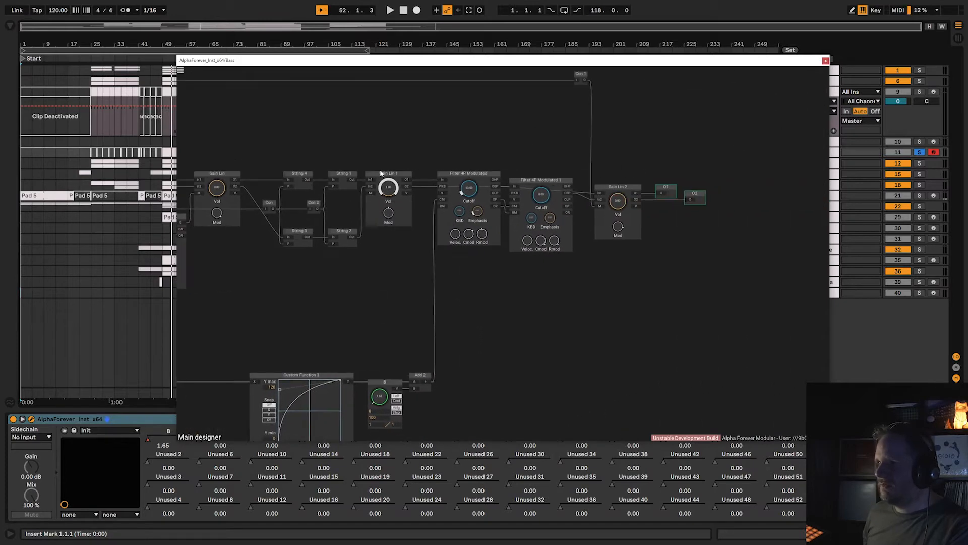
left_click(826, 61)
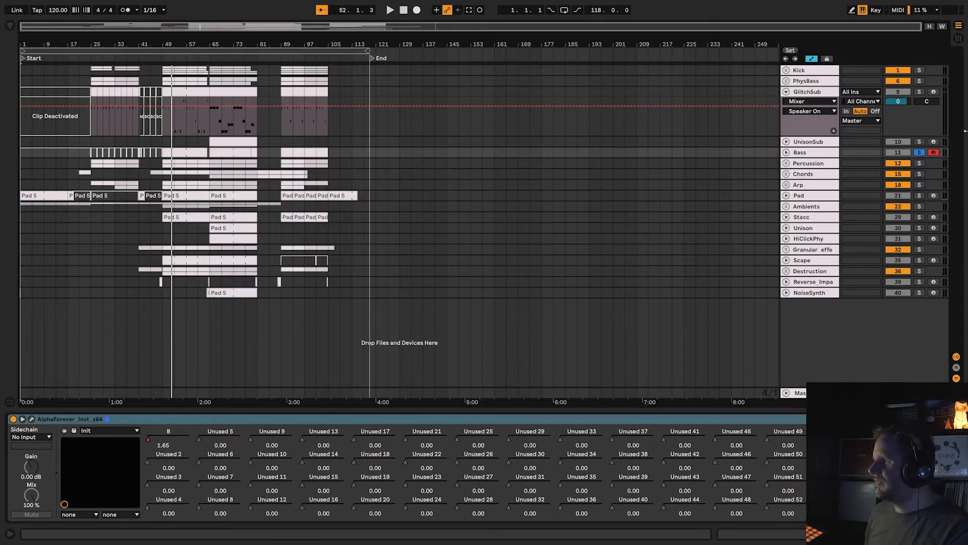
Solo and unfold the Percussion group, then solo, arm and audition its DeepImpact track from around bar 49.
left_click(919, 164)
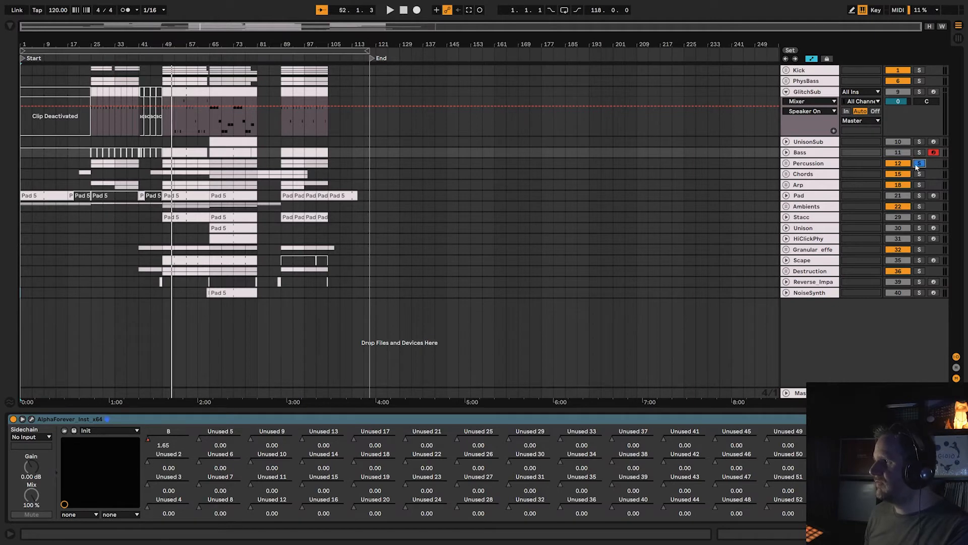
left_click(787, 163)
left_click(808, 204)
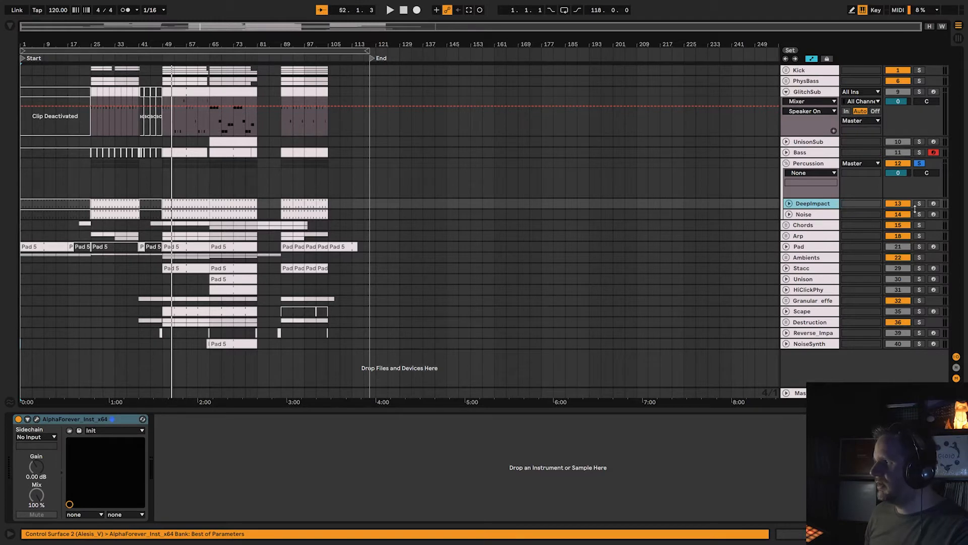
left_click(919, 204)
left_click(933, 203)
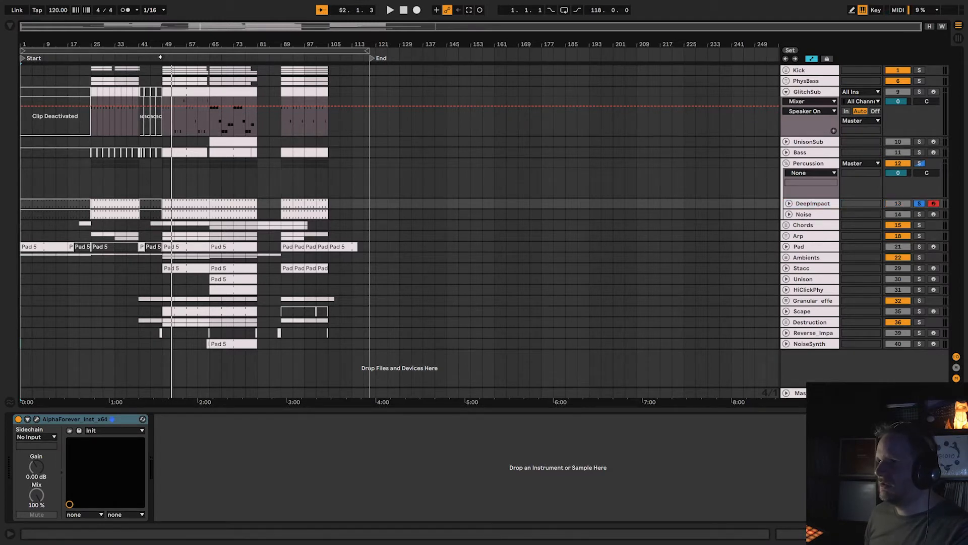
left_click(160, 58)
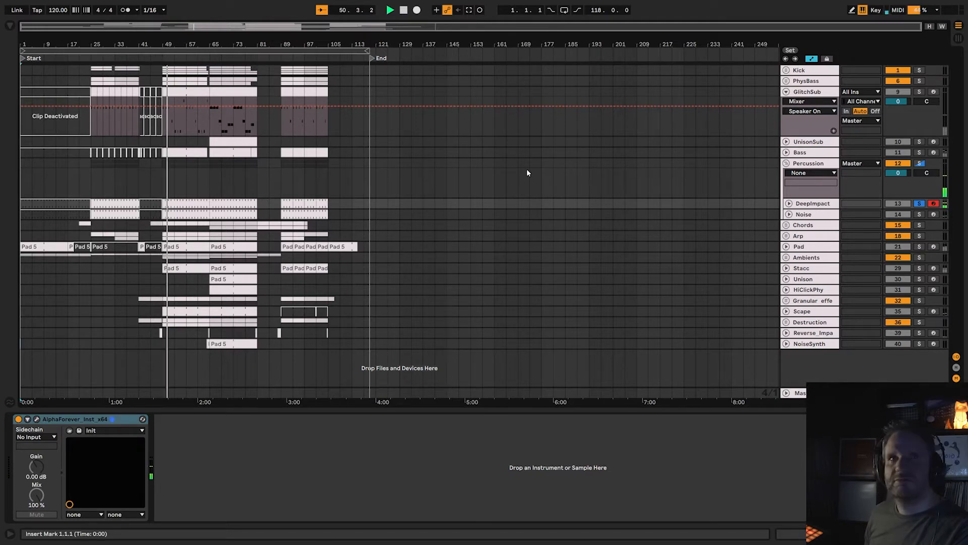
key("space")
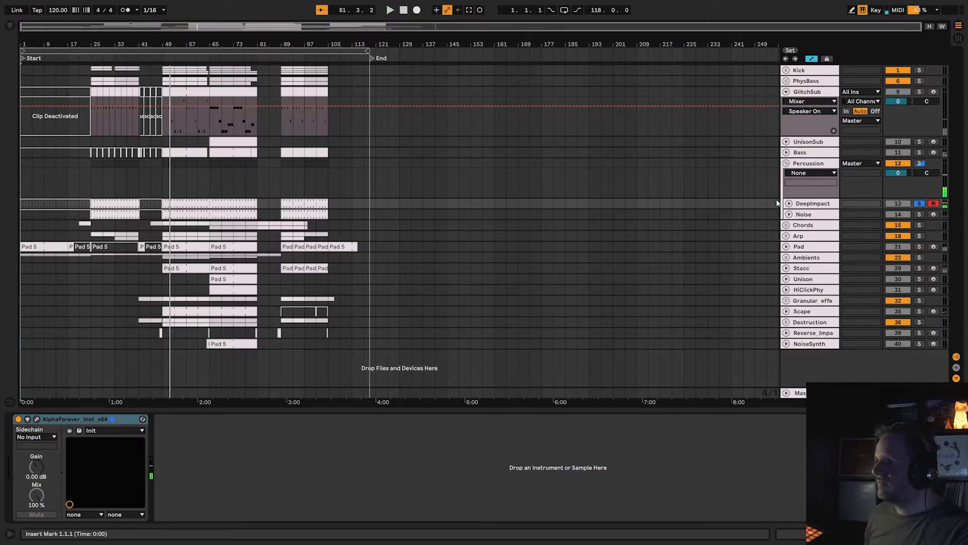
Solo and arm the Noise track in the Percussion group, and audition it from around bar 49.
left_click(919, 214)
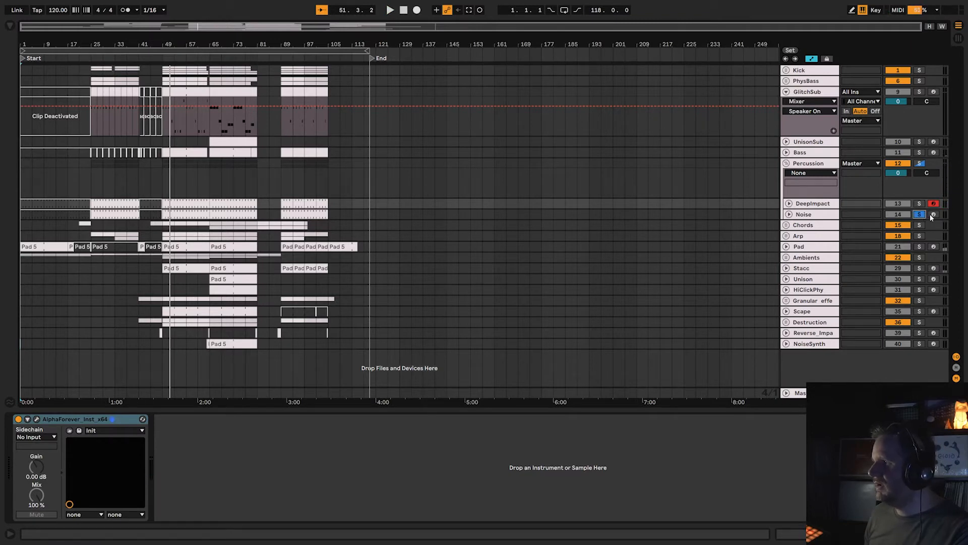
left_click(934, 214)
left_click(859, 214)
key("space")
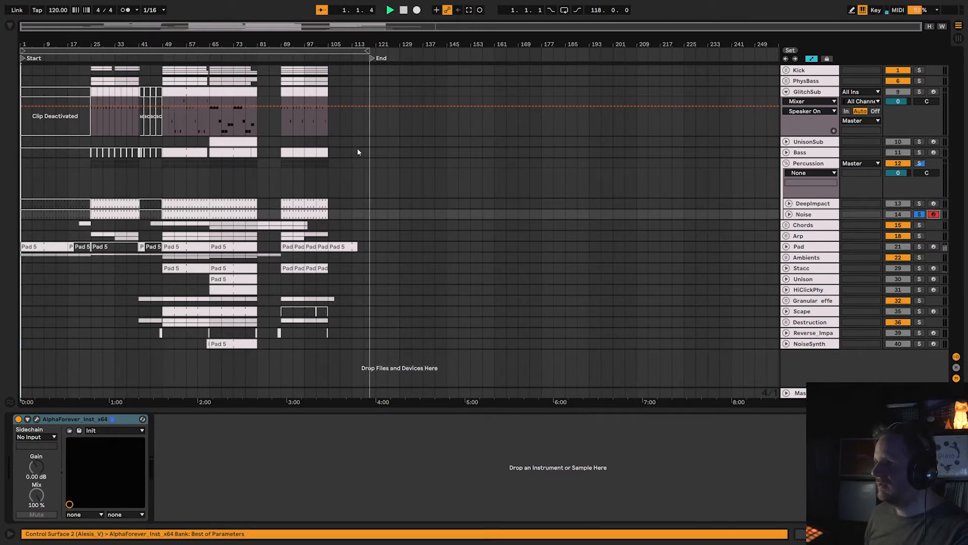
left_click(164, 54)
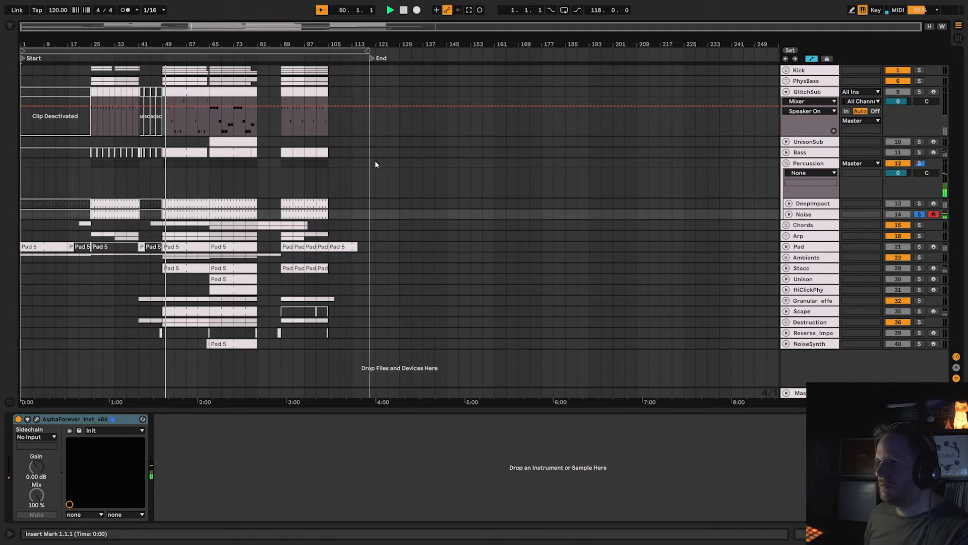
key("space")
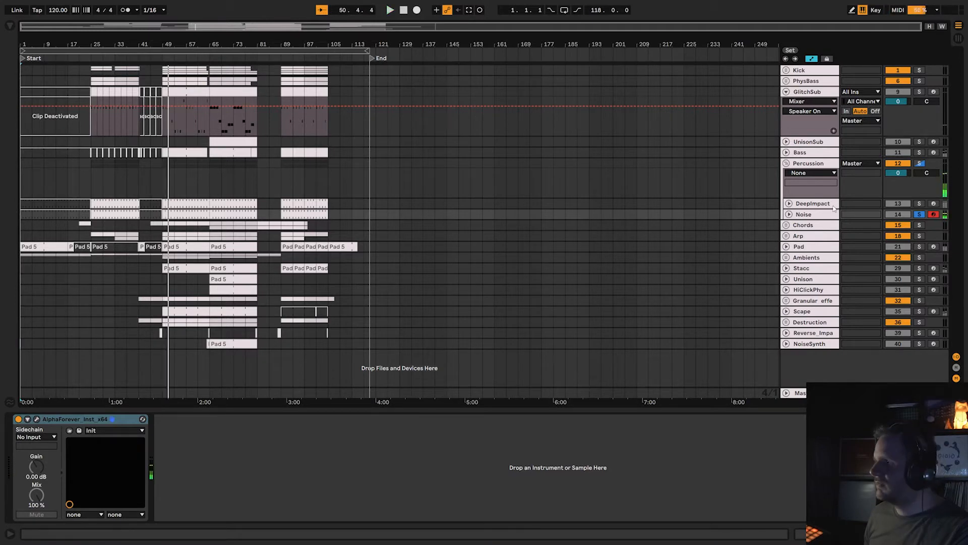
Solo the whole Percussion group and audition DeepImpact and Noise together from around bar 49.
left_click(920, 164)
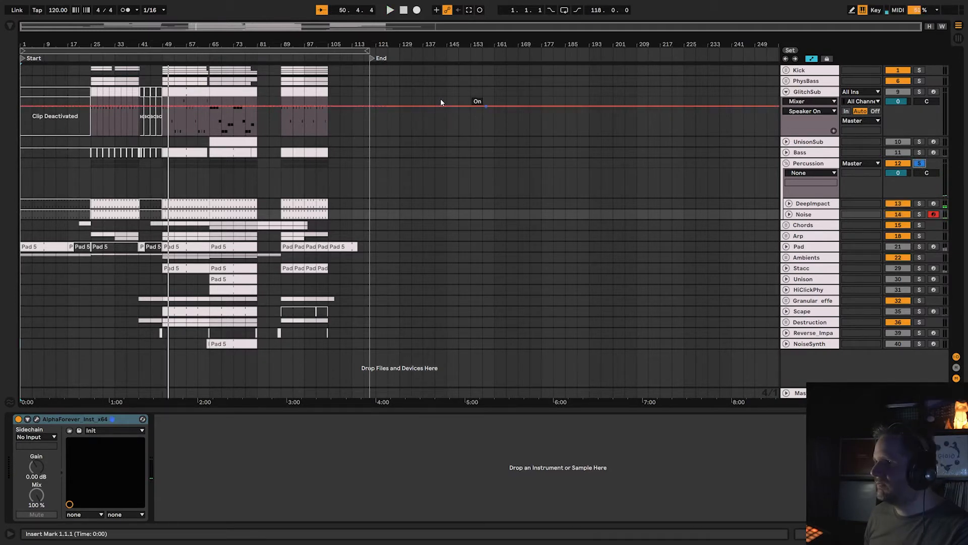
left_click(161, 58)
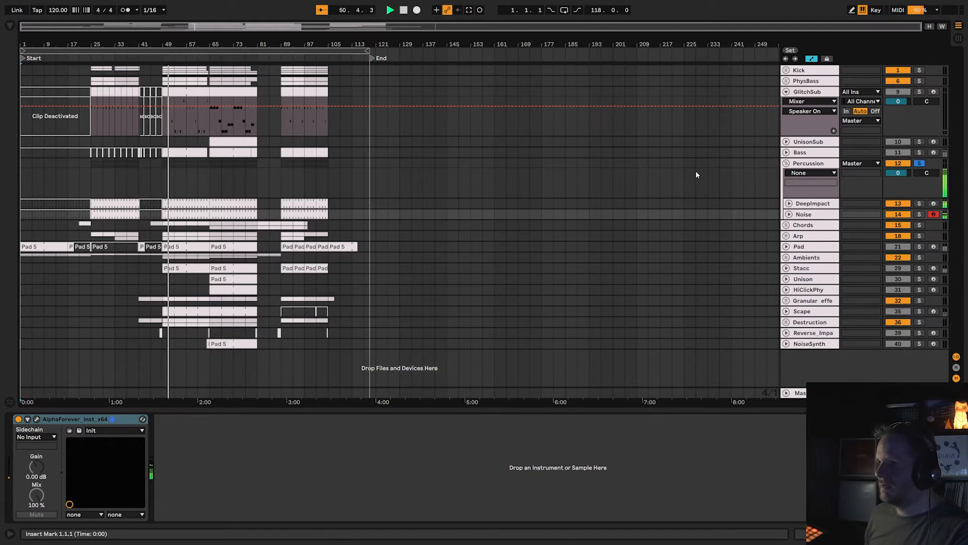
key("space")
Solo and arm DeepImpact again, and open its AlphaForever instrument patch in an enlarged window.
left_click(911, 204)
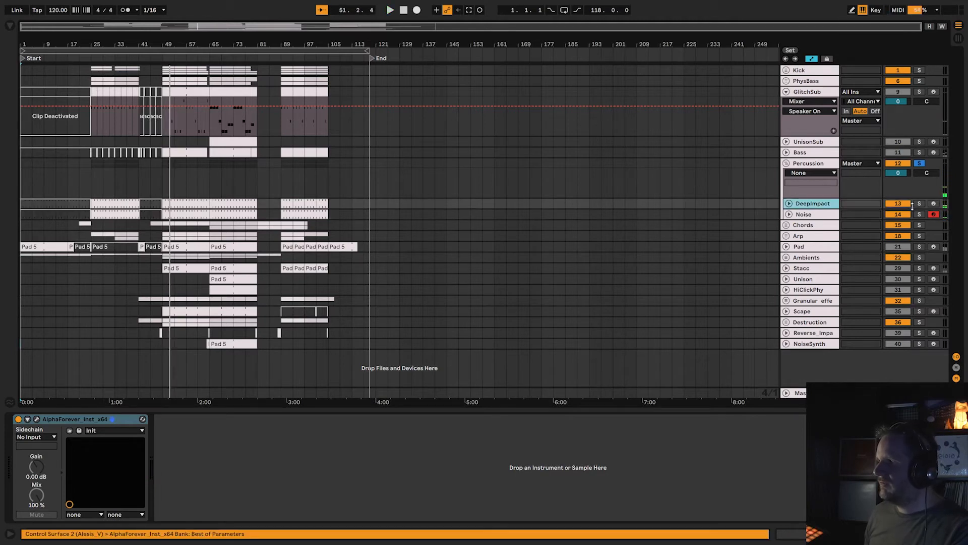
left_click(920, 204)
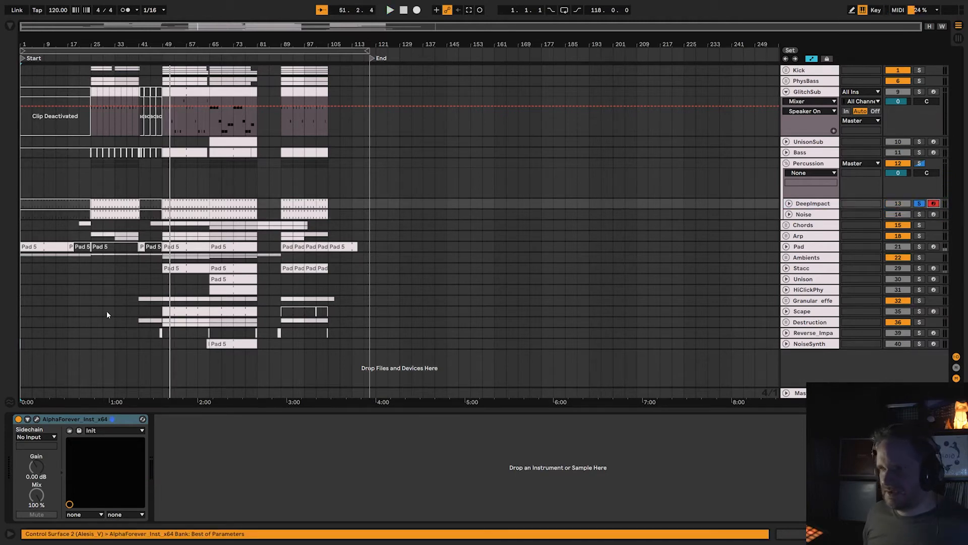
left_click(37, 419)
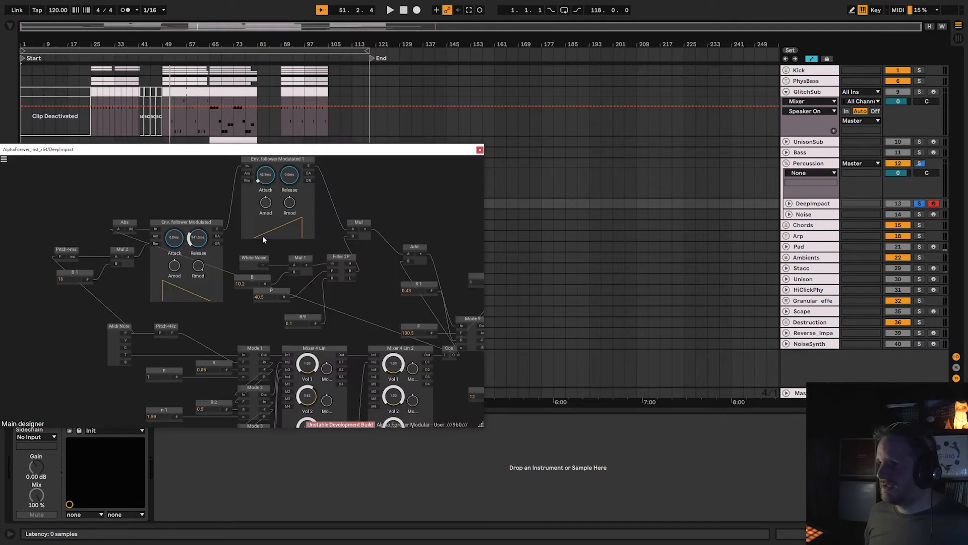
left_click_drag(320, 152, 377, 46)
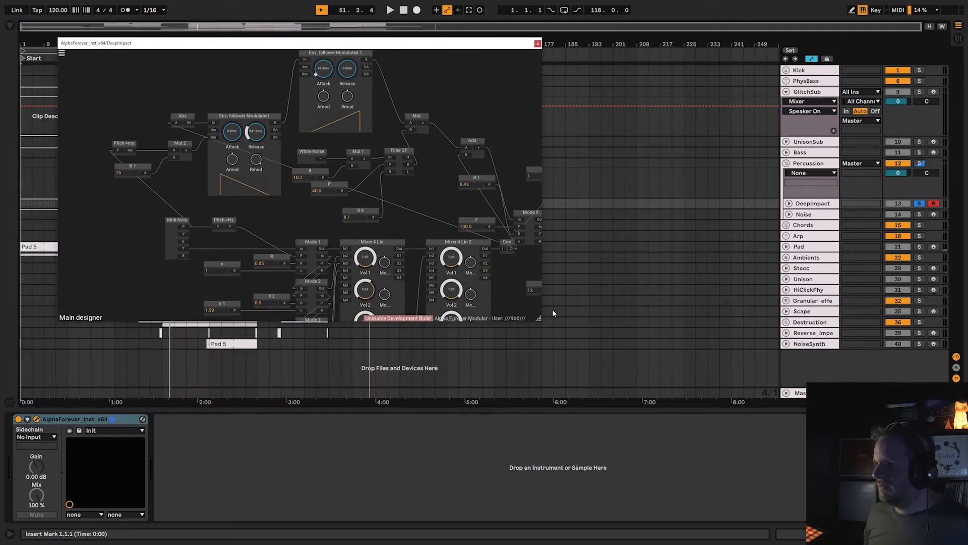
left_click_drag(538, 319, 857, 511)
Examine the DeepImpact patch's modulated envelope followers, White Noise and Filter 2P section, and its Mode and Mixer 4 Lin modules.
left_click_drag(600, 378, 660, 303)
scroll(646, 295, "down", 1)
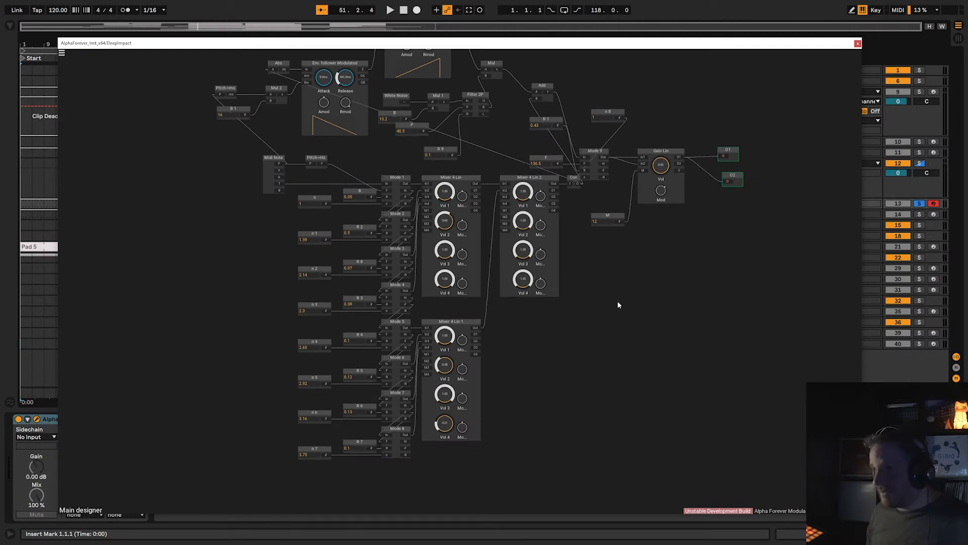
scroll(618, 301, "up", 2)
left_click_drag(607, 289, 736, 440)
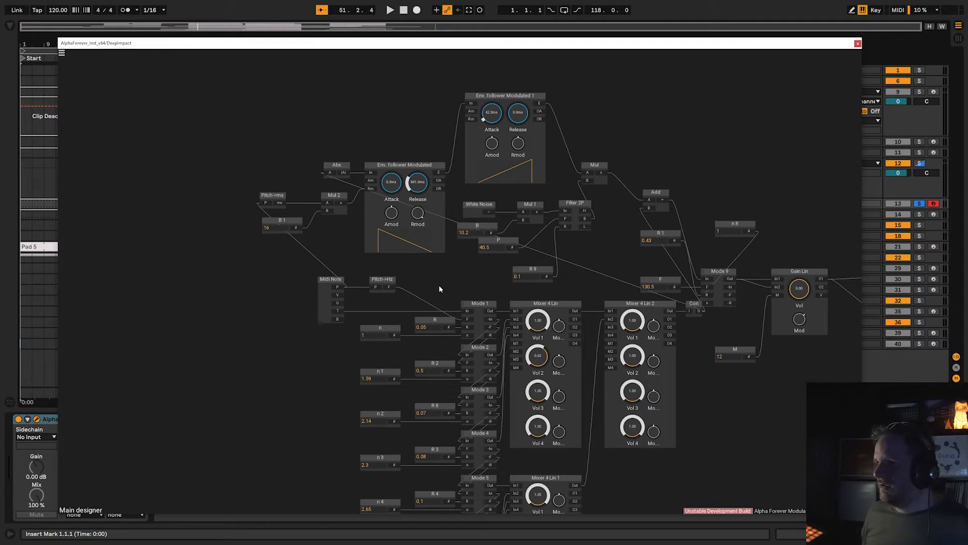
left_click_drag(326, 370, 218, 290)
scroll(324, 304, "up", 3)
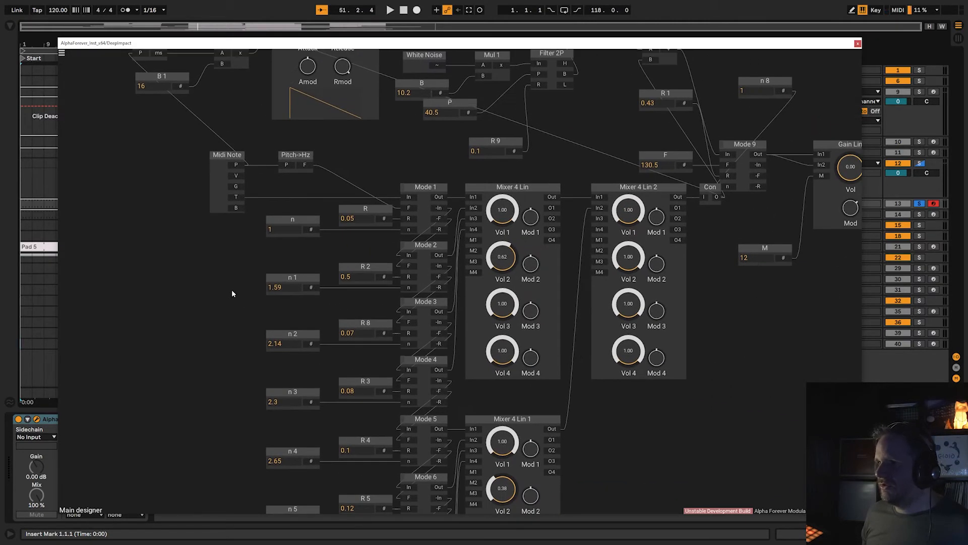
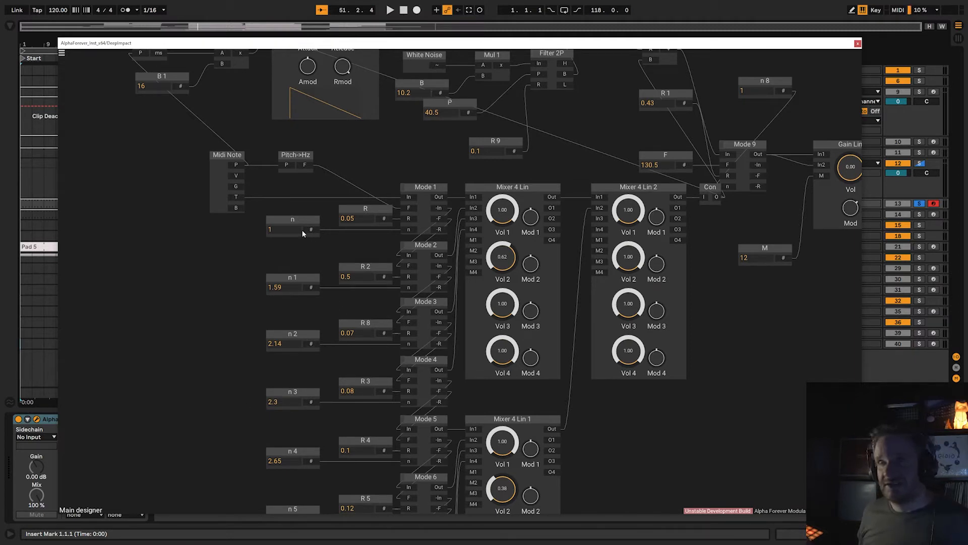
Add a second Gain Lin module below the M constant, wire its outputs into the main Gain Lin, and feed both its inputs from a new Con module.
left_click_drag(196, 331, 192, 218)
scroll(198, 272, "down", 2)
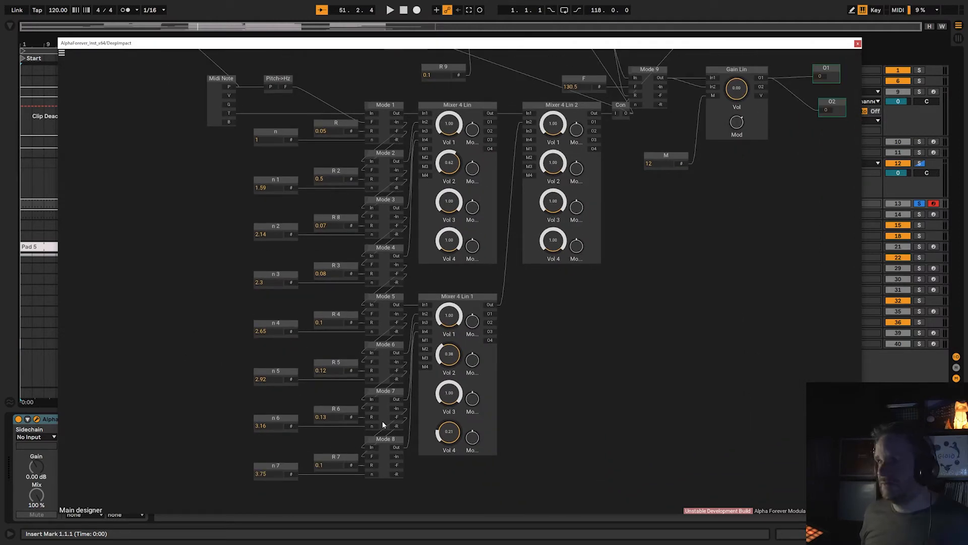
scroll(169, 254, "up", 5)
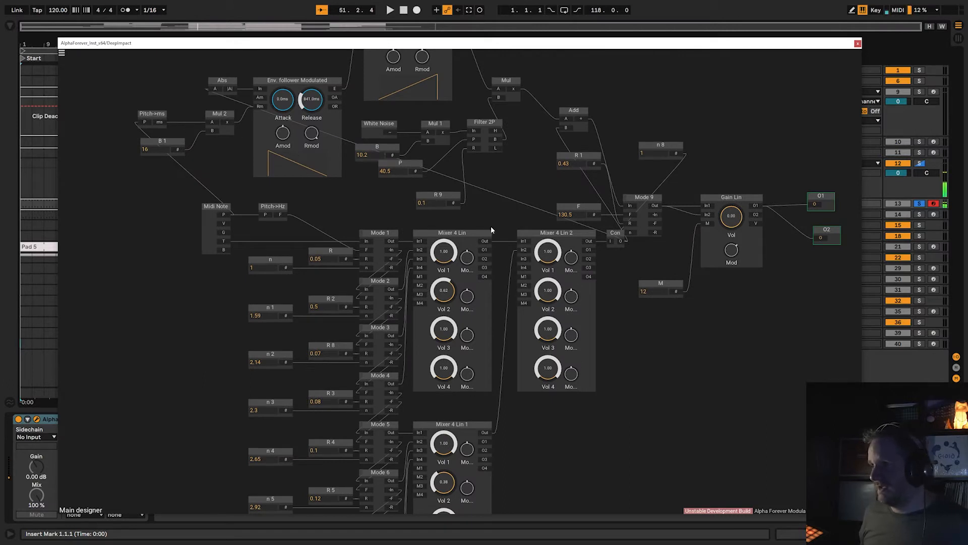
left_click_drag(491, 225, 388, 154)
scroll(574, 250, "down", 2)
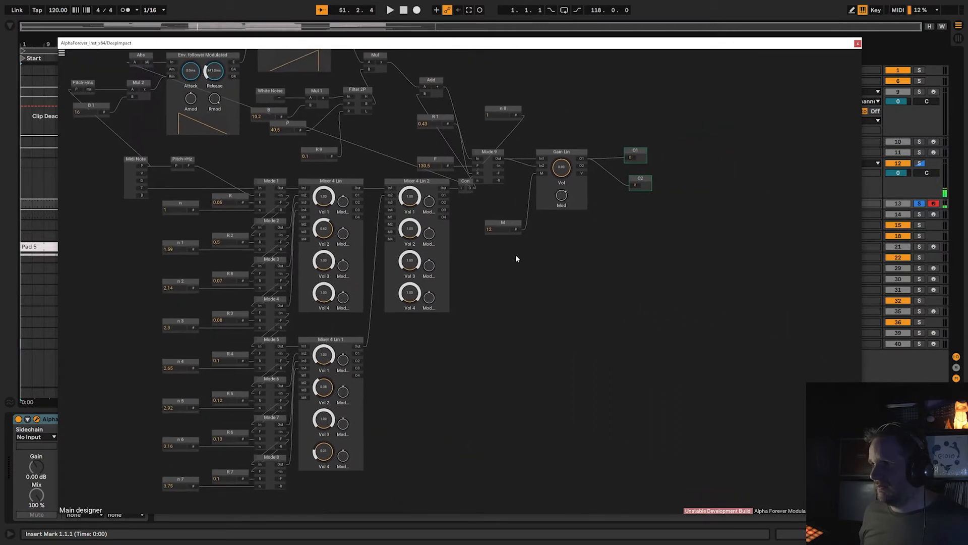
right_click(522, 310)
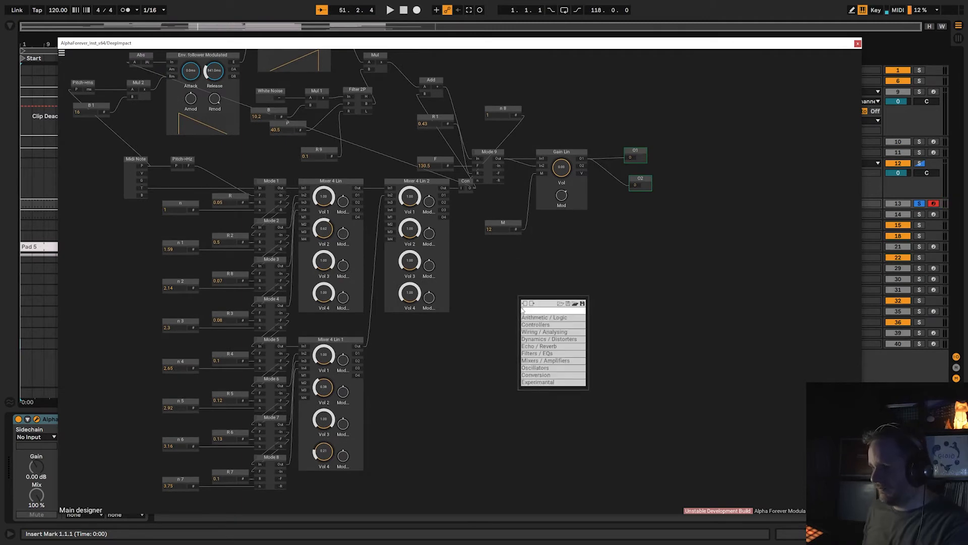
type("gain")
left_click(595, 317)
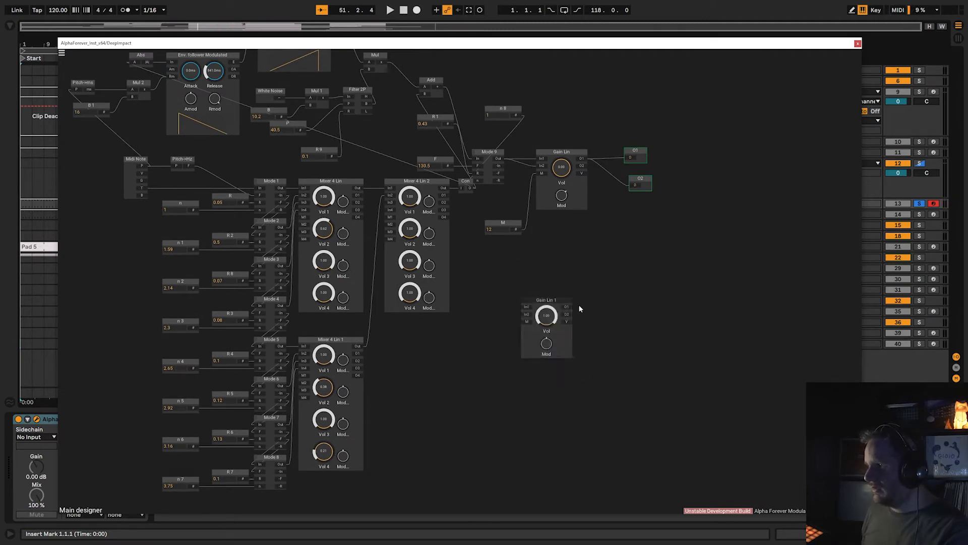
left_click_drag(568, 307, 543, 158)
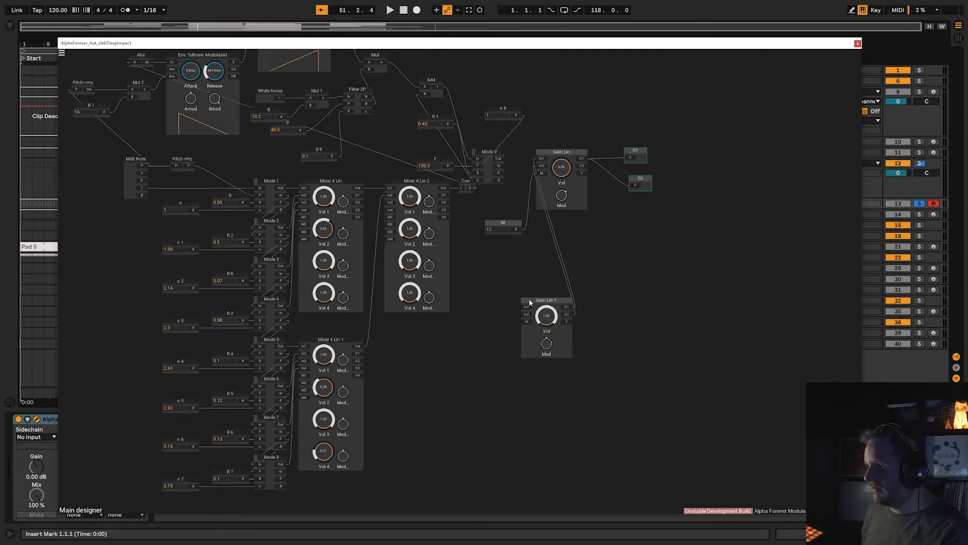
left_click_drag(528, 309, 485, 308)
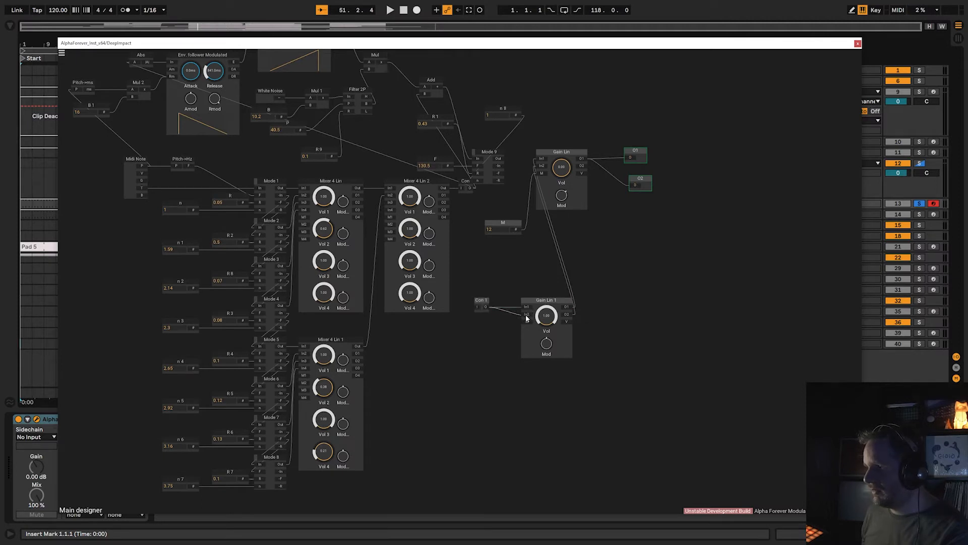
Audition the Mode 1 to Mode 8 outputs individually by routing each one into the Con 1 module.
left_click_drag(283, 188, 476, 304)
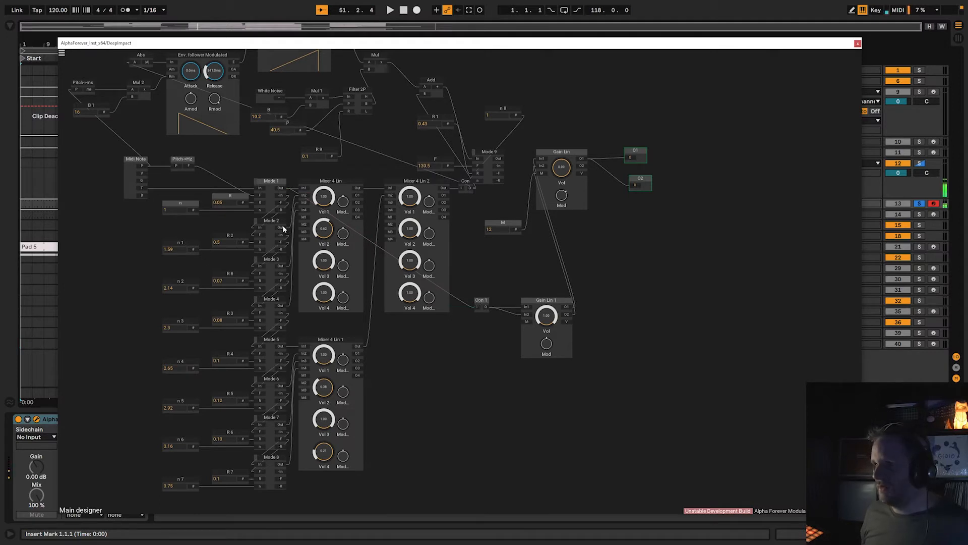
left_click_drag(283, 225, 477, 306)
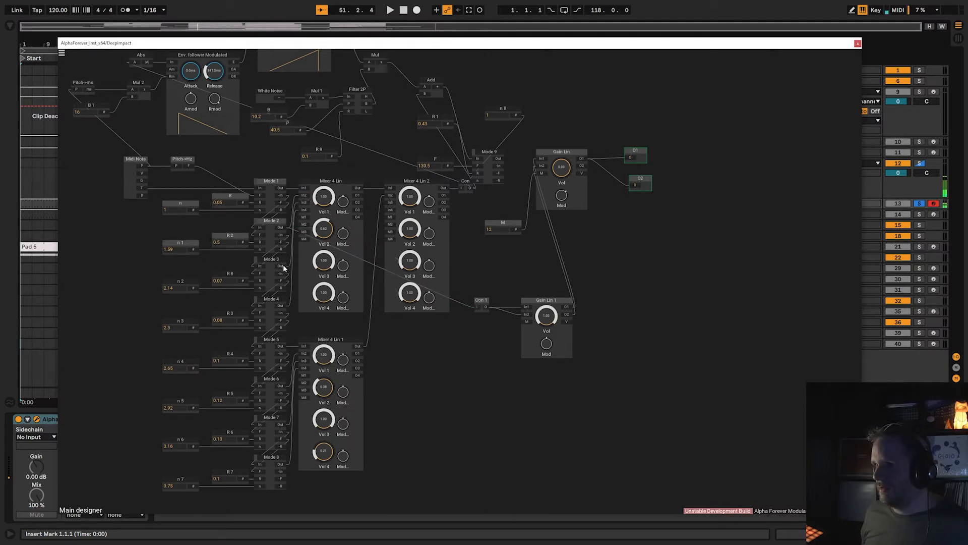
left_click_drag(283, 266, 476, 305)
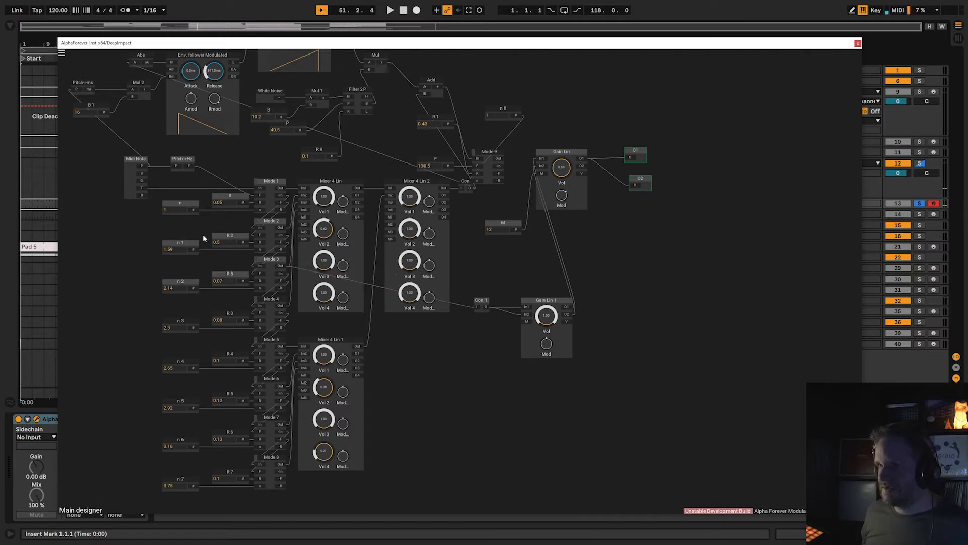
left_click_drag(281, 306, 477, 306)
left_click_drag(281, 347, 477, 308)
left_click_drag(280, 425, 477, 306)
left_click_drag(279, 465, 478, 306)
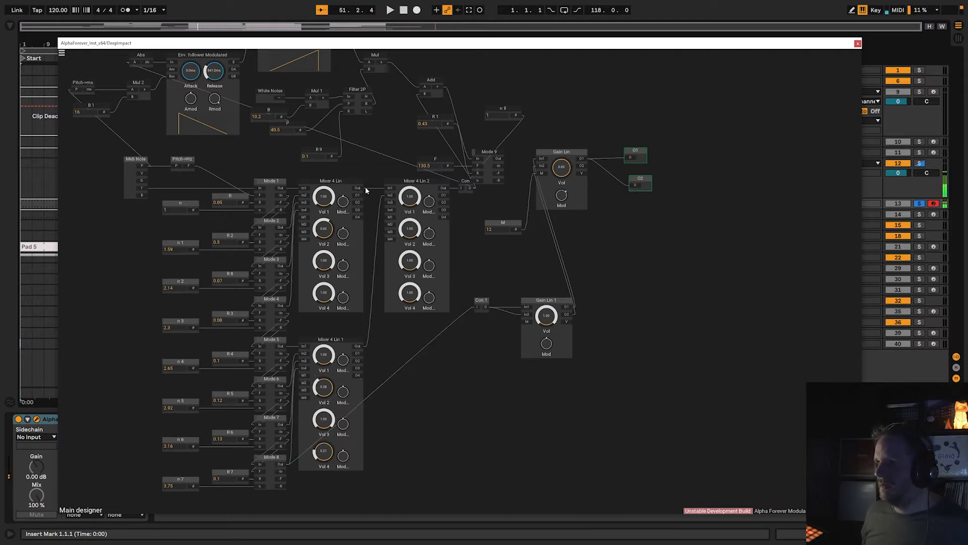
Audition the outputs of Mixer 4 Lin, Mixer 4 Lin 1 and Mixer 4 Lin 2 one after another through Con 1.
left_click_drag(416, 231, 477, 306)
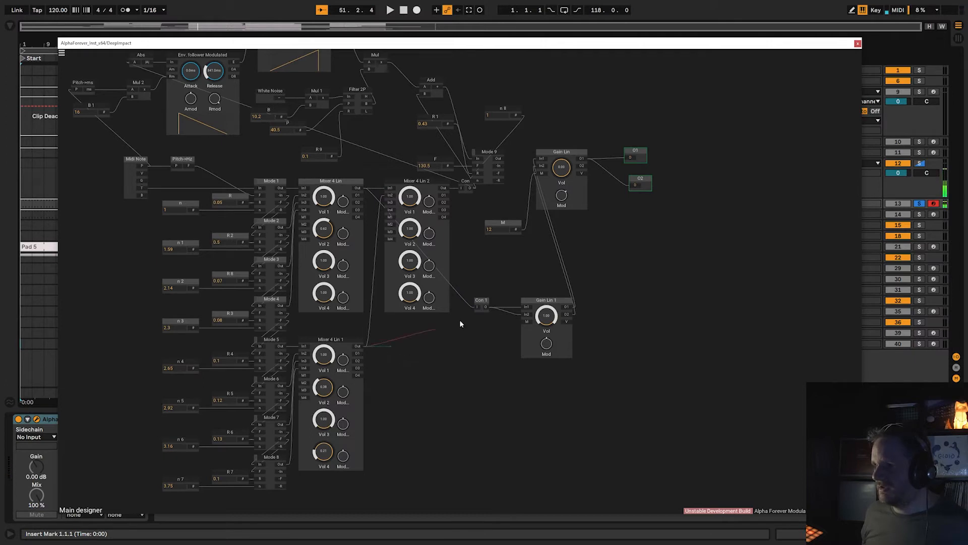
left_click_drag(461, 323, 478, 307)
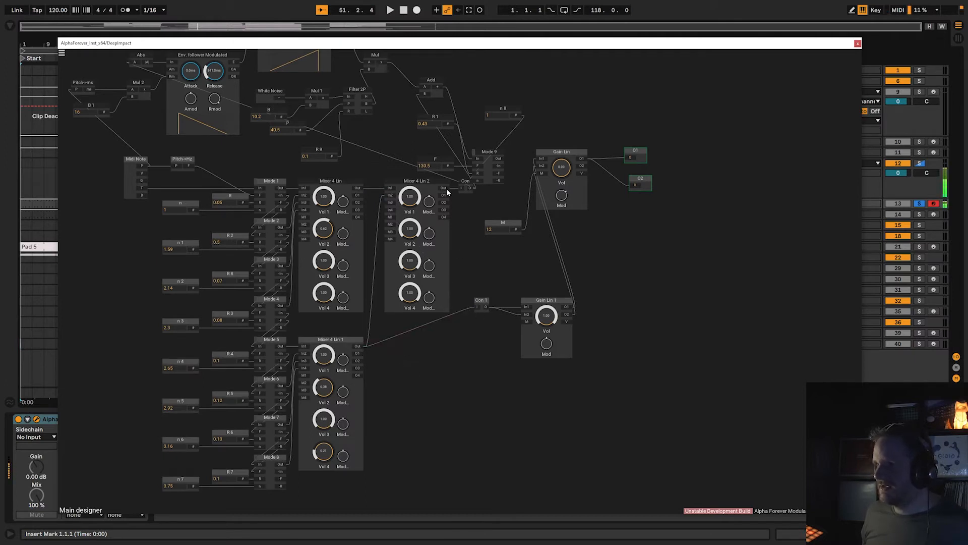
left_click_drag(445, 188, 482, 396)
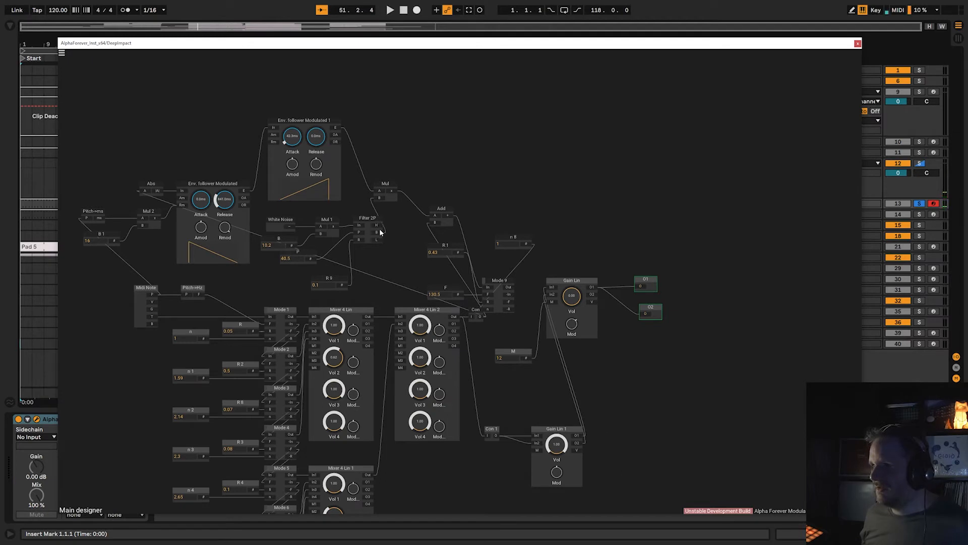
Audition the Filter 2P, Mul and Mode 9 outputs in turn by routing each into Con 1.
left_click_drag(380, 232, 487, 435)
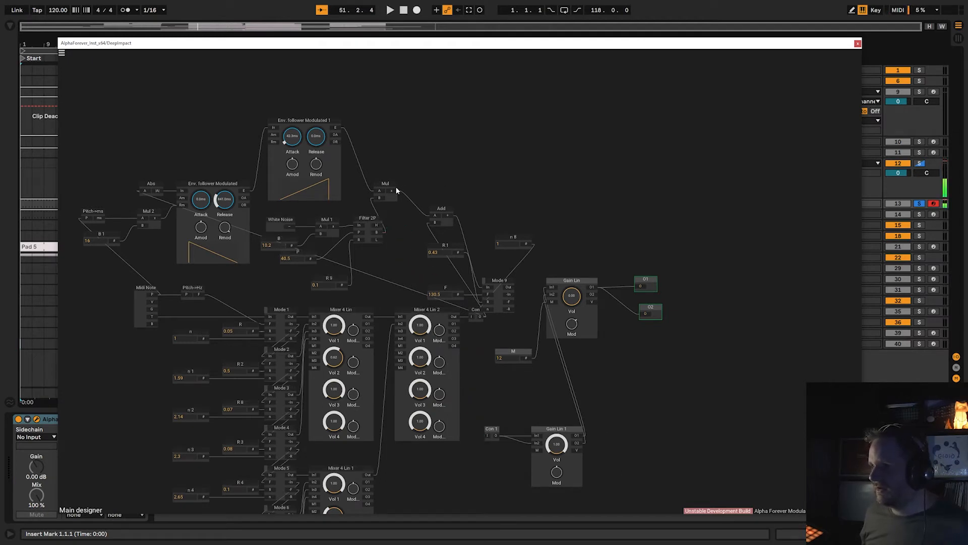
left_click_drag(432, 225, 486, 436)
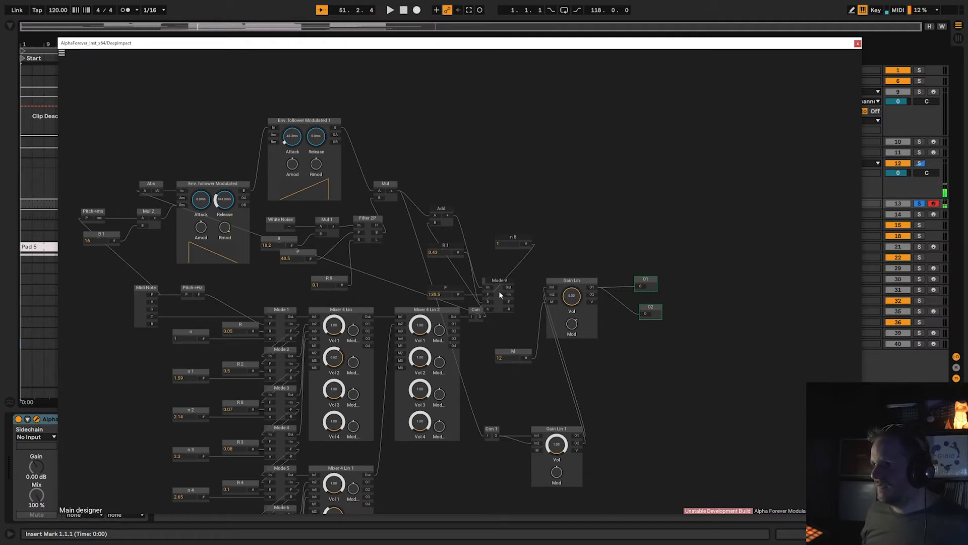
left_click_drag(513, 286, 489, 436)
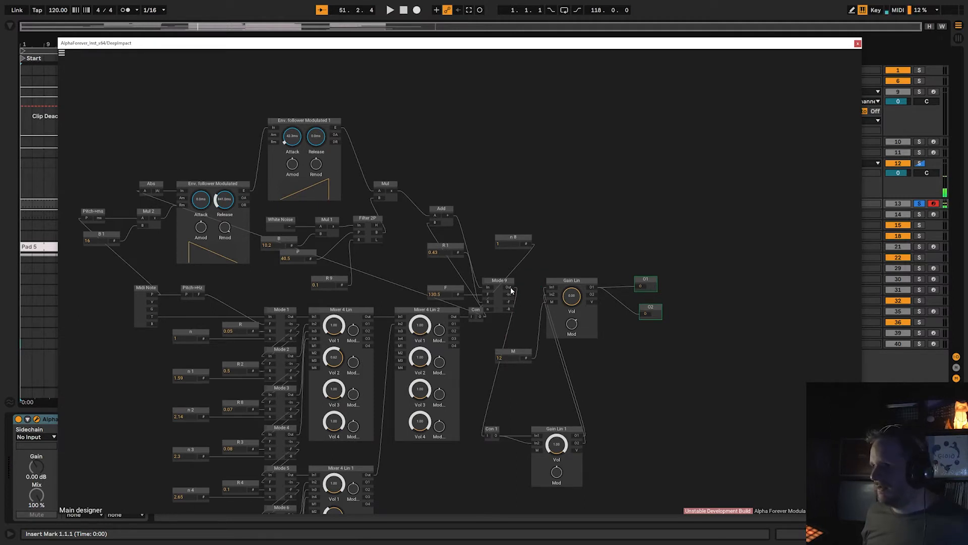
Reconnect Mode 9's output to the main Gain Lin, and delete the Con 1 and Gain Lin 1 modules before closing the patch window.
left_click_drag(510, 288, 553, 294)
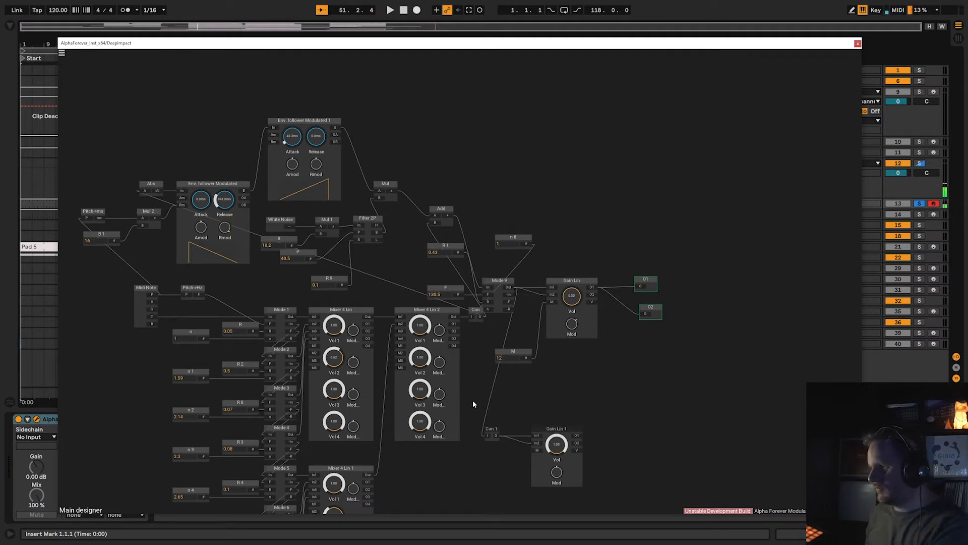
left_click_drag(472, 400, 644, 460)
key("Delete")
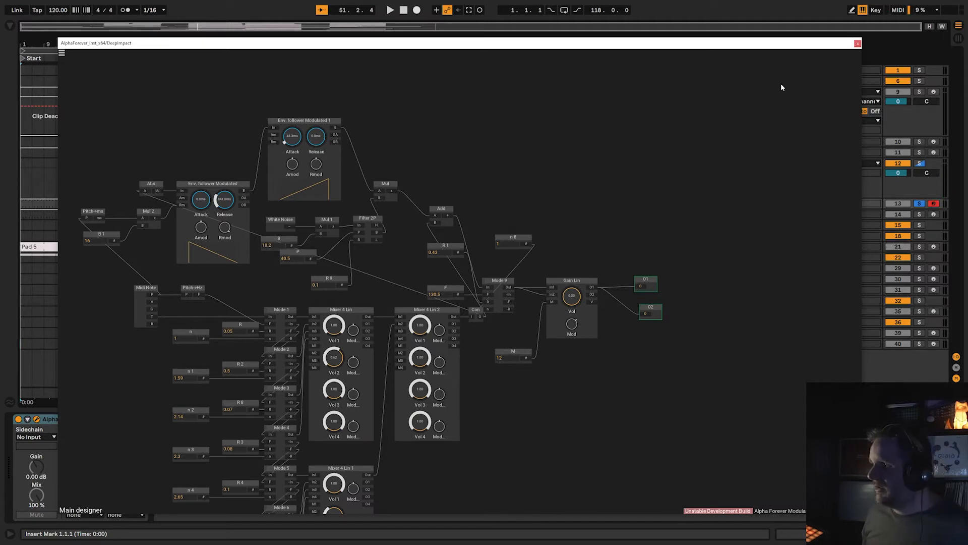
scroll(723, 87, "up", 3)
scroll(706, 151, "down", 3)
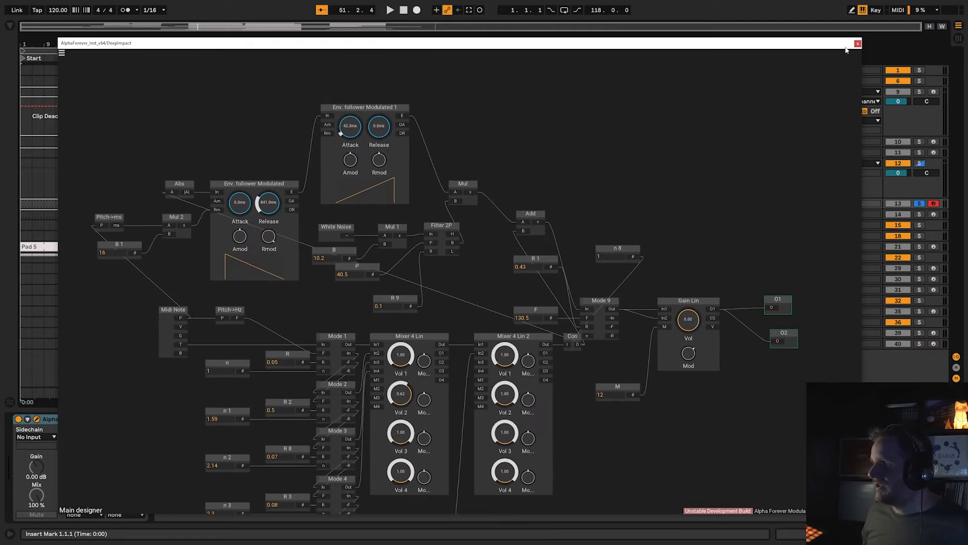
left_click(858, 44)
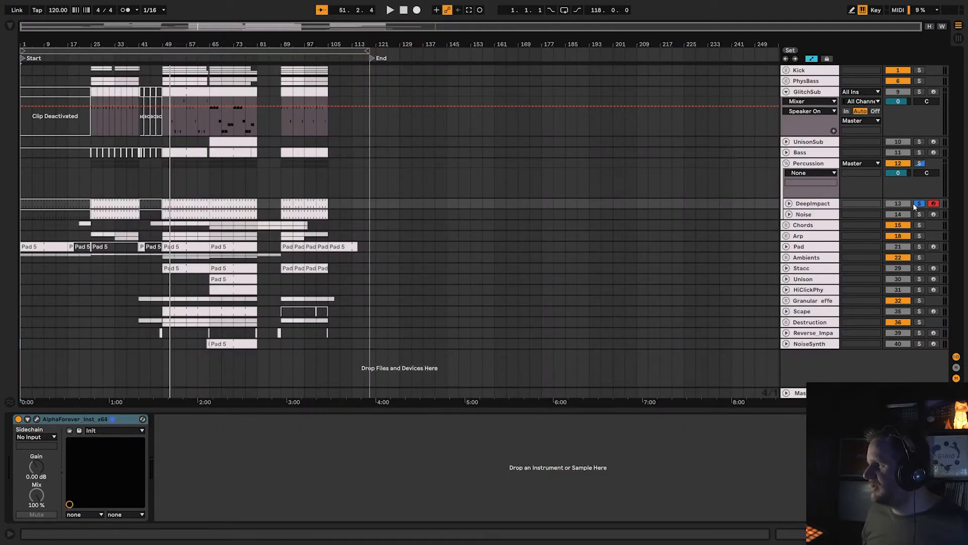
Solo and arm the Noise track instead of DeepImpact, and open its AlphaForever patch in an enlarged window.
left_click(919, 203)
left_click(919, 215)
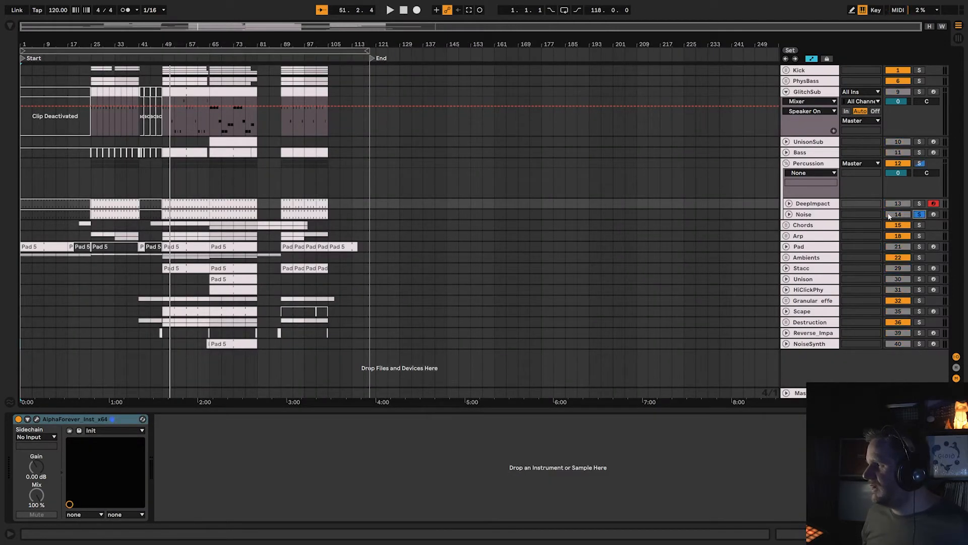
left_click(810, 214)
left_click(36, 419)
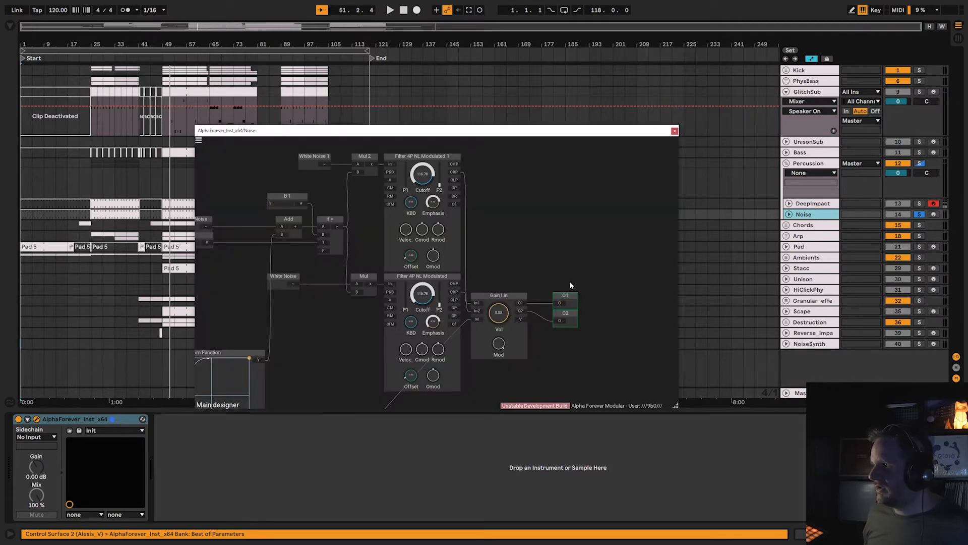
left_click(935, 214)
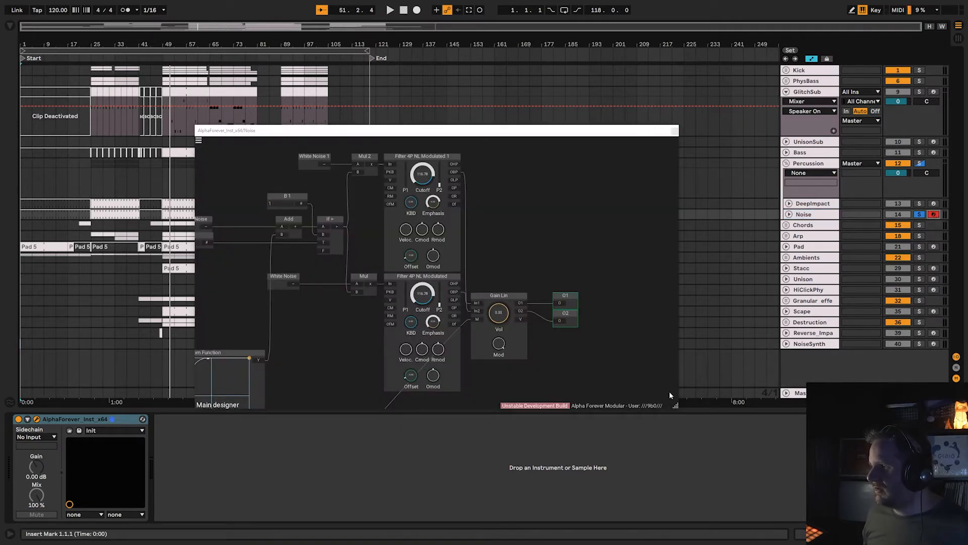
left_click_drag(676, 406, 891, 541)
Examine the Noise patch's Custom Function curves, modulated envelope follower, White Noise and LFO Noise sources, and Filter 4P NL Modulated modules.
left_click_drag(516, 431, 792, 395)
scroll(780, 416, "down", 2)
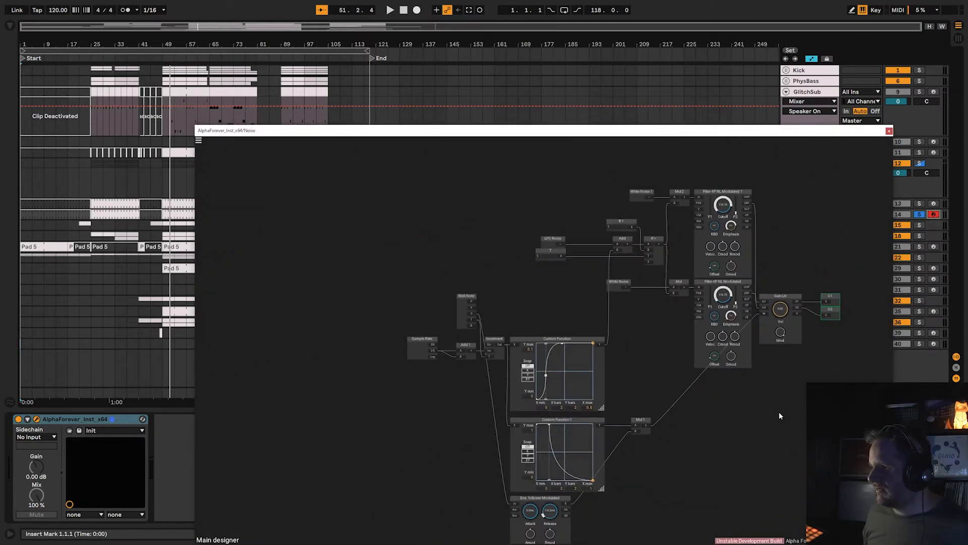
left_click_drag(726, 425, 624, 354)
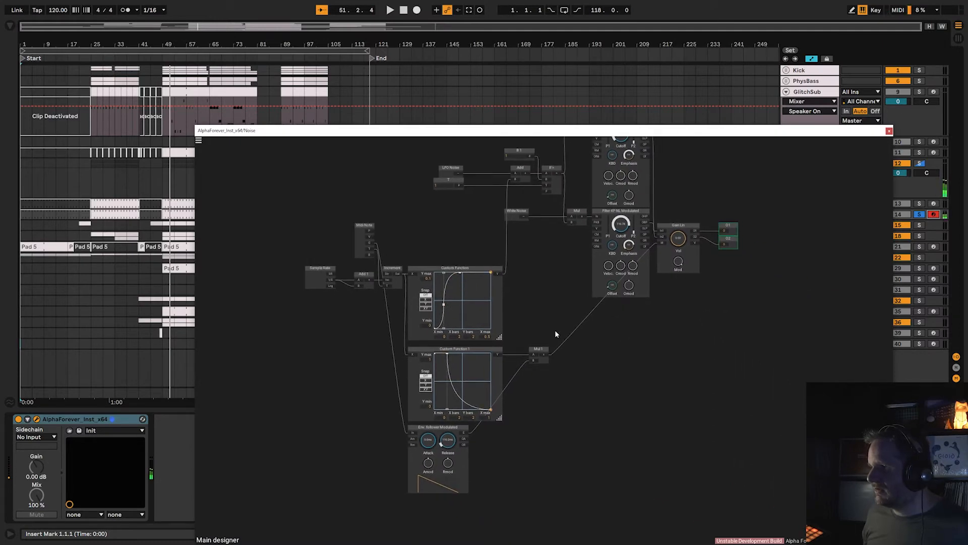
scroll(555, 330, "up", 2)
scroll(540, 302, "left", 3)
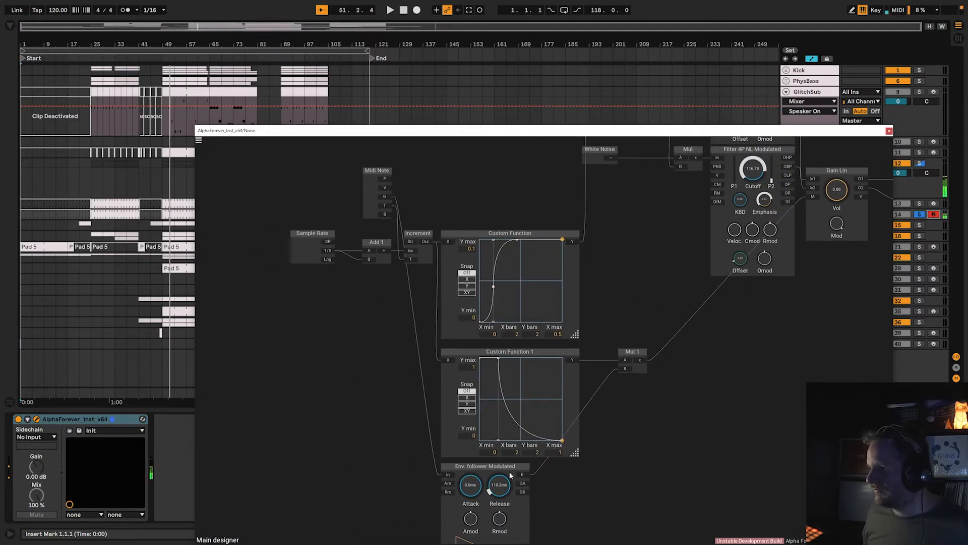
scroll(586, 433, "down", 1)
left_click_drag(664, 243, 430, 431)
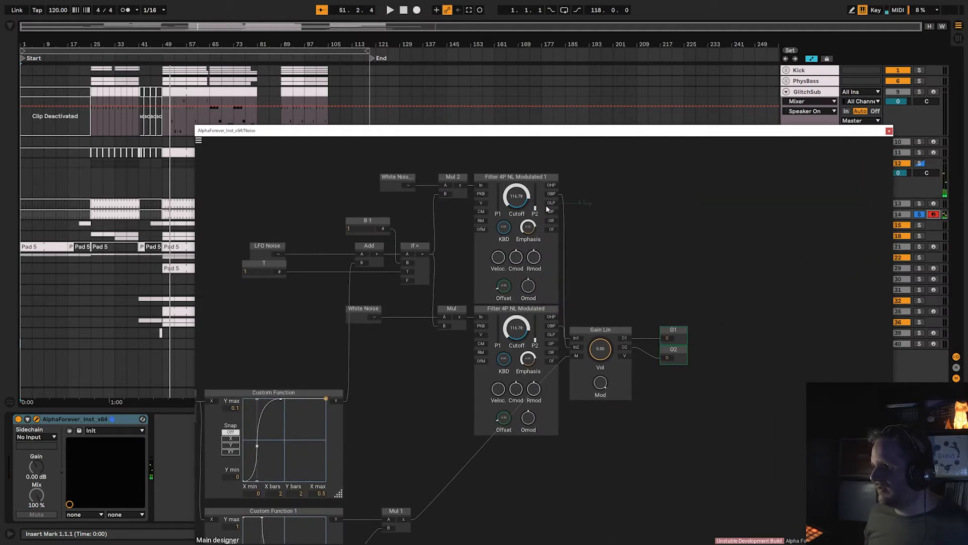
mouse_move(546, 205)
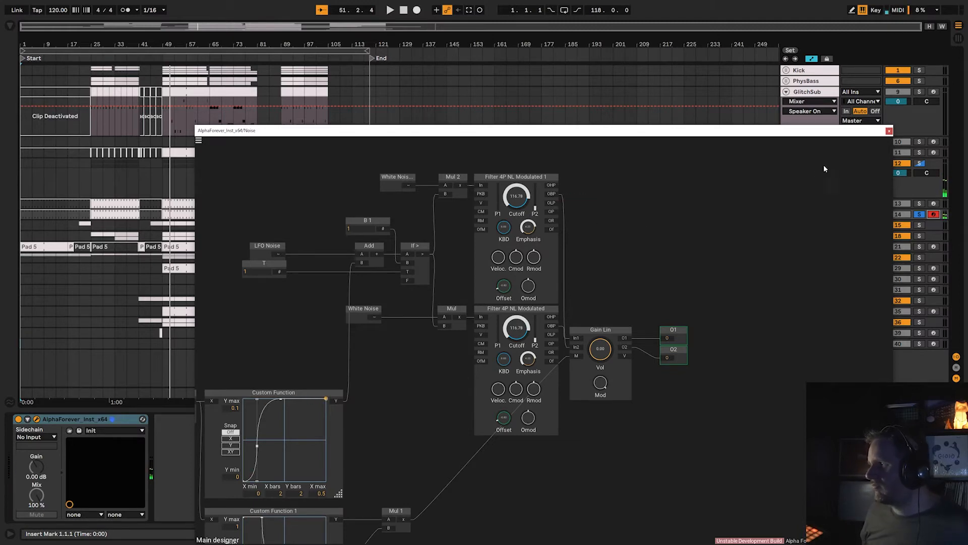
Close the Noise patch, and collapse and select the Percussion group.
left_click(890, 131)
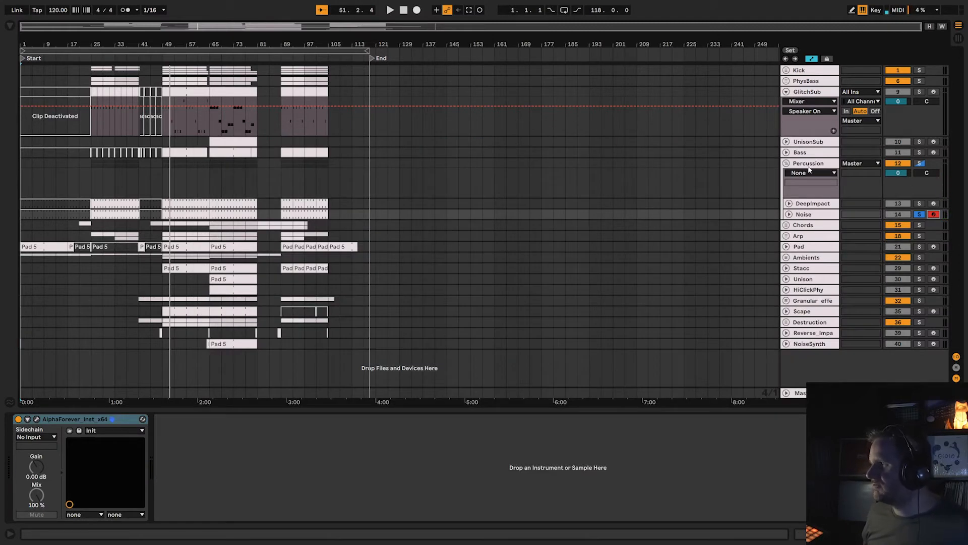
left_click(787, 164)
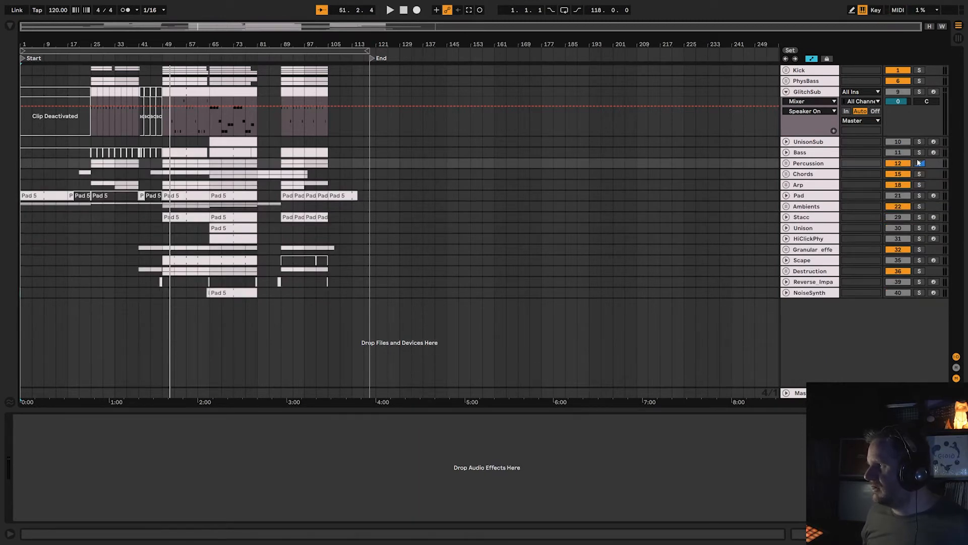
left_click(810, 166)
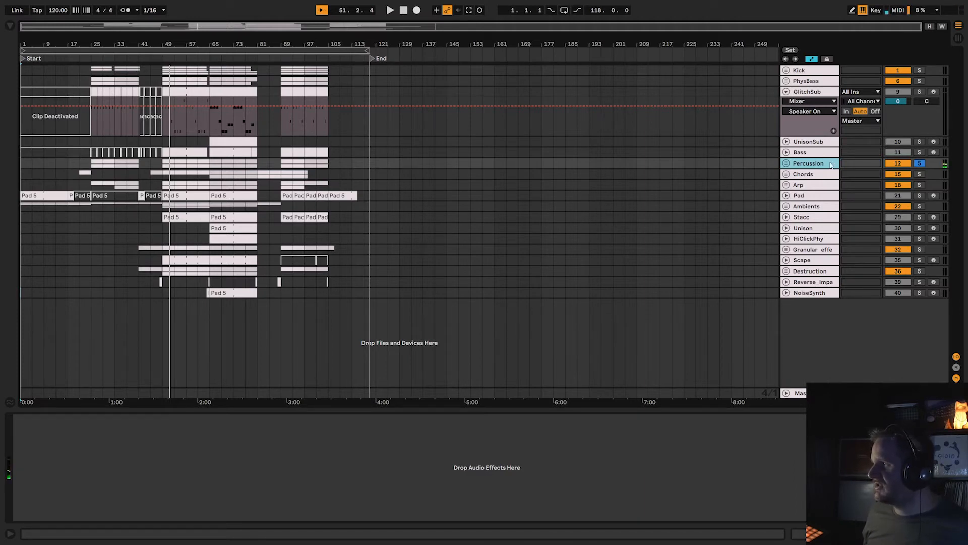
Solo the Chords group, play it from around bar 25, and expand it to show its tracks.
left_click(919, 174)
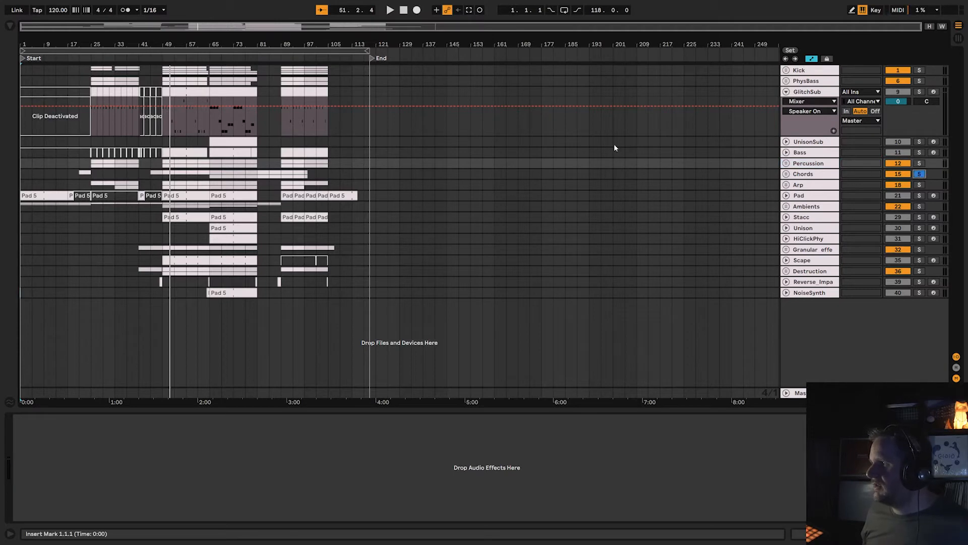
left_click(92, 58)
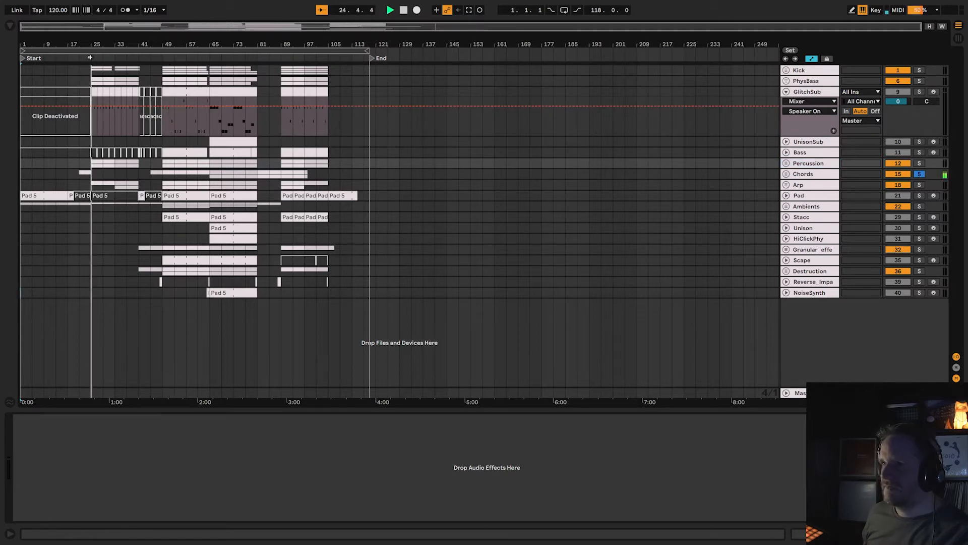
left_click(807, 174)
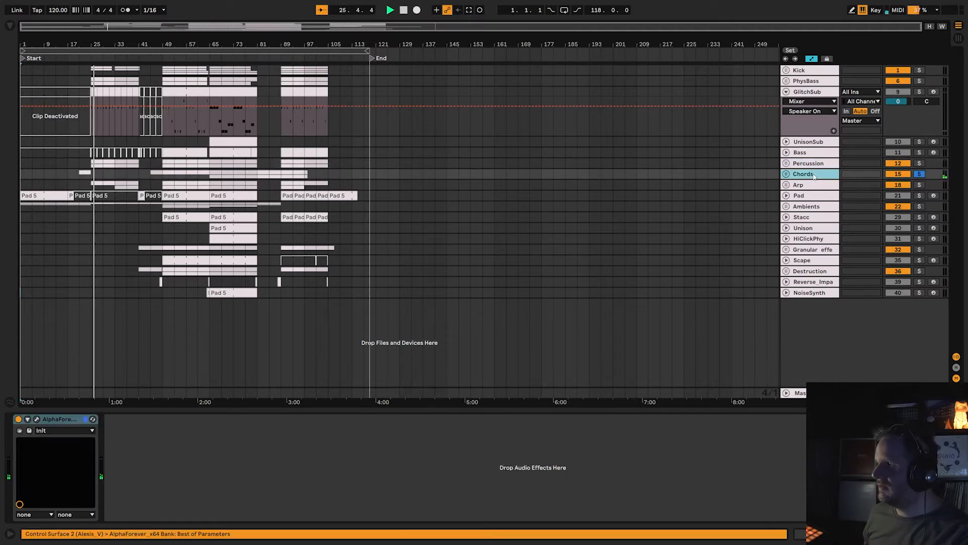
Audition the soloed Chords group from bar 41 onward, and stop playback at around bar 48.
left_click(786, 174)
scroll(809, 244, "down", 1)
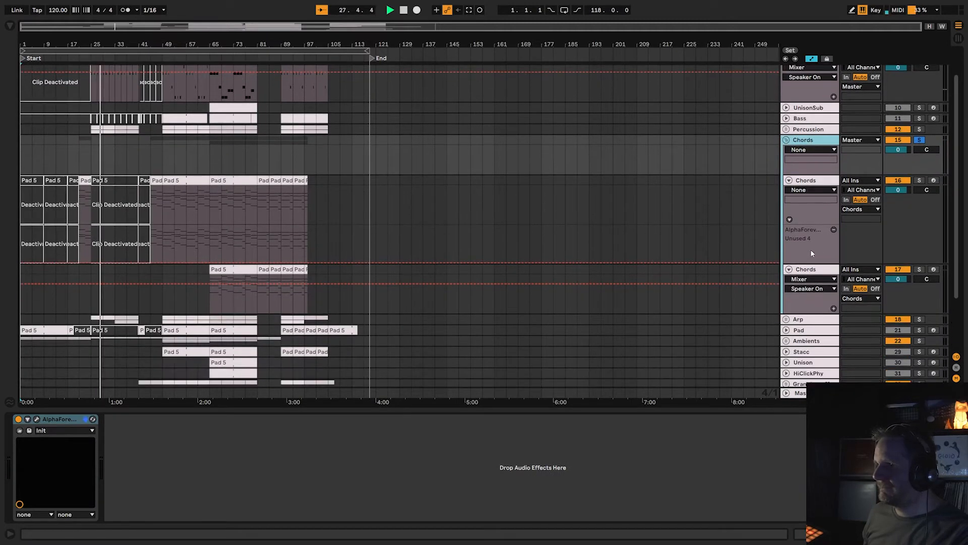
left_click(139, 58)
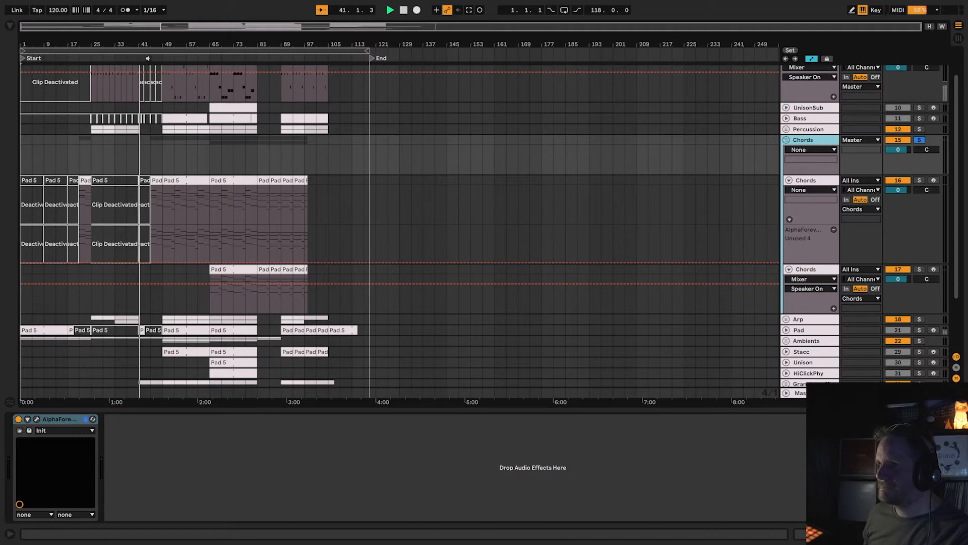
left_click(148, 58)
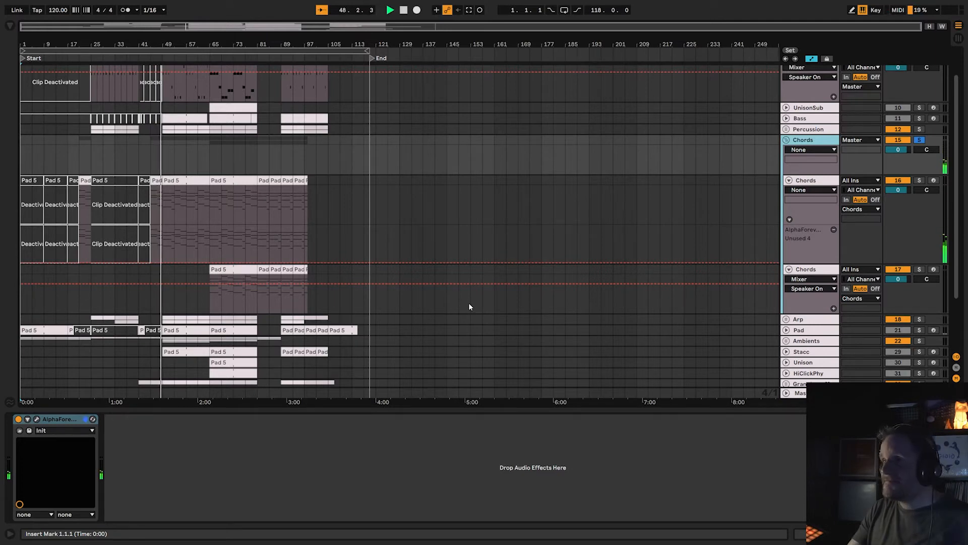
key("space")
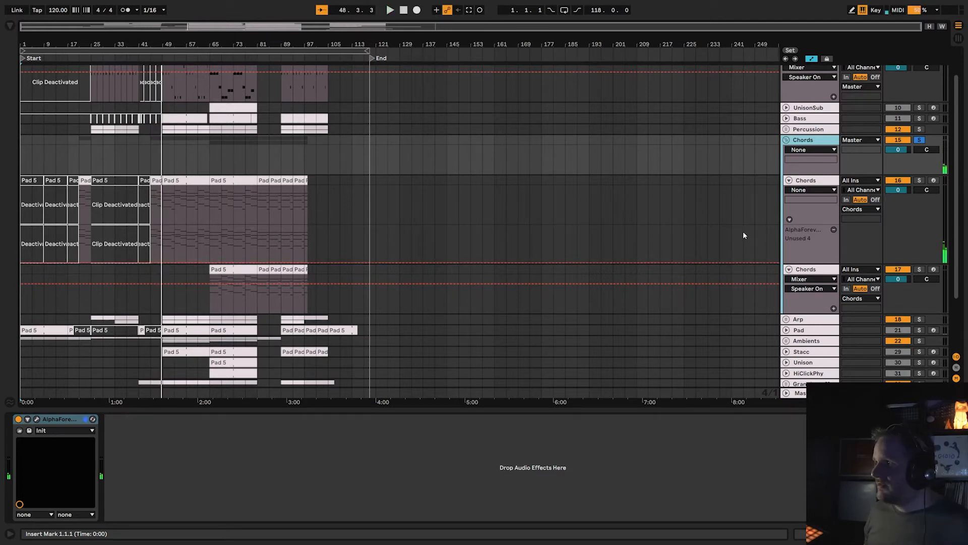
Arm the two Chords tracks in turn to audition them, re-arm the first, and fold its AlphaForever_x64 parameters.
left_click(934, 181)
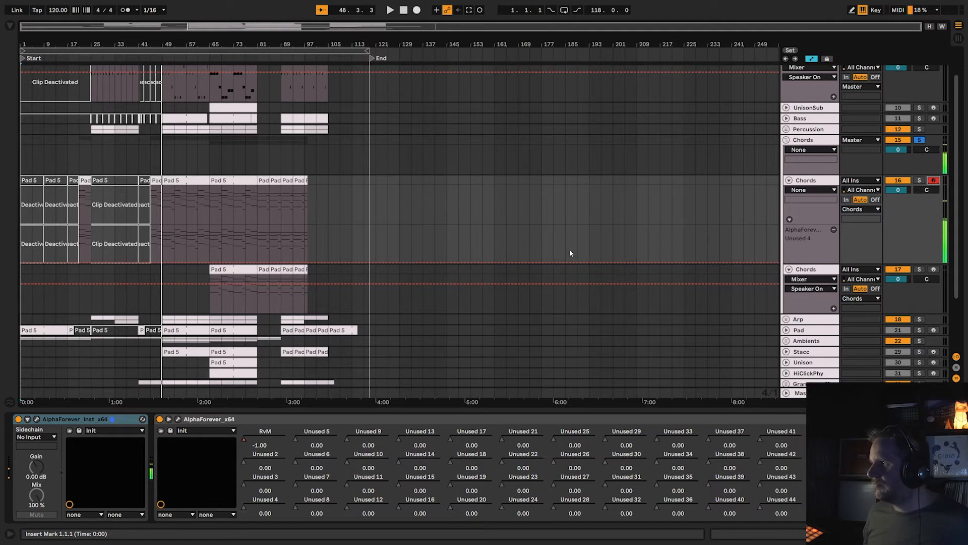
left_click(934, 270)
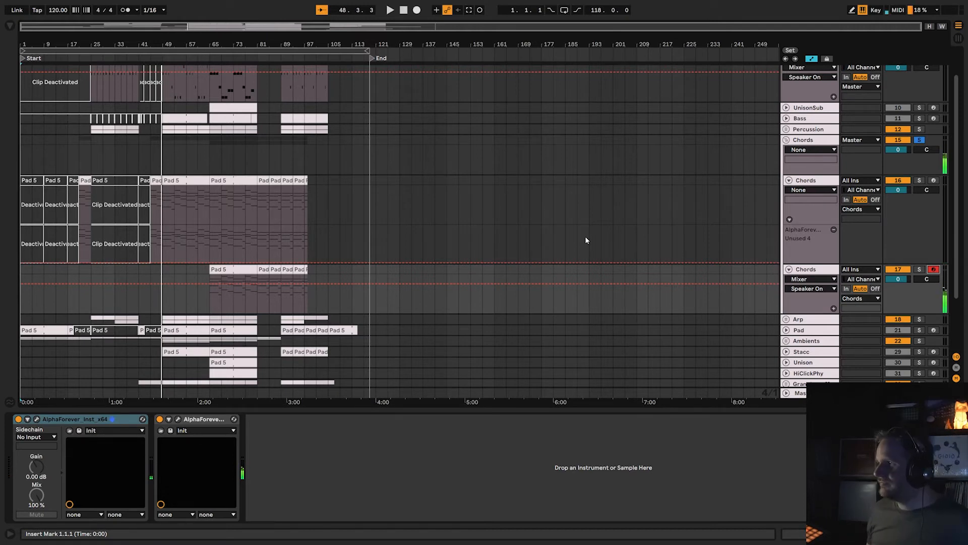
left_click(934, 180)
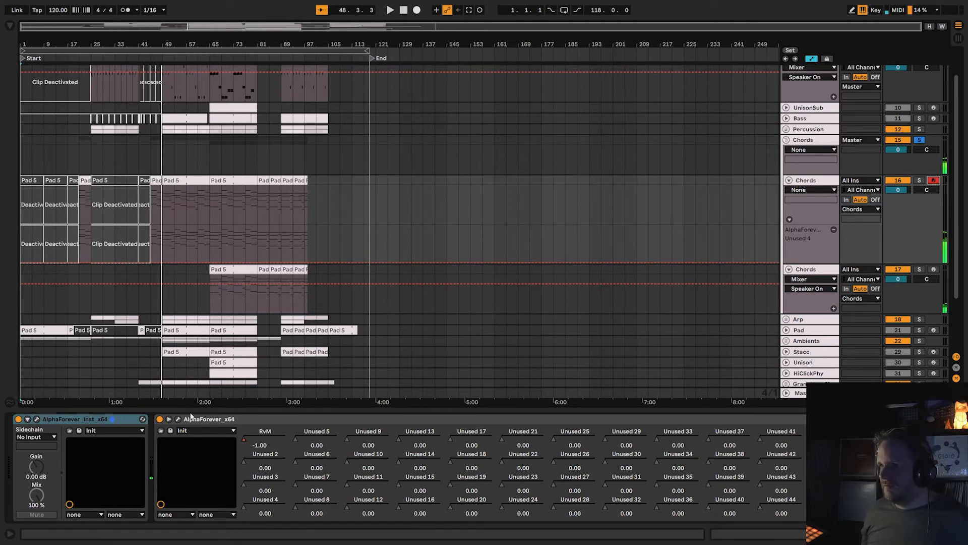
left_click(169, 419)
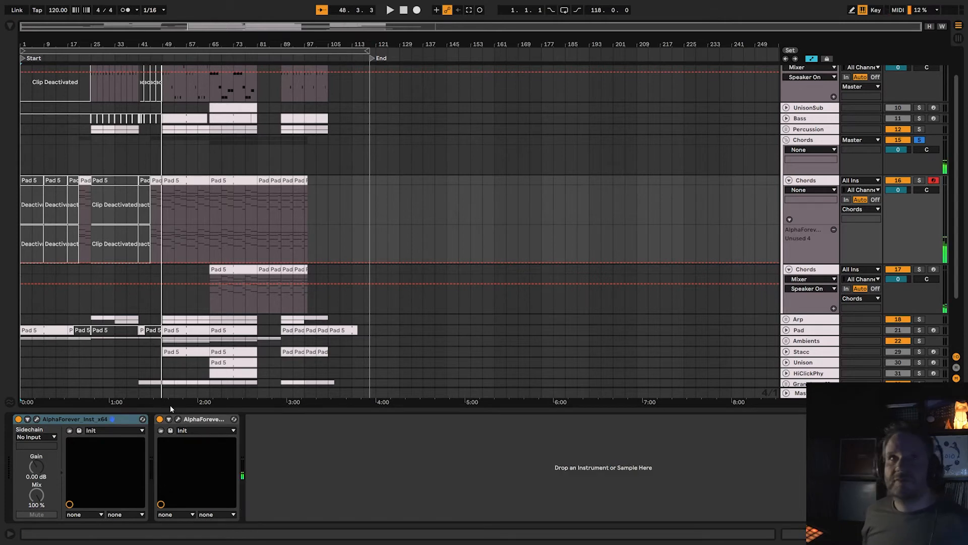
Open the first Chords track's AlphaForever_Inst_x64 patch, and solo that track.
left_click(39, 420)
left_click_drag(388, 166, 409, 161)
scroll(450, 174, "up", 2)
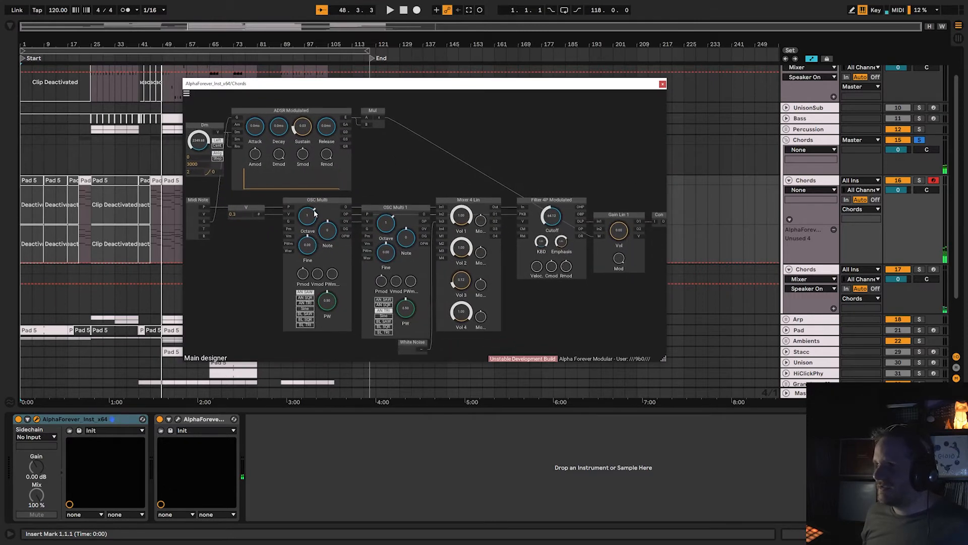
left_click_drag(508, 167, 462, 165)
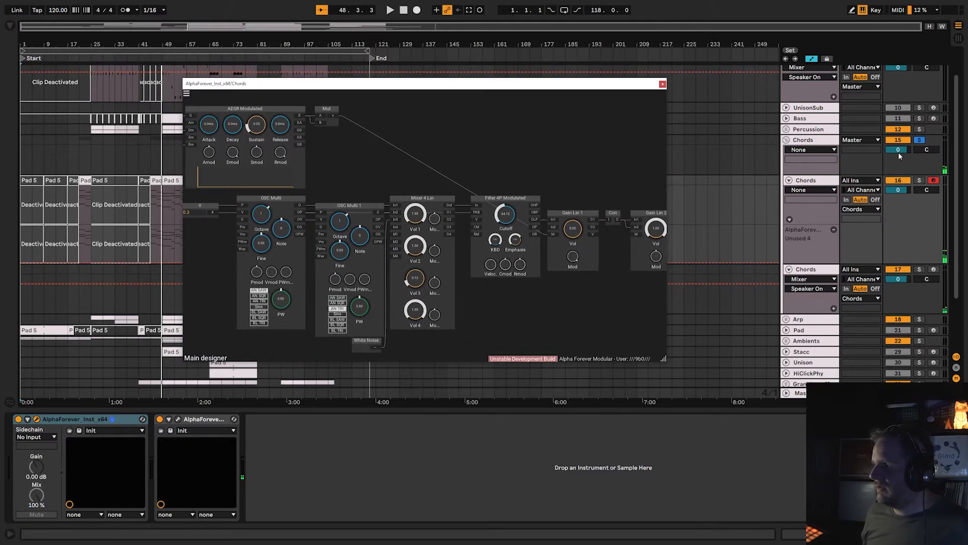
left_click(919, 180)
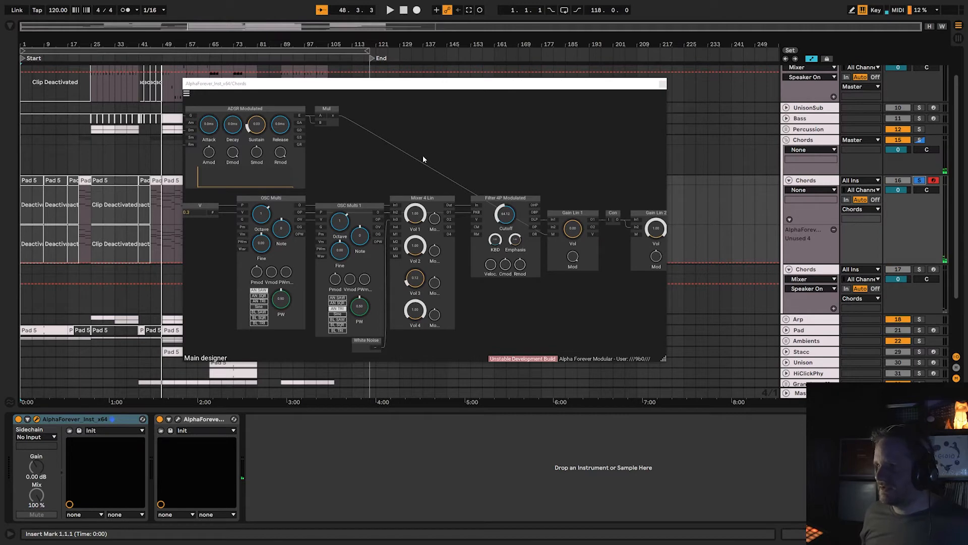
Examine the instrument patch's signal path from the oscillators through Mixer 4 Lin and Filter 4P Modulated to the gains and outputs.
left_click_drag(394, 192, 368, 192)
left_click_drag(459, 172, 413, 161)
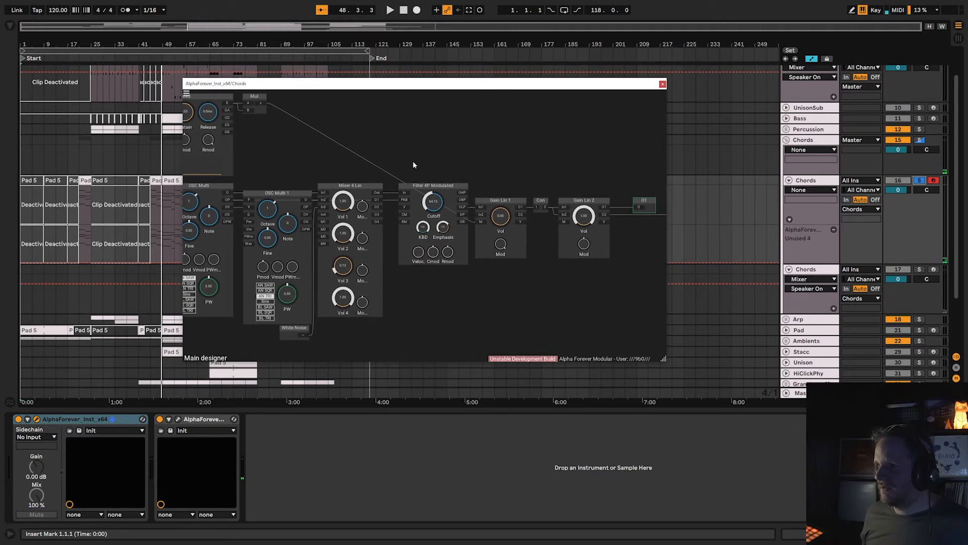
scroll(412, 160, "down", 1)
left_click_drag(441, 302, 485, 335)
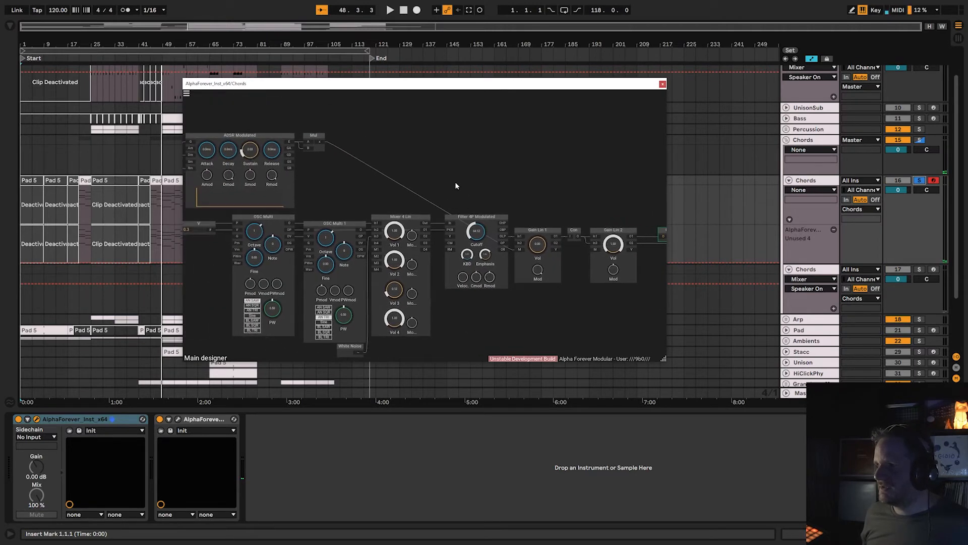
left_click_drag(455, 186, 391, 184)
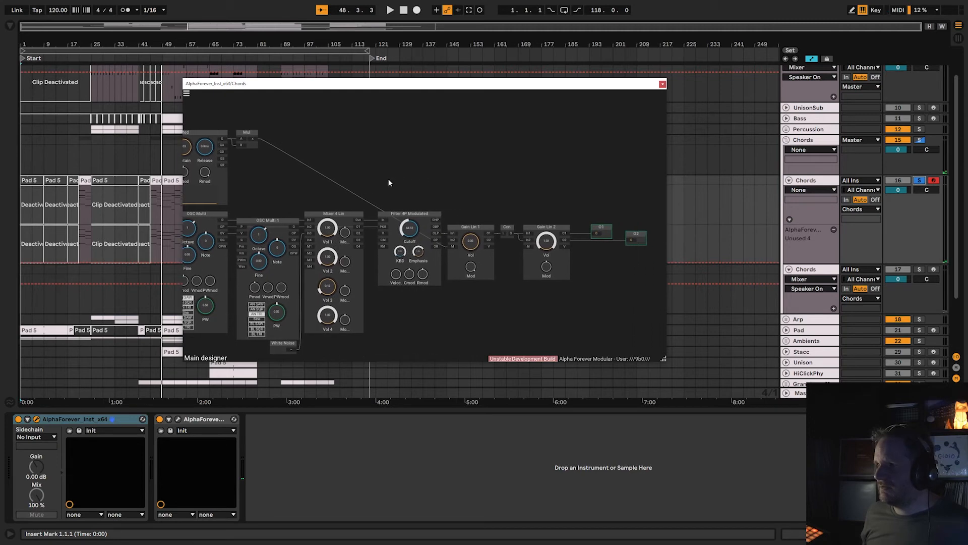
Bypass the first Chords track's AlphaForever effect to audition the dry instrument, and re-enable the effect.
left_click(160, 419)
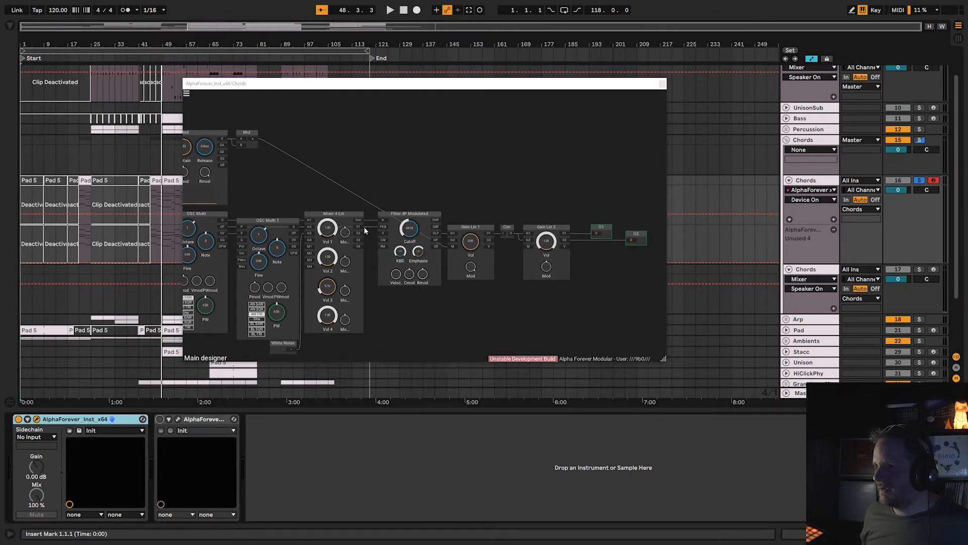
left_click_drag(359, 221, 453, 234)
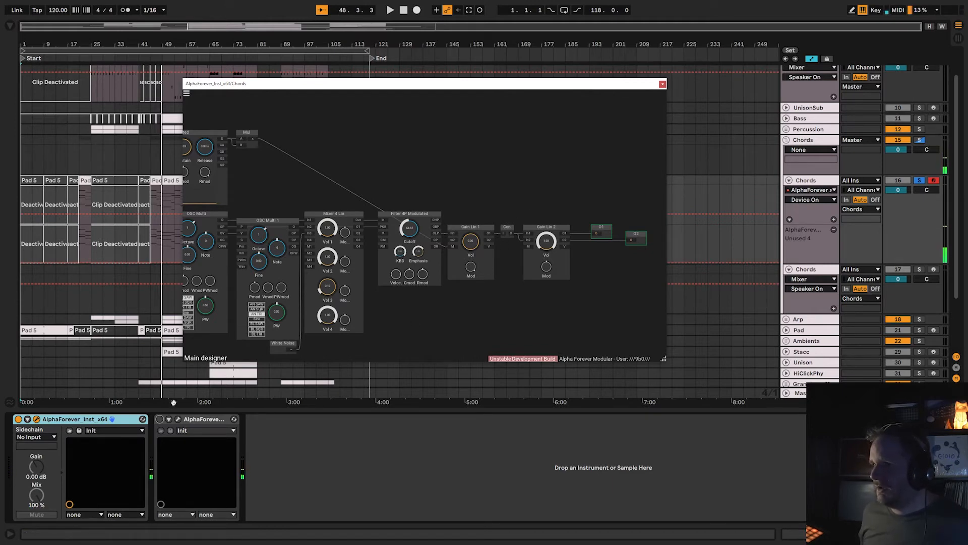
left_click(160, 420)
Open the AlphaForever_x64 effect patch, examine its Plate Reverb, Custom Function, envelope follower, mixer and EQ modules, and close it.
left_click(178, 419)
scroll(561, 313, "down", 2)
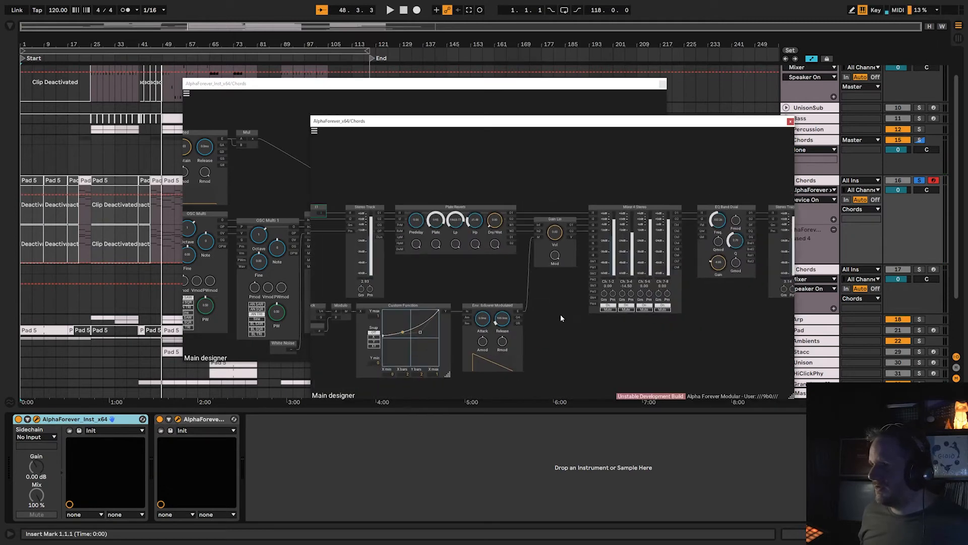
left_click_drag(347, 340, 476, 319)
left_click_drag(628, 260, 388, 276)
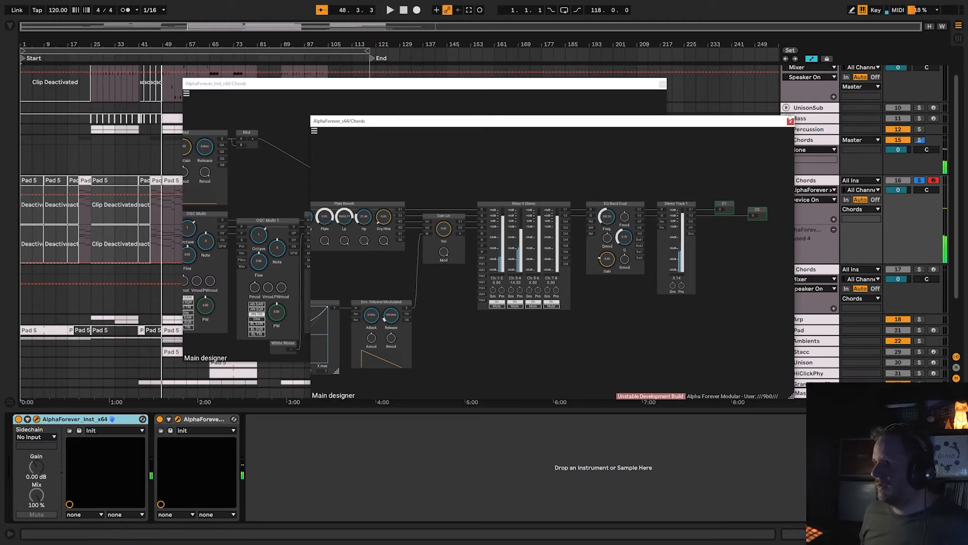
left_click(790, 121)
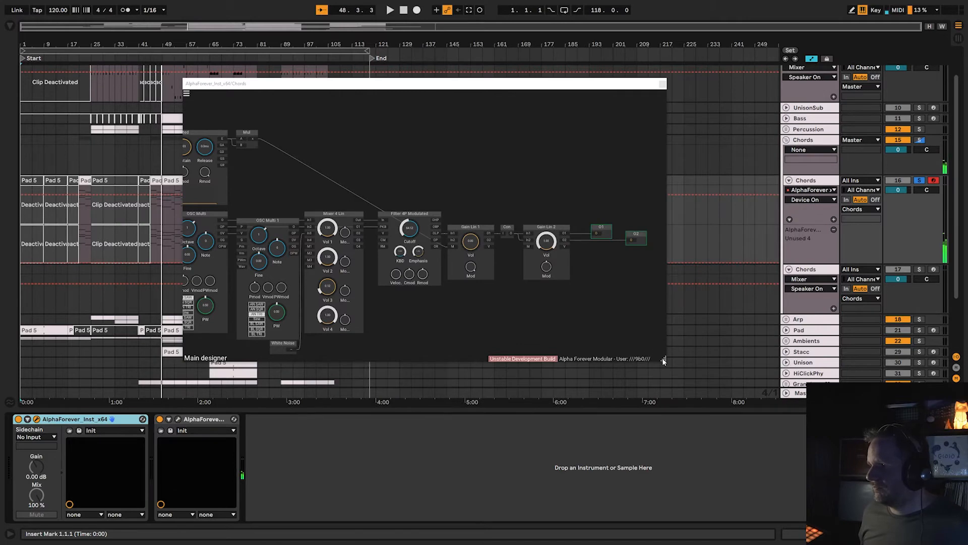
Enlarge the first Chords instrument patch, examine its ADSR, OSC Multi, mixer and filter settings, and close it.
left_click_drag(663, 360, 897, 512)
scroll(482, 374, "up", 5)
left_click_drag(482, 374, 808, 474)
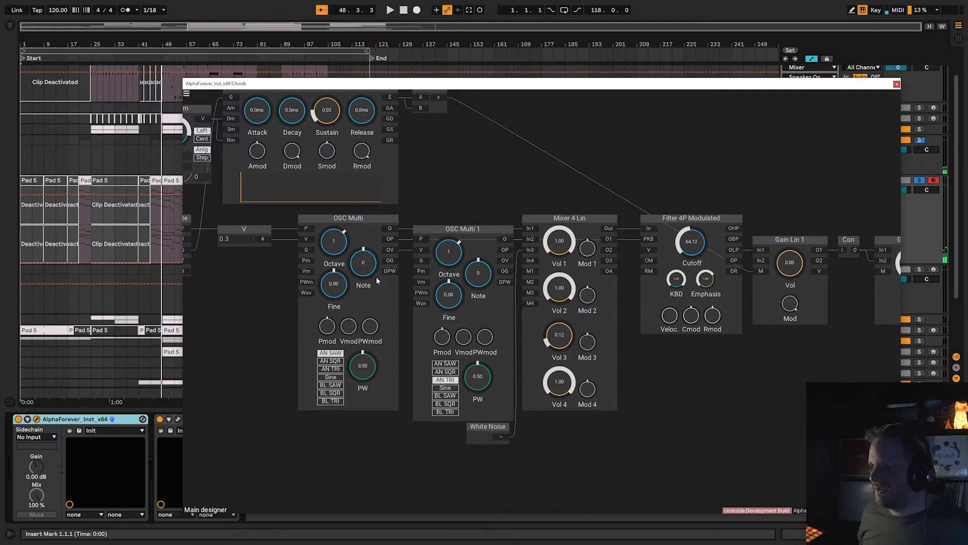
scroll(550, 158, "down", 3)
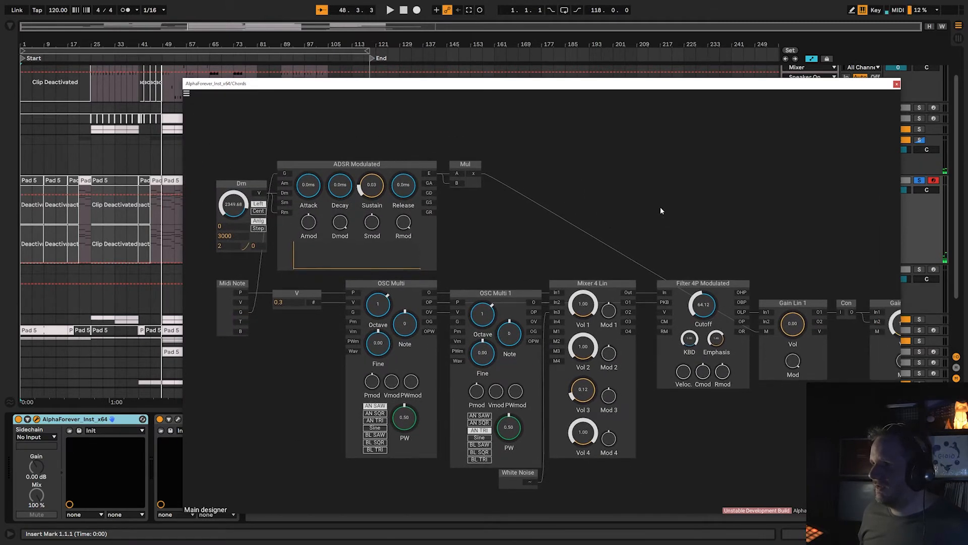
left_click(896, 84)
Solo and arm the second Chords track instead, and open its AlphaForever_Inst_x64 patch in an enlarged window.
left_click(920, 269)
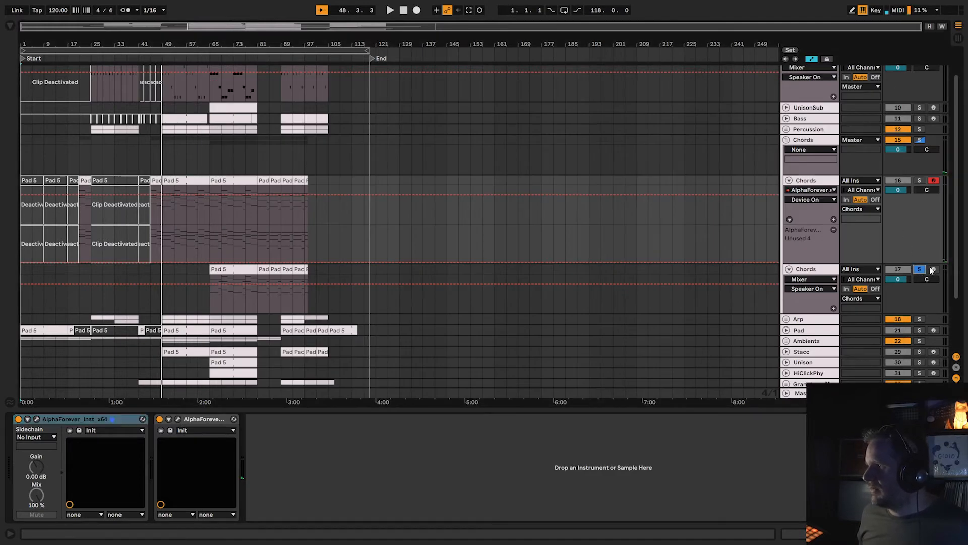
left_click(814, 271)
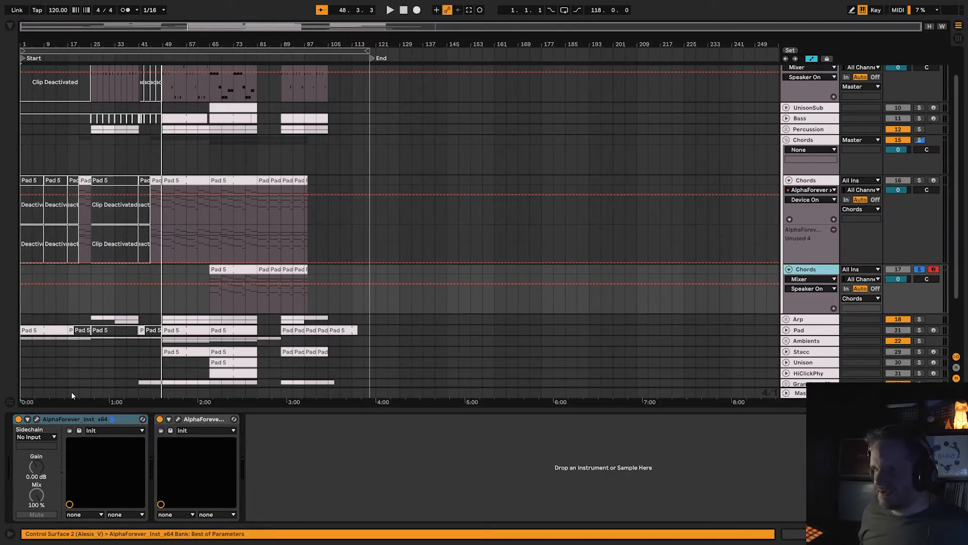
left_click(36, 420)
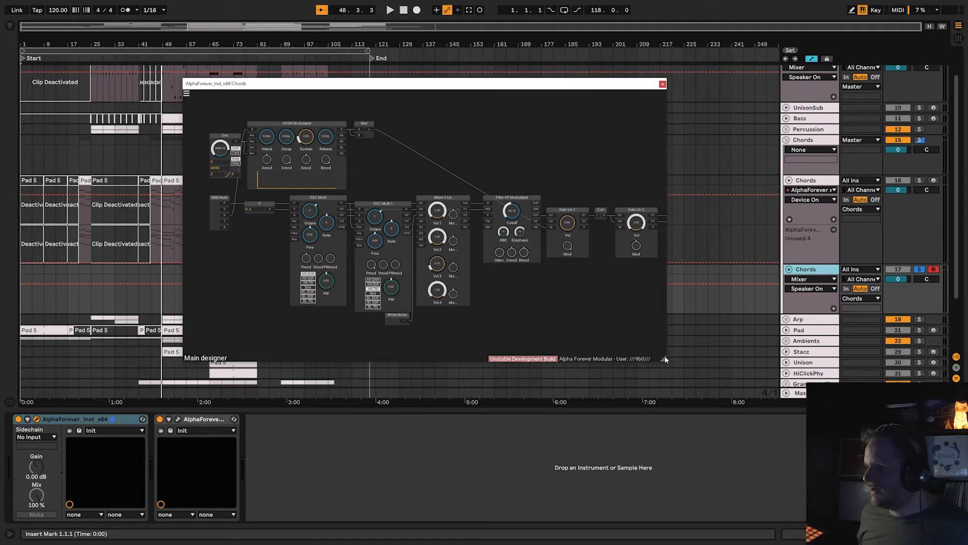
left_click_drag(665, 360, 886, 476)
left_click_drag(541, 364, 635, 453)
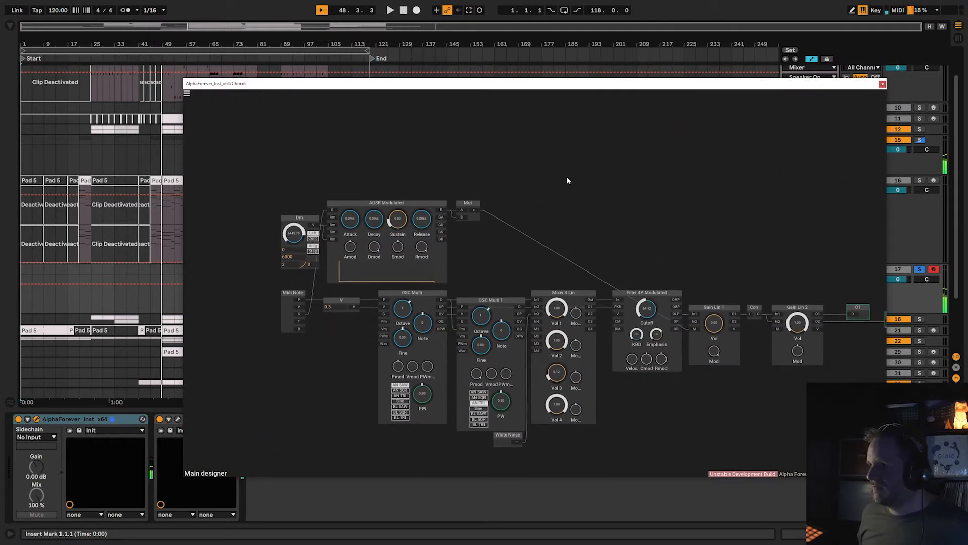
Open the second Chords track's AlphaForever_x64 effect patch, view its Stereo Track and Plate Reverb modules, and close it.
left_click(175, 419)
left_click(175, 419)
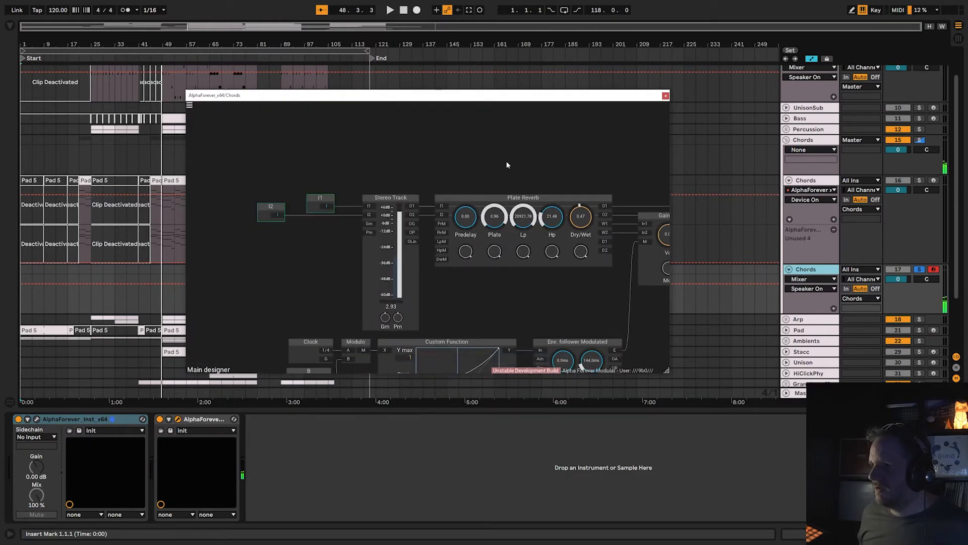
left_click(666, 97)
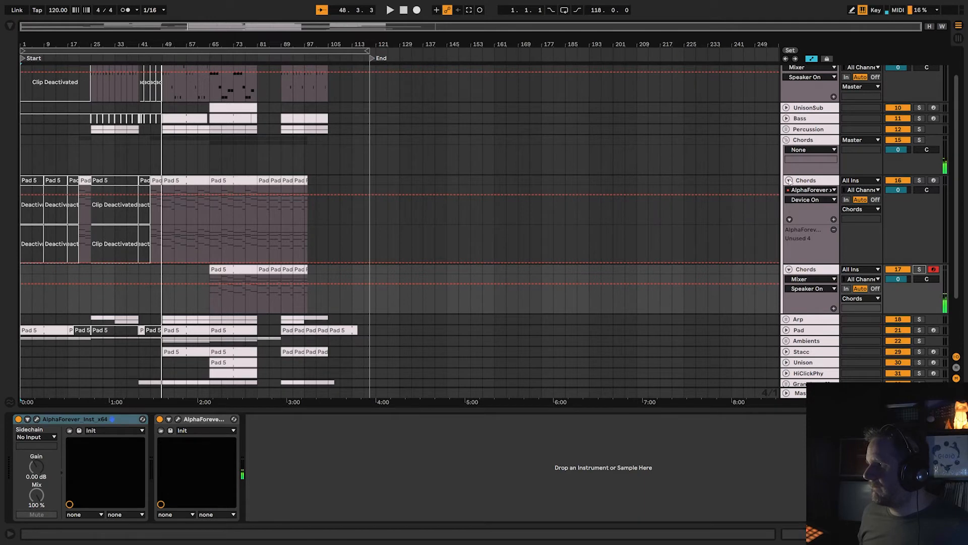
Collapse both individual Chords tracks, and select the Chords group.
left_click(789, 181)
left_click(789, 191)
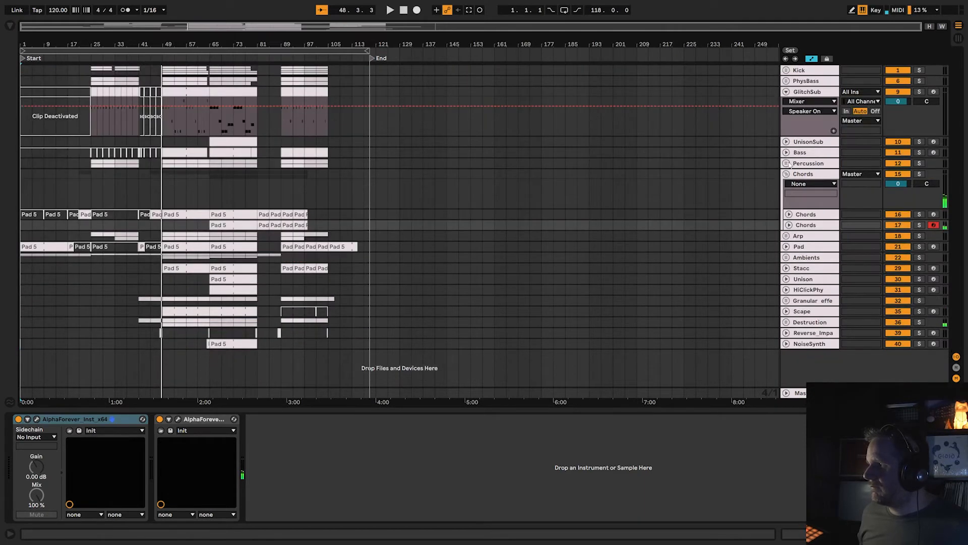
left_click(798, 176)
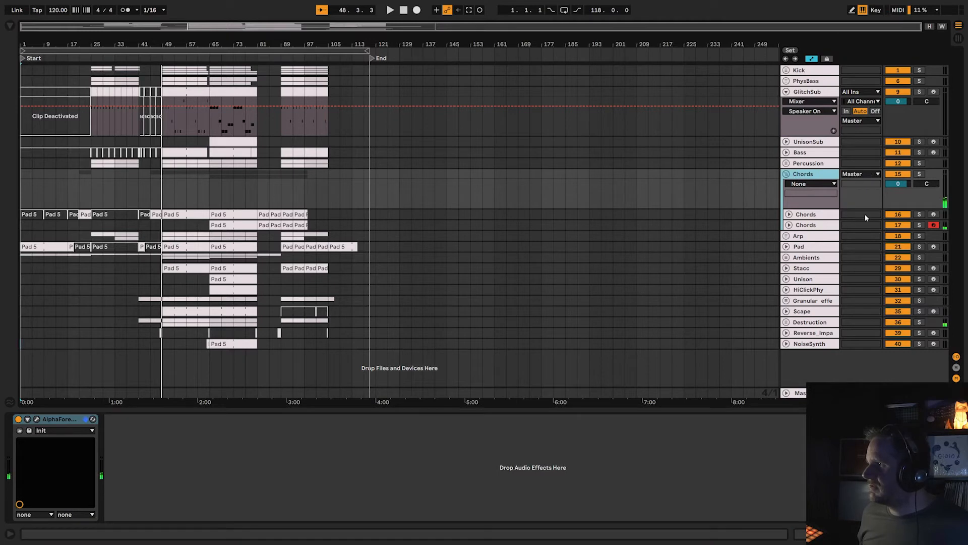
Turn off both AlphaForever devices on the second Chords track, and select the Destruction group.
left_click(822, 225)
left_click(160, 419)
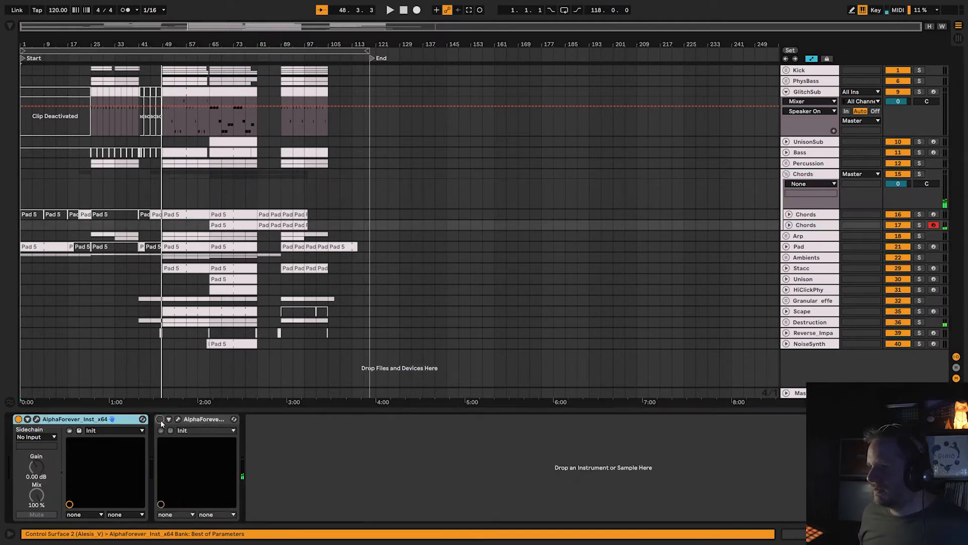
left_click(19, 419)
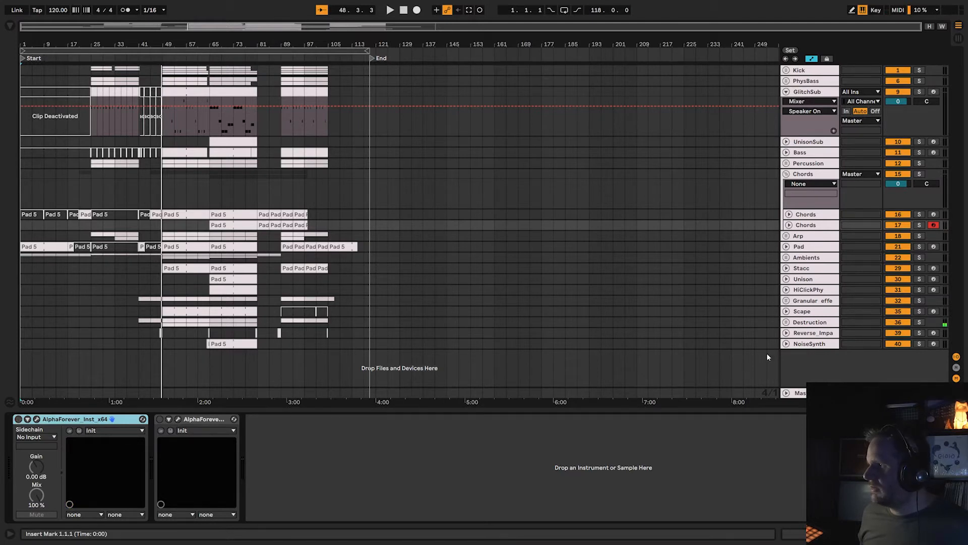
left_click(805, 325)
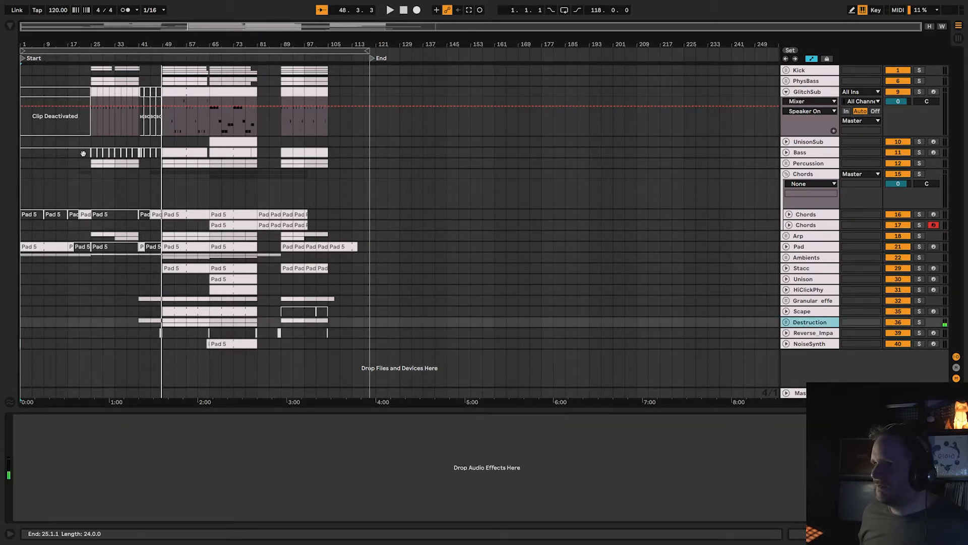
Place the insert marker at bar 25 on the Chords group, collapse the group, and select the Arp group.
left_click(91, 194)
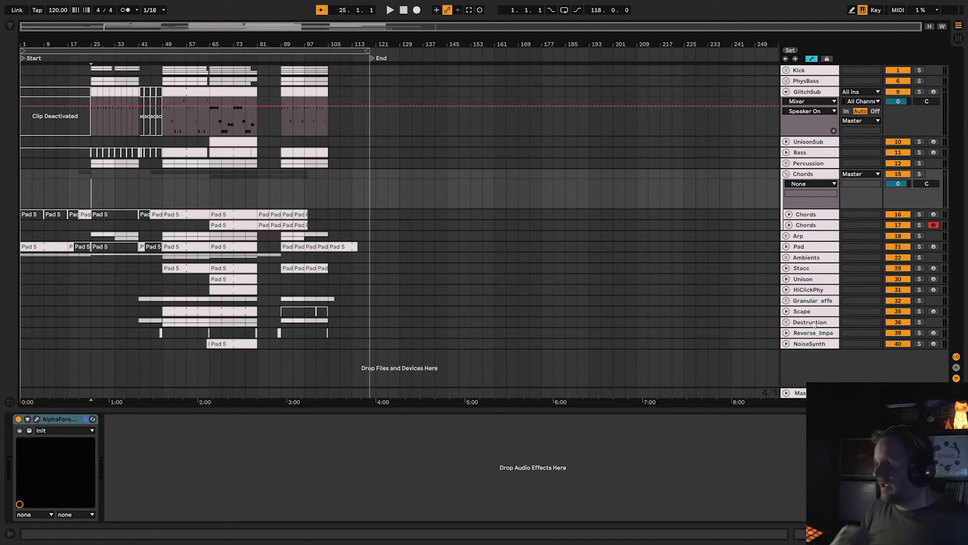
left_click(787, 173)
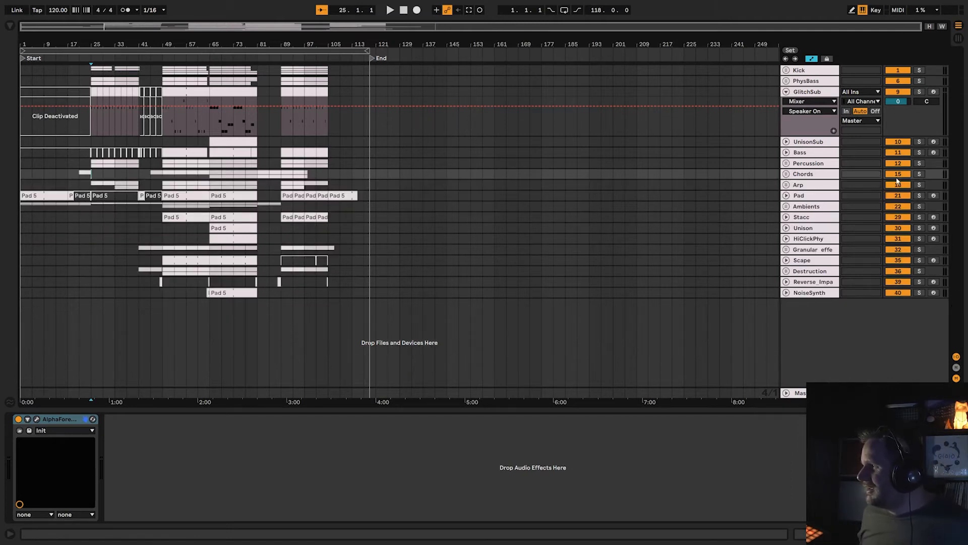
left_click(817, 187)
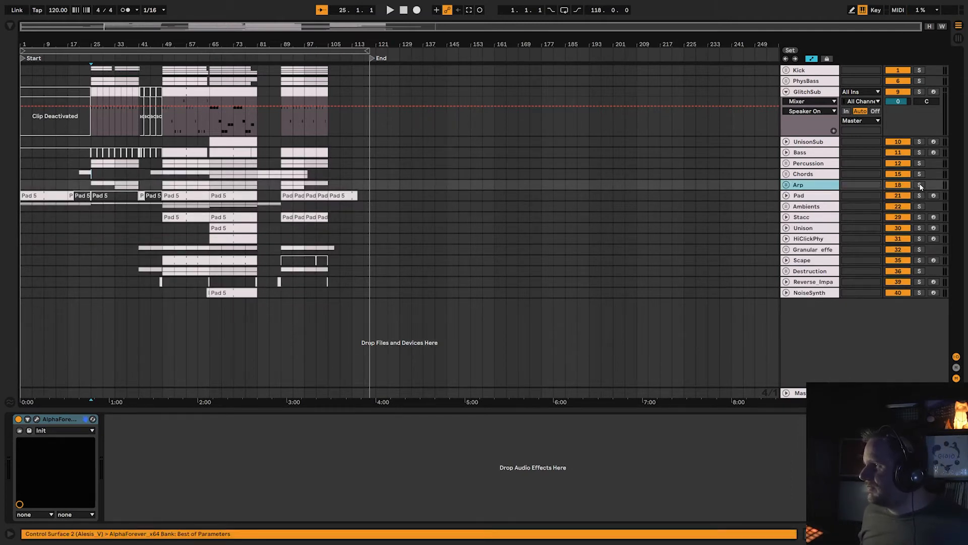
Expand the Arp group, solo it, and audition it from bar 25.
left_click(787, 184)
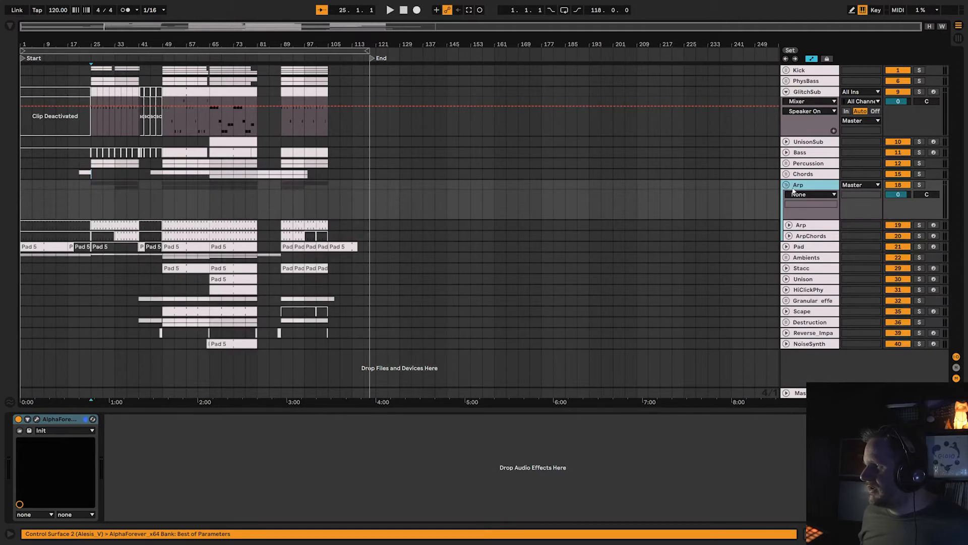
left_click(920, 185)
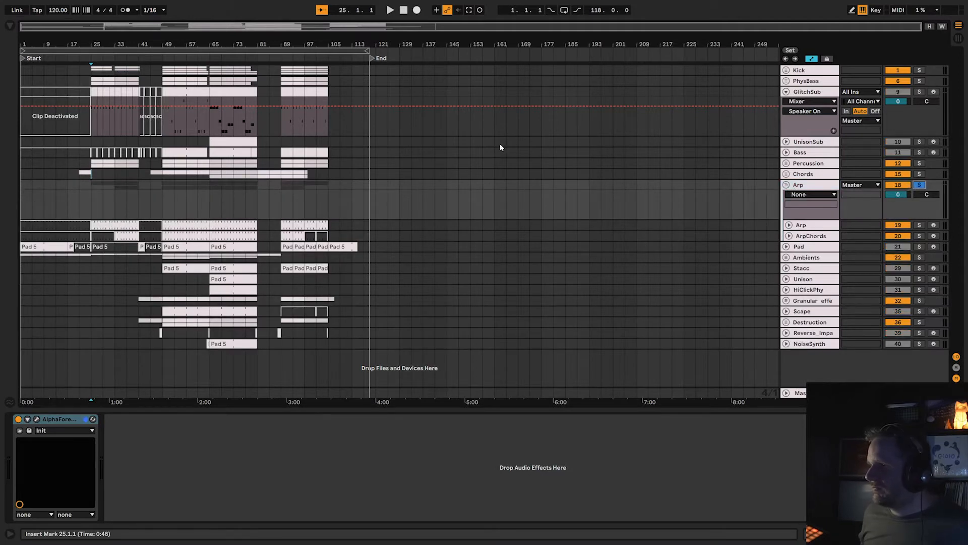
left_click(91, 57)
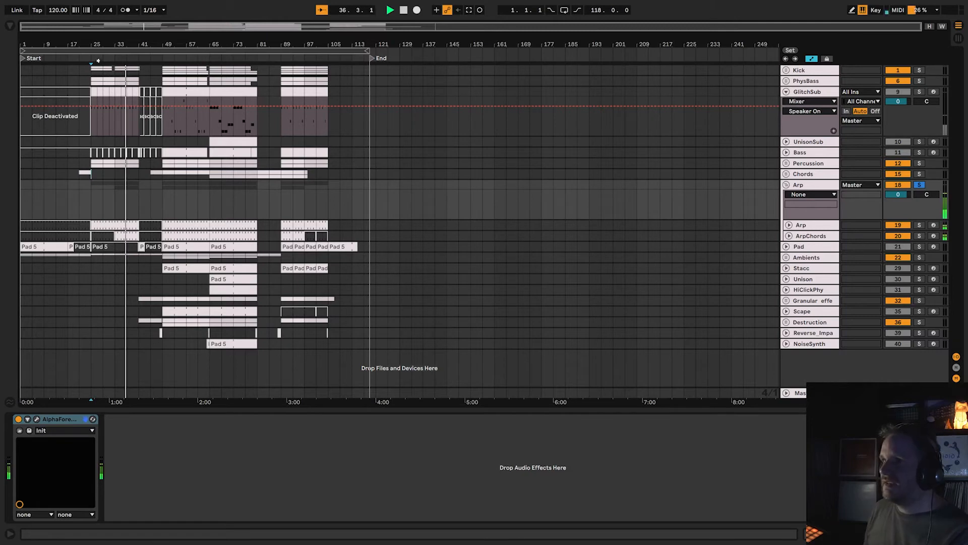
key("space")
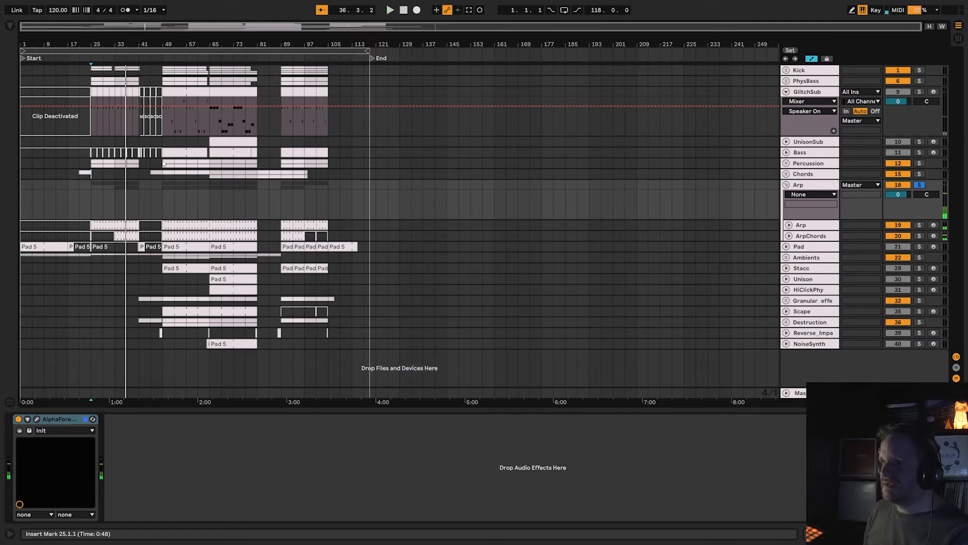
Solo the individual Arp track inside the group and play it briefly from bar 25.
left_click(800, 225)
left_click(920, 225)
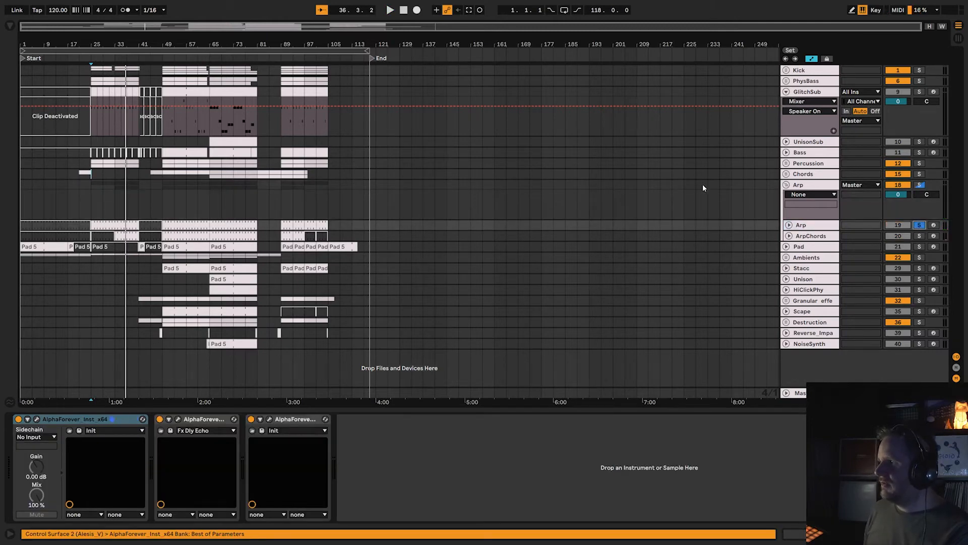
left_click(89, 59)
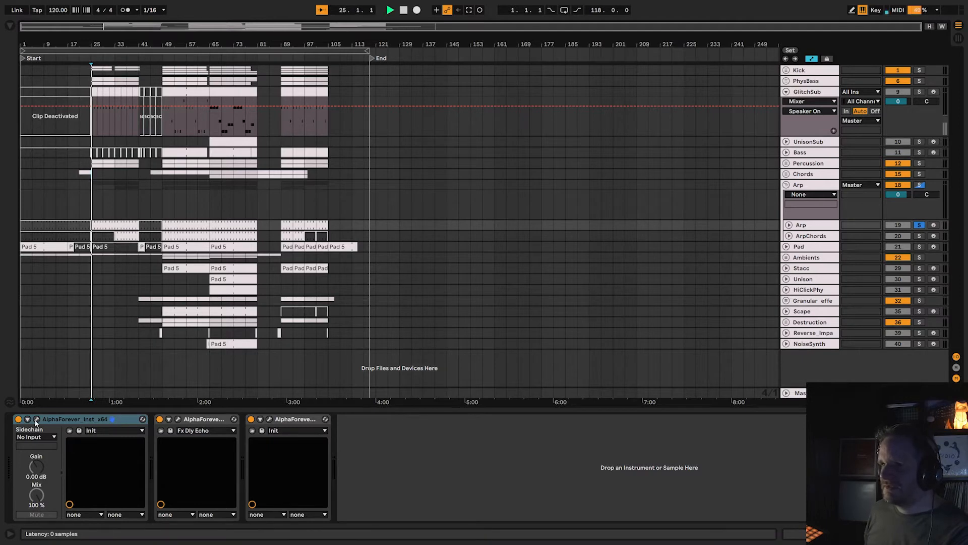
key("space")
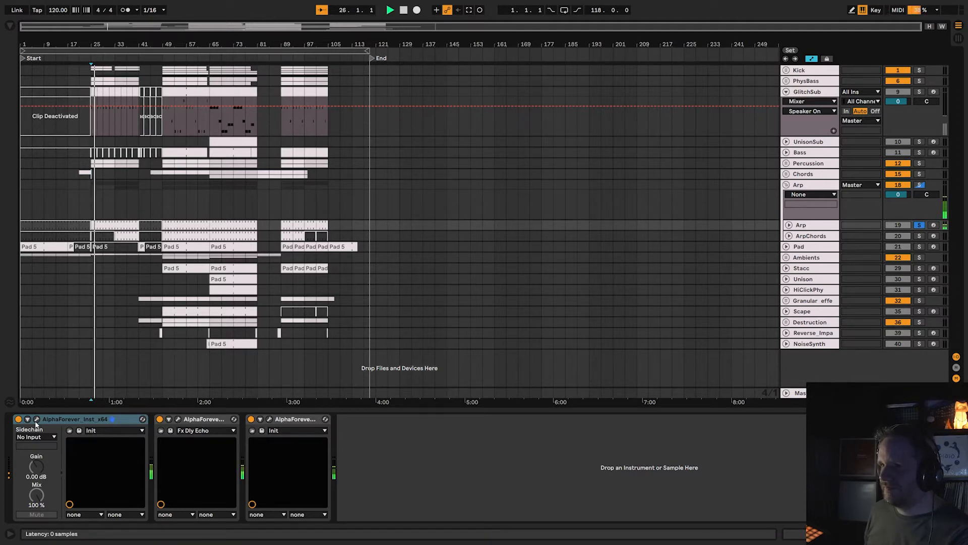
Turn off the Arp group's AlphaForever device, replay the soloed track from bar 25, and select the individual Arp track.
left_click(802, 184)
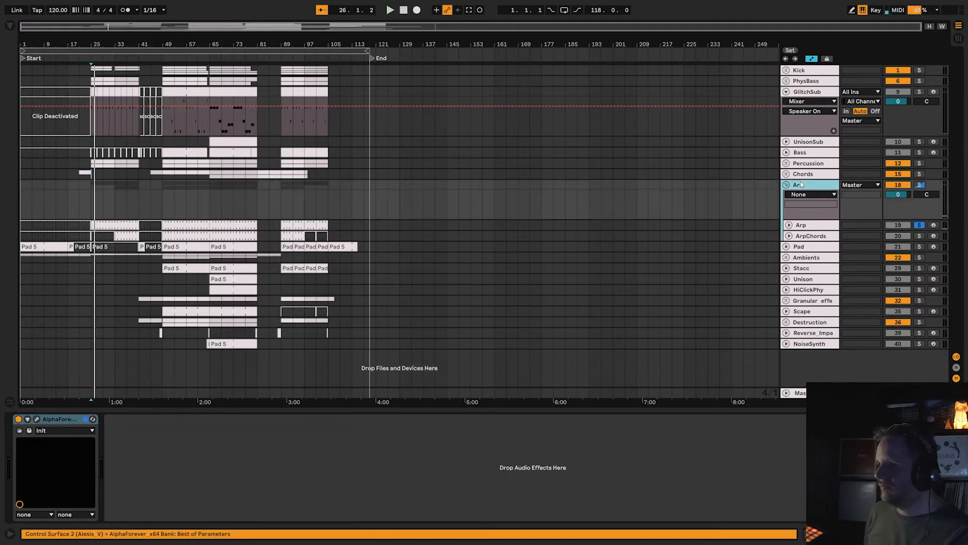
left_click(19, 419)
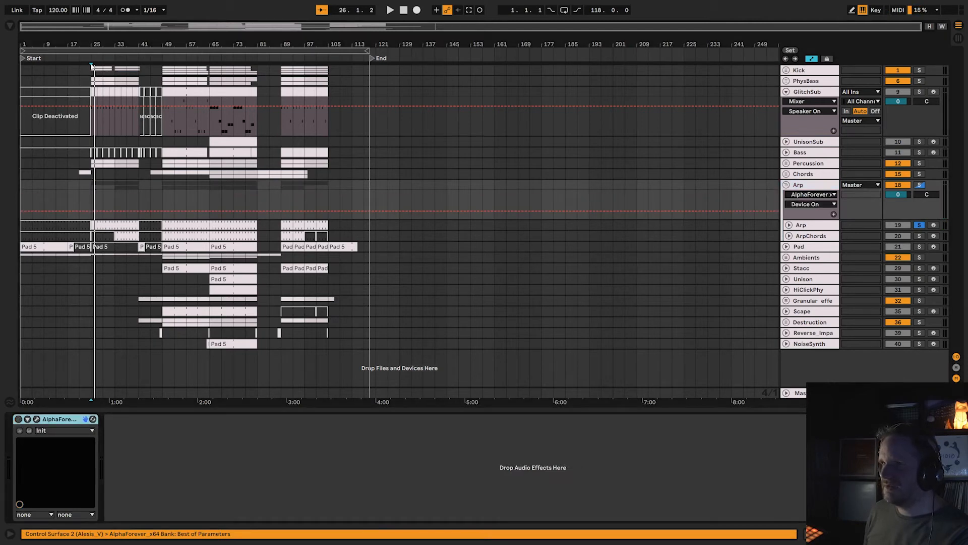
left_click(90, 59)
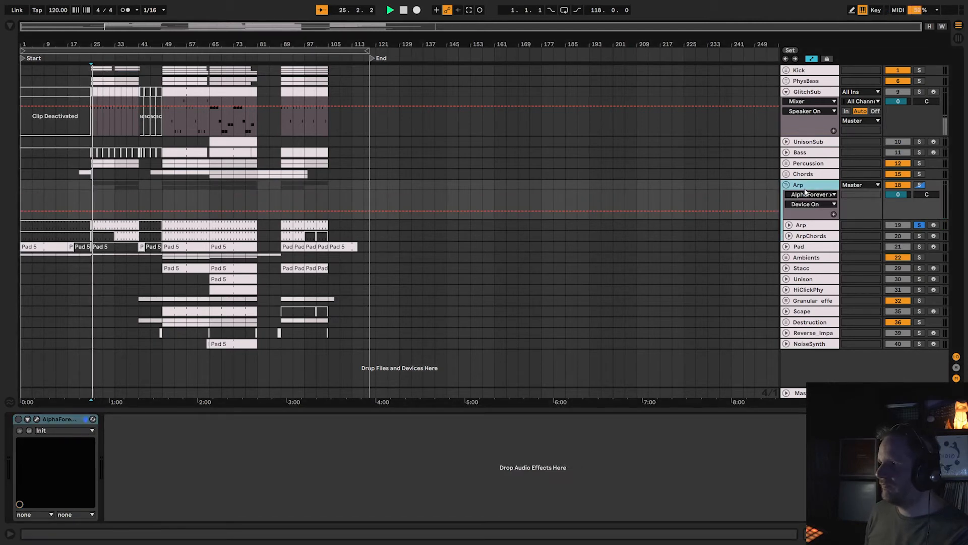
left_click(801, 225)
key("space")
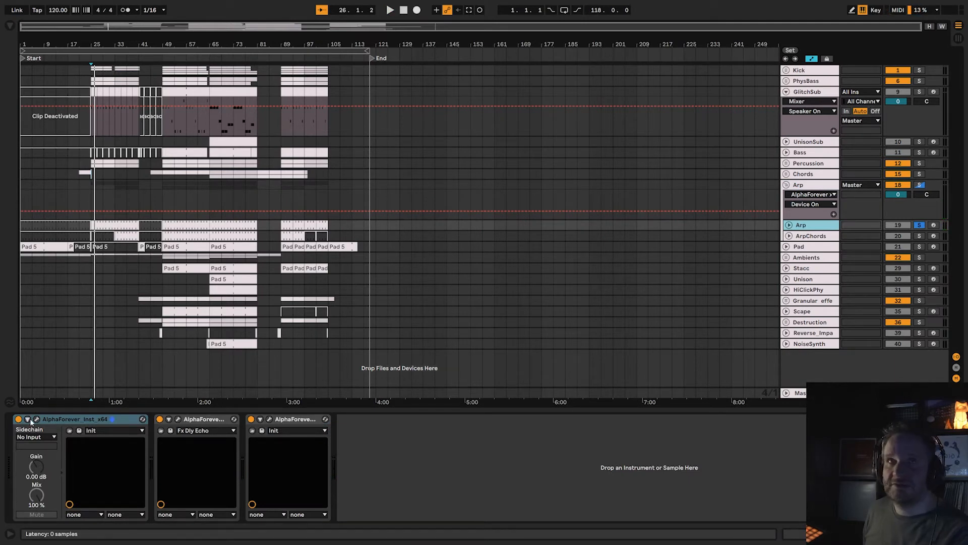
Open the Arp track's AlphaForever_Inst_x64 patch in an enlarged window, with both of the track's effect devices turned off.
left_click(37, 419)
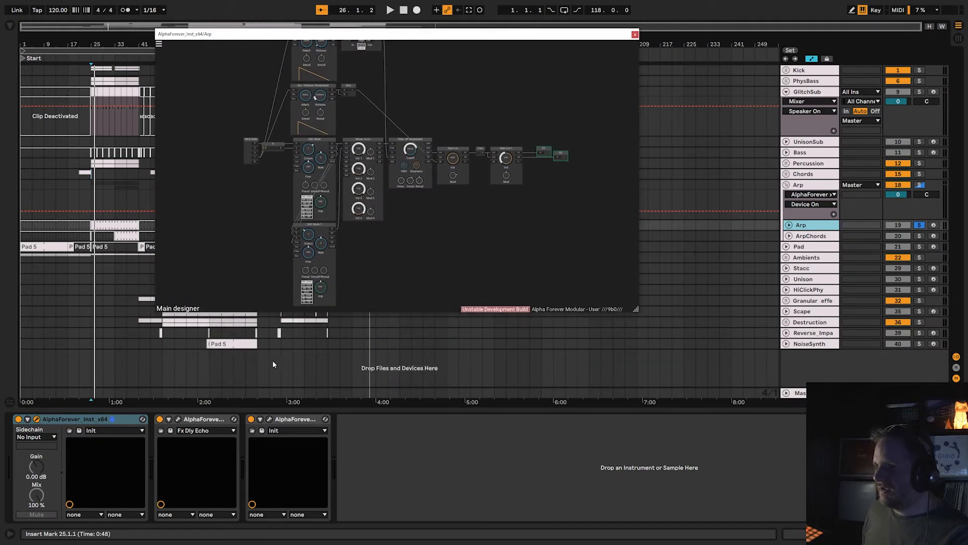
left_click(160, 419)
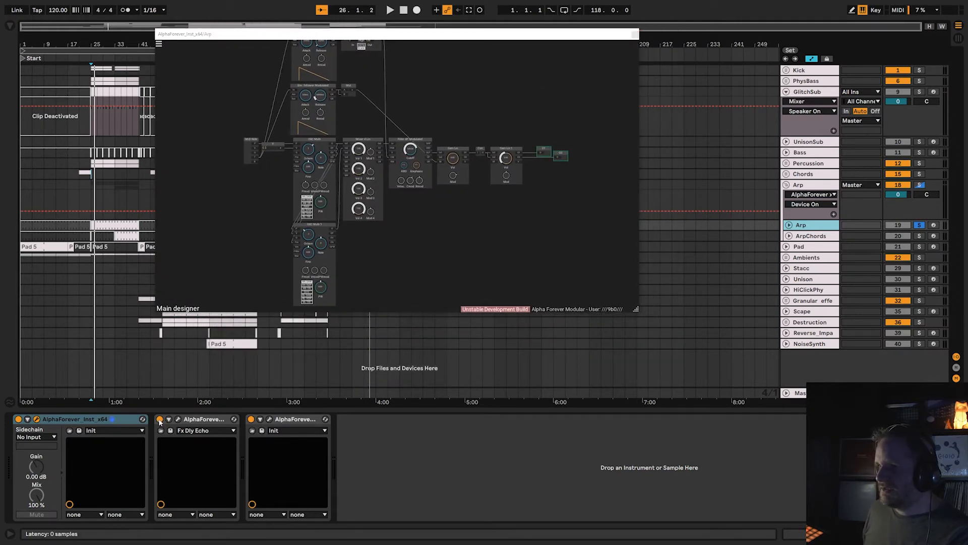
left_click(251, 420)
left_click_drag(633, 309, 654, 343)
left_click_drag(637, 309, 964, 525)
Examine the Arp instrument patch's envelope followers, OSC Multi modules, mixer, filter and gain stages, playing a short passage.
scroll(492, 292, "up", 1)
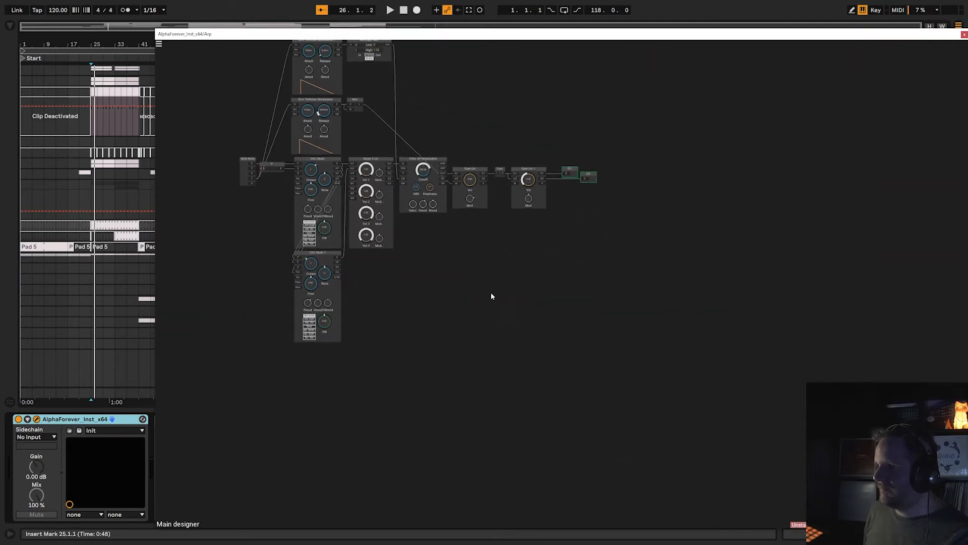
left_click_drag(427, 261, 658, 412)
scroll(658, 411, "up", 4)
left_click_drag(676, 235, 631, 196)
key("space")
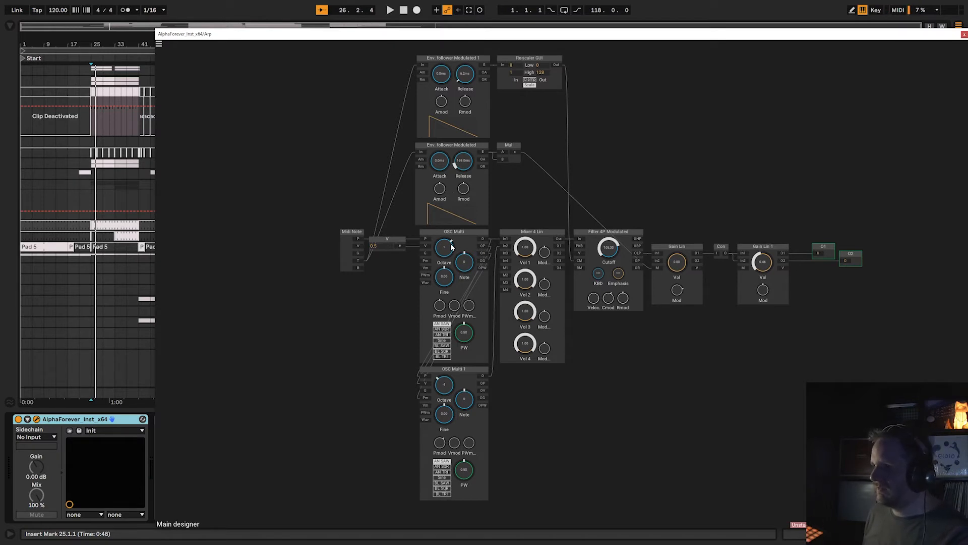
left_click_drag(694, 367, 574, 366)
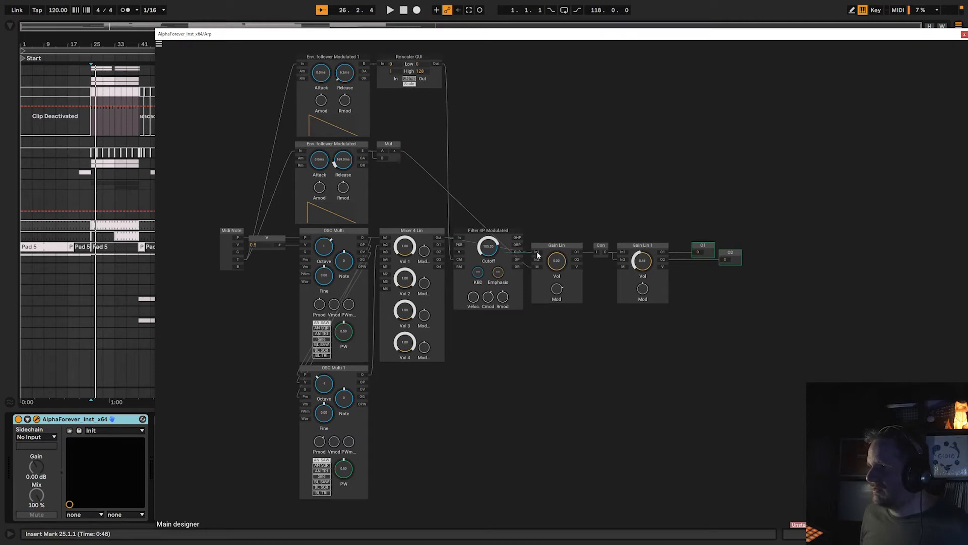
Arm the individual Arp track for live playing, examine its patch's filter-to-gain connections, and close the patch.
left_click_drag(592, 35, 360, 78)
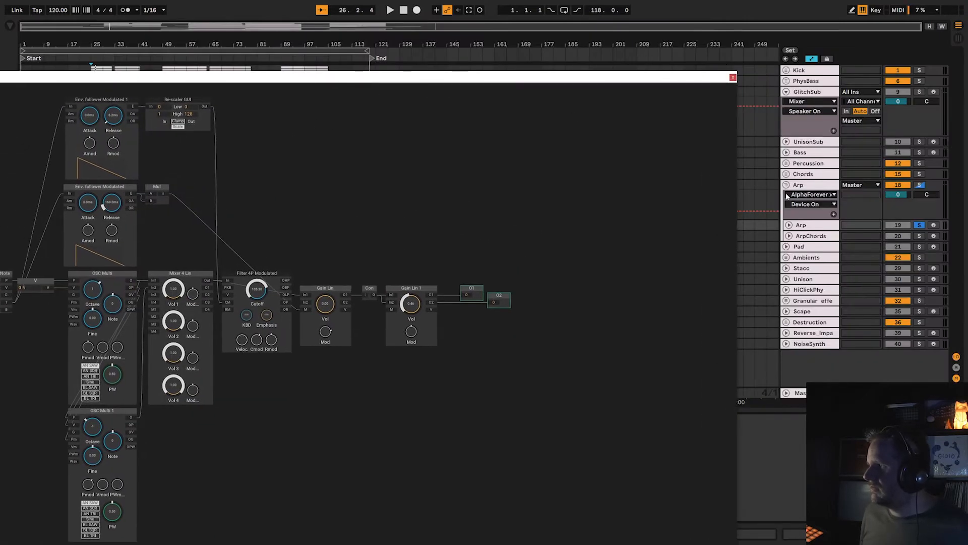
left_click(933, 225)
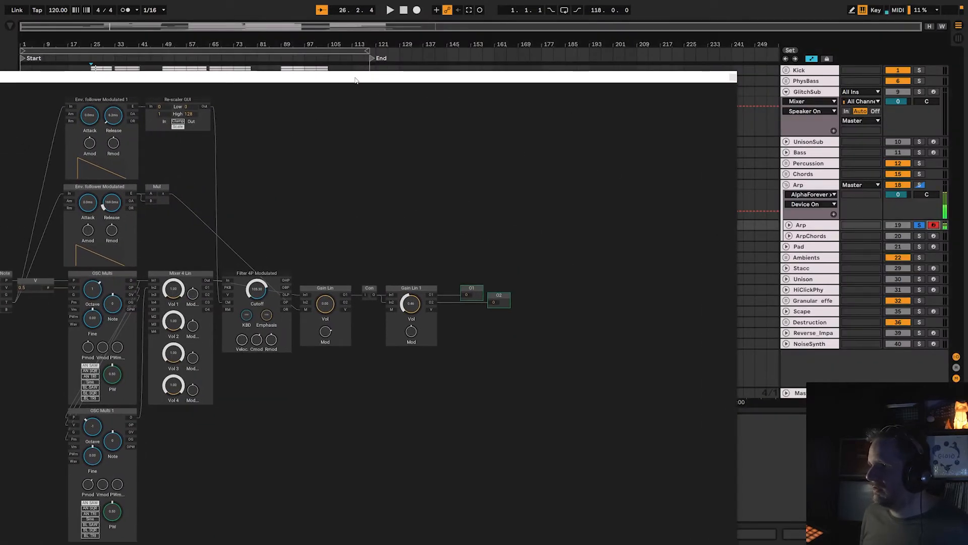
left_click_drag(355, 80, 465, 89)
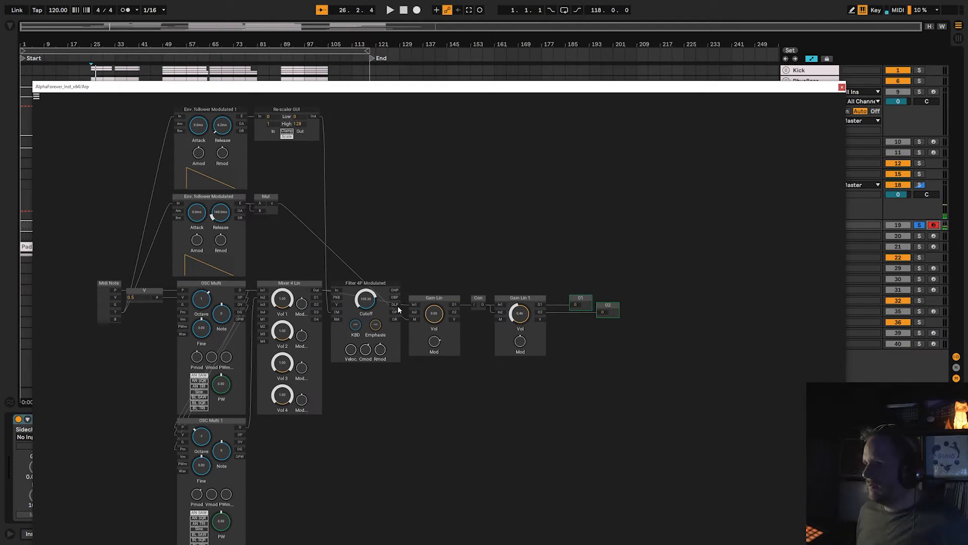
left_click_drag(398, 305, 418, 305)
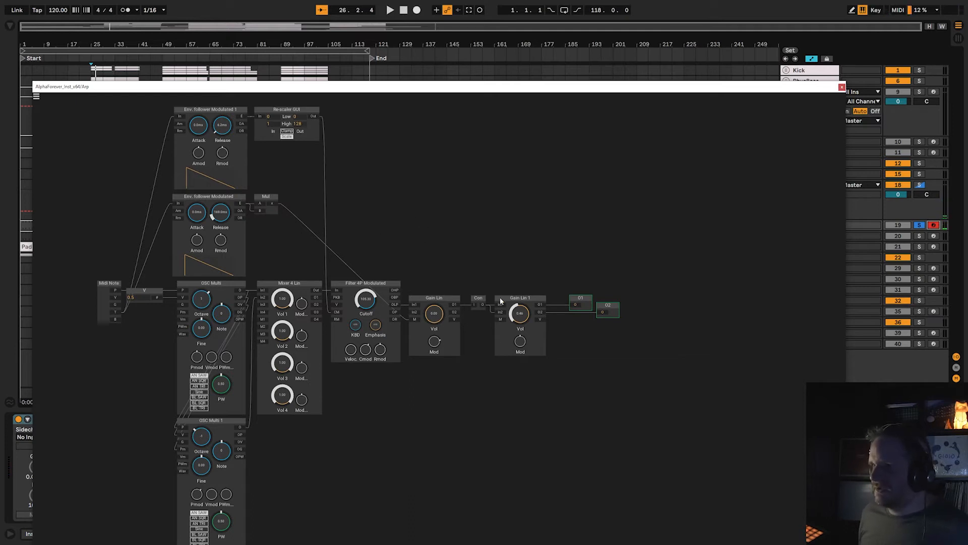
left_click_drag(465, 241, 525, 205)
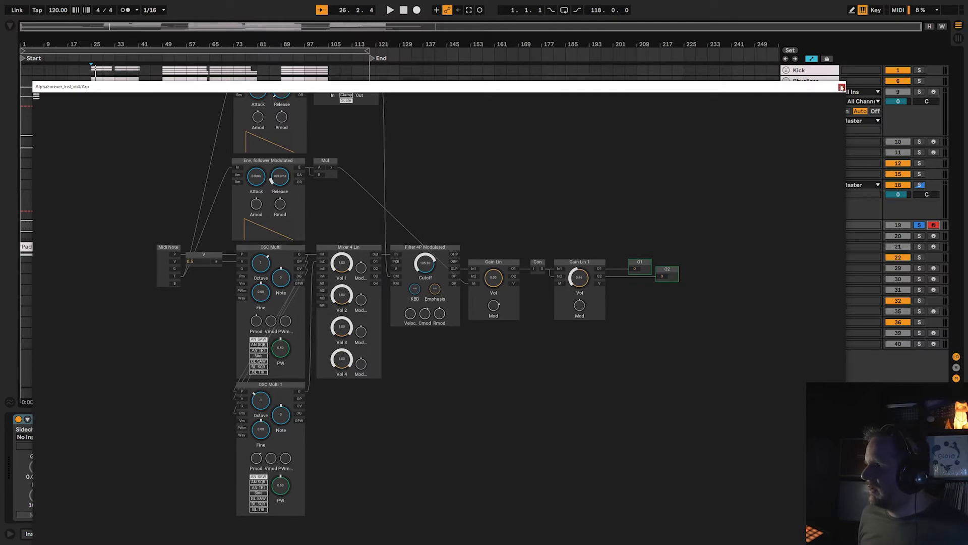
left_click(842, 87)
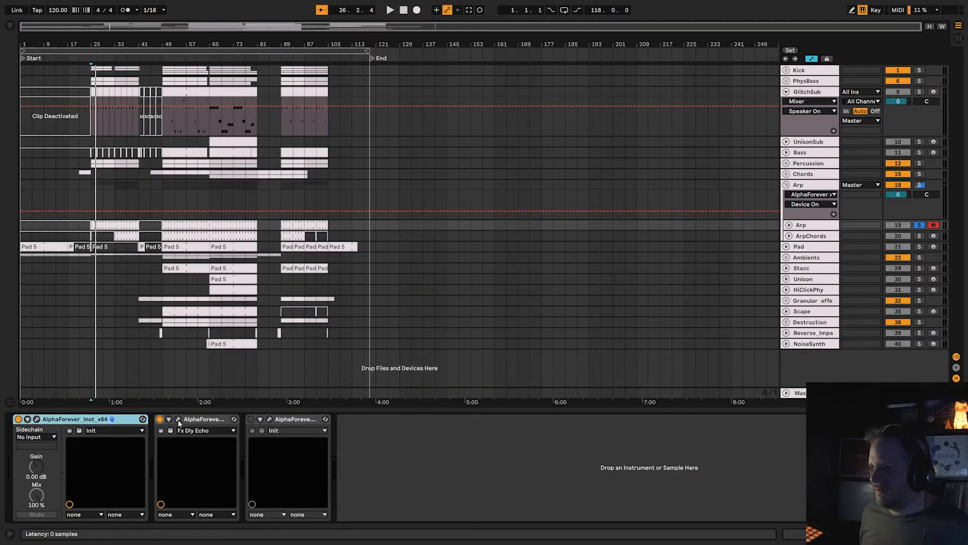
View the Arp track's Fx Dly Echo patch and its EQ and compressor patch, close both, and turn the last effect back on.
left_click(178, 419)
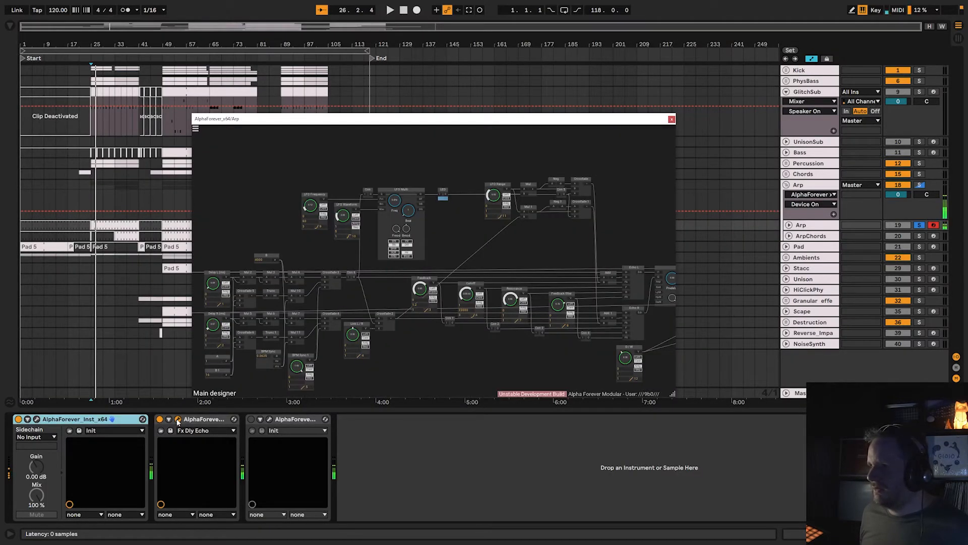
left_click(268, 420)
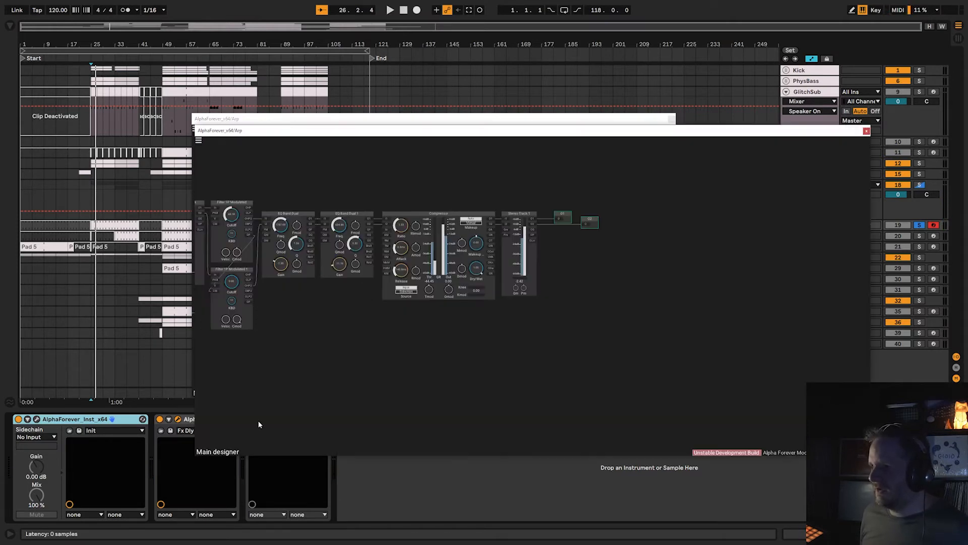
left_click_drag(349, 332, 592, 354)
left_click_drag(625, 218, 523, 228)
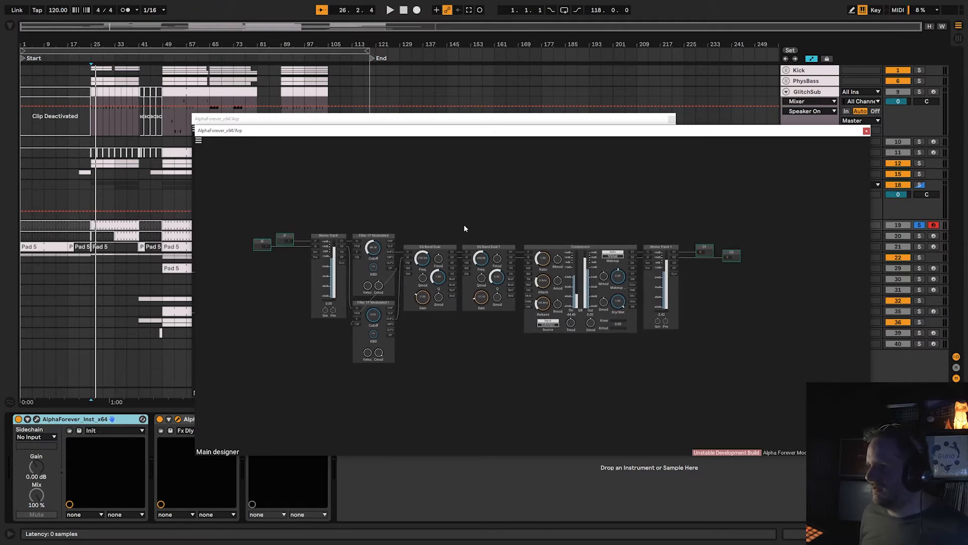
scroll(423, 213, "up", 3)
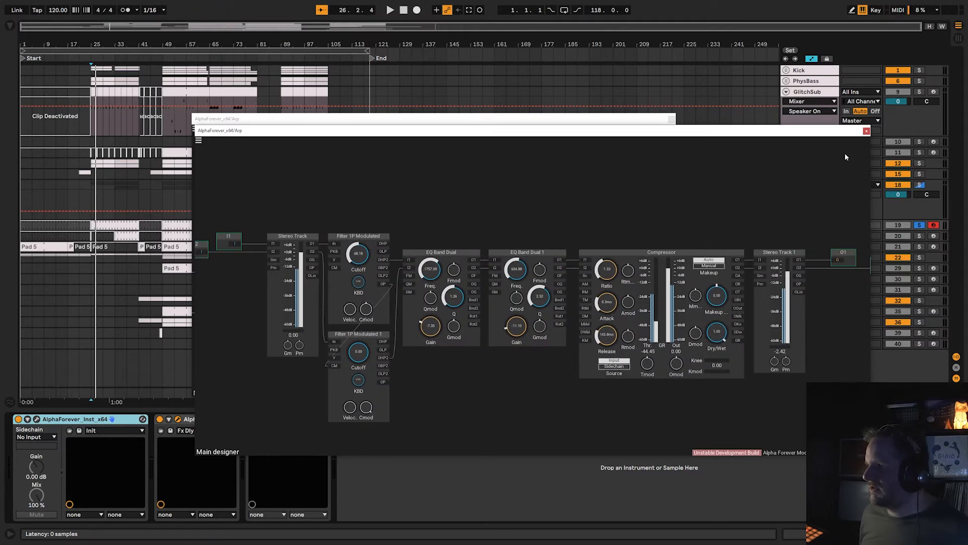
left_click(866, 131)
left_click(671, 120)
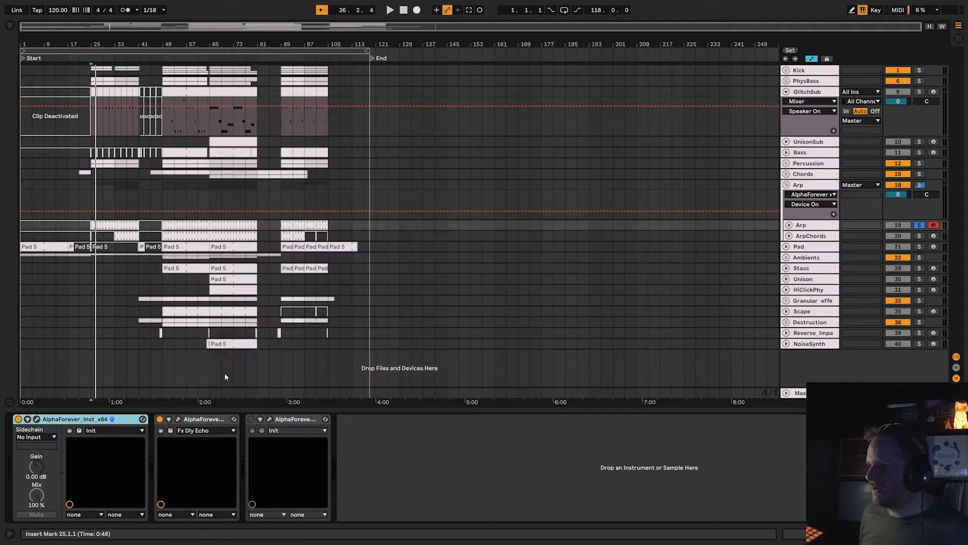
left_click(251, 420)
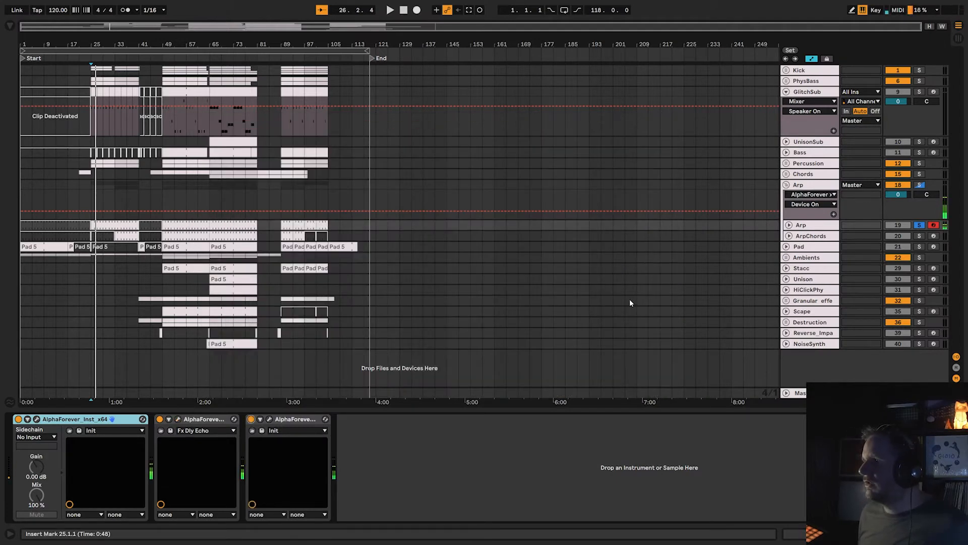
Solo the whole Arp group again, and compare ArpChords with Arp by arming each track in turn for live playing.
left_click(802, 235)
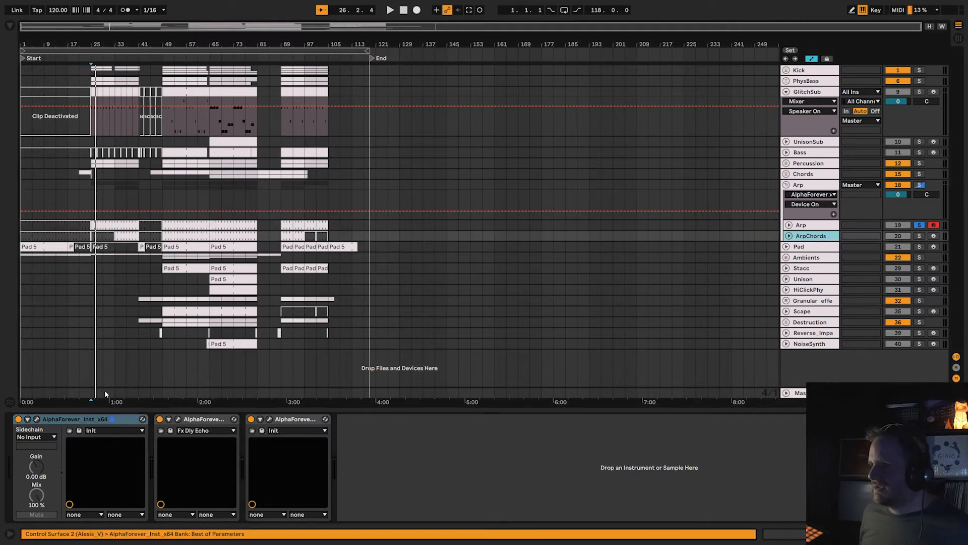
left_click(932, 225)
left_click(919, 185)
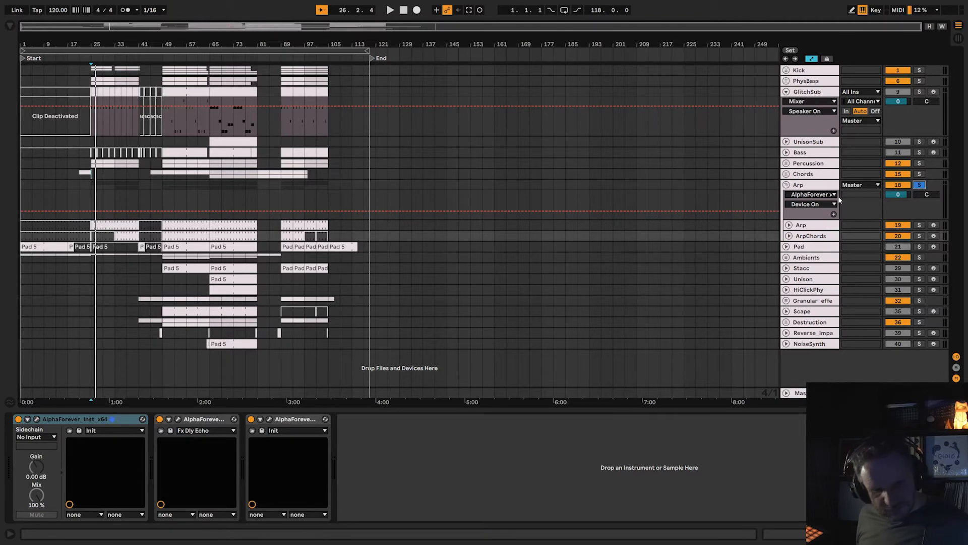
left_click(934, 236)
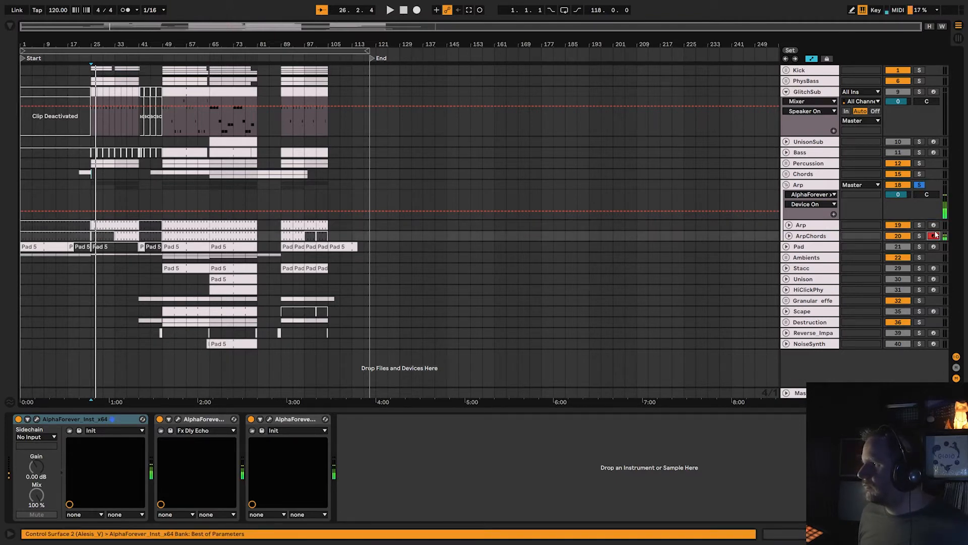
left_click(934, 225)
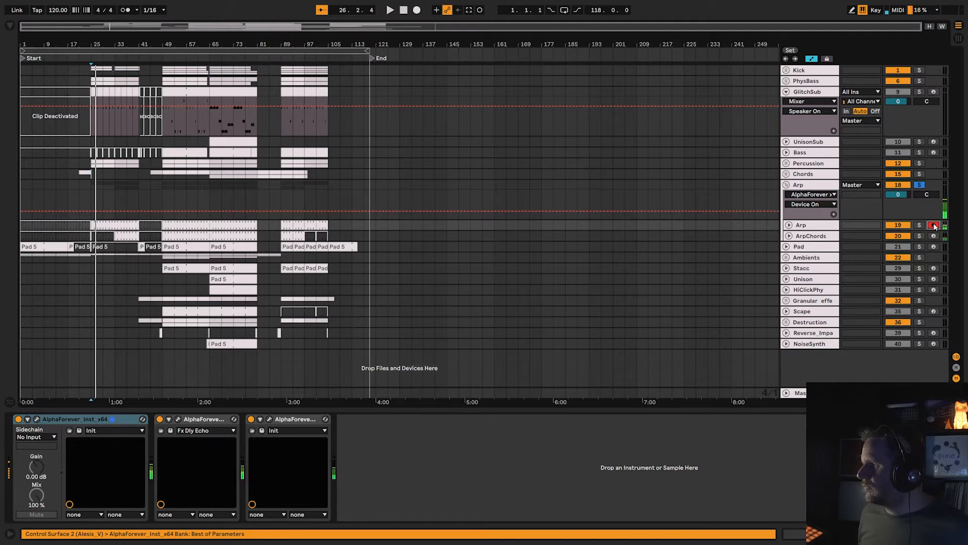
left_click(934, 236)
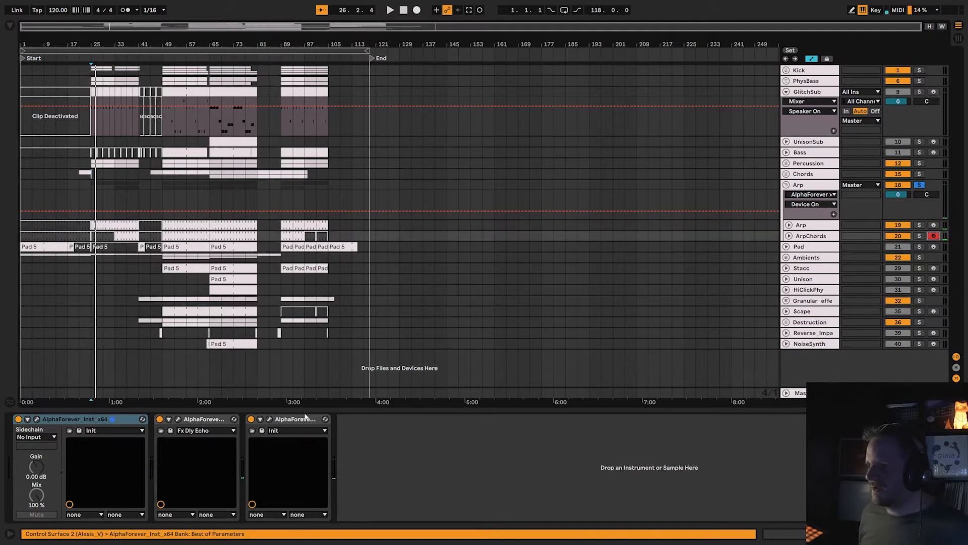
Disarm the ArpChords track, collapse the Arp group, and select the Pad track.
left_click(934, 236)
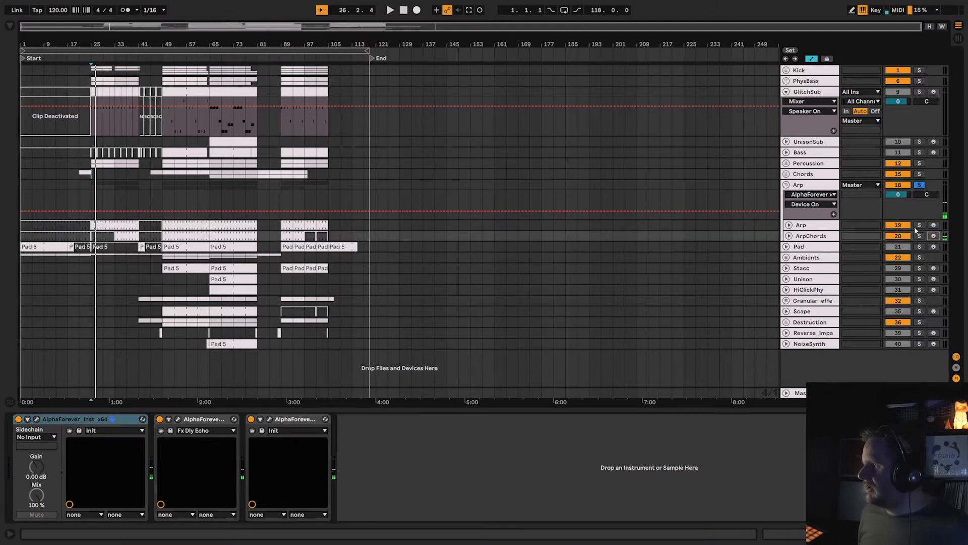
left_click(787, 185)
left_click(800, 196)
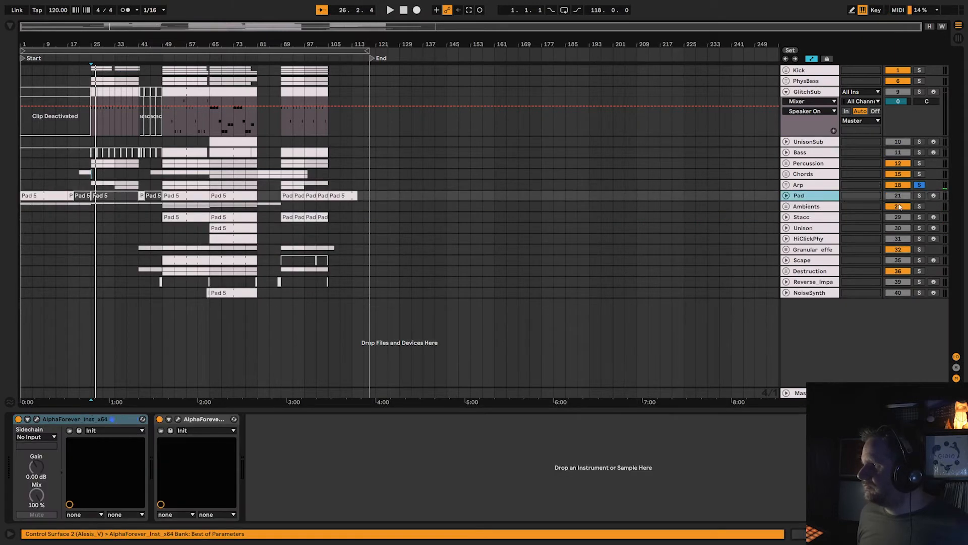
Arm the Pad track for live playing, solo it, and unfold it in the arrangement.
left_click(933, 195)
left_click(920, 196)
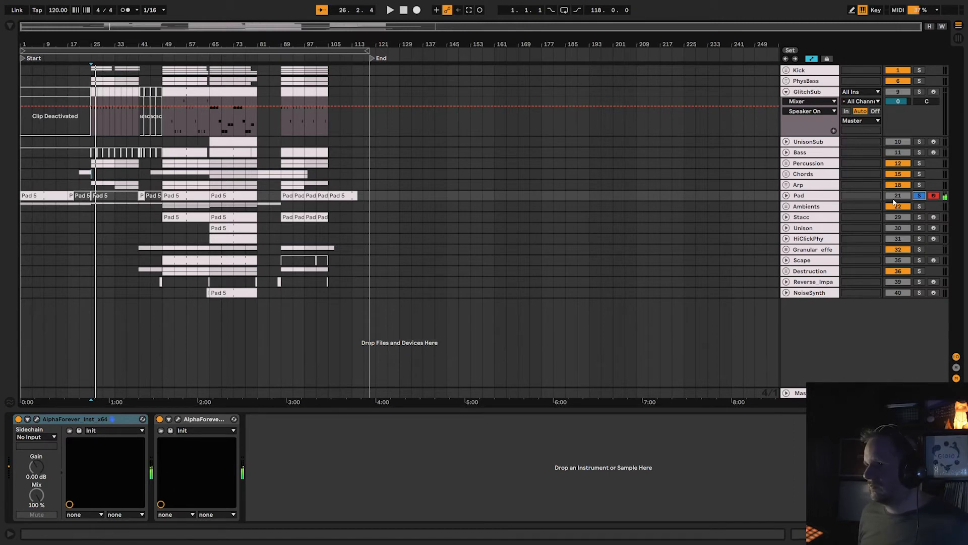
left_click(787, 195)
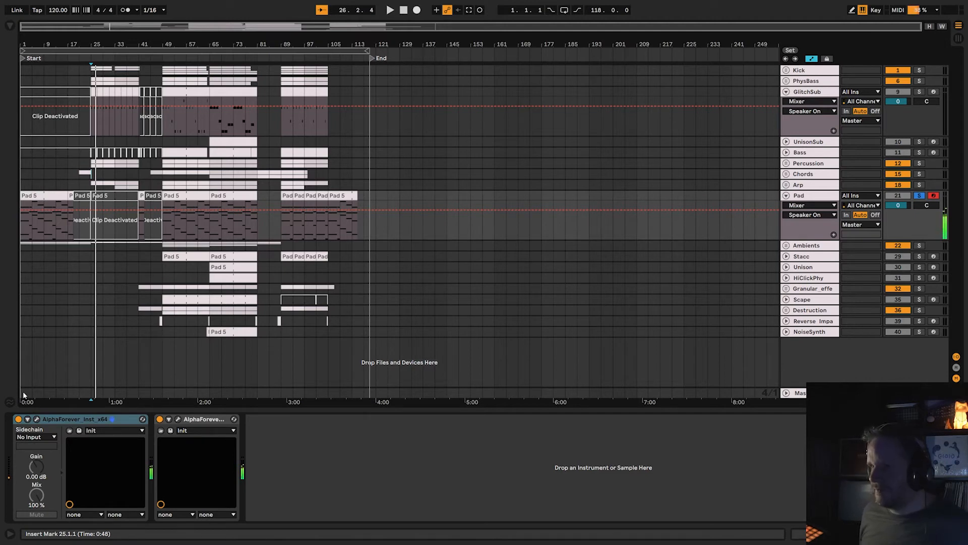
Open the Pad instrument patch in an enlarged window, examine its oscillators, mixers, envelopes and filter, and close it.
left_click(37, 419)
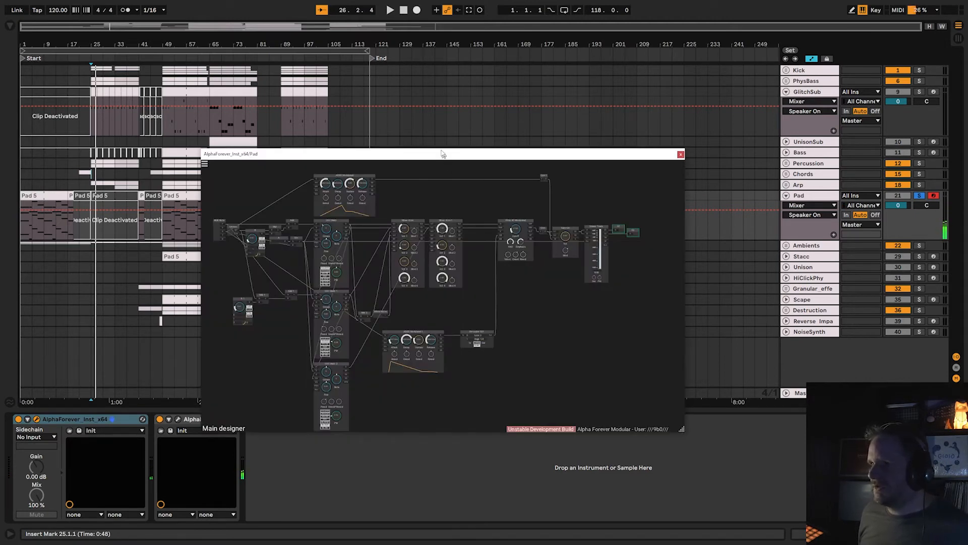
left_click_drag(442, 154, 327, 34)
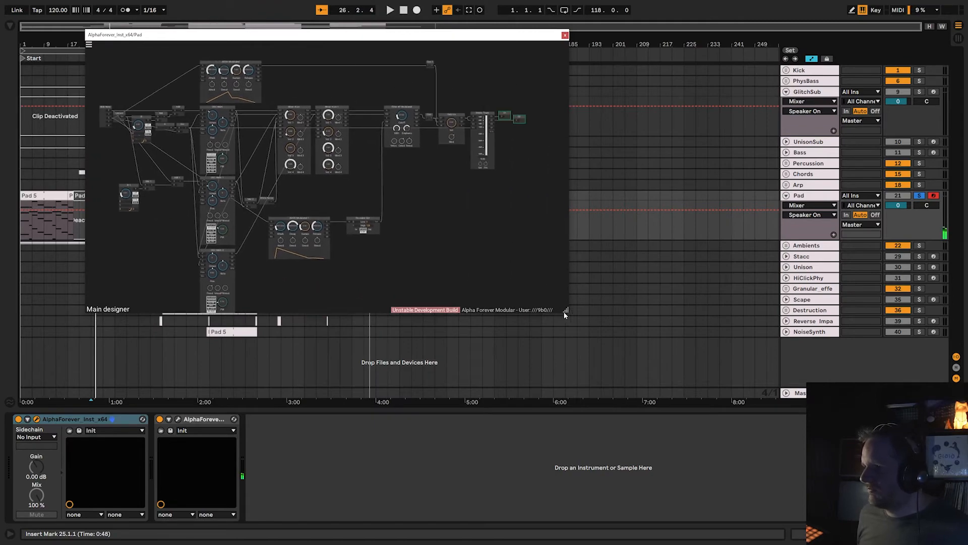
left_click_drag(566, 310, 927, 500)
scroll(380, 291, "up", 10)
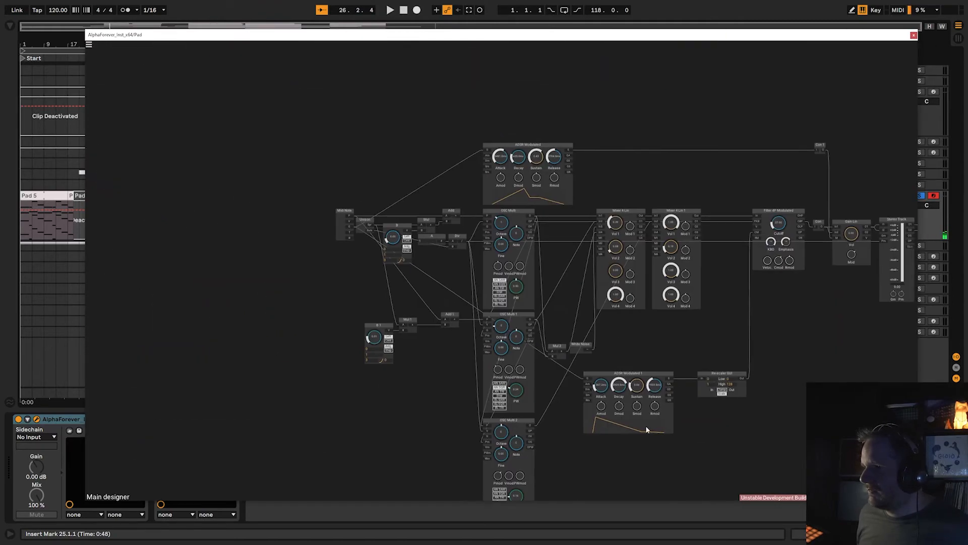
left_click_drag(351, 274, 346, 319)
left_click_drag(456, 293, 458, 204)
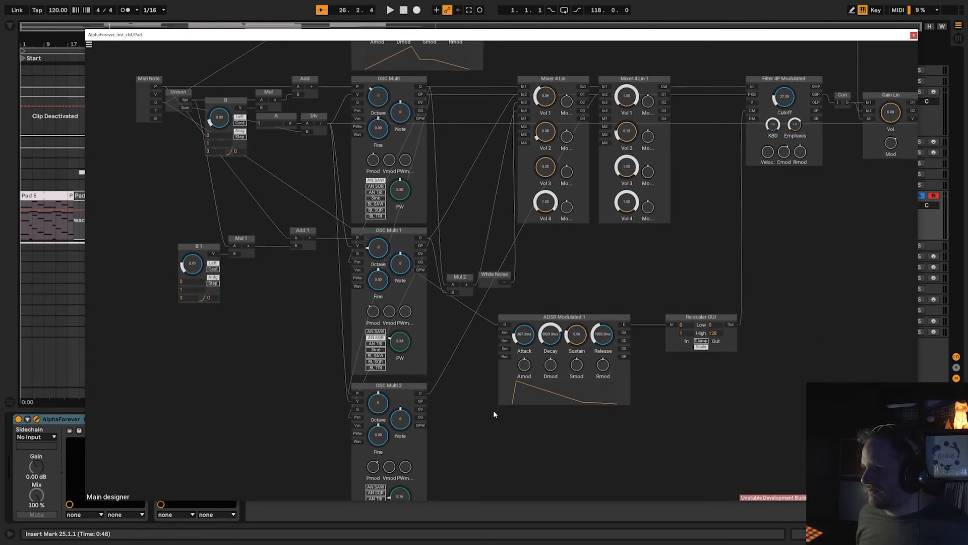
left_click_drag(493, 410, 484, 358)
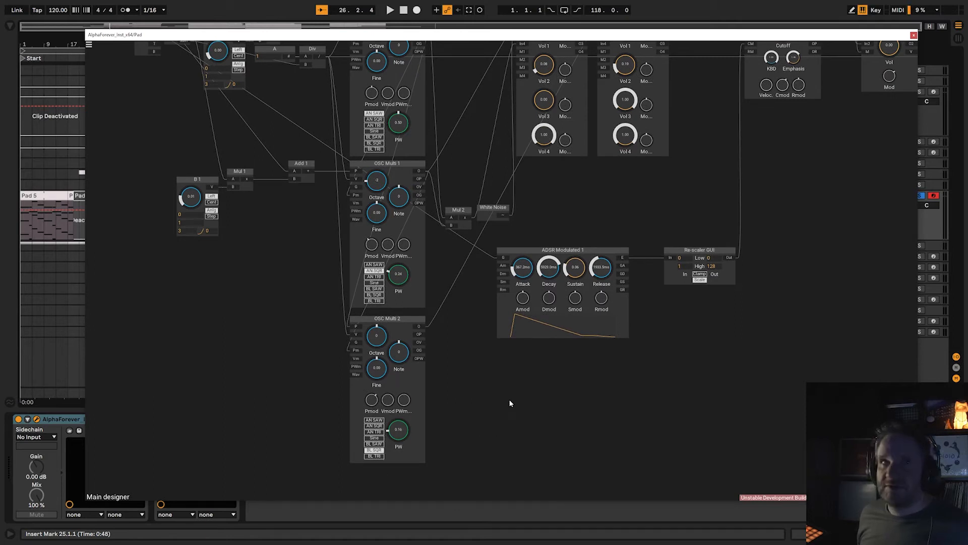
left_click_drag(509, 403, 435, 463)
left_click_drag(392, 384, 361, 405)
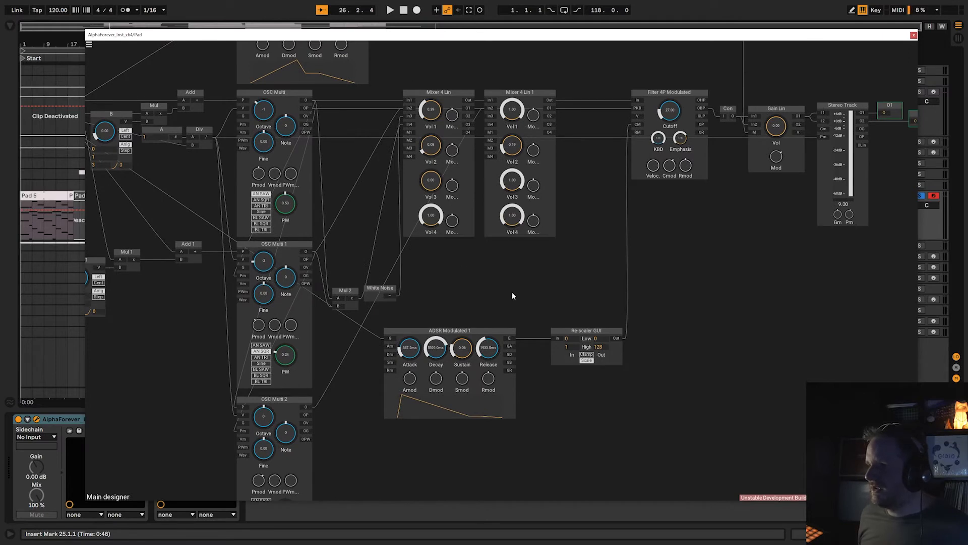
scroll(395, 292, "down", 5)
scroll(403, 287, "up", 2)
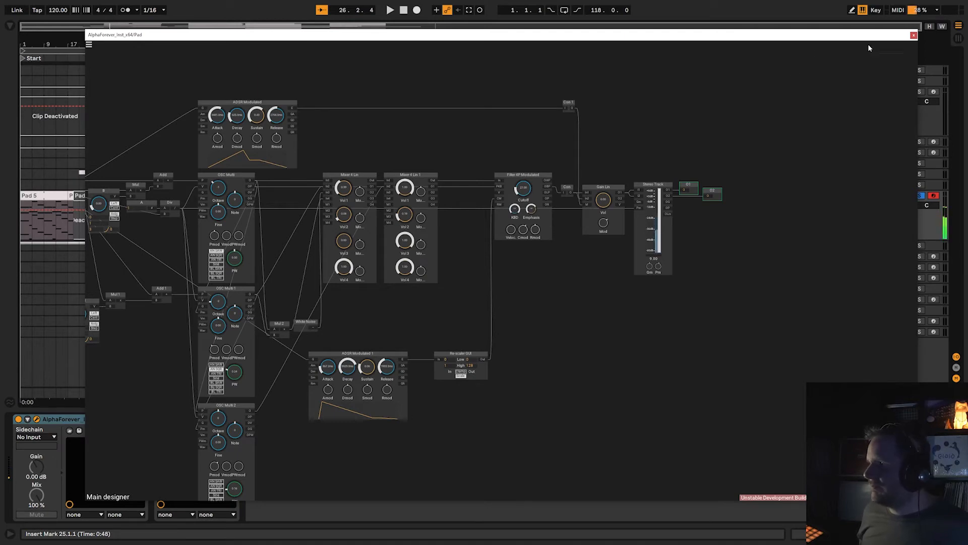
left_click(914, 35)
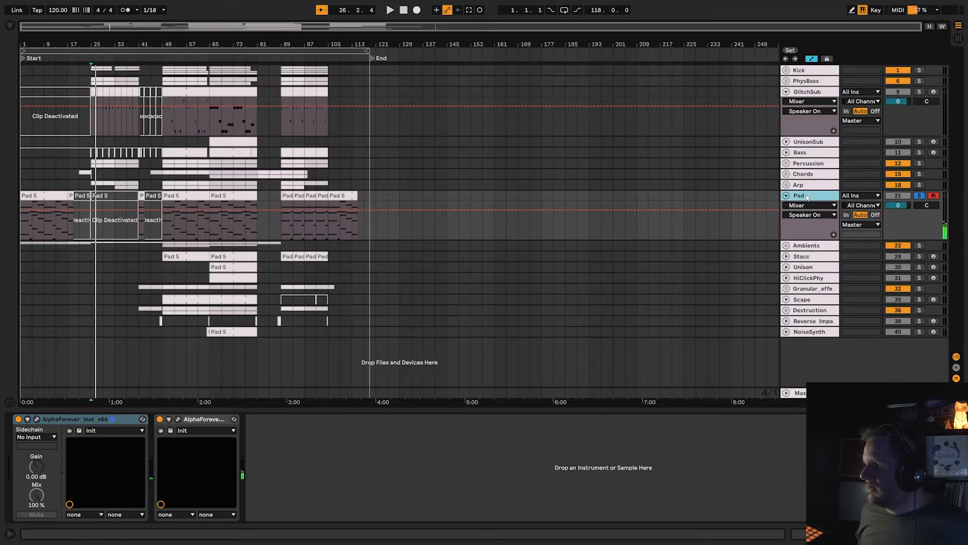
View the Pad's plate reverb and EQ patch, compare the sound with the effect off and on, close the patch, and fold the track.
left_click(178, 419)
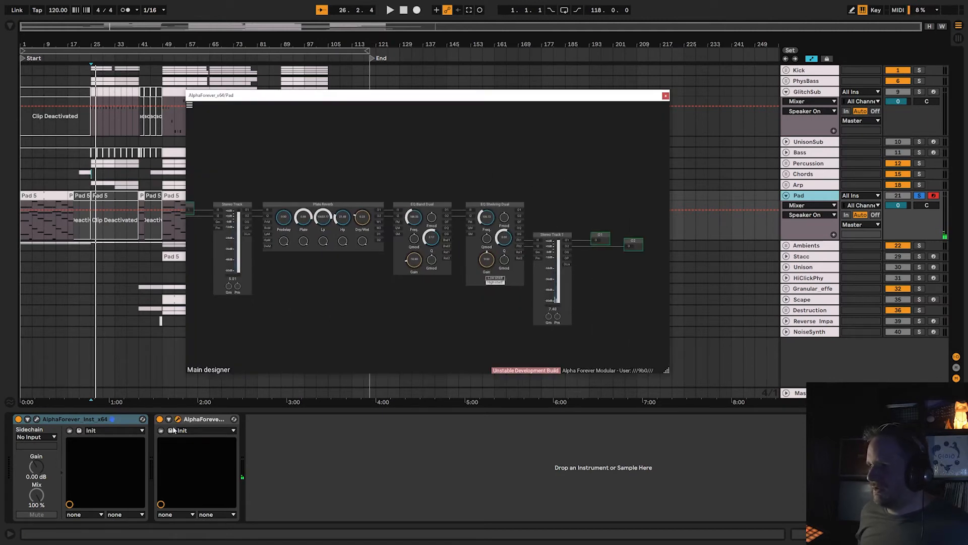
left_click(160, 419)
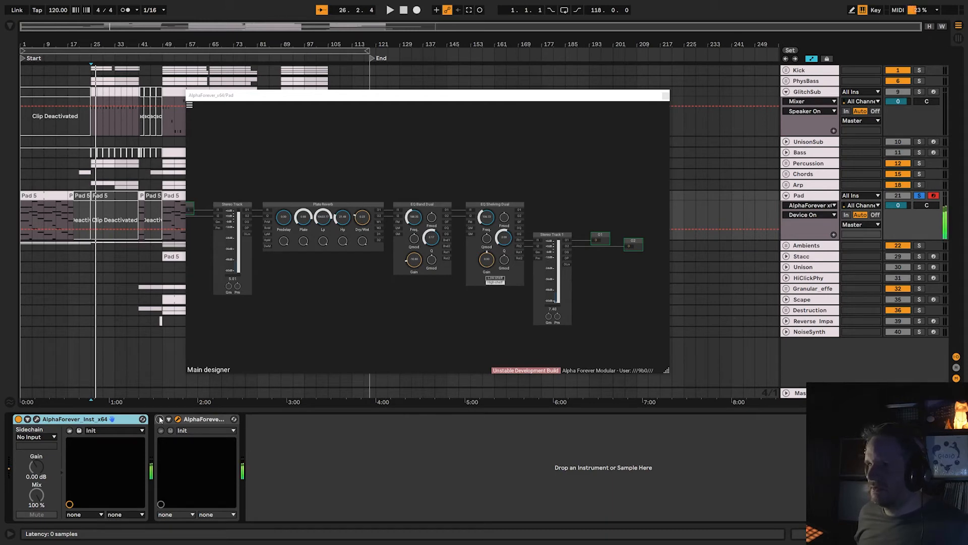
left_click(160, 419)
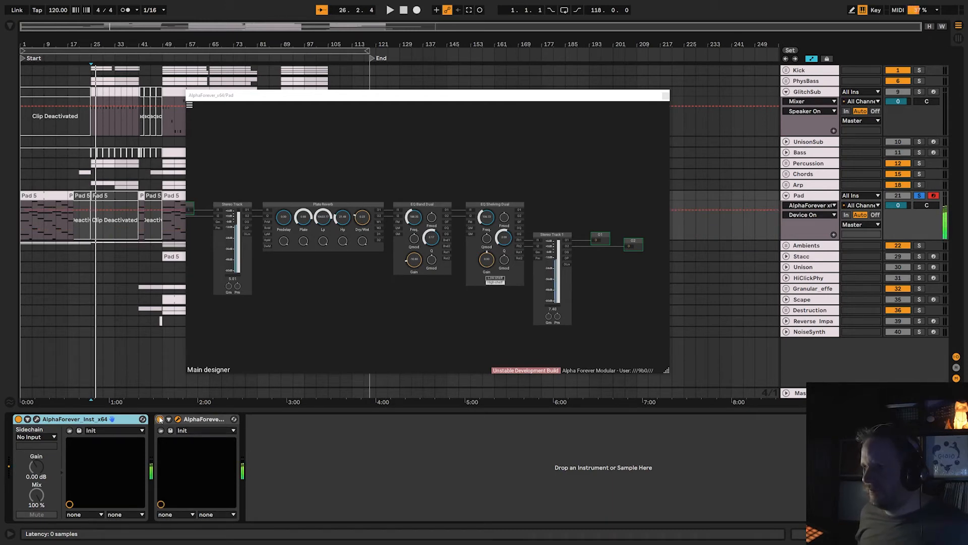
left_click(666, 95)
left_click(786, 196)
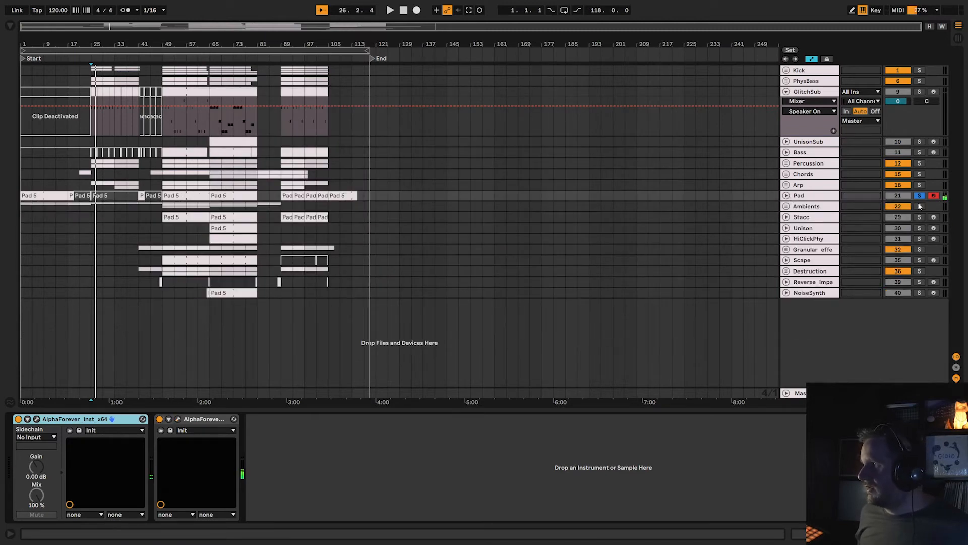
Solo and expand the Ambients group, and arm its Strings track for live playing.
left_click(806, 207)
left_click(785, 206)
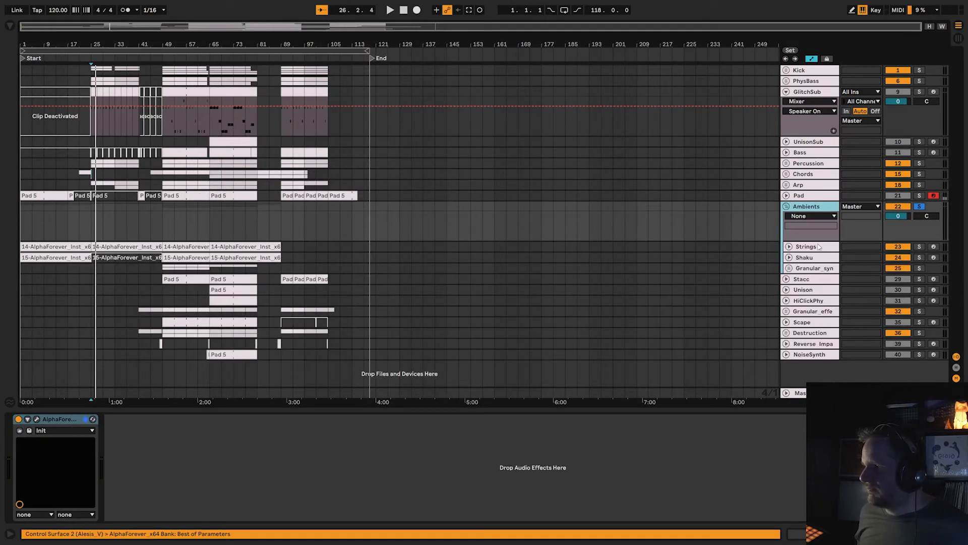
left_click(820, 247)
left_click(933, 247)
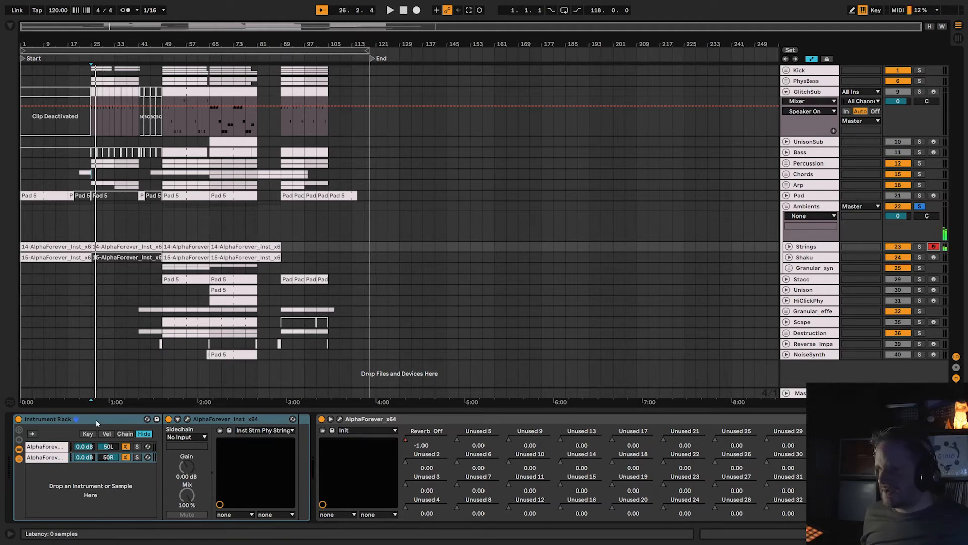
View the Strings track's physical-modelling instrument patch in an enlarged window and close it.
left_click(188, 419)
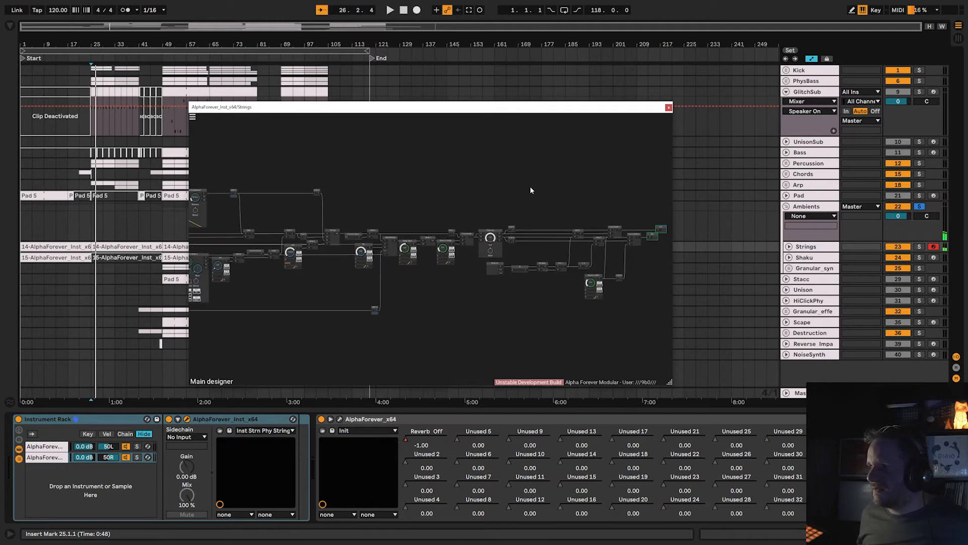
left_click_drag(519, 112, 349, 58)
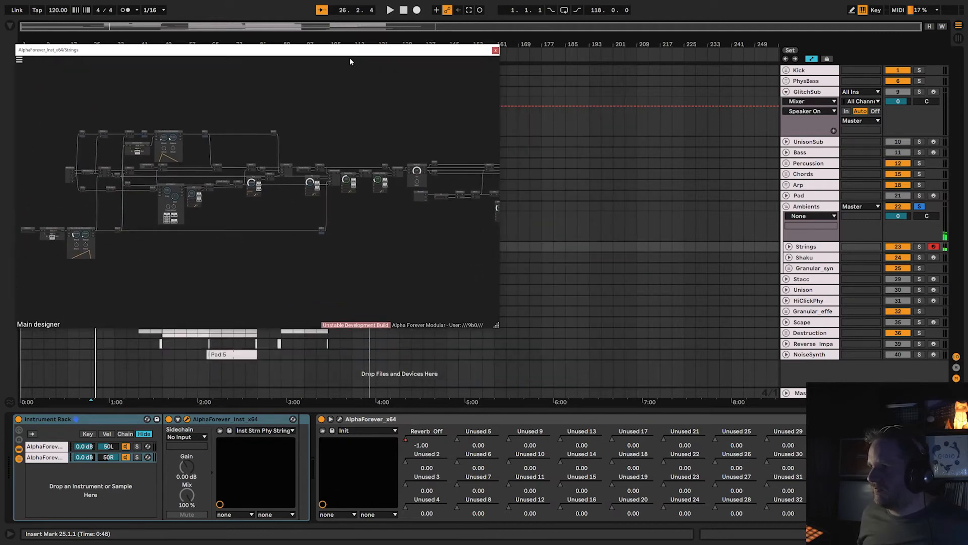
left_click_drag(499, 326, 867, 446)
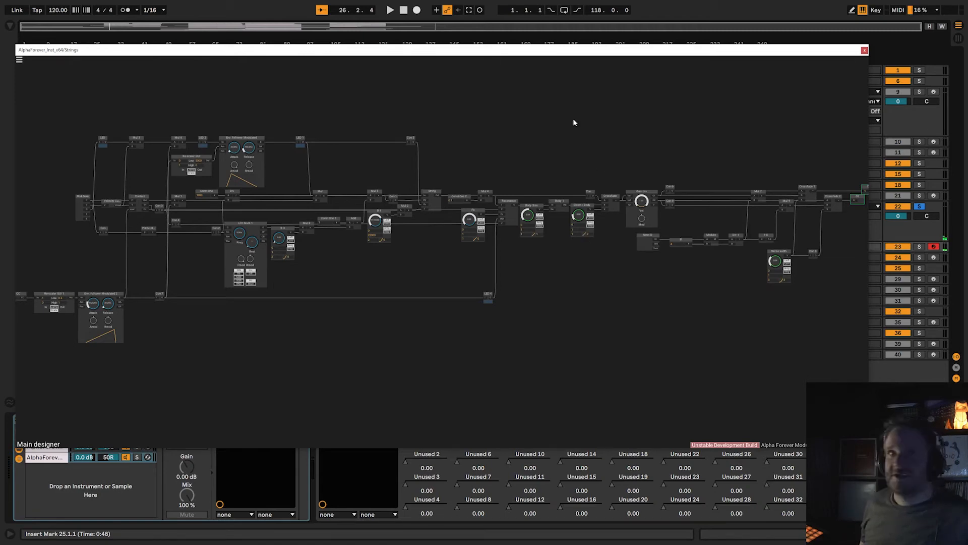
left_click(865, 50)
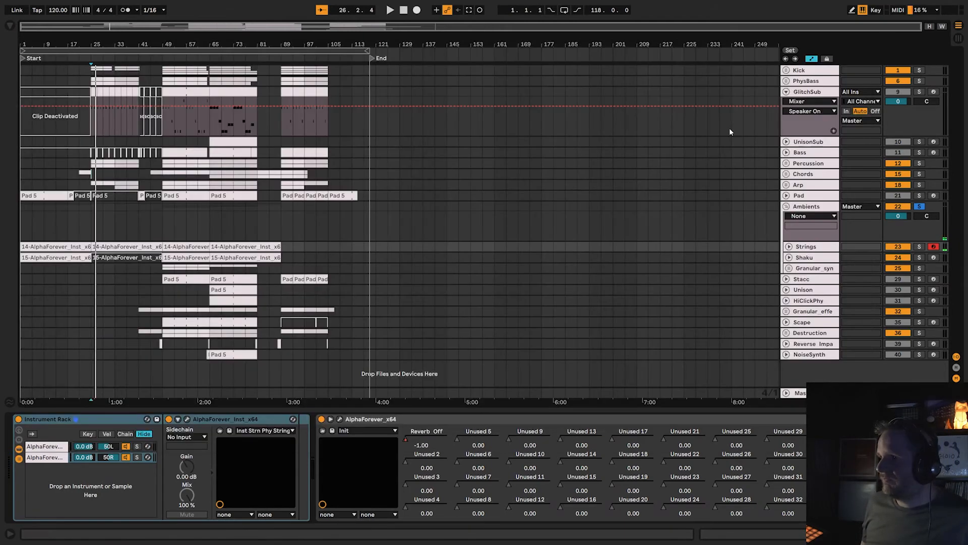
View the Strings track's effect patch with its EQ and mixer, close it, and hide the effect's parameter list.
left_click(340, 419)
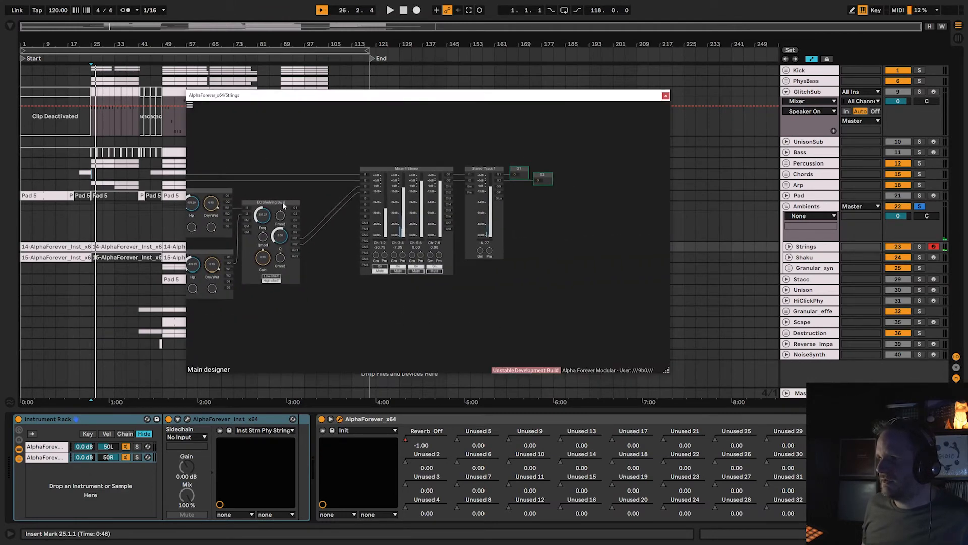
left_click(666, 95)
left_click(330, 423)
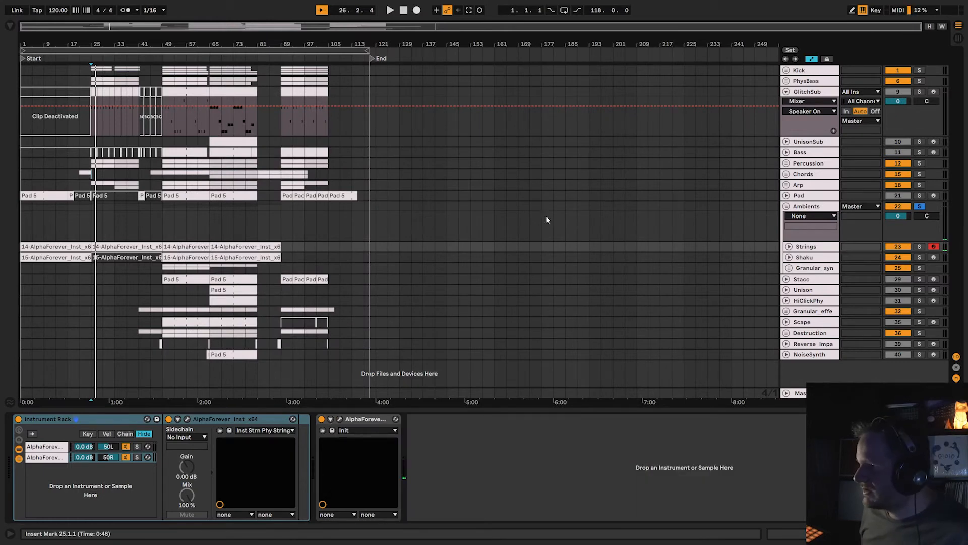
Arm and solo the Shaku track, and check the Ambients group's dual-band EQ patch before closing it.
left_click(934, 257)
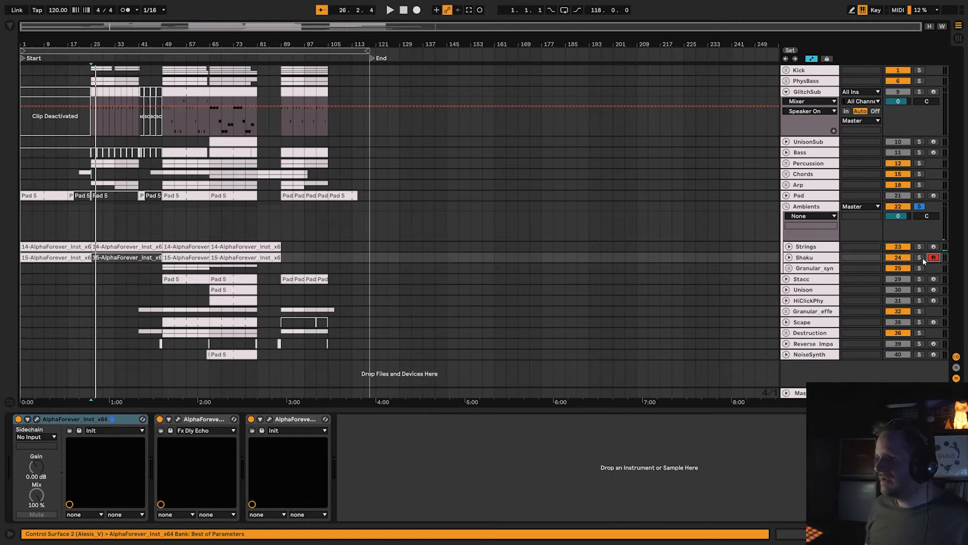
left_click(919, 258)
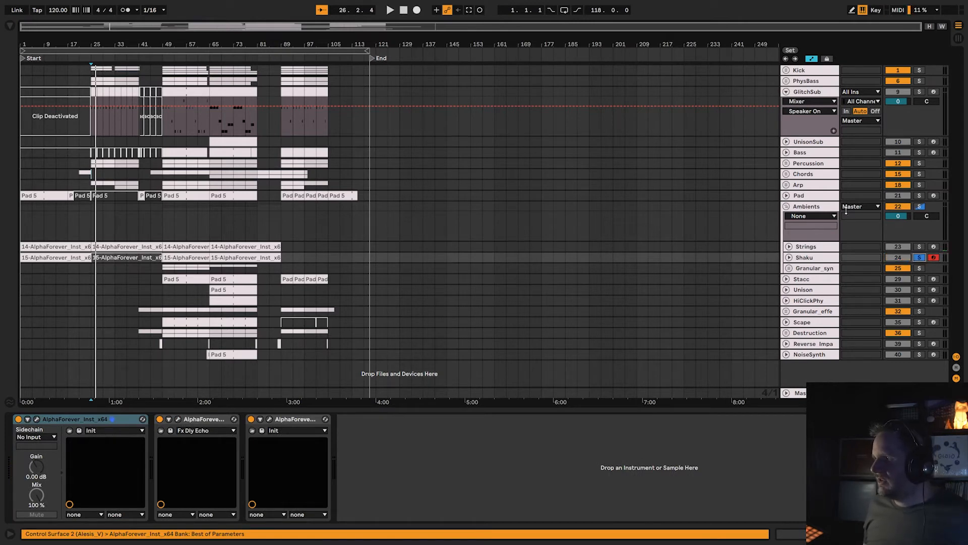
left_click(846, 211)
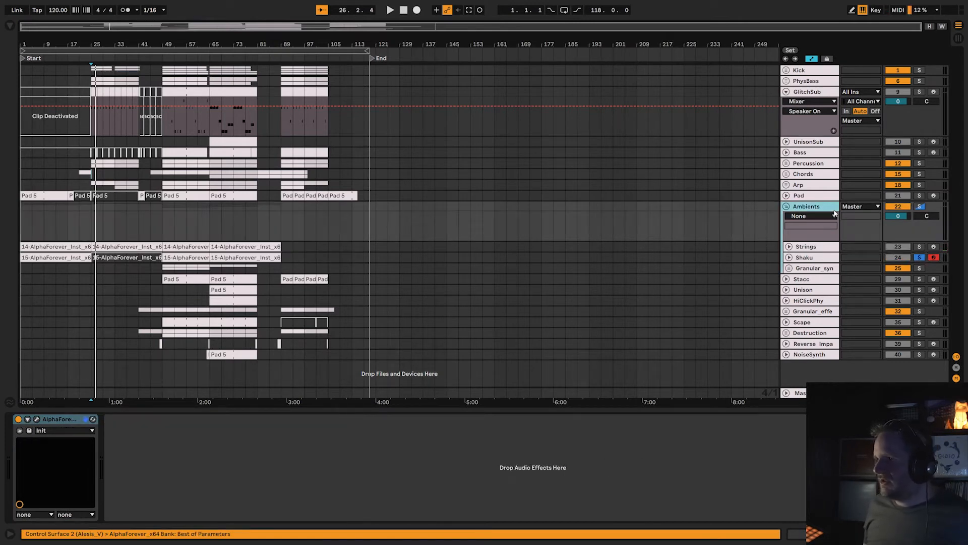
left_click(36, 419)
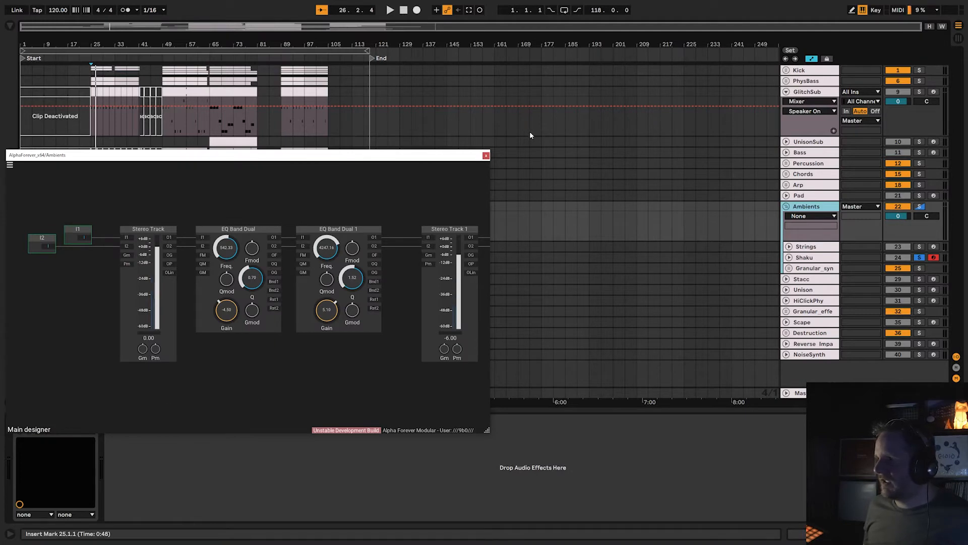
left_click(486, 154)
Turn off the Shaku track's Fx Dly Echo and its last effect to hear the dry instrument.
left_click(810, 257)
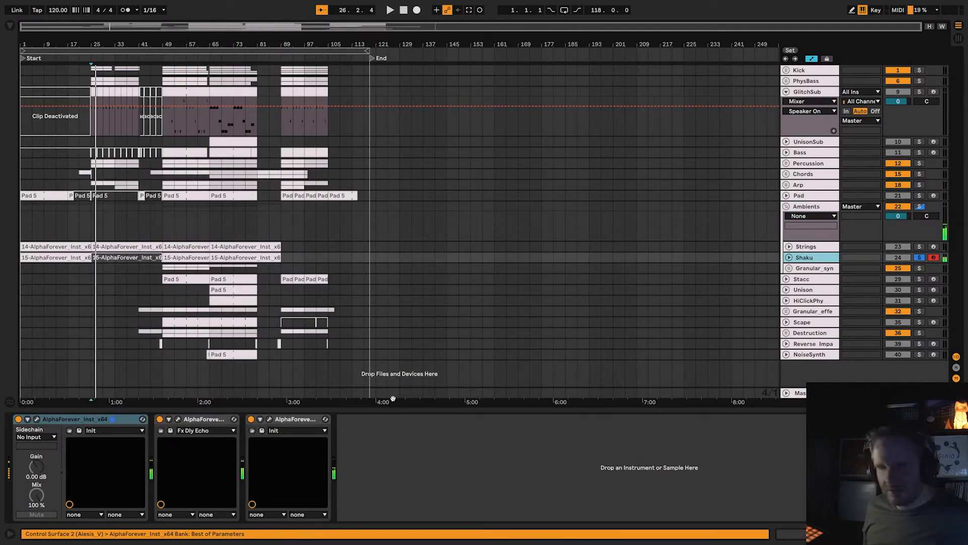
left_click(160, 419)
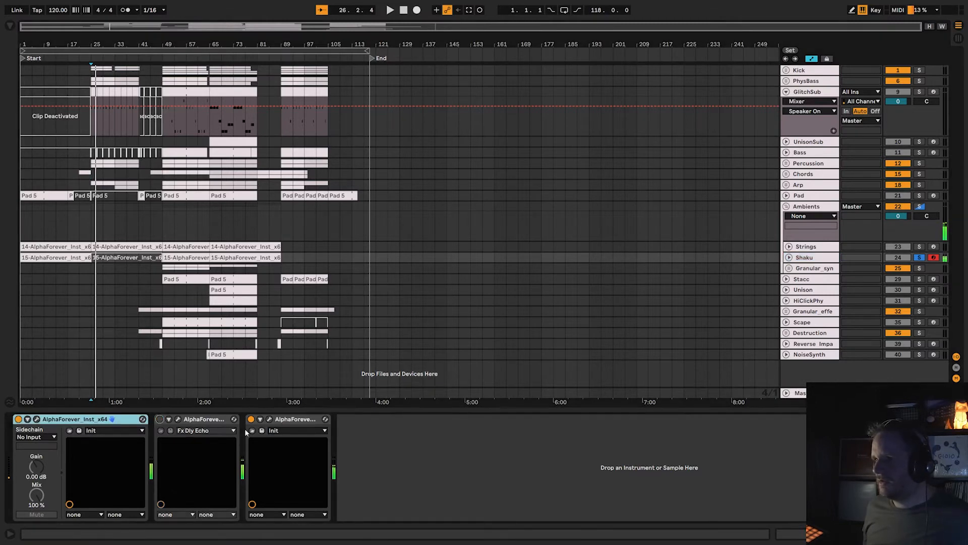
left_click(251, 419)
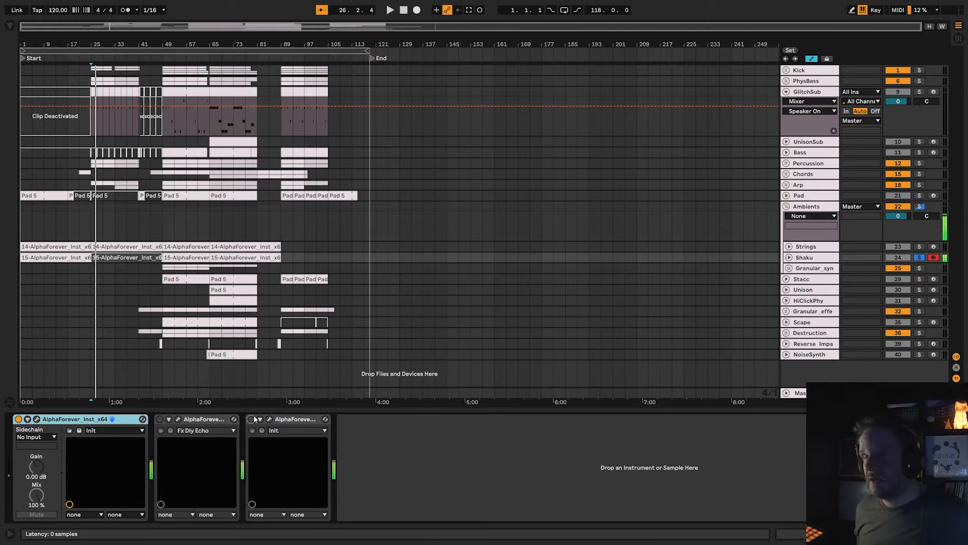
Open the Shaku track's AlphaForever instrument patch and enlarge its window to fill most of the screen.
left_click(36, 419)
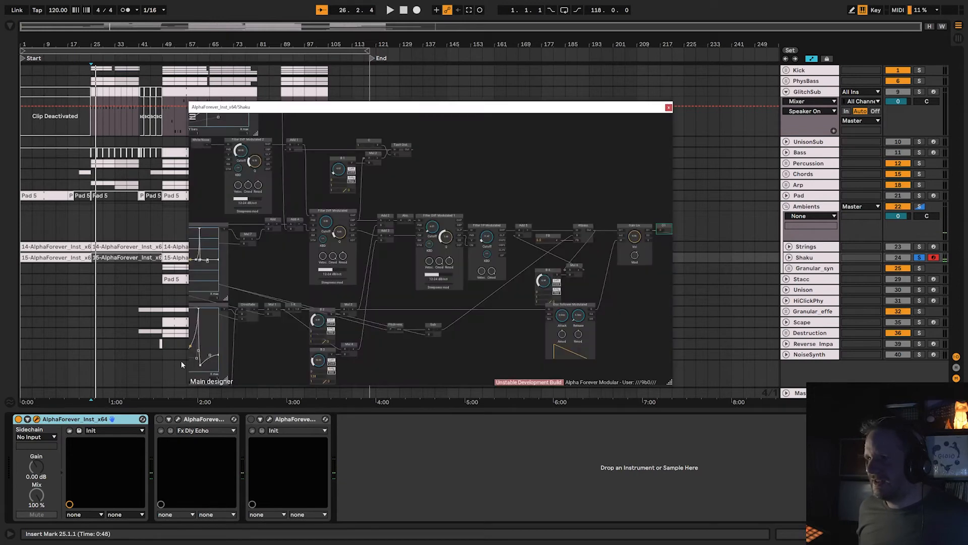
scroll(463, 177, "up", 3)
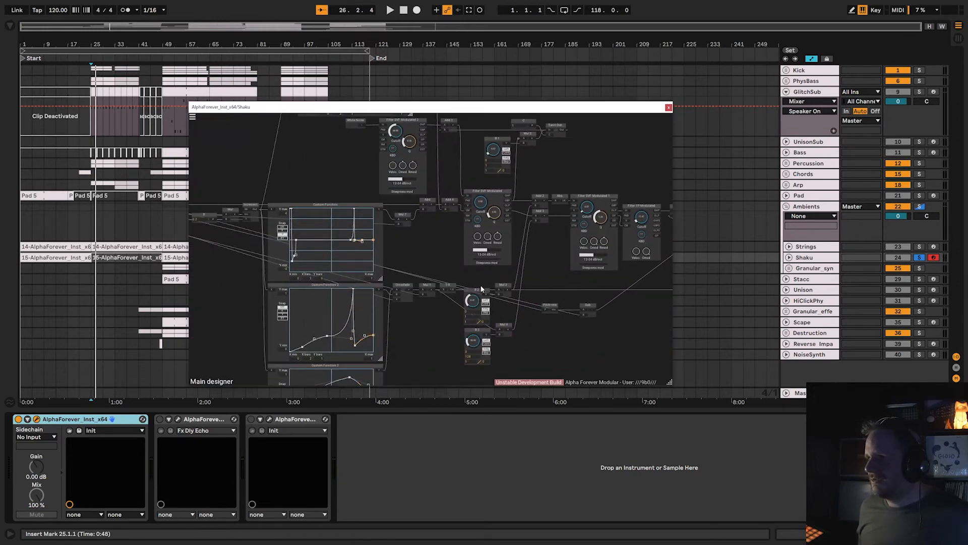
left_click_drag(670, 382, 960, 471)
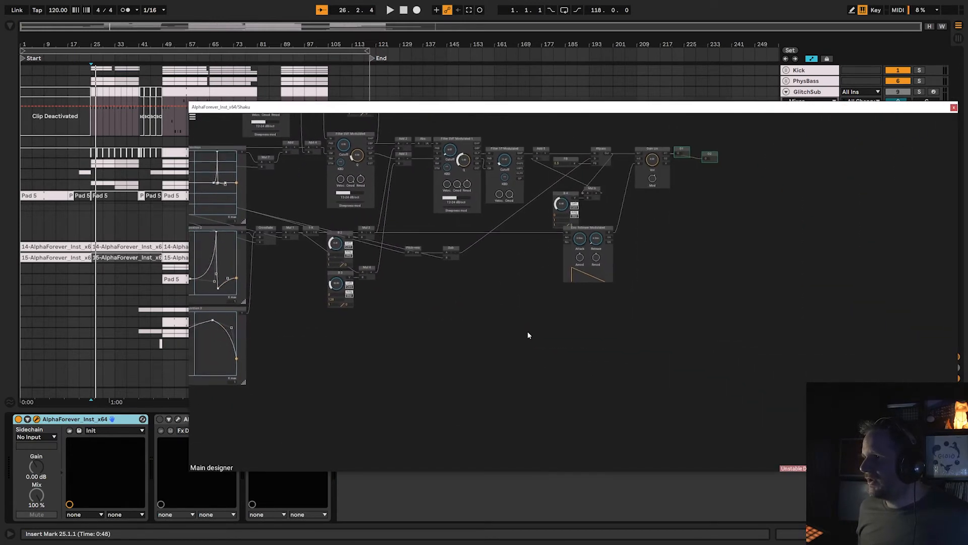
left_click_drag(592, 108, 424, 47)
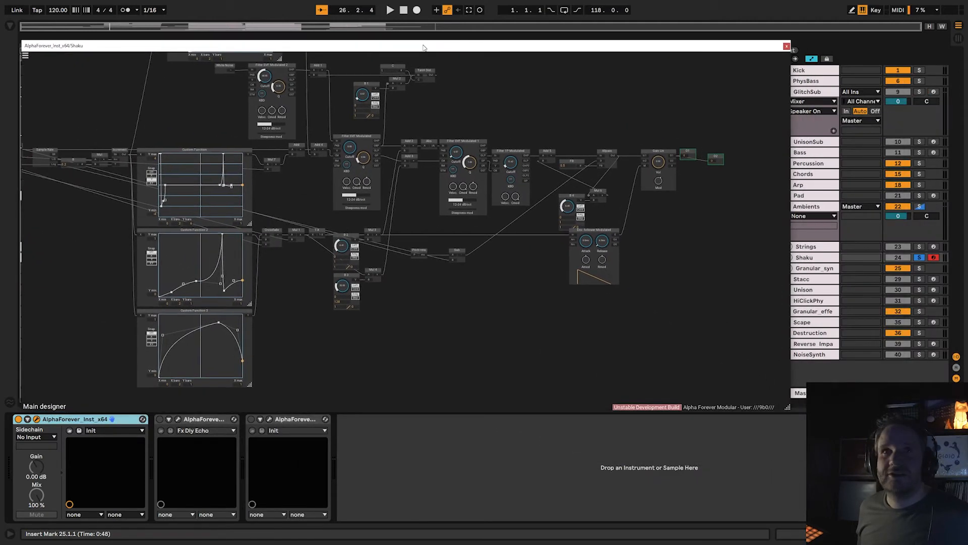
left_click_drag(787, 407, 962, 542)
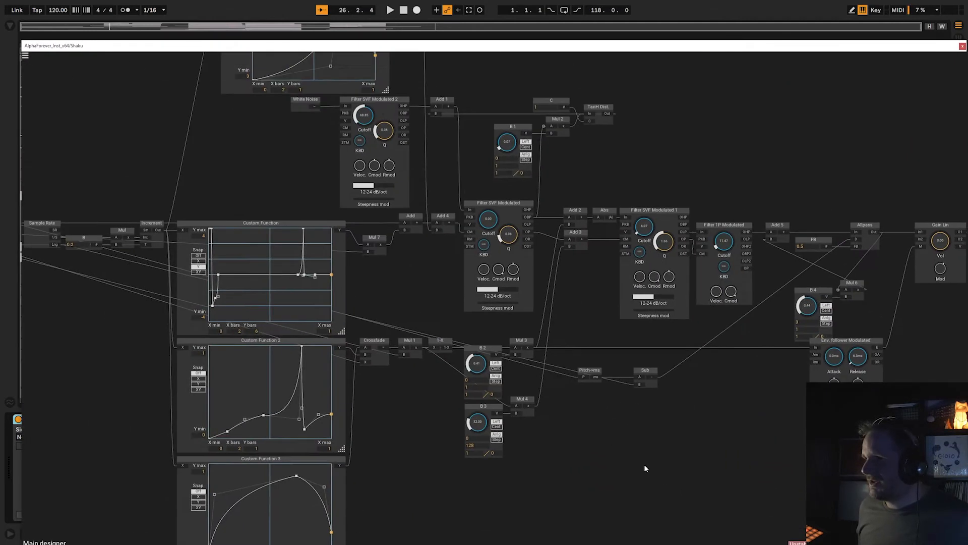
Examine the overall layout of the Shaku patch, from its inputs through the custom function curves and filters to the outputs.
left_click_drag(636, 457, 642, 460)
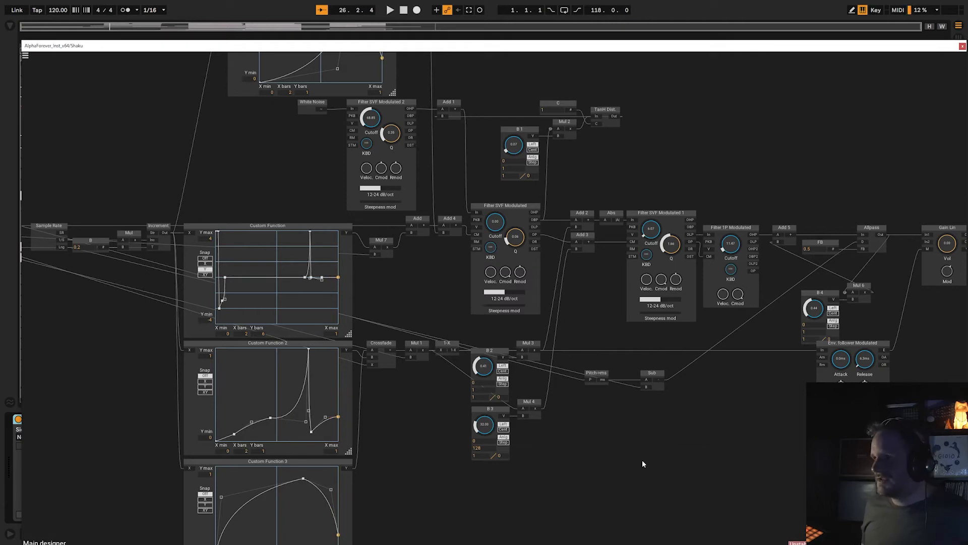
scroll(642, 459, "down", 2)
left_click_drag(643, 460, 609, 437)
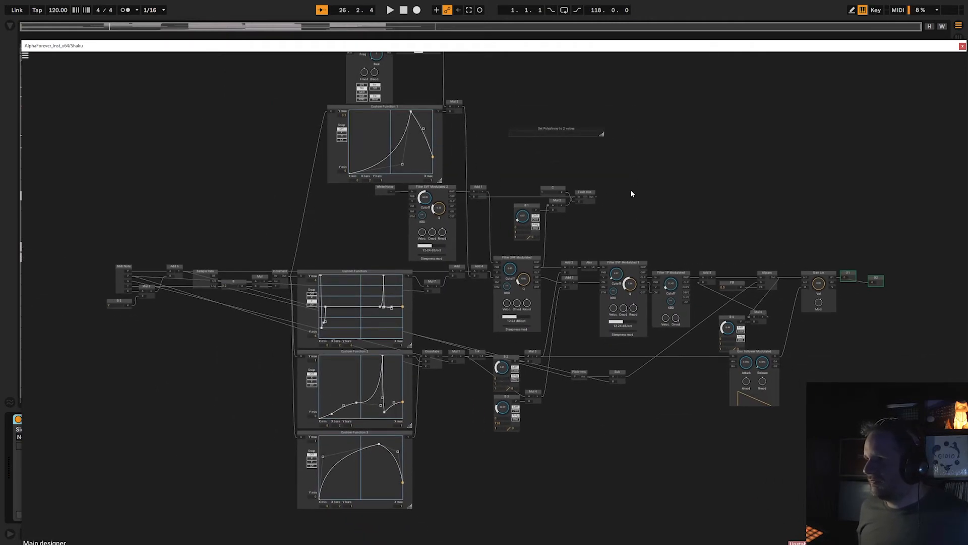
left_click_drag(638, 186, 647, 204)
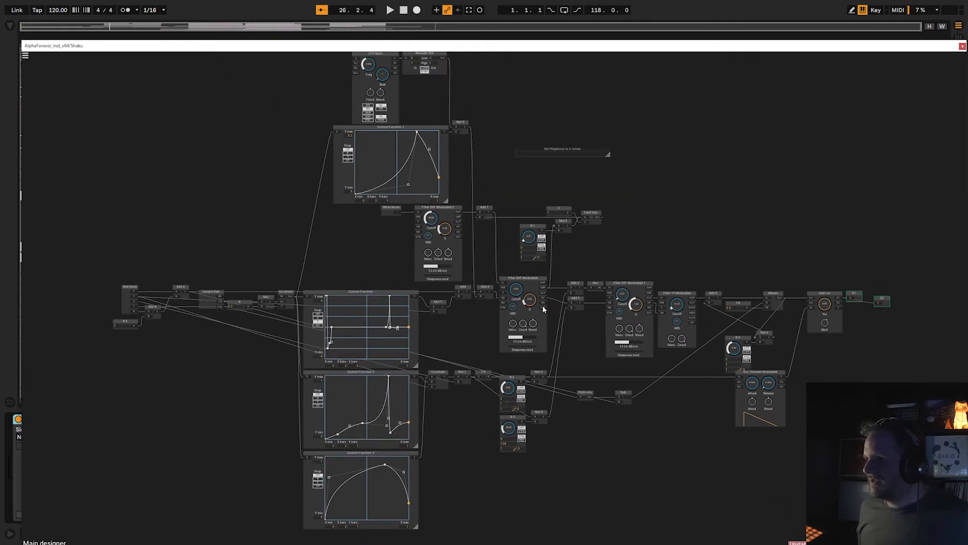
scroll(618, 241, "up", 1)
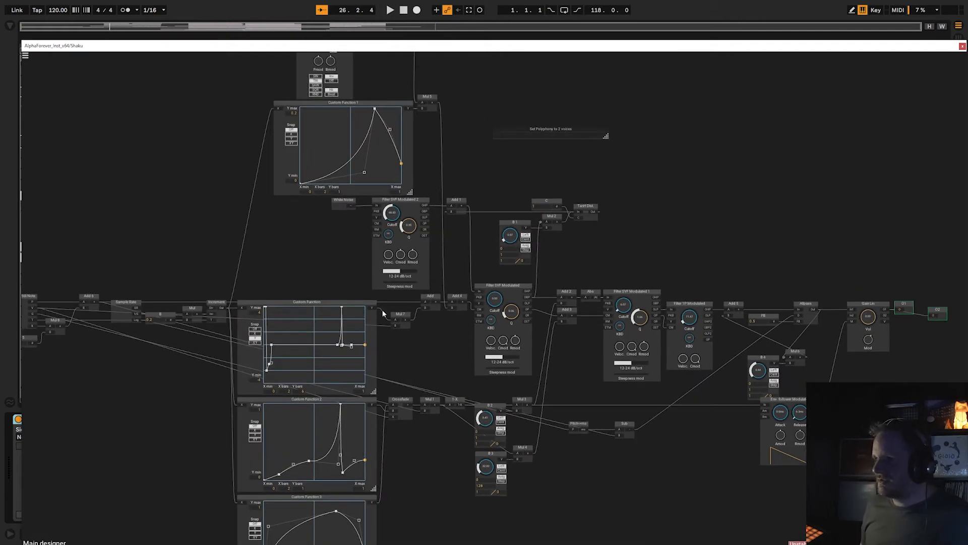
left_click_drag(409, 510, 393, 496)
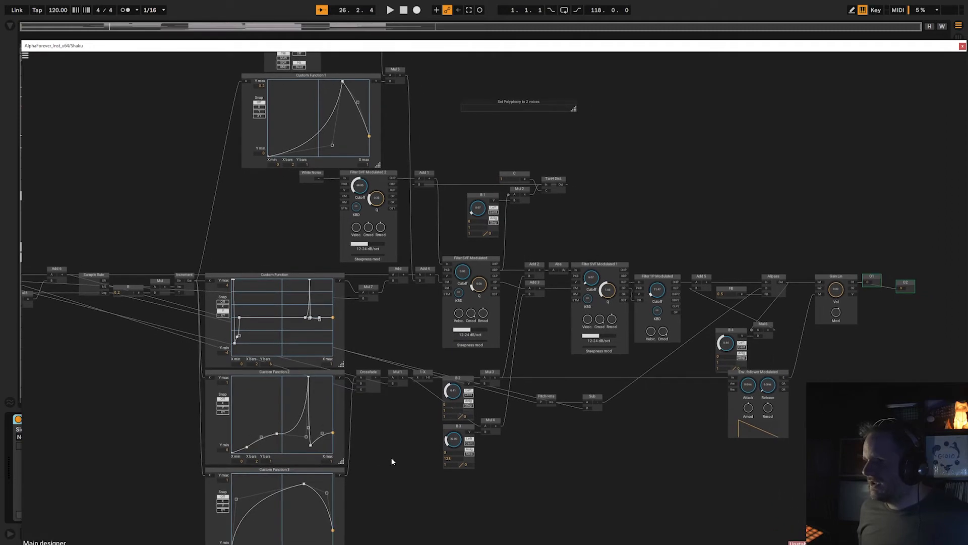
Examine the White Noise source feeding Filter SVF Modulated 2, together with the LFO and Custom Function 1 above it.
scroll(392, 459, "up", 2)
left_click_drag(563, 324, 728, 496)
left_click_drag(397, 294, 406, 401)
left_click_drag(653, 338, 639, 195)
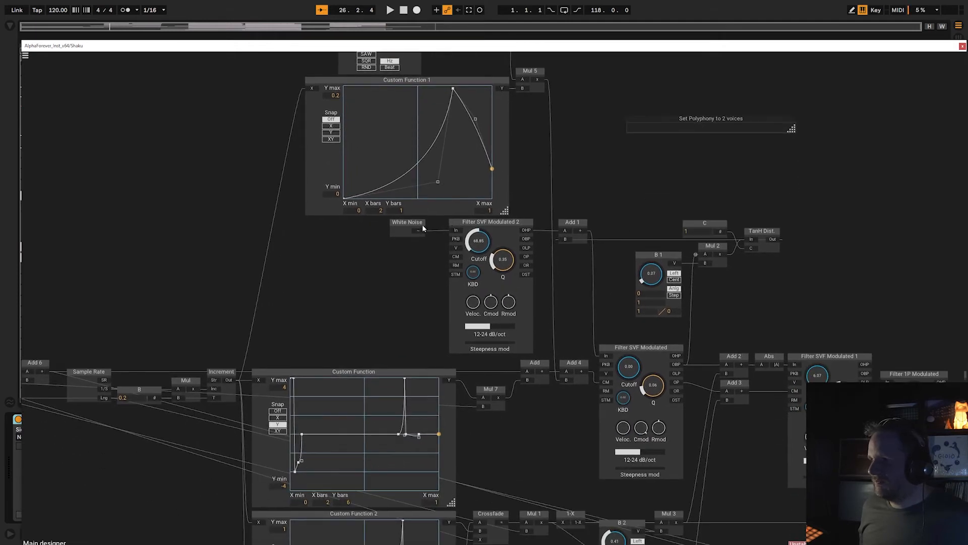
left_click_drag(422, 229, 316, 237)
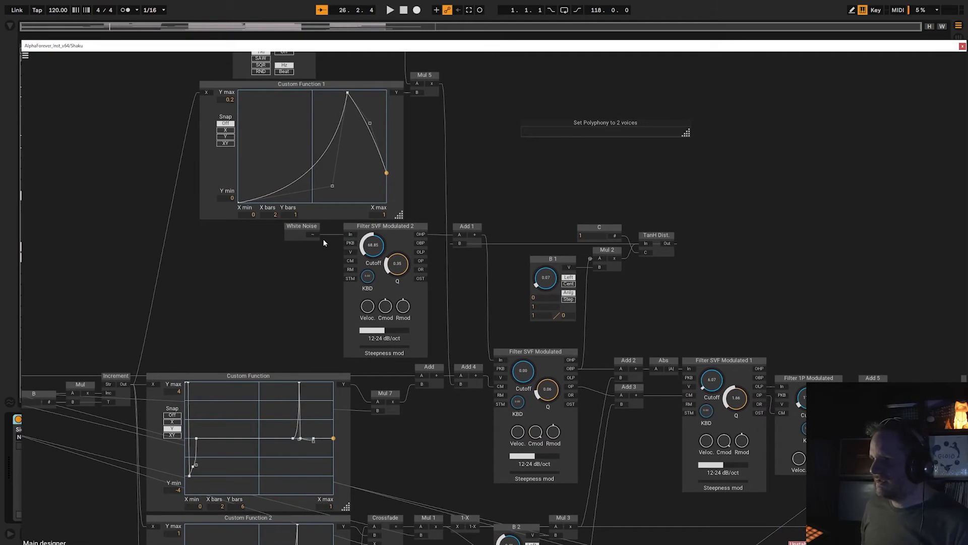
left_click_drag(478, 262, 385, 261)
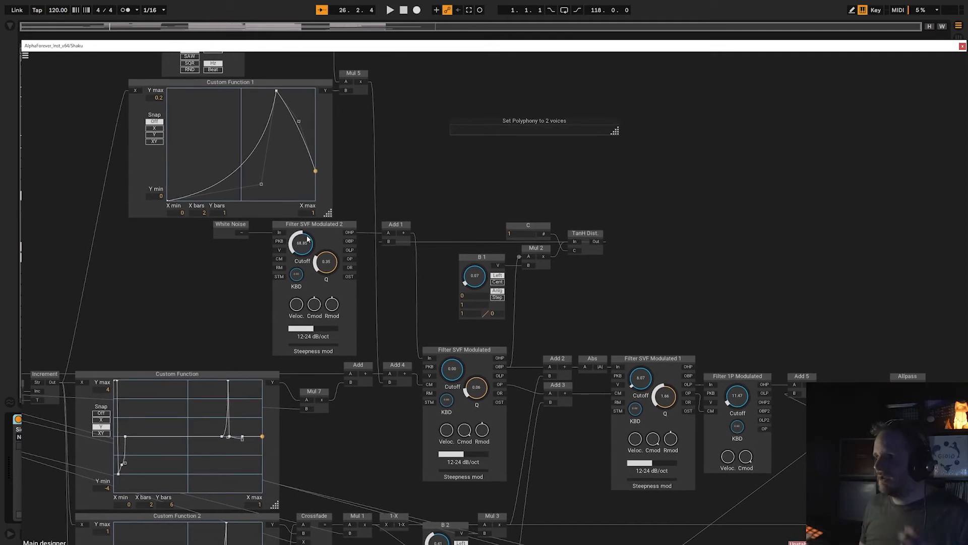
left_click_drag(434, 191, 385, 247)
scroll(386, 247, "down", 5)
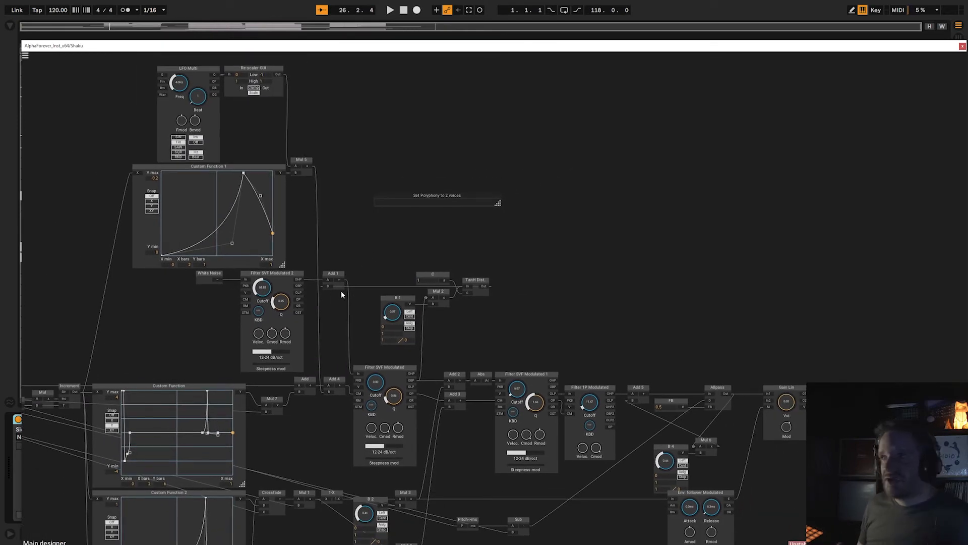
scroll(415, 281, "up", 3)
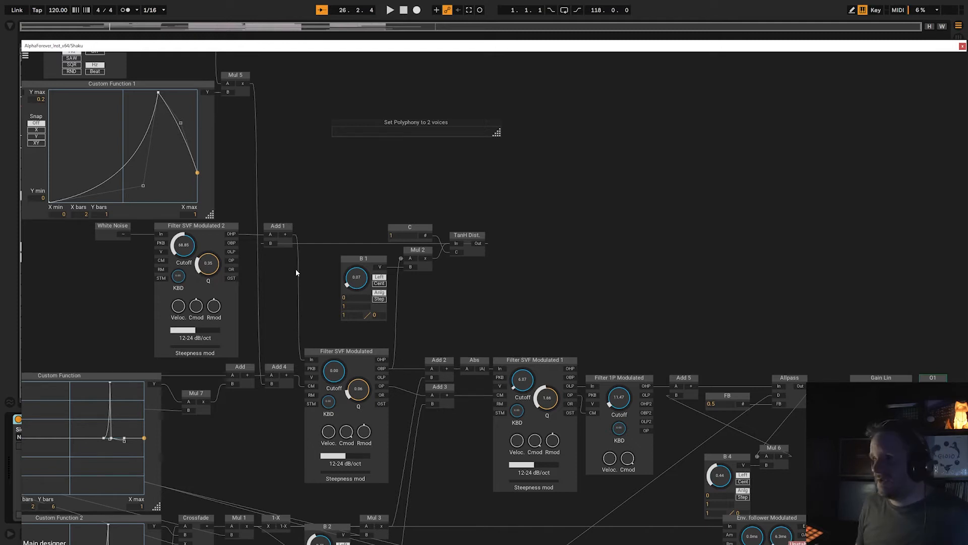
Examine the TanH Dist. branch scaled by B 1 and the filter chain running through Allpass to Gain Lin.
mouse_move(382, 373)
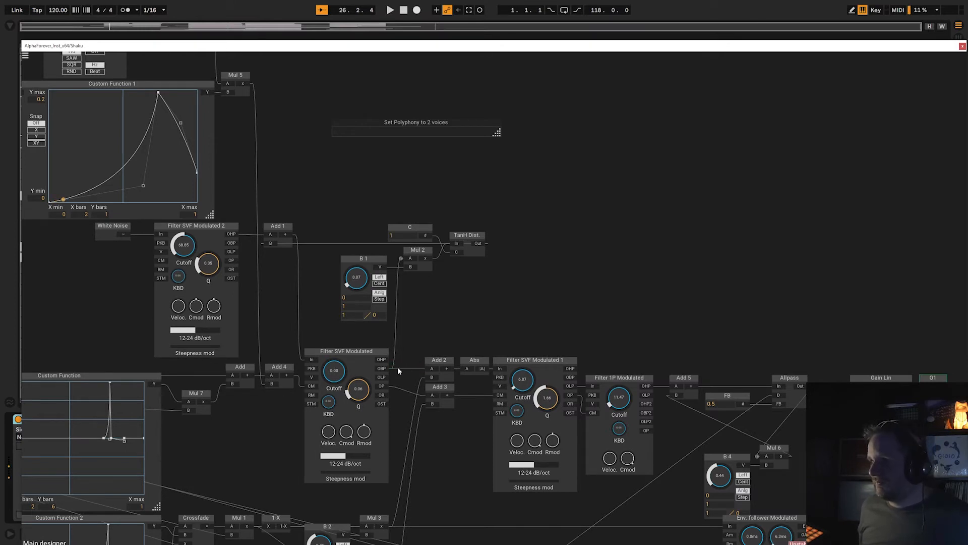
left_click_drag(483, 296, 475, 270)
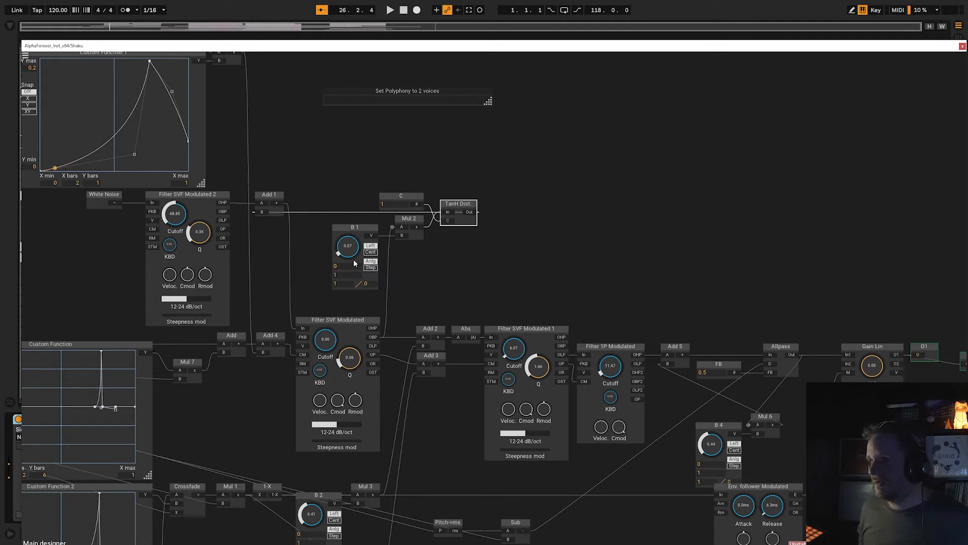
left_click_drag(497, 285, 410, 208)
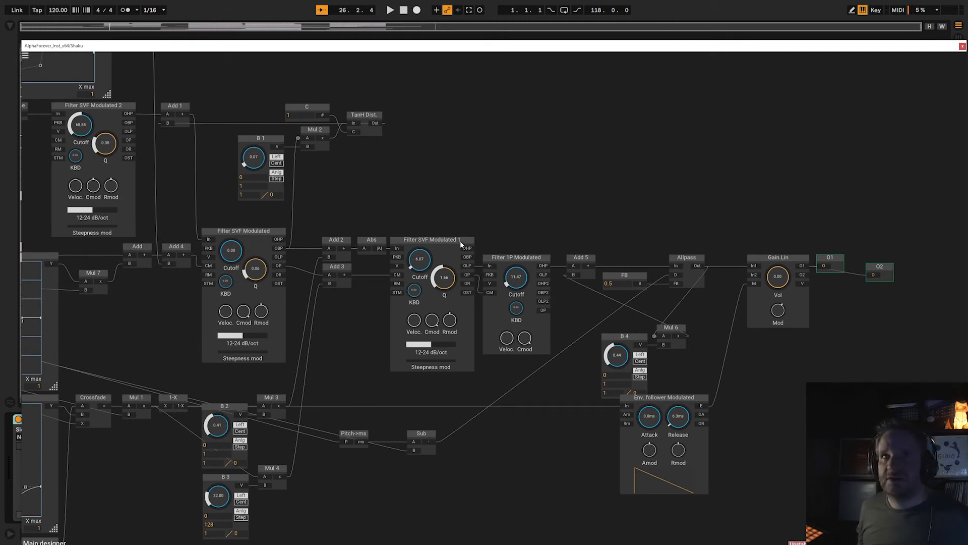
scroll(405, 197, "down", 5)
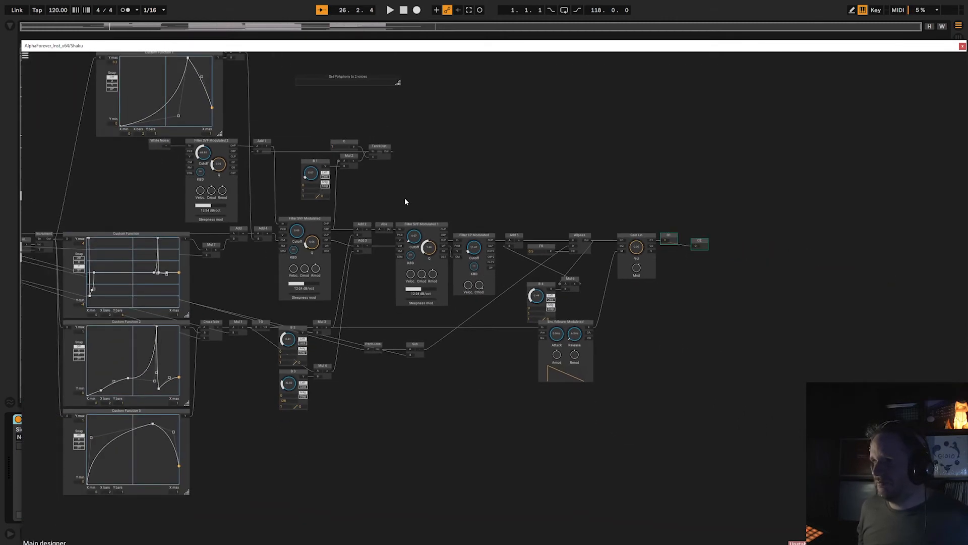
left_click_drag(404, 197, 437, 211)
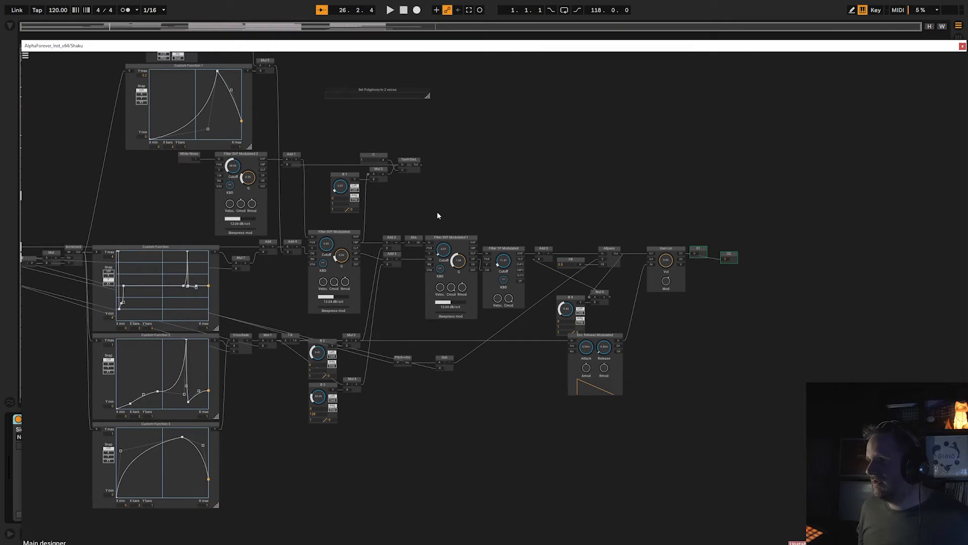
Close the Shaku patch and turn the track's Fx Dly Echo and last effect back on.
left_click(962, 47)
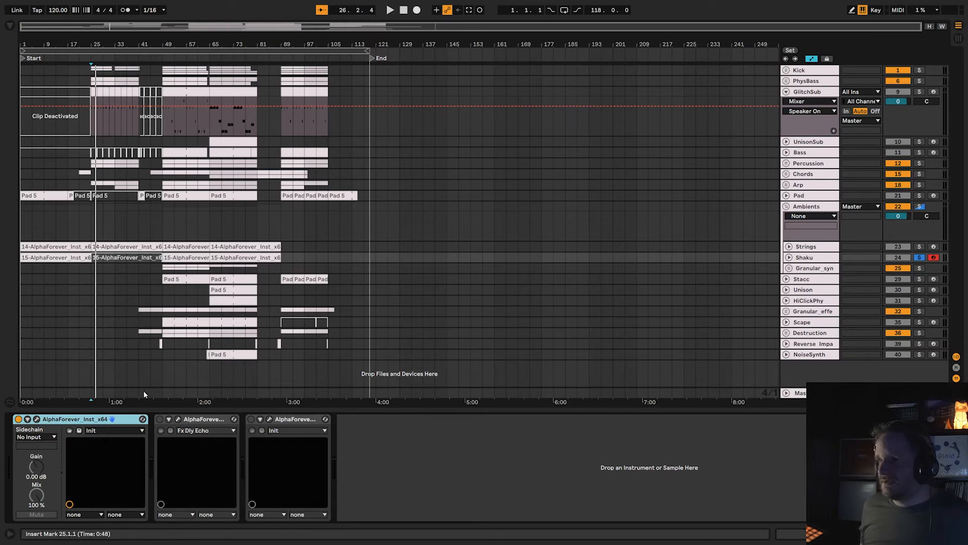
left_click(160, 419)
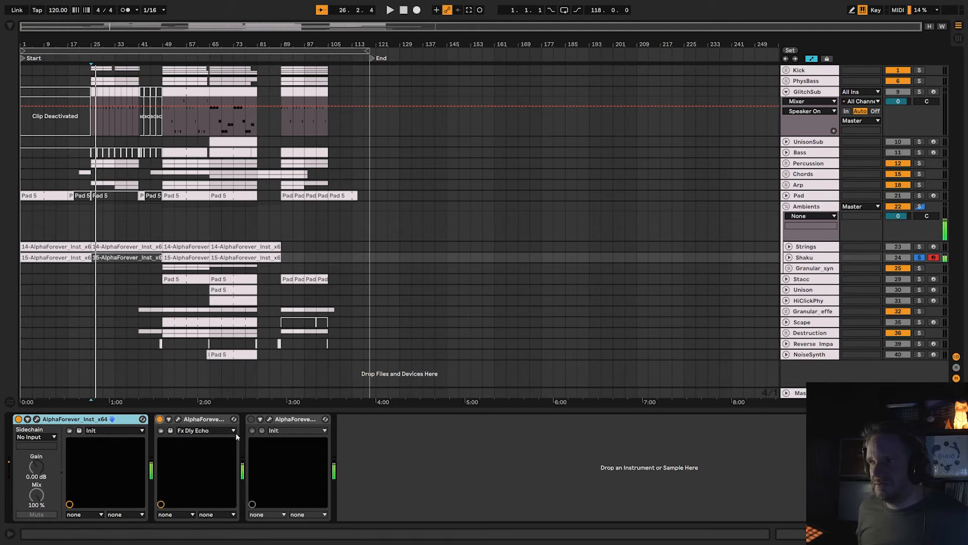
left_click(251, 419)
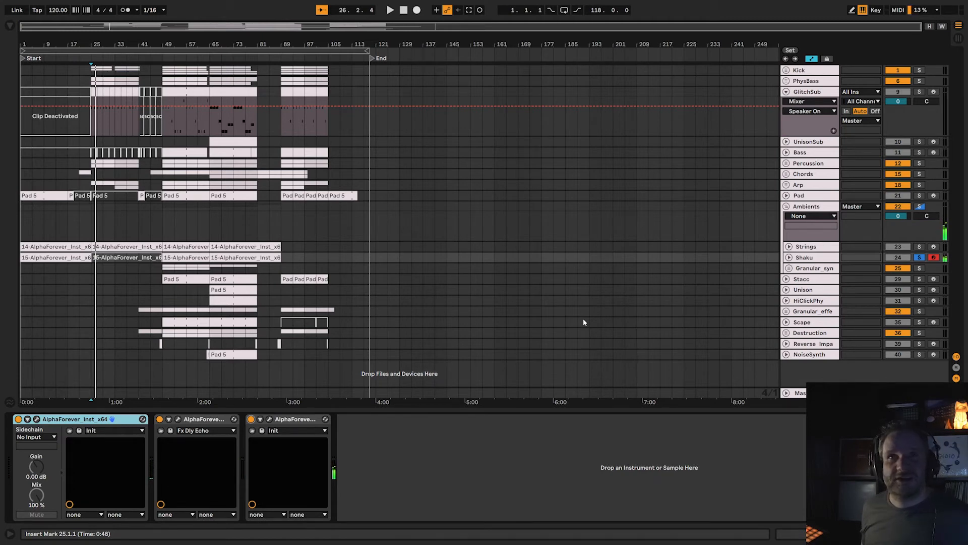
Solo the Granular_syn group, unfold it to view its Attacksynth and AlphaForever tracks, and select the group.
left_click(919, 269)
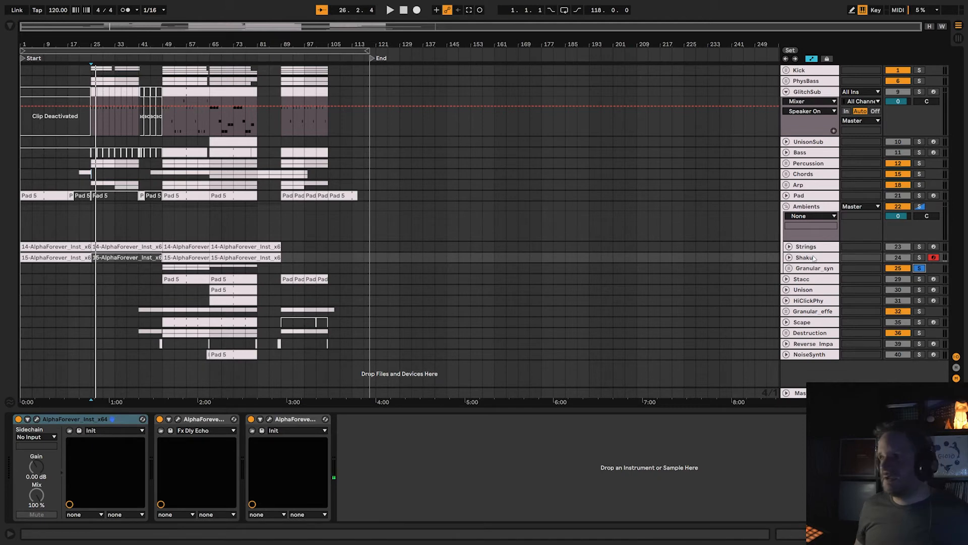
left_click(787, 268)
scroll(572, 285, "down", 3)
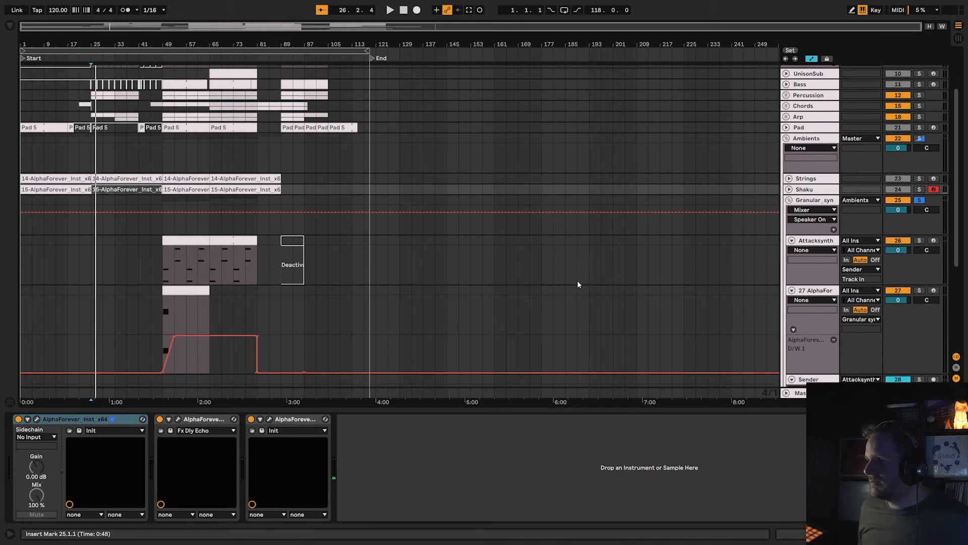
scroll(585, 258, "up", 1)
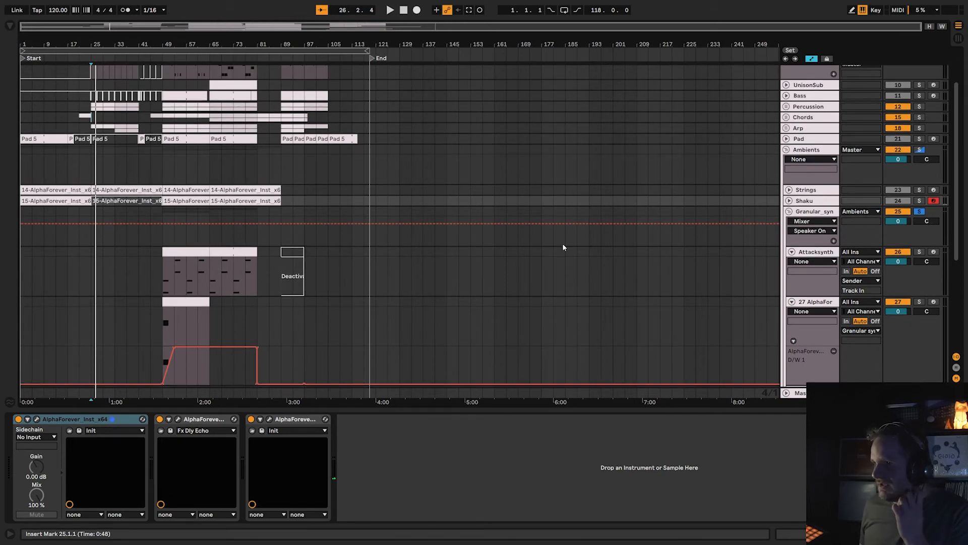
left_click(808, 212)
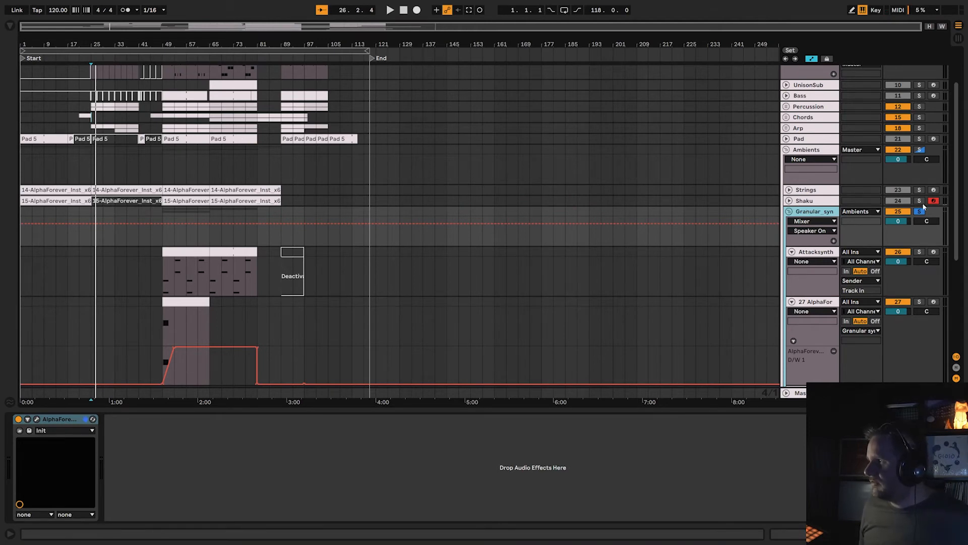
Clear the record arming on the Shaku and Strings tracks and solo the whole Ambients group.
left_click(934, 189)
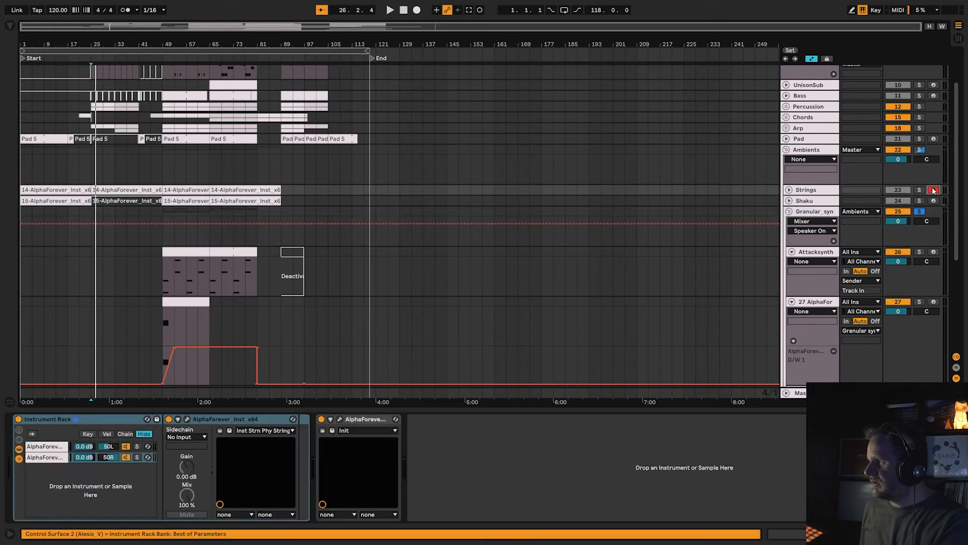
left_click(934, 189)
left_click(919, 150)
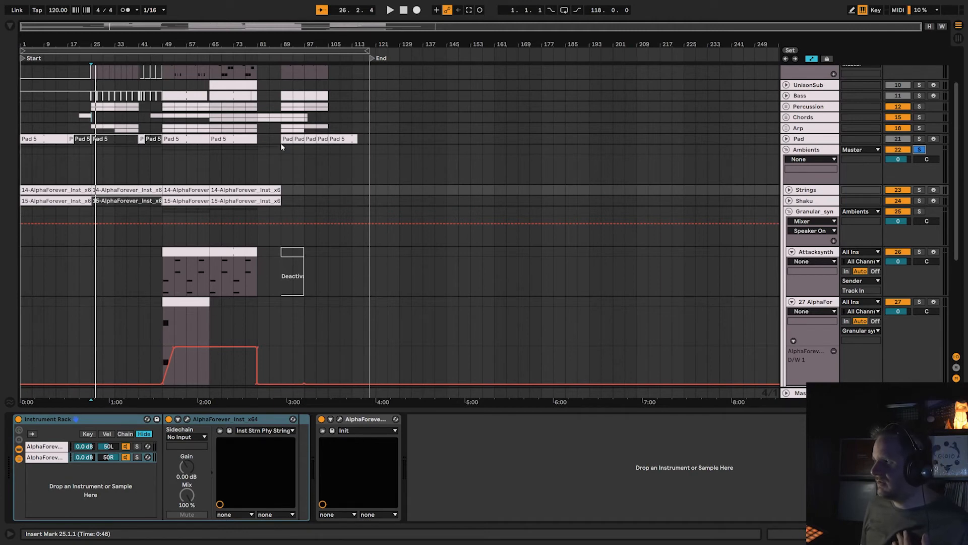
Open the Granular_syn group's AlphaForever effect patch, then move and enlarge its window.
left_click(782, 249)
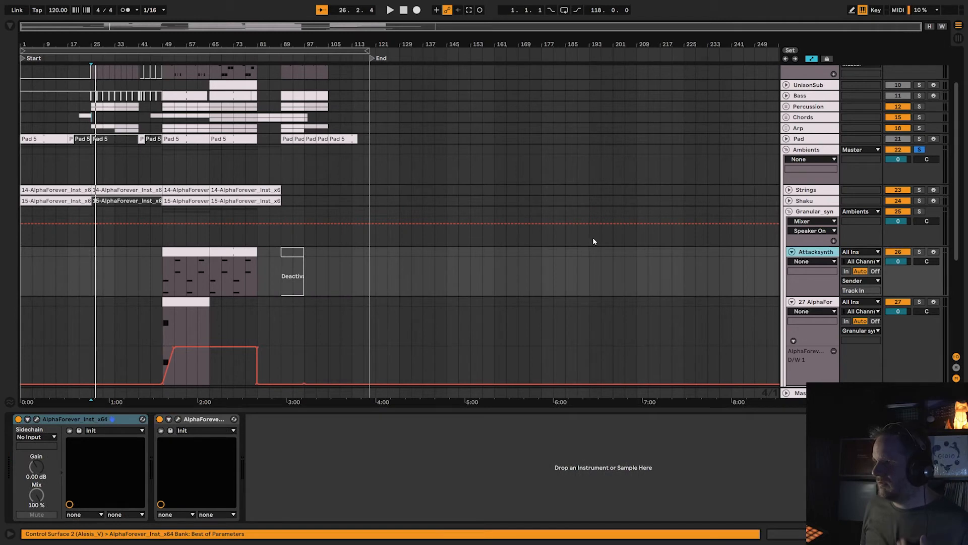
left_click(818, 212)
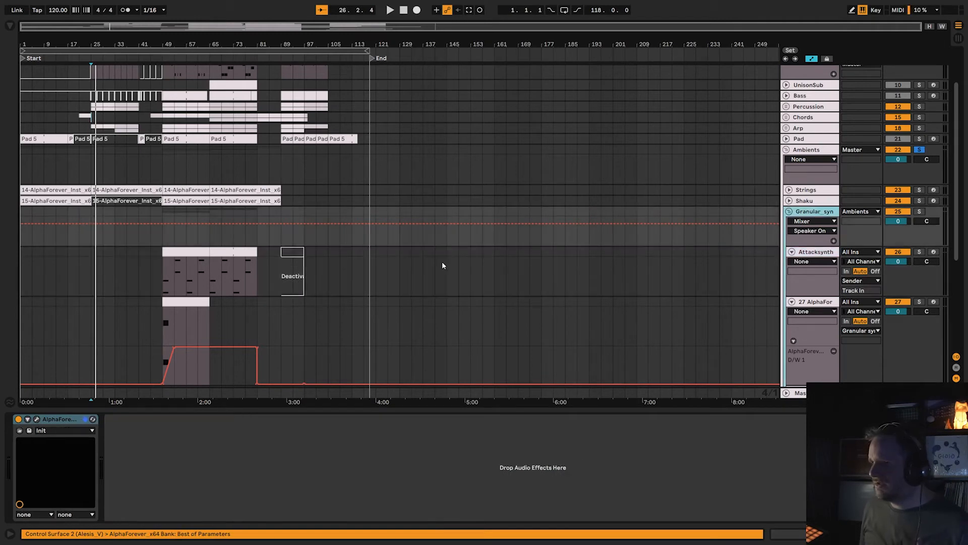
left_click(38, 421)
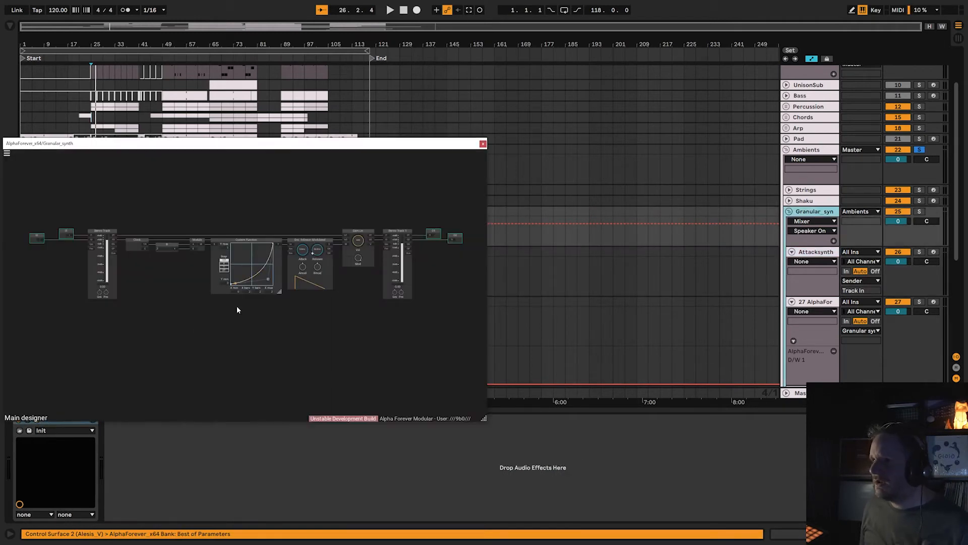
scroll(235, 307, "up", 3)
left_click_drag(263, 144, 364, 72)
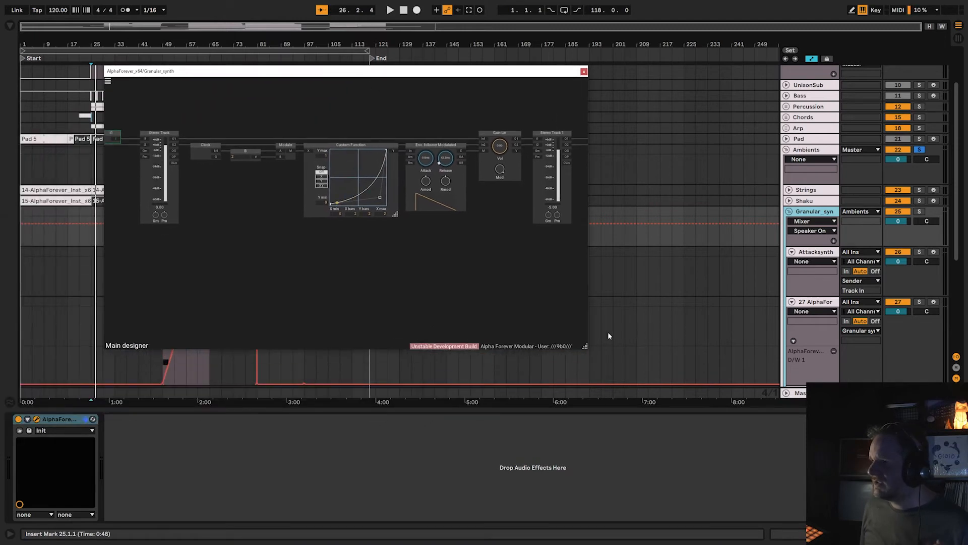
left_click_drag(587, 347, 851, 479)
Examine the Granular_syn patch's Clock, Modulo, Custom Function and envelope follower modules that modulate Gain Lin between the stereo tracks.
scroll(556, 287, "up", 5)
left_click_drag(389, 221, 724, 409)
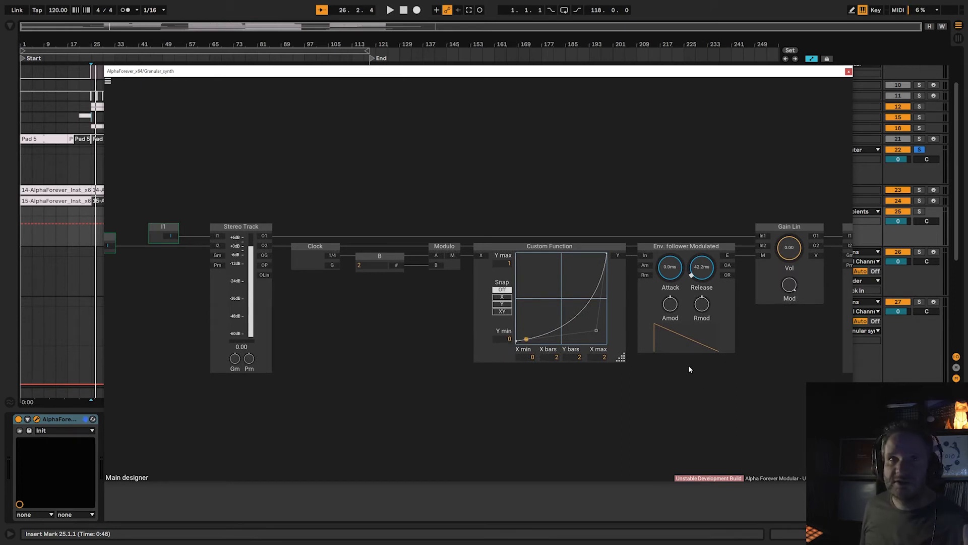
scroll(633, 377, "down", 2)
left_click_drag(653, 377, 613, 366)
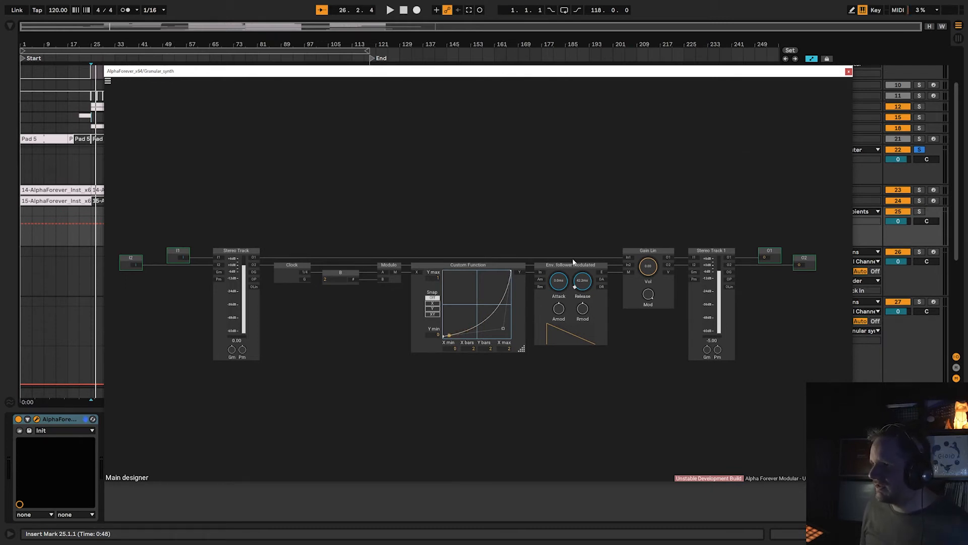
Switch off the Granular_syn group's AlphaForever effect and arm the Attacksynth track for recording.
left_click(848, 71)
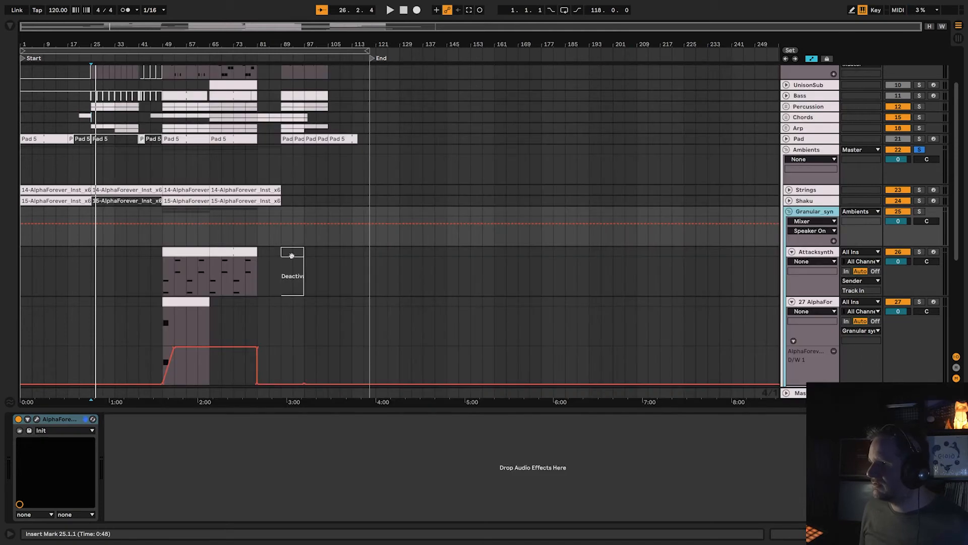
left_click(928, 253)
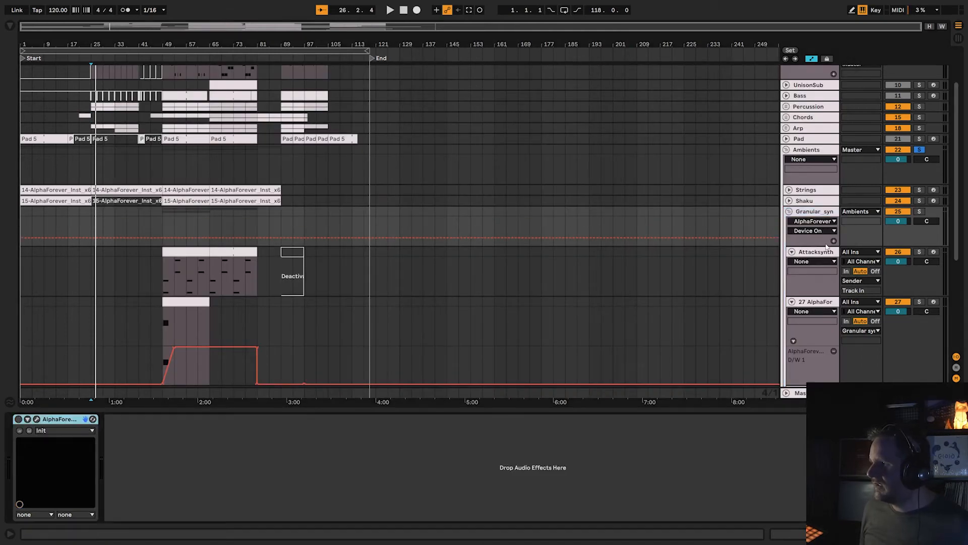
left_click(932, 253)
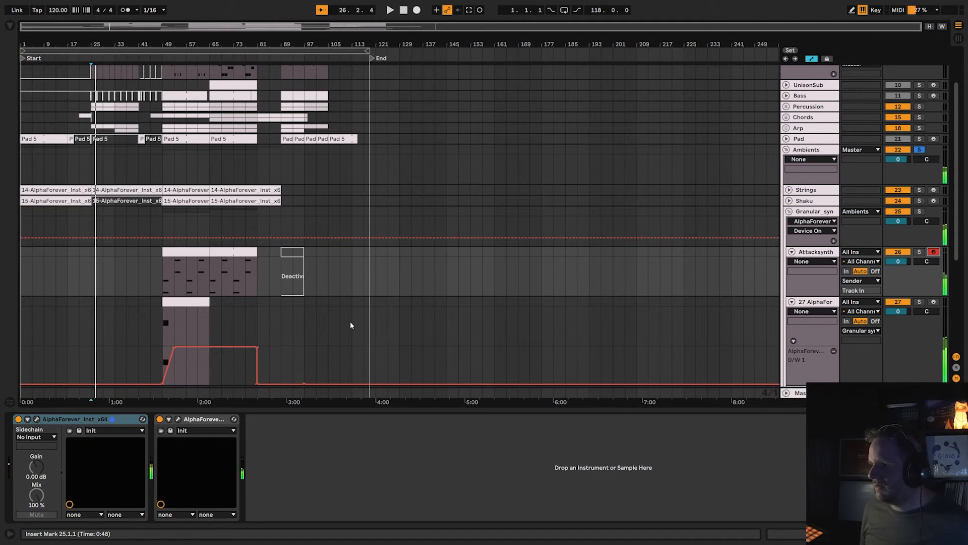
Open the Attacksynth track's AlphaForever_Inst patch, then enlarge and reposition its window.
left_click(36, 420)
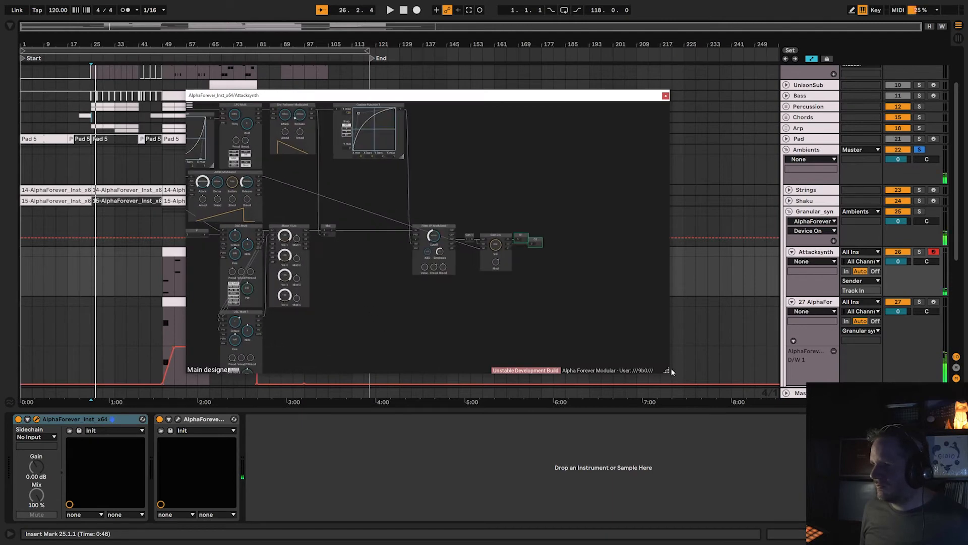
left_click_drag(667, 373, 944, 534)
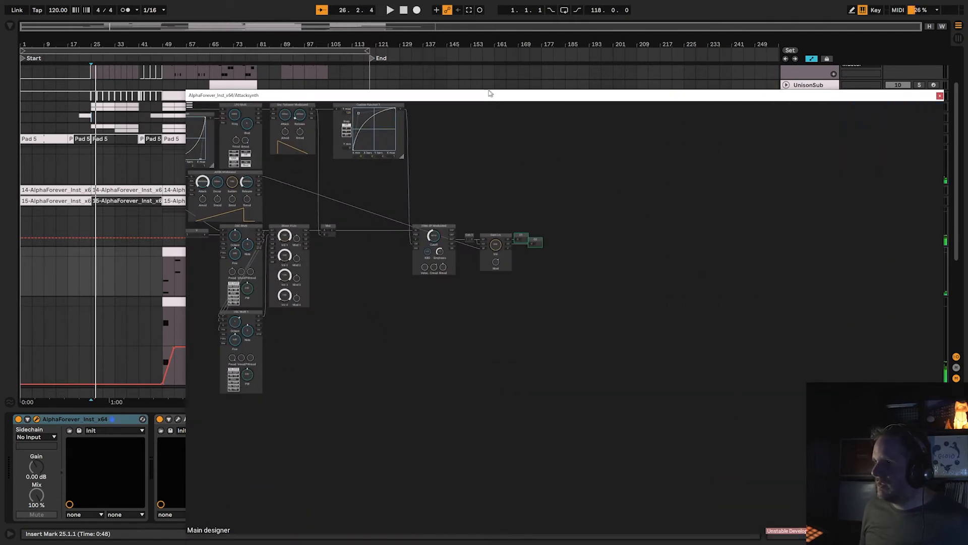
left_click_drag(491, 93, 376, 11)
Examine the Attacksynth patch's Midi Note, ADSR Modulated, OSC Multi and Mixer 4 Lin modules along the signal path to the filter.
scroll(305, 263, "up", 7)
left_click_drag(146, 195, 586, 362)
scroll(143, 215, "up", 2)
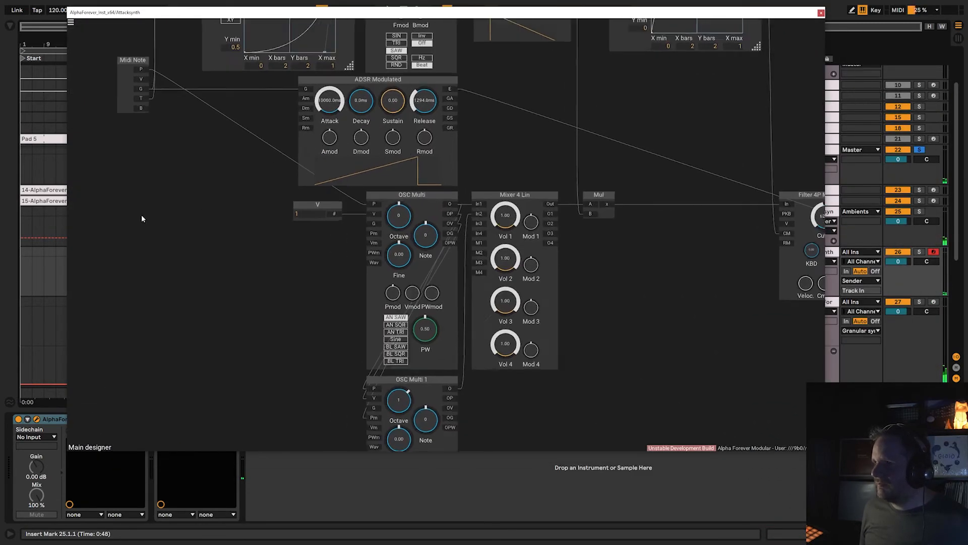
left_click_drag(152, 177, 211, 366)
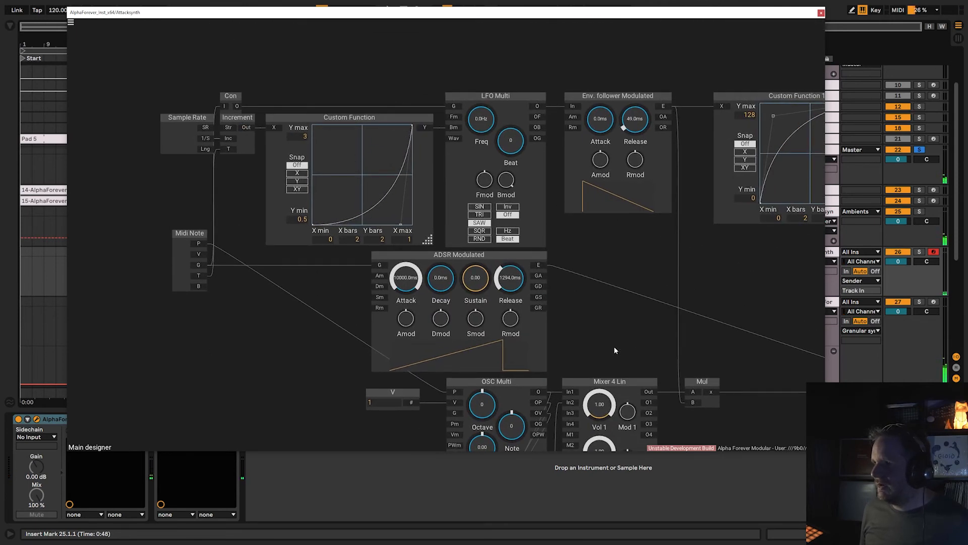
left_click_drag(613, 346, 552, 138)
left_click_drag(495, 390, 515, 324)
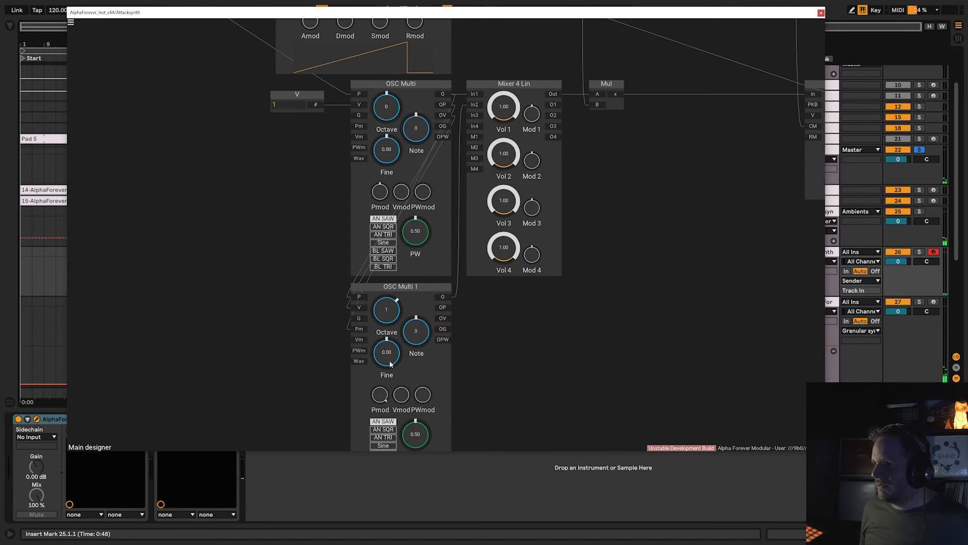
left_click_drag(653, 279, 600, 424)
left_click_drag(680, 287, 445, 358)
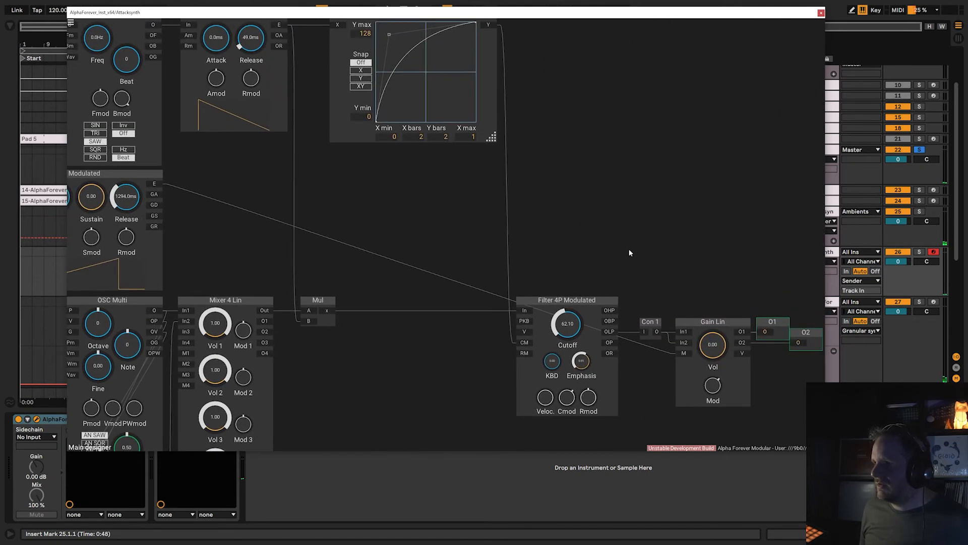
Examine how the Attacksynth patch's LFO, envelope follower and Custom Function modules drive the Filter 4P cutoff, and close the patch.
scroll(633, 211, "down", 1)
left_click_drag(622, 201, 664, 243)
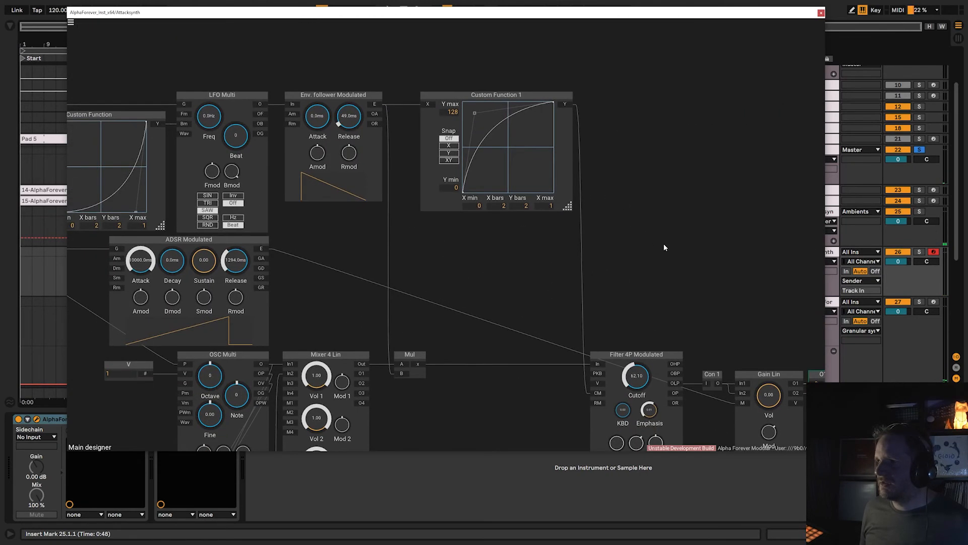
left_click_drag(441, 280, 618, 283)
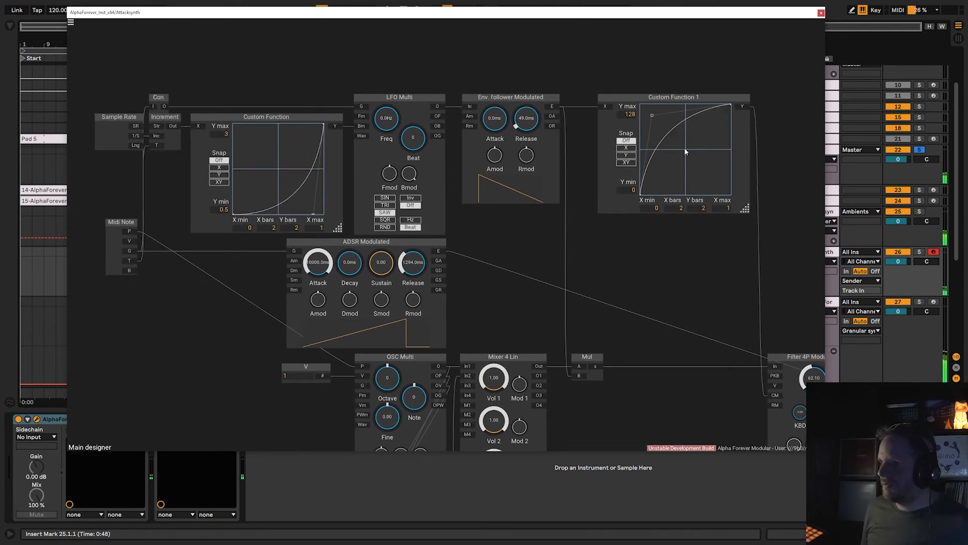
left_click_drag(708, 318, 594, 288)
scroll(588, 273, "down", 1)
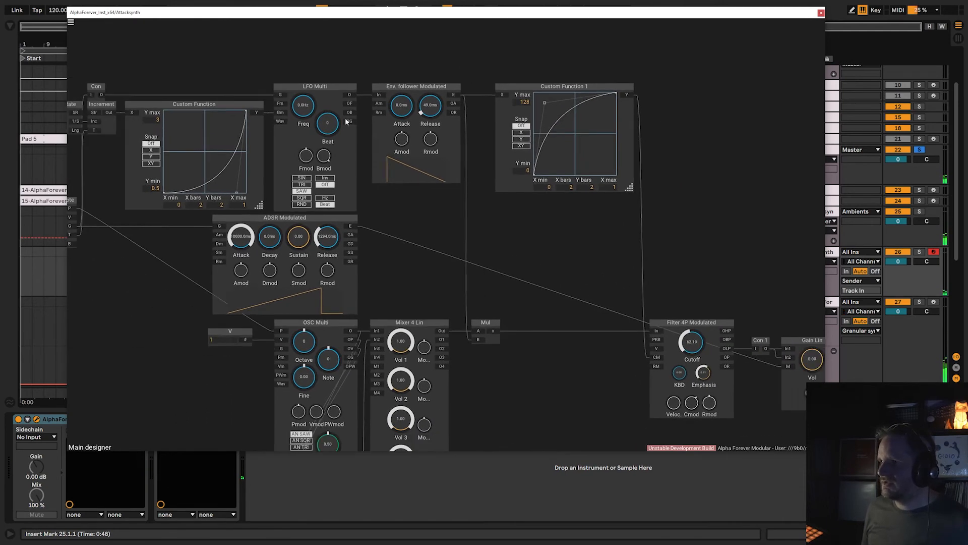
left_click_drag(343, 67, 484, 68)
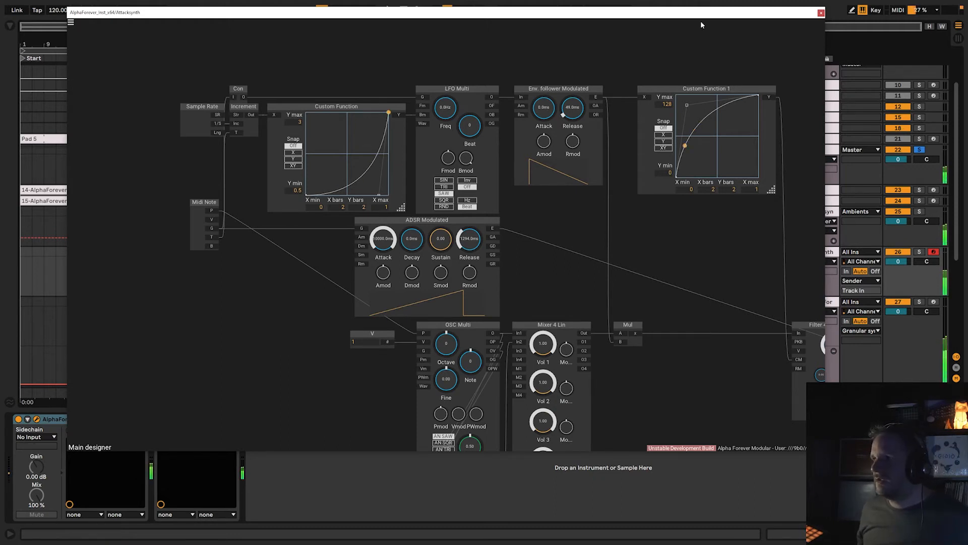
left_click(821, 14)
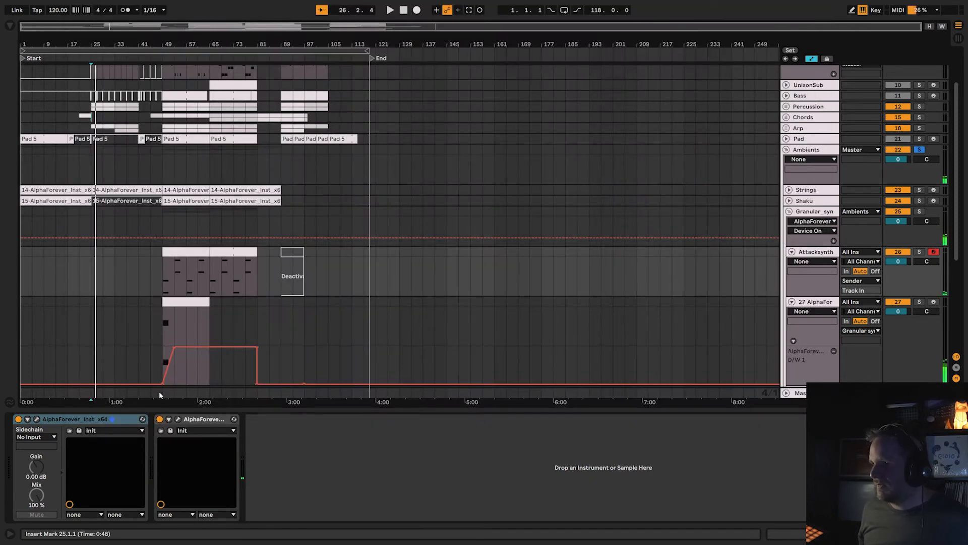
Arm track 27, the AlphaForever granulator in the Granular_syn group, for recording and solo it.
left_click(177, 419)
left_click(178, 419)
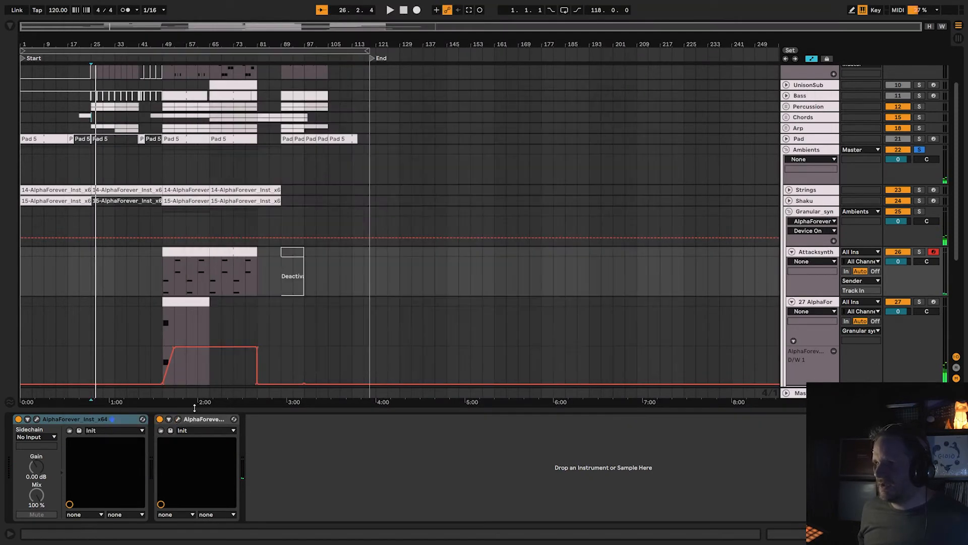
left_click(934, 302)
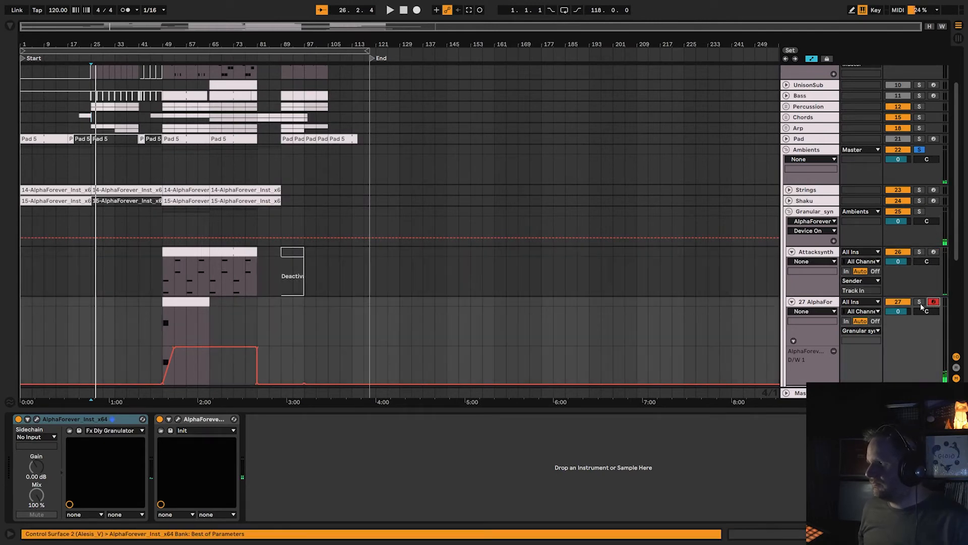
left_click(920, 302)
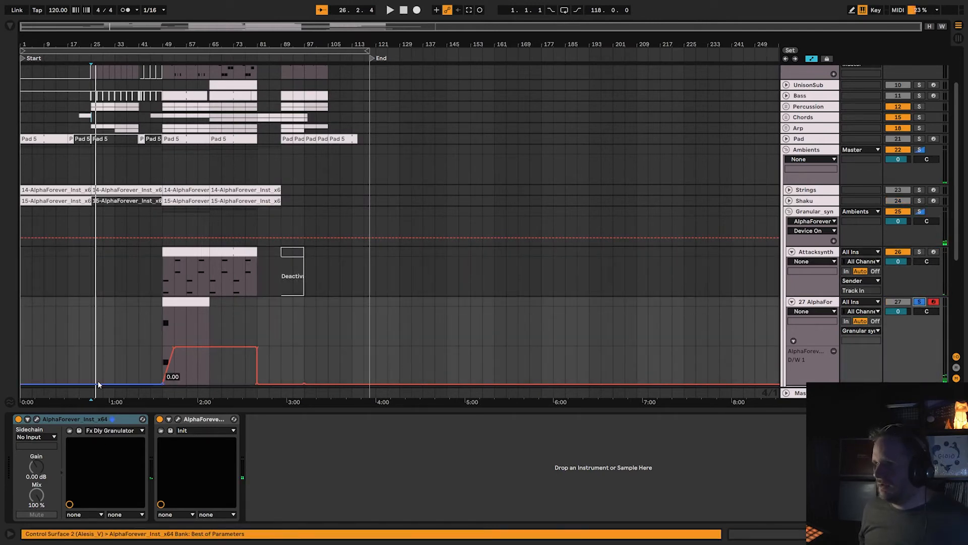
Open track 27's AlphaForever_Inst patch, enlarge its window and move it aside to uncover the arrangement.
left_click(37, 419)
left_click_drag(304, 270, 314, 221)
scroll(314, 222, "up", 3)
left_click_drag(482, 405, 859, 519)
scroll(368, 238, "up", 3)
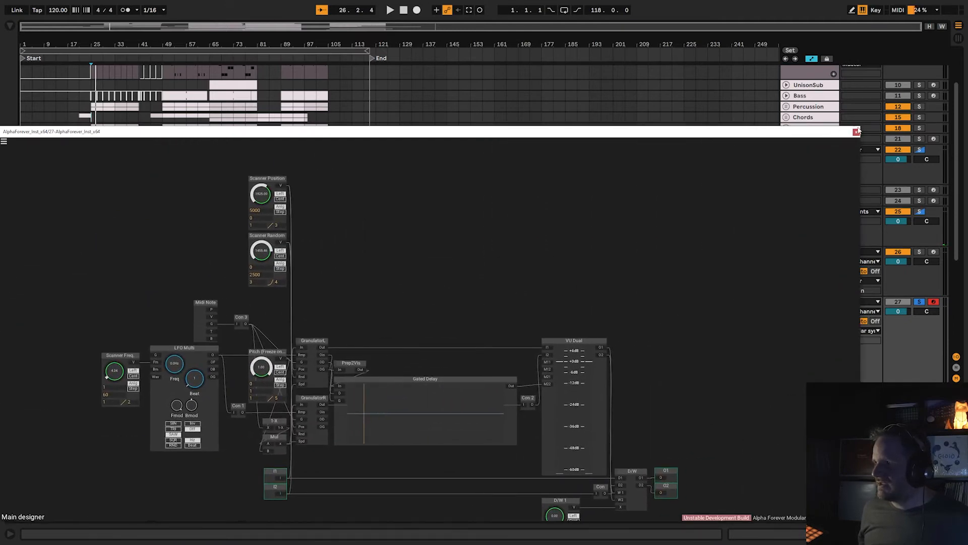
left_click_drag(123, 132, 540, 423)
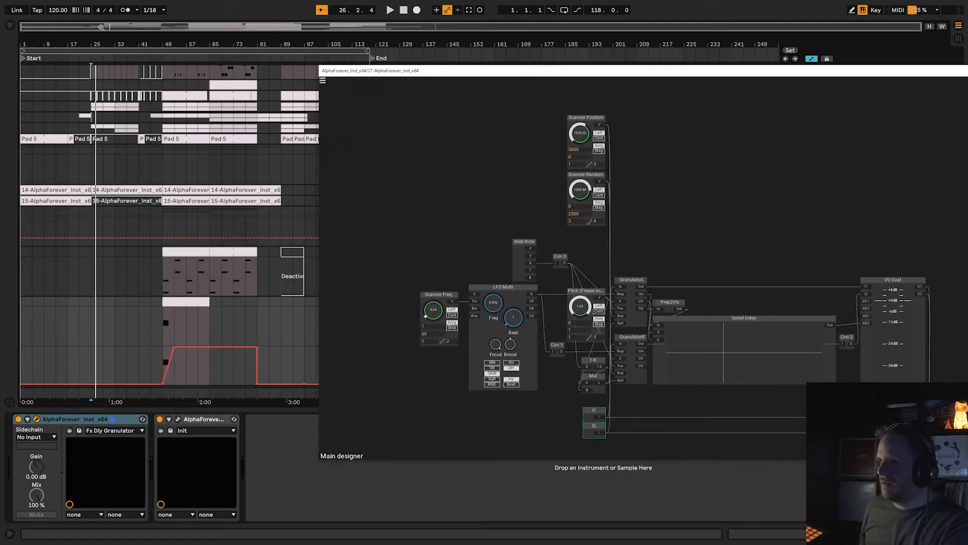
Audition the granulator by playing the arrangement from bar 49, and set its Pitch (Freeze) knob to 0.00.
left_click(162, 58)
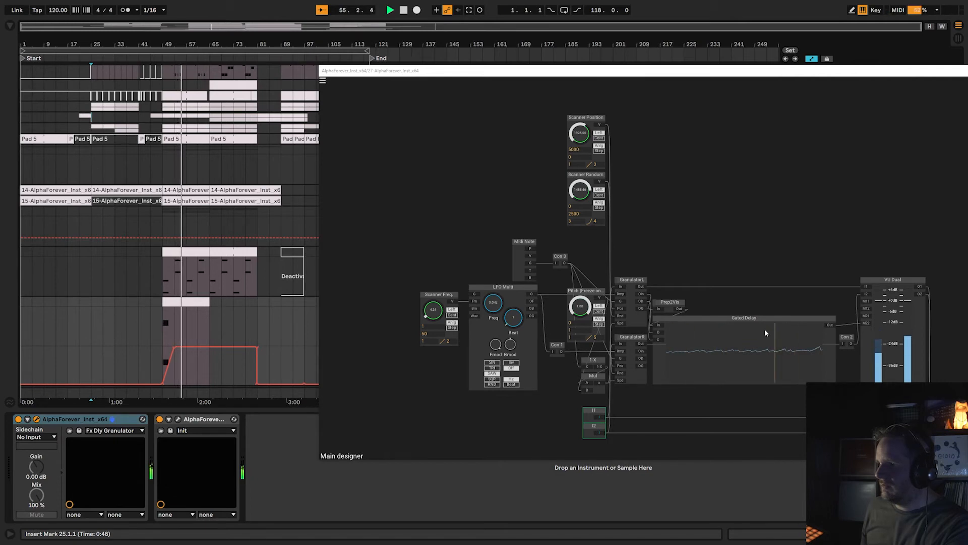
left_click_drag(657, 76, 389, 111)
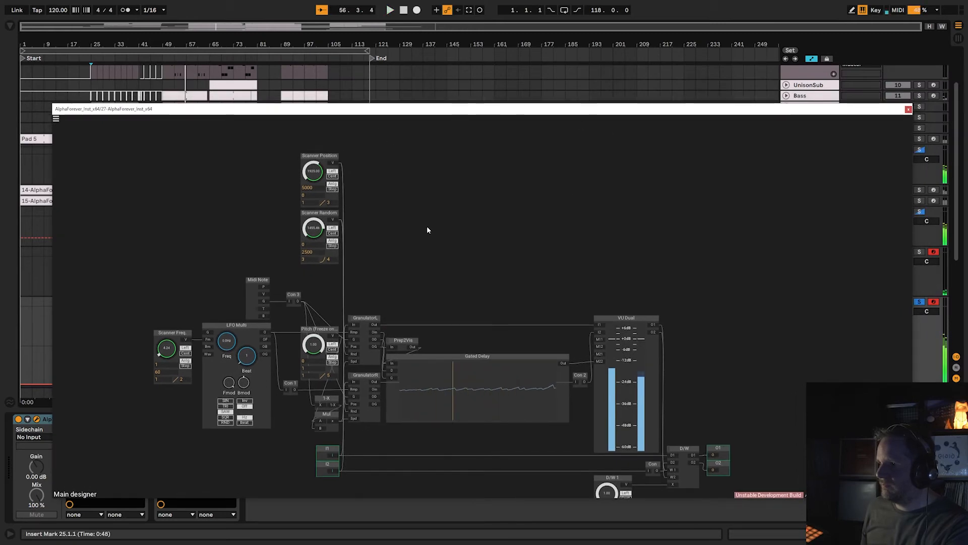
left_click_drag(313, 344, 316, 379)
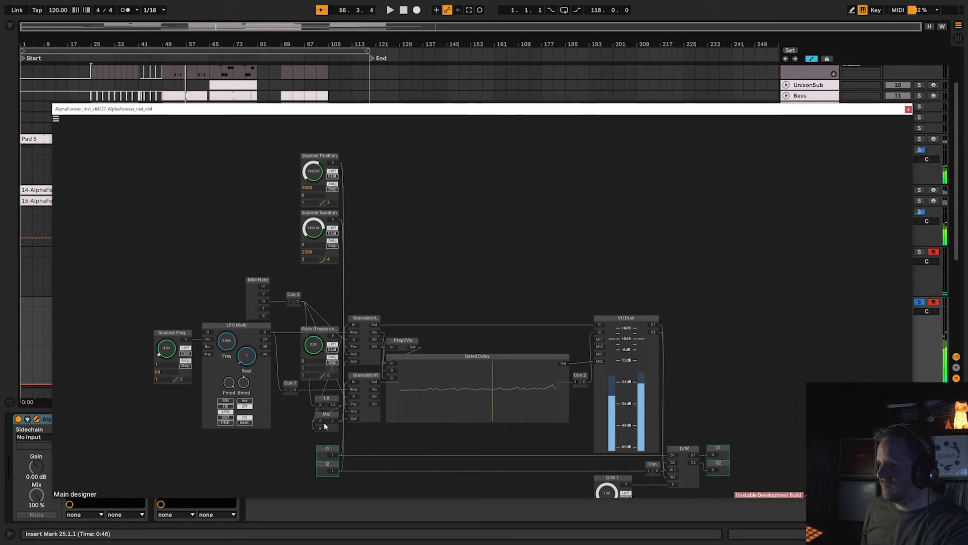
left_click(908, 110)
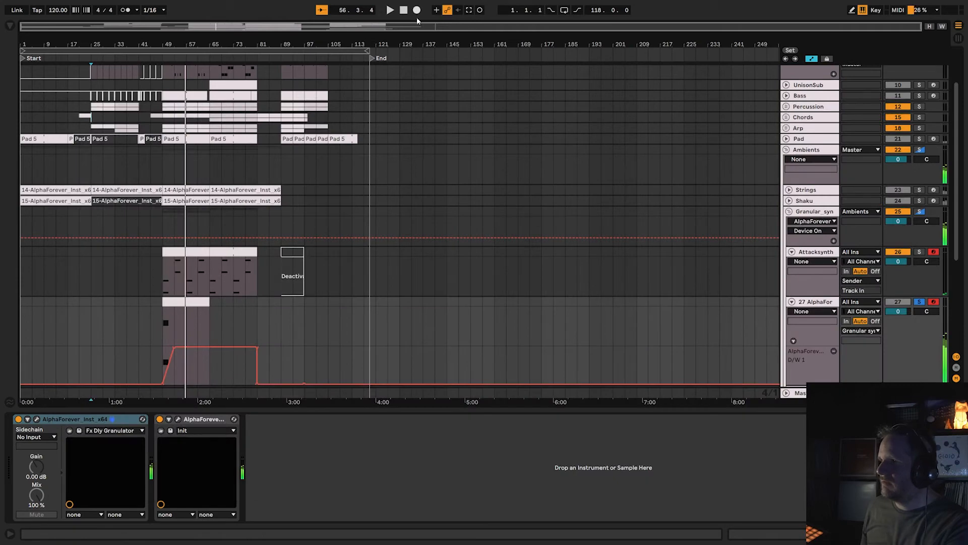
left_click(404, 10)
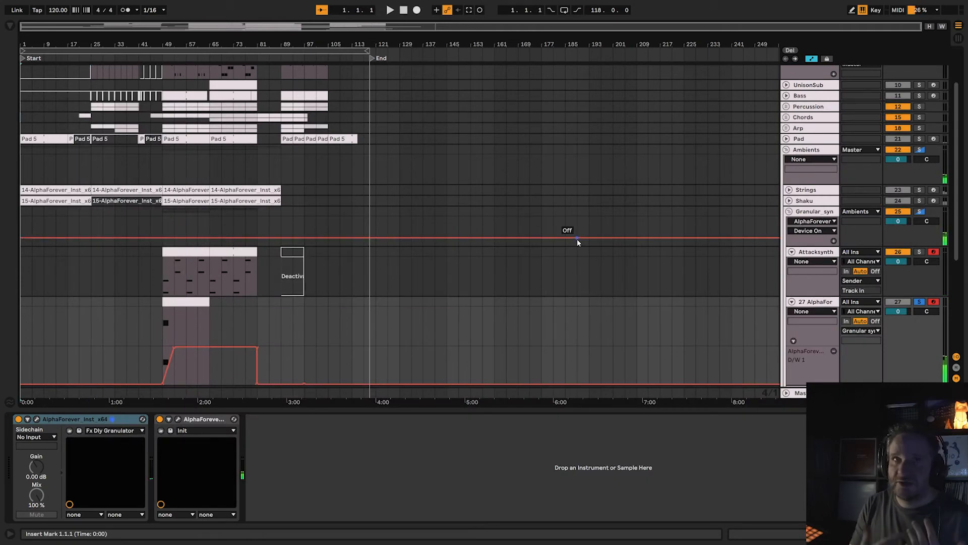
Solo the Granular_syn group, then fold it and its parent Ambients group.
left_click(920, 213)
left_click(793, 212)
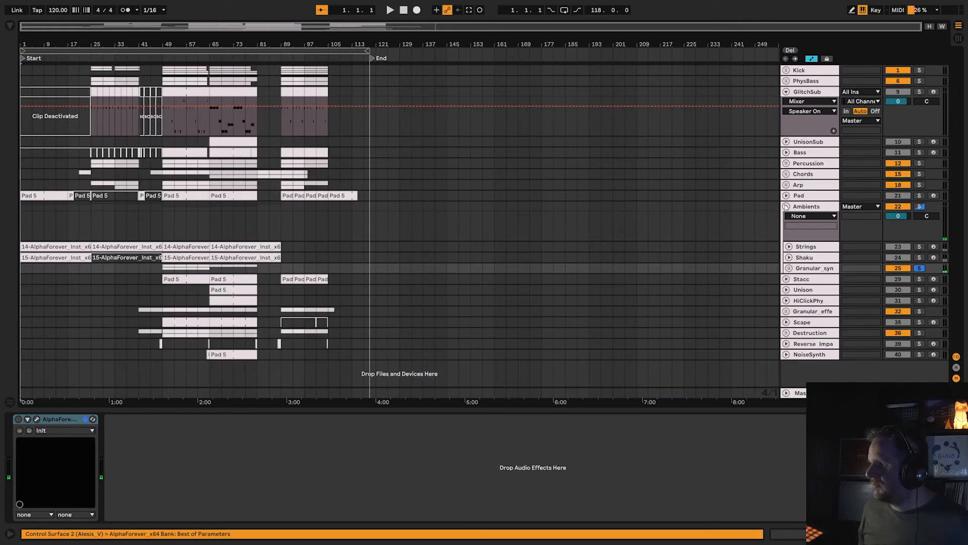
left_click(786, 206)
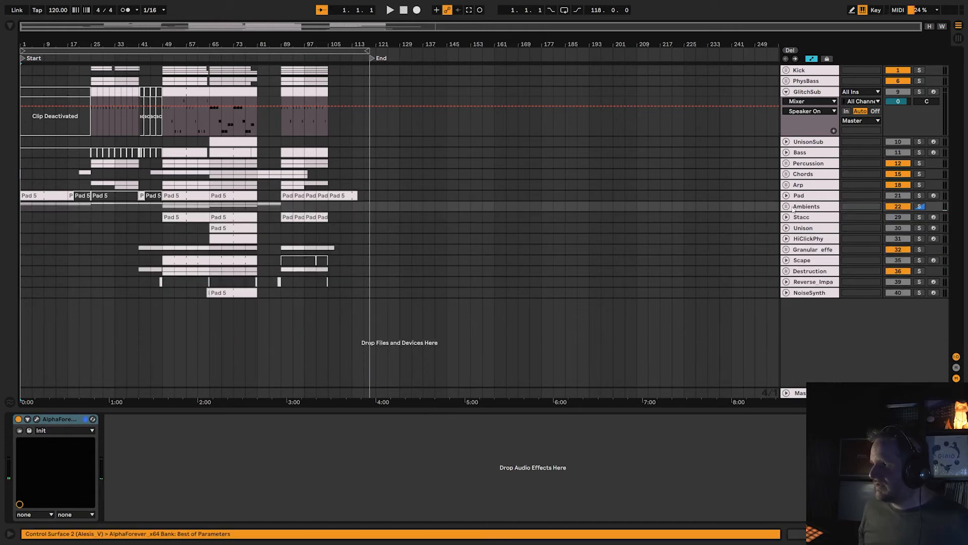
Select the Stacc track, solo it and arm it for recording.
left_click(803, 218)
left_click(919, 217)
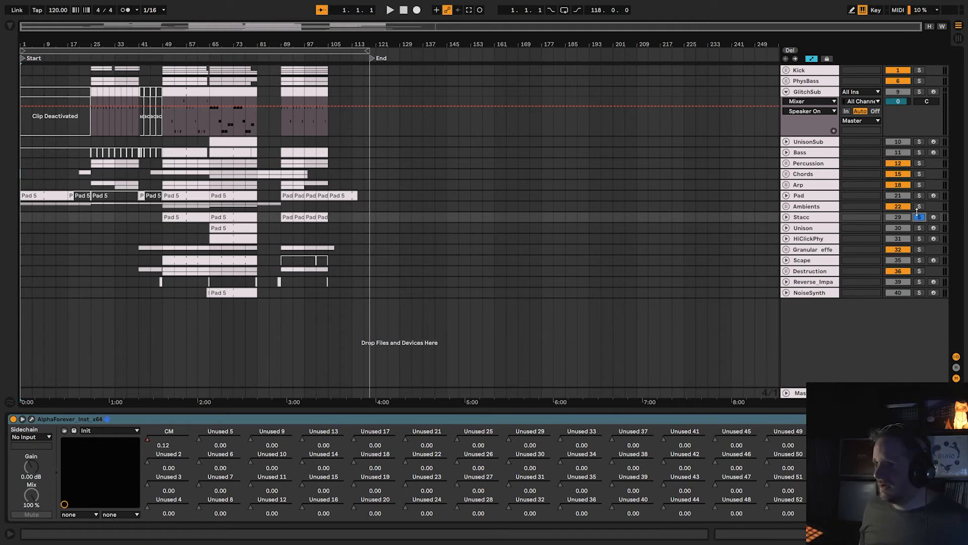
left_click(934, 218)
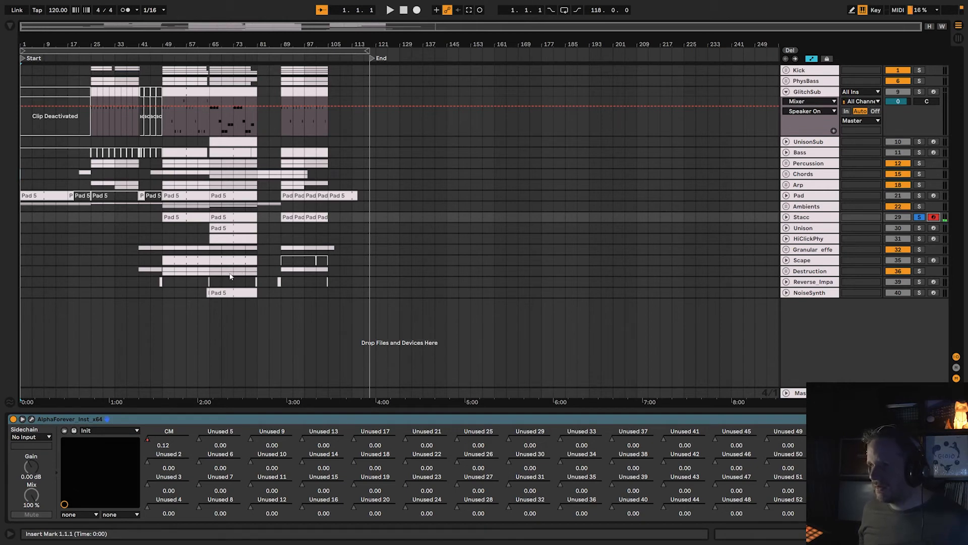
Open the Unison track's AlphaForever_Inst patch, hide the device's parameter controls and enlarge the patch window.
left_click(101, 230)
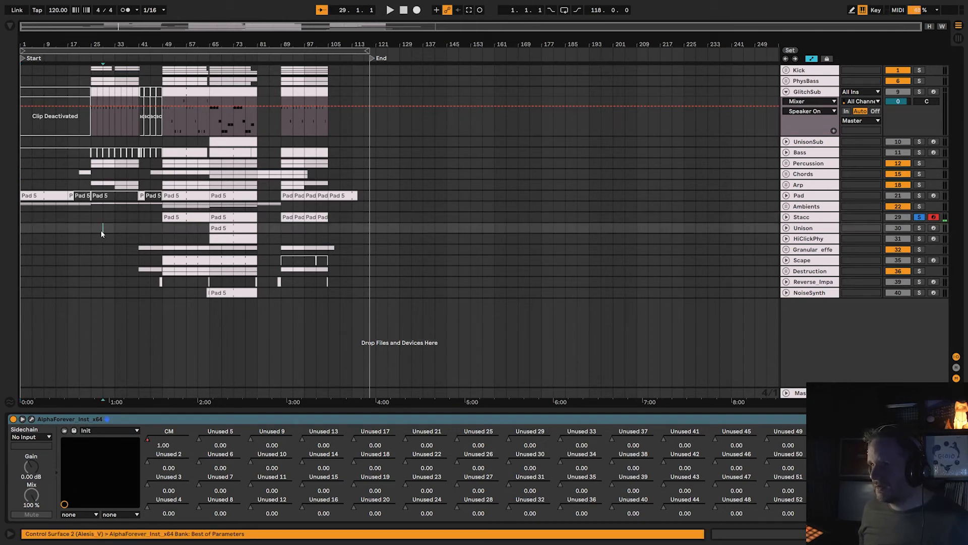
left_click(33, 421)
left_click_drag(289, 161, 472, 55)
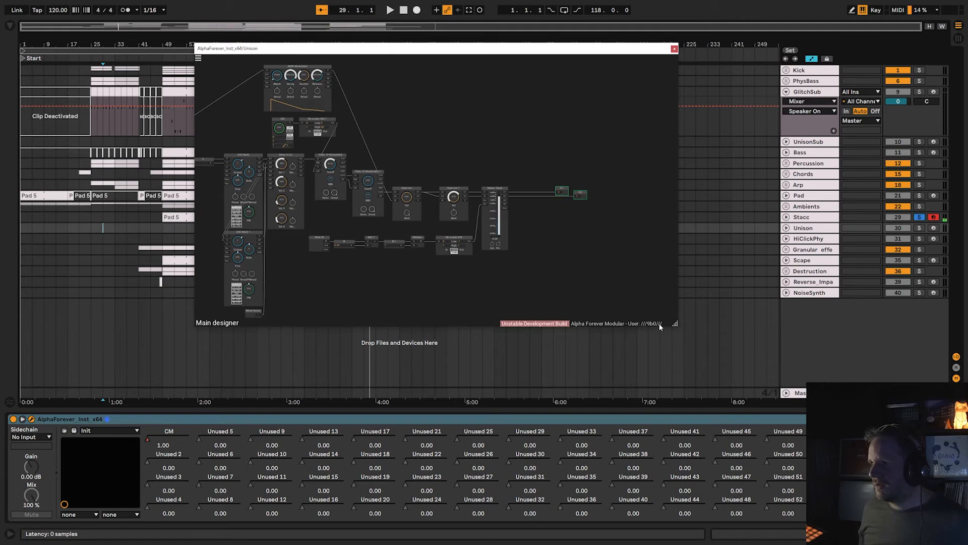
left_click(22, 419)
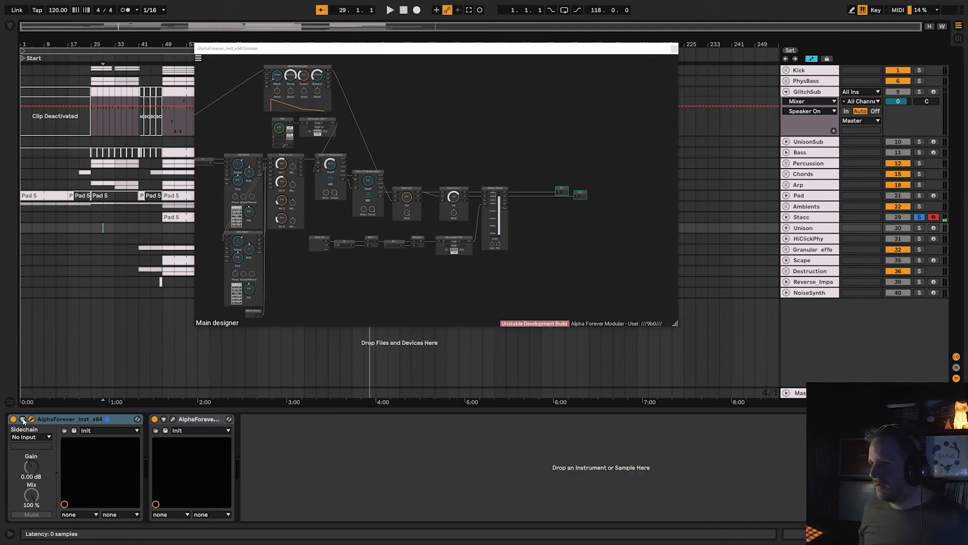
left_click_drag(679, 327, 878, 478)
Examine the Unison patch's OSC Multi, Mixer 4 Lin, Filter 1P, Gain Lin and Stereo Track modules.
scroll(404, 333, "up", 3)
left_click_drag(309, 286, 604, 436)
left_click_drag(360, 148, 352, 100)
scroll(385, 200, "up", 2)
left_click_drag(657, 151, 534, 164)
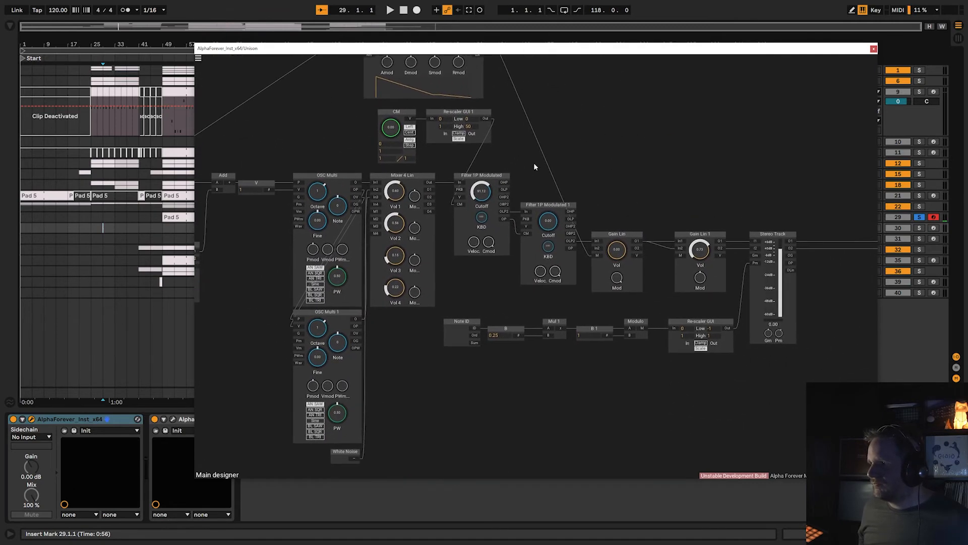
Open the Unison track's AlphaForever effect patch, examine its EQ, stereo track and array sequencing modules, and close it.
left_click(173, 419)
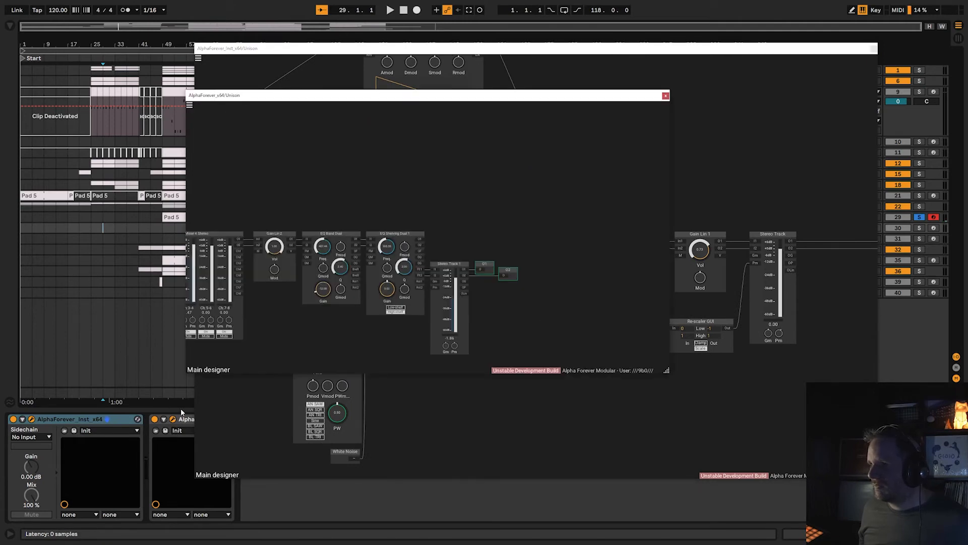
left_click_drag(316, 332, 671, 324)
scroll(507, 320, "down", 3)
mouse_move(350, 322)
left_mouse_down()
mouse_move(579, 319)
mouse_move(358, 302)
mouse_move(517, 328)
left_mouse_up()
scroll(359, 303, "up", 1)
left_click_drag(253, 271, 560, 237)
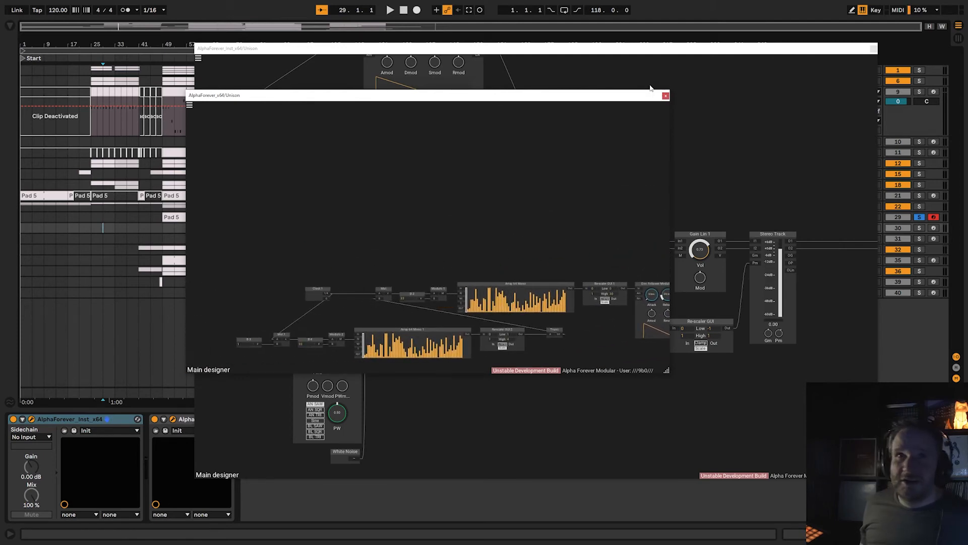
left_click(665, 96)
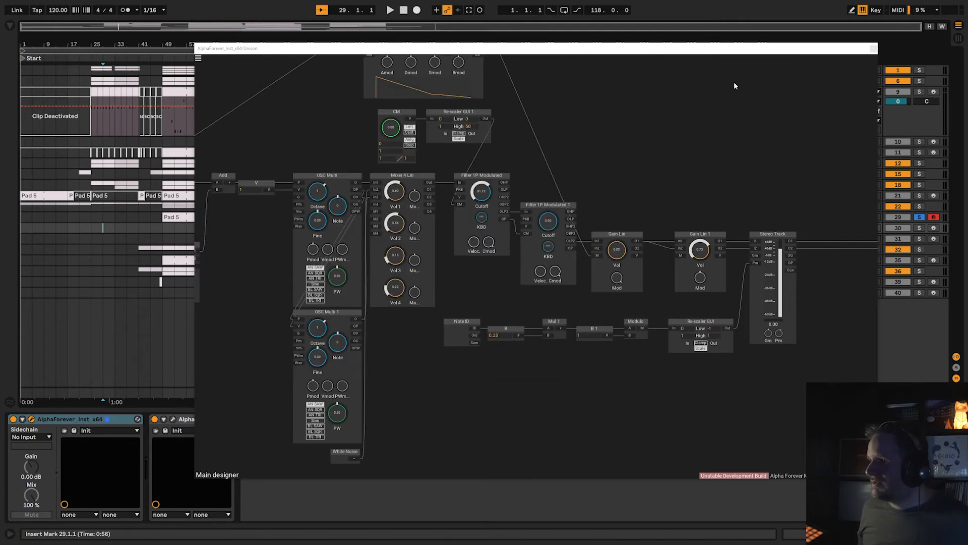
Bypass the Unison track's AlphaForever effect and close its AlphaForever_Inst patch window.
left_click(155, 419)
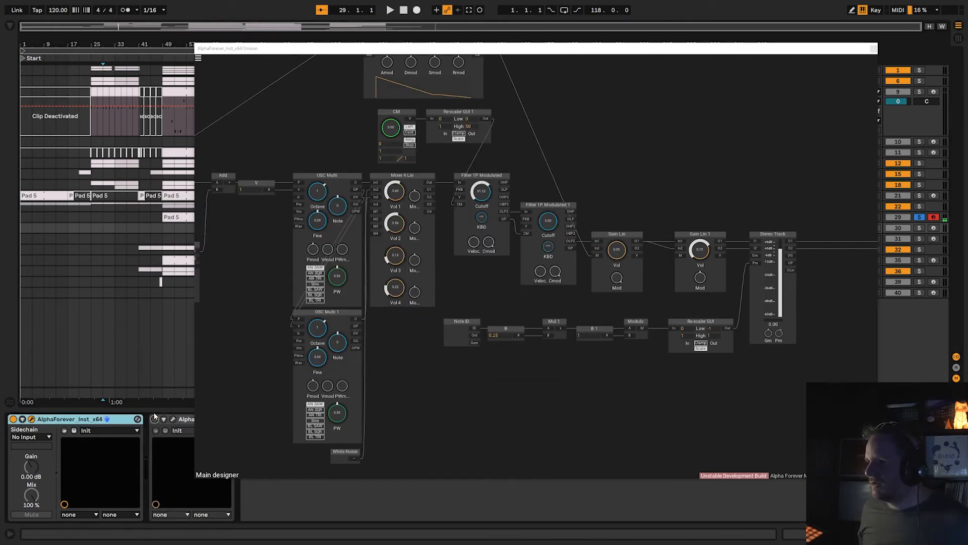
left_click(874, 49)
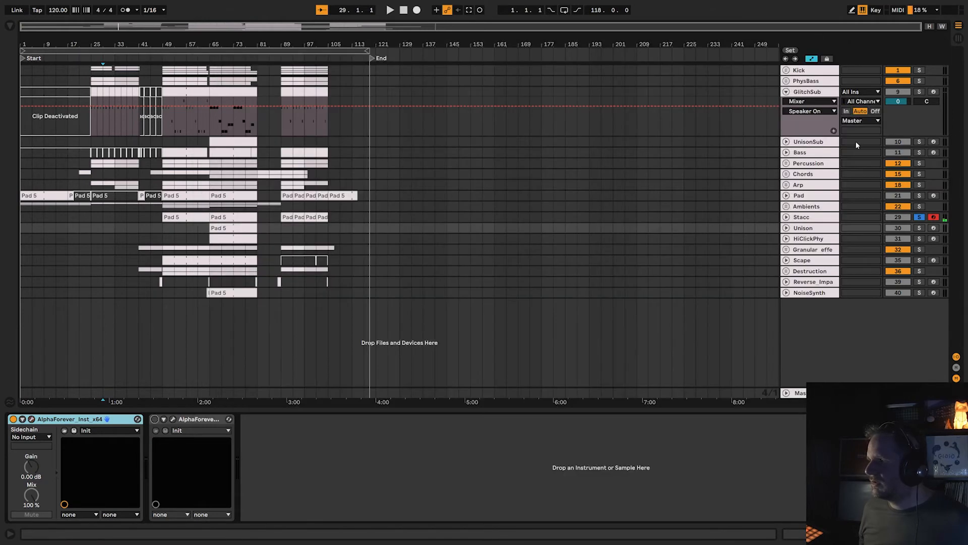
Select the Stacc track and hide the parameter controls of its AlphaForever_Inst device.
left_click(812, 218)
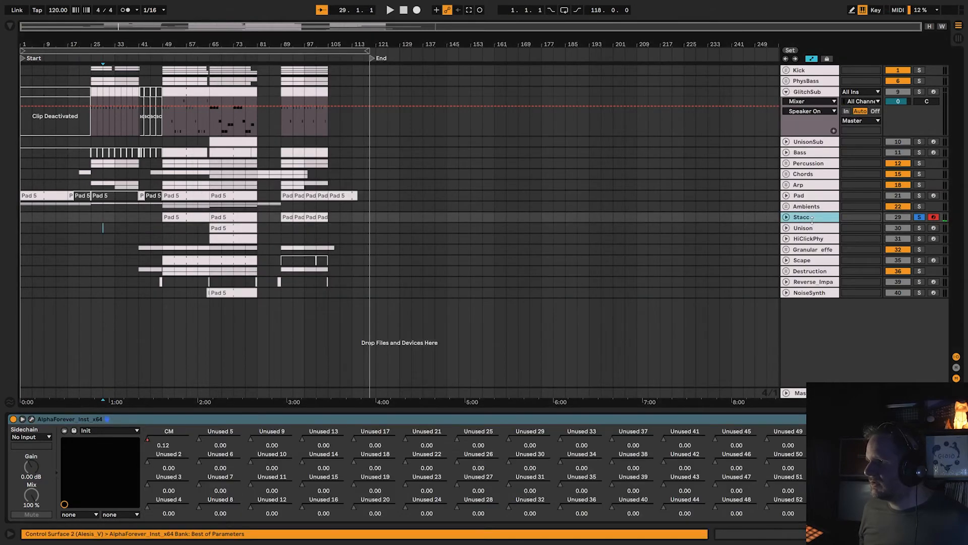
left_click(22, 419)
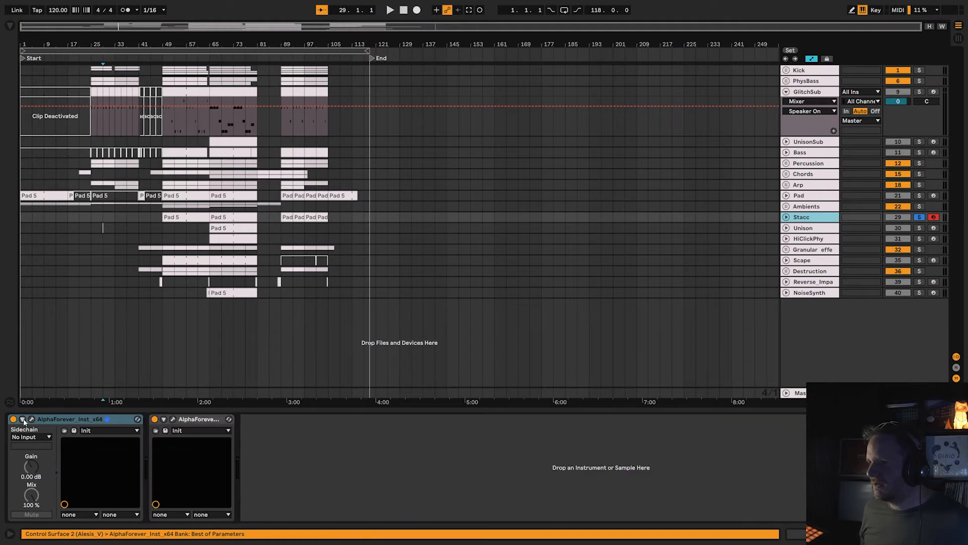
key("Down")
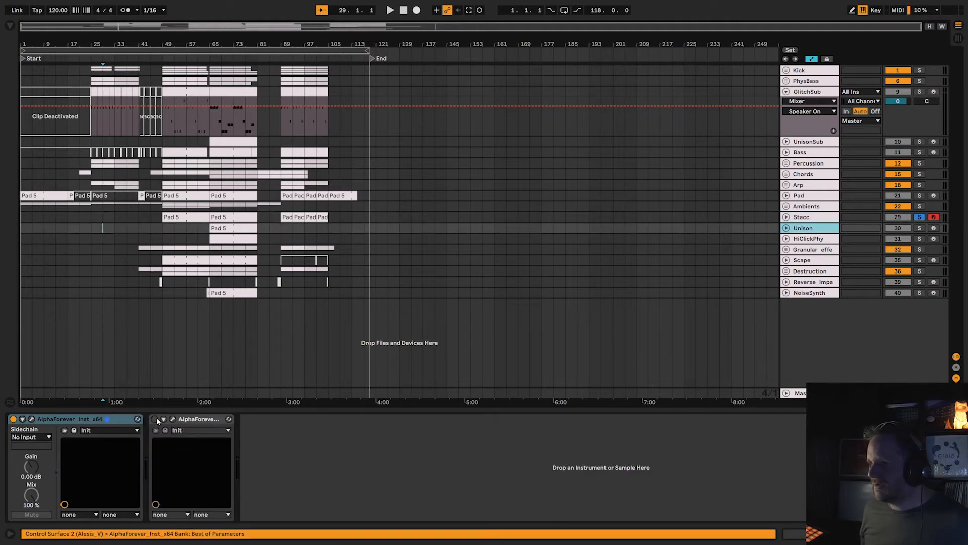
left_click(792, 220)
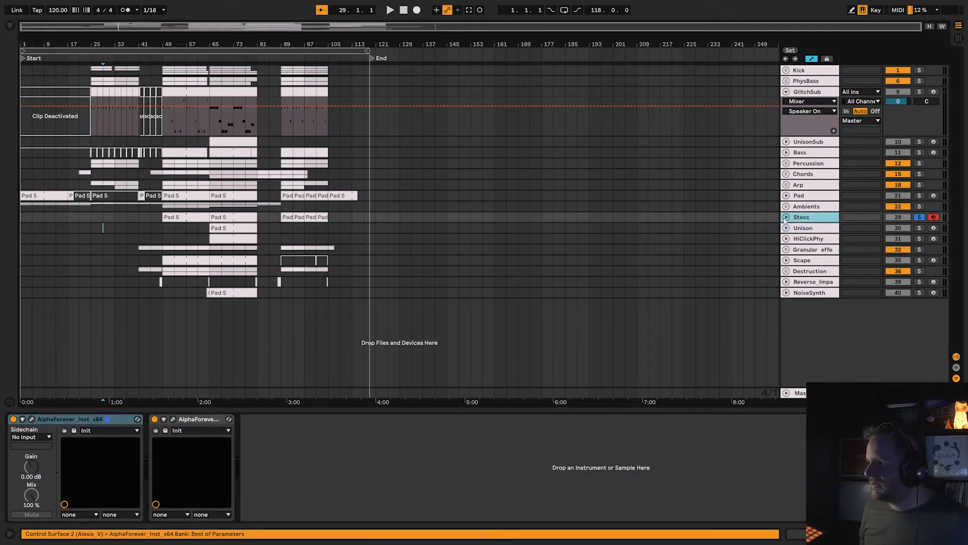
Open the Stacc track's AlphaForever_Inst patch, look over its whole module layout and close it.
left_click(30, 419)
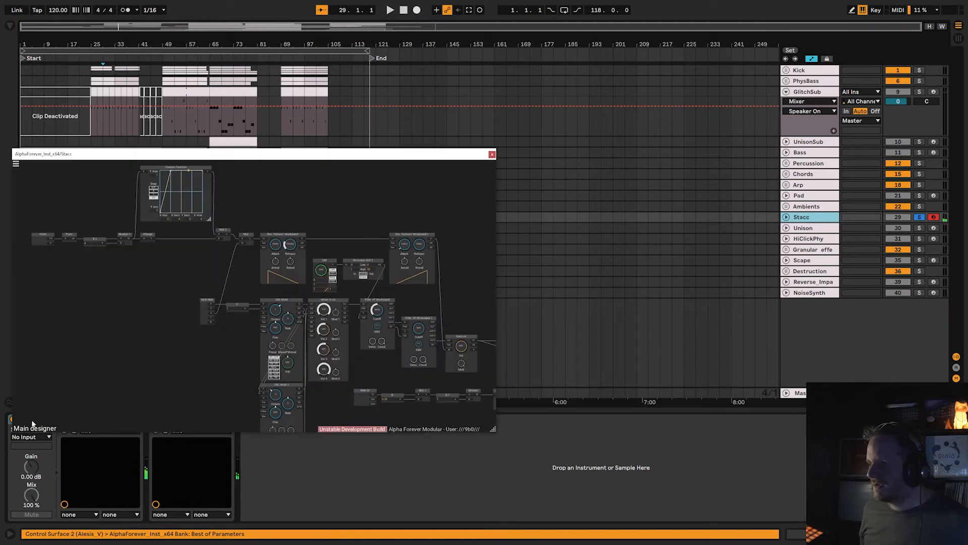
scroll(78, 334, "down", 3)
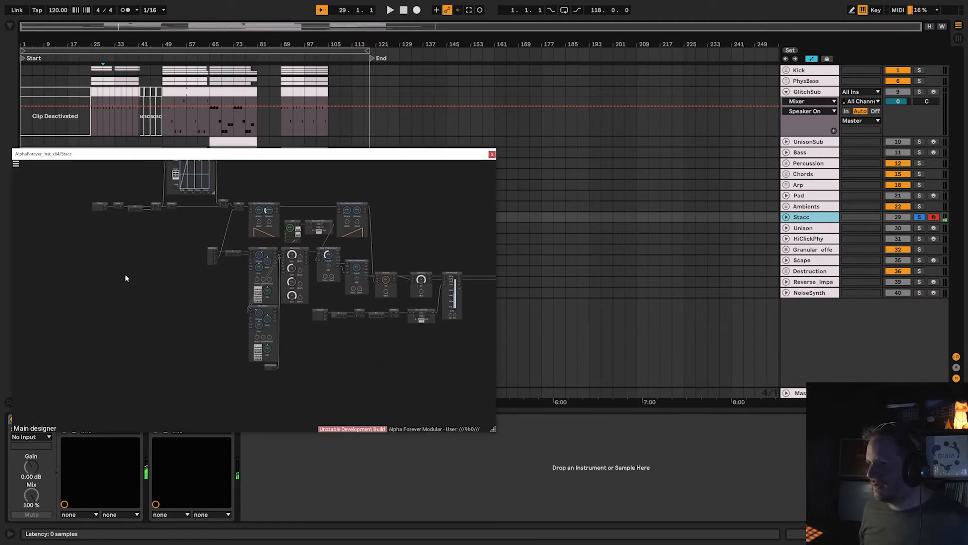
left_click(492, 154)
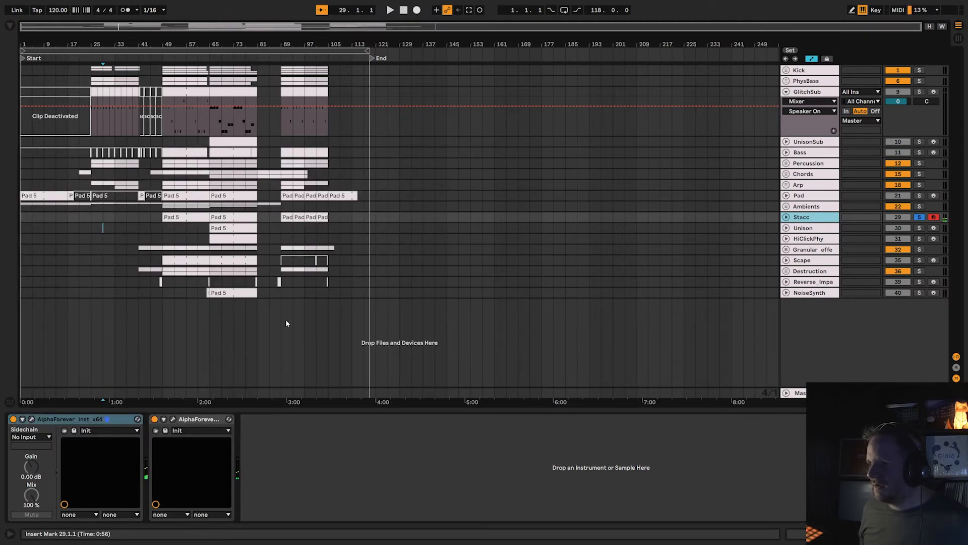
Open the Stacc track's AlphaForever effect patch, survey its envelope, reverb and mixer modules, and bypass the effect.
left_click(173, 419)
left_click_drag(310, 319, 566, 308)
scroll(571, 310, "down", 4)
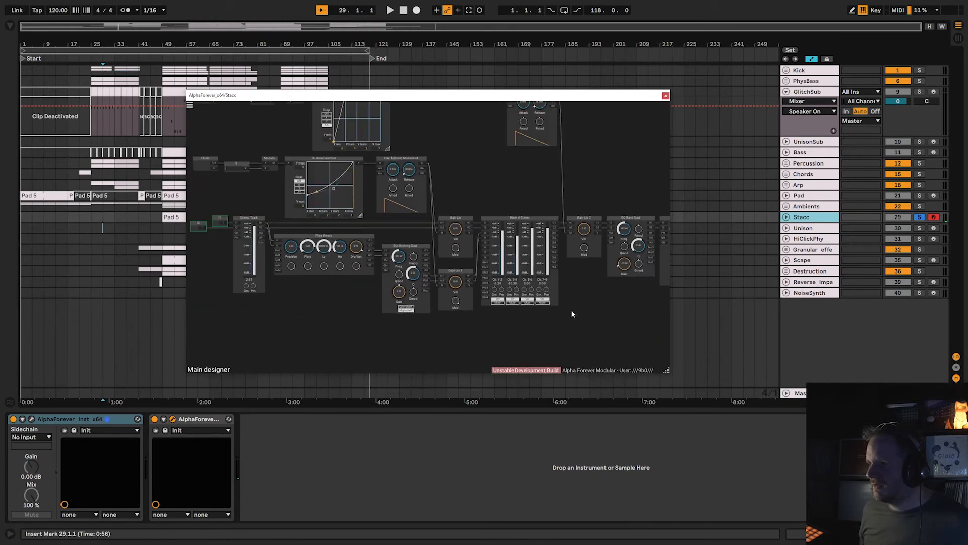
left_click_drag(302, 312, 380, 355)
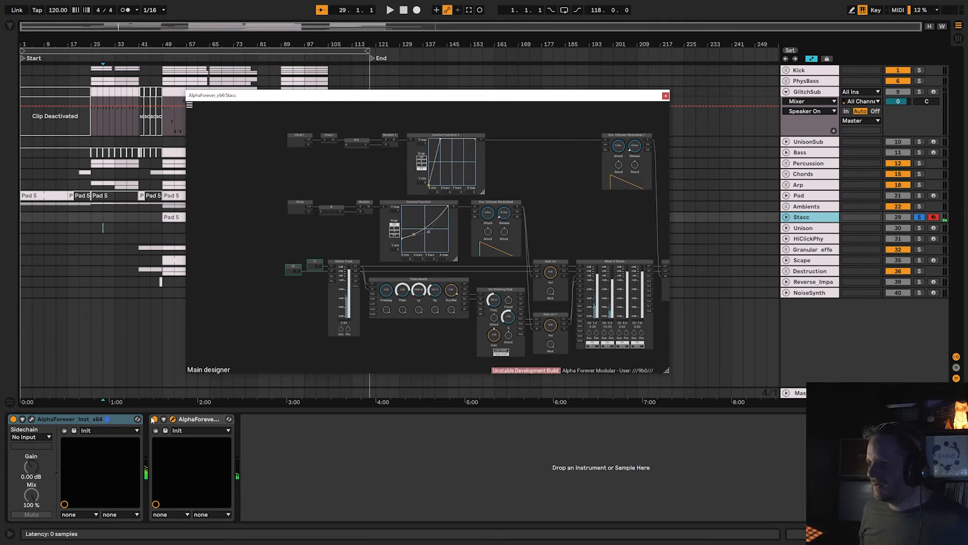
left_click(155, 419)
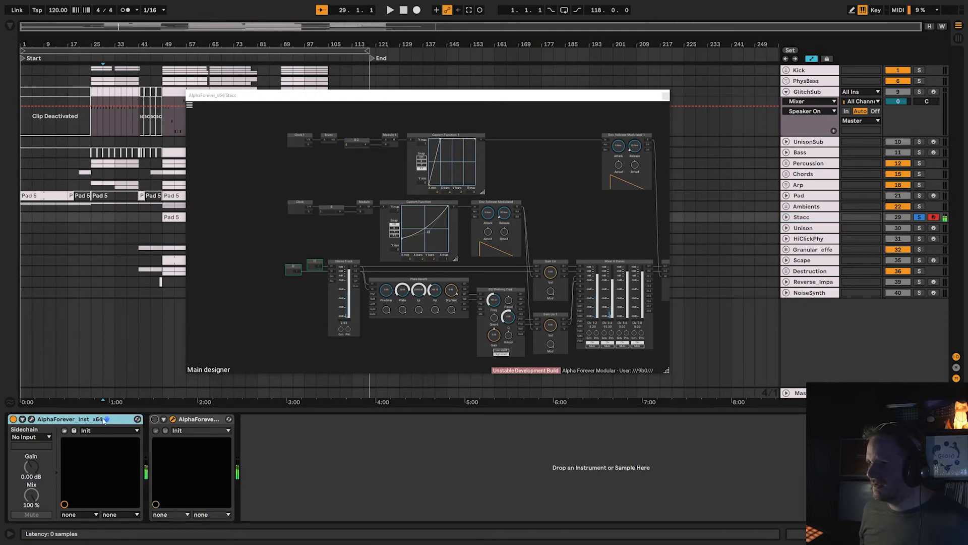
Examine the Clock, Modulo 1 and Custom Function modules in Stacc's AlphaForever_Inst patch, and close both patch windows.
left_click(31, 419)
left_click_drag(111, 317, 189, 396)
scroll(200, 361, "up", 1)
scroll(201, 360, "up", 1)
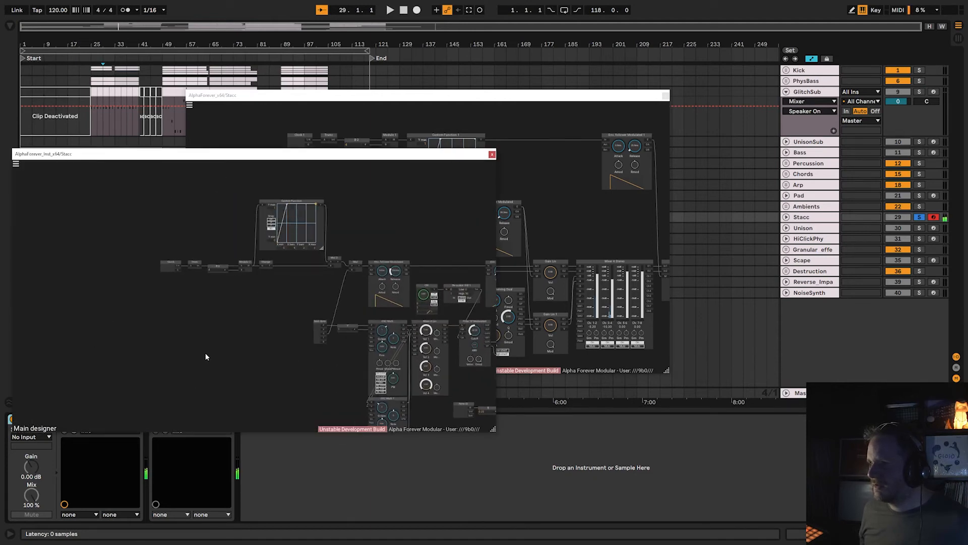
scroll(215, 344, "up", 6)
left_click_drag(268, 339, 237, 498)
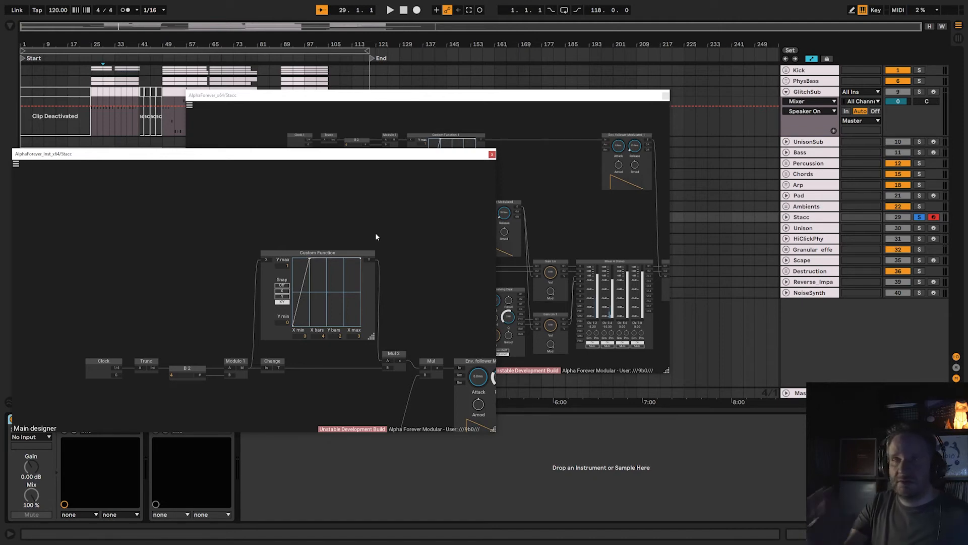
left_click(493, 155)
left_click(666, 95)
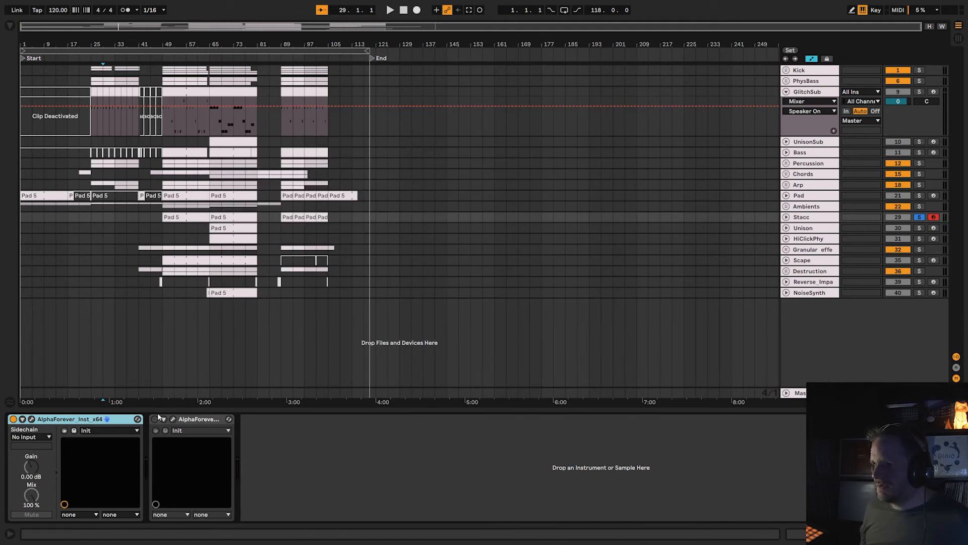
Select the Stacc track's Pad 5 clip at bar 65 and audition the soloed track from about bar 49.
left_click(244, 219)
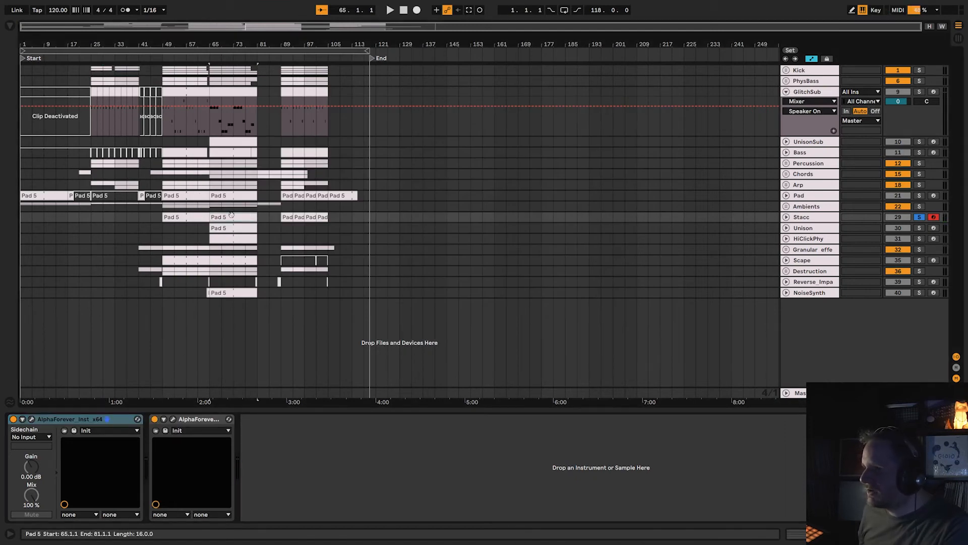
left_click(163, 65)
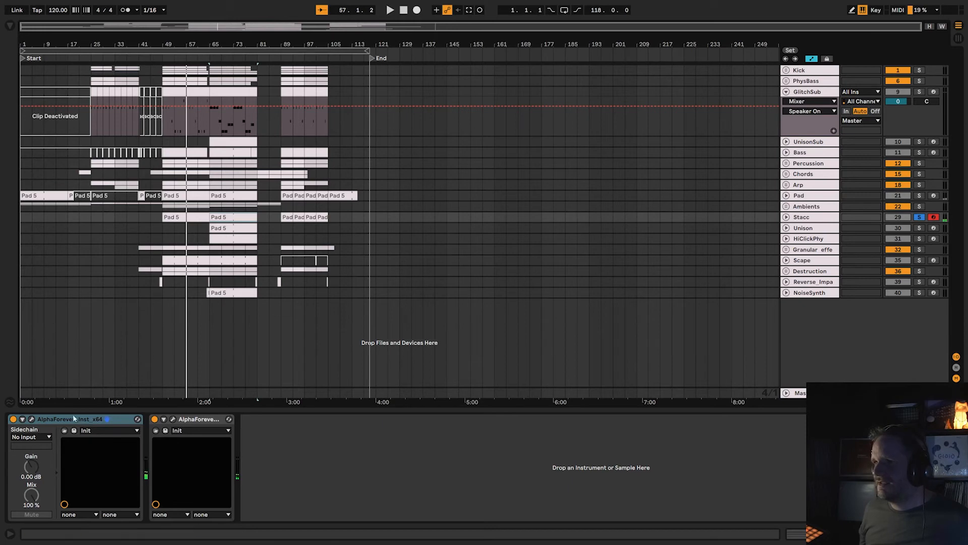
Reopen Stacc's AlphaForever_Inst patch and examine its Midi Note, Env. Follower Modulated, OSC Multi and Mixer 4 Lin modules.
left_click(33, 420)
left_click_drag(203, 306, 77, 172)
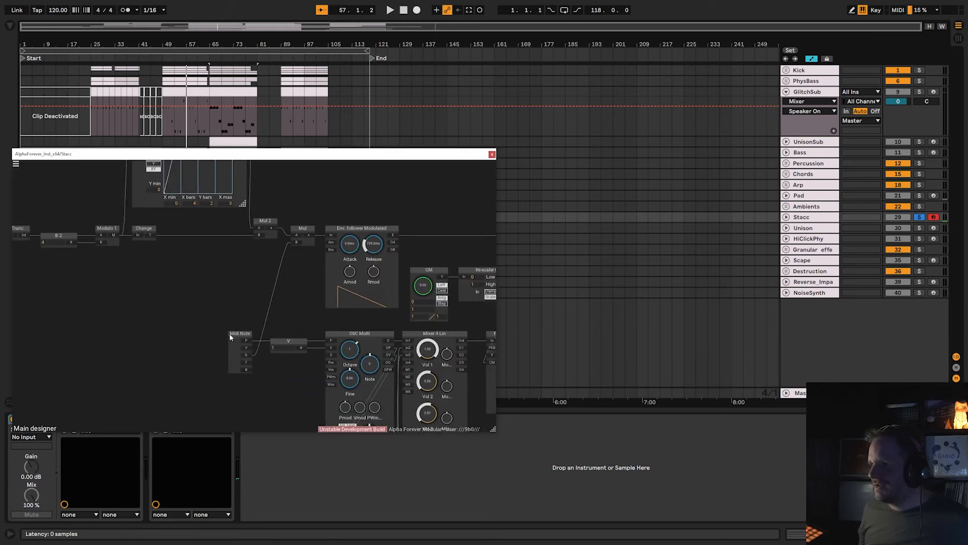
left_click_drag(222, 337, 154, 197)
left_click_drag(229, 299, 229, 217)
left_click_drag(378, 323, 355, 430)
left_click_drag(427, 326, 312, 366)
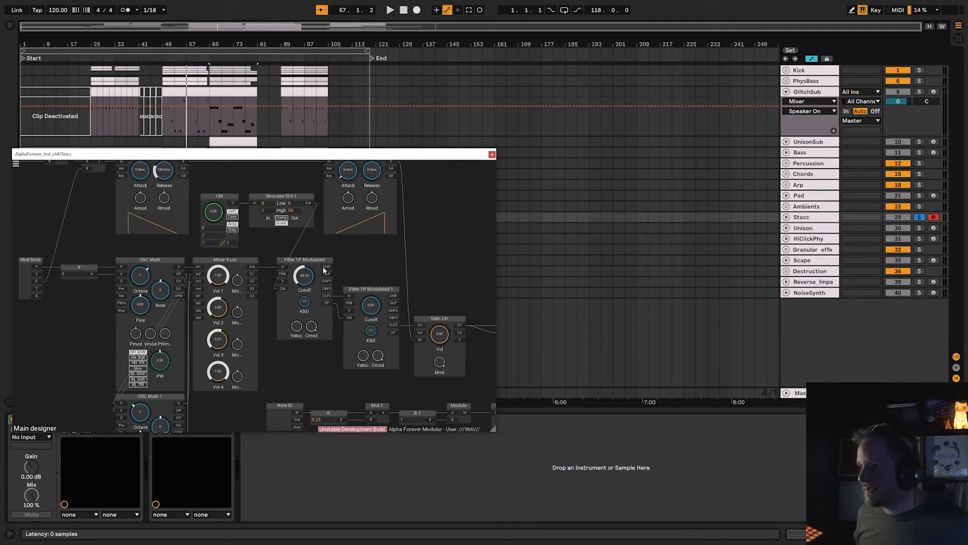
Examine the Filter 1P Modulated, Gain Lin and Stereo Track modules of Stacc's instrument patch and close it.
left_click_drag(326, 270, 249, 277)
left_click_drag(373, 250, 507, 293)
scroll(341, 290, "down", 3)
left_click_drag(335, 219, 216, 210)
scroll(216, 210, "down", 3)
left_click_drag(402, 272, 350, 204)
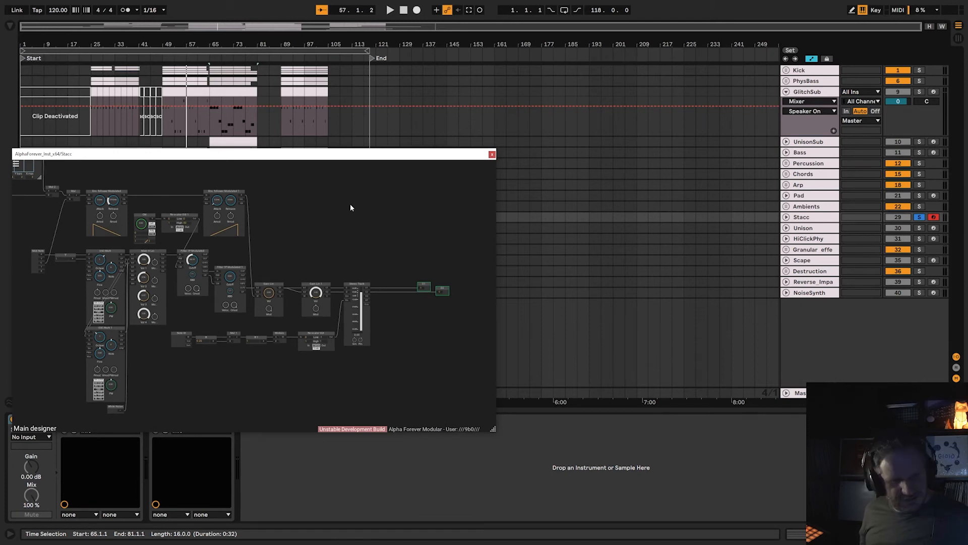
left_click(493, 155)
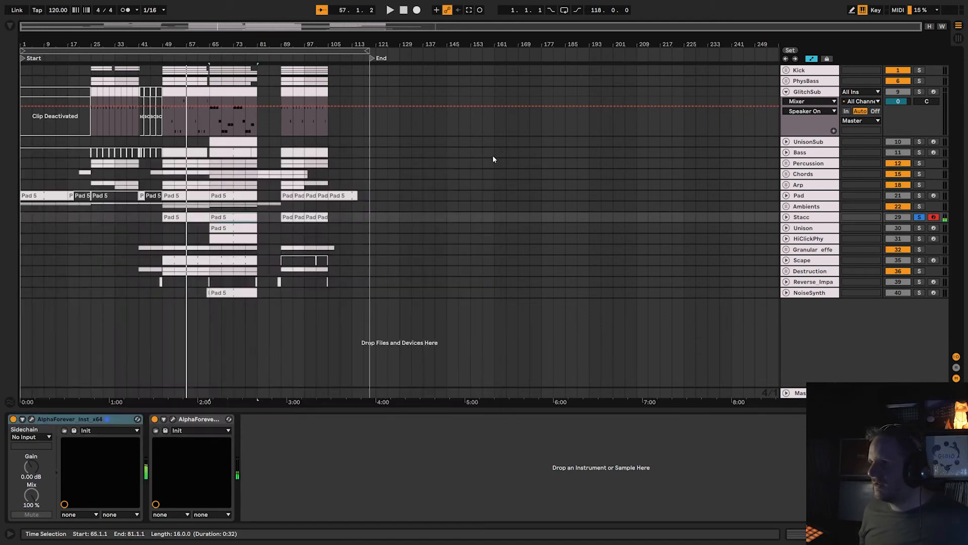
Open Stacc's AlphaForever effect patch, compare the sound with the effect bypassed and enabled, and examine its clock-driven Custom Function envelopes.
left_click(172, 419)
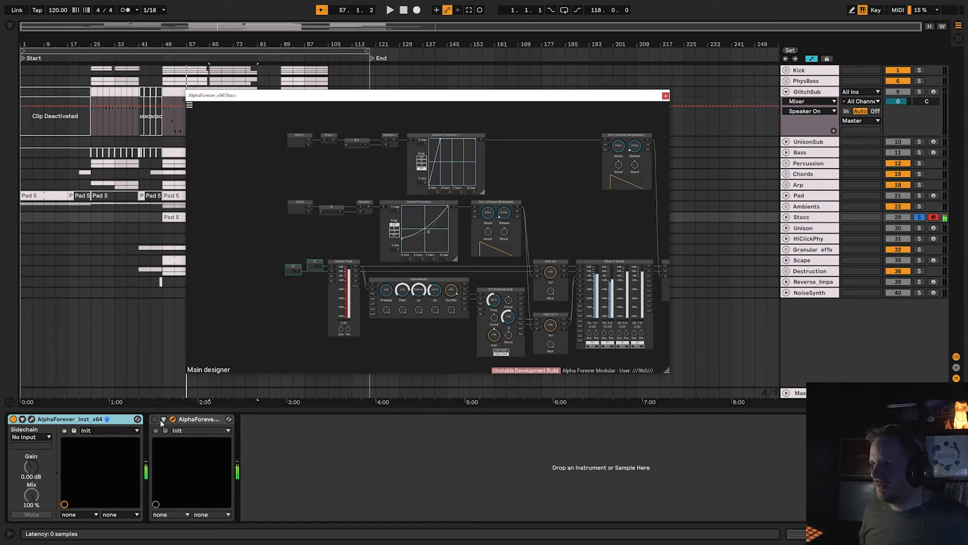
left_click(155, 420)
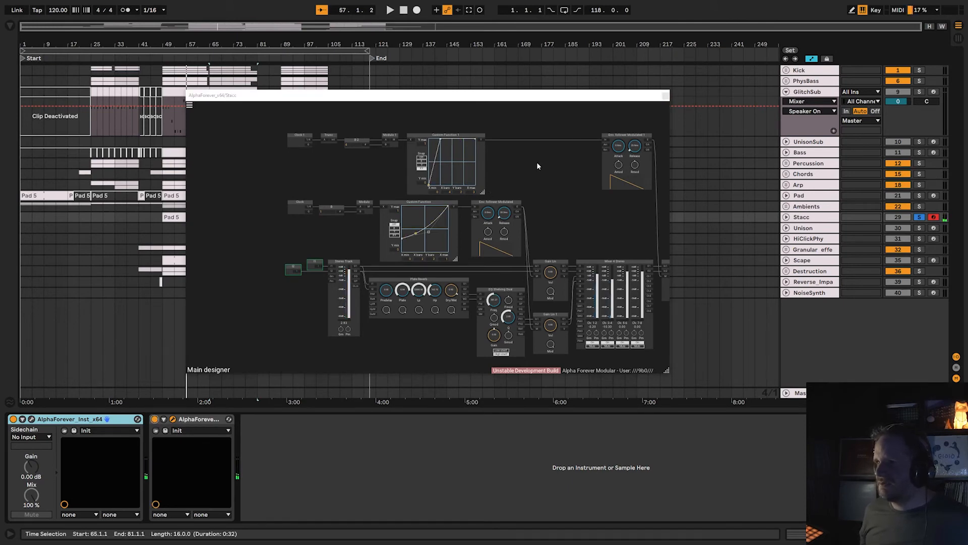
left_click(174, 419)
left_click(173, 420)
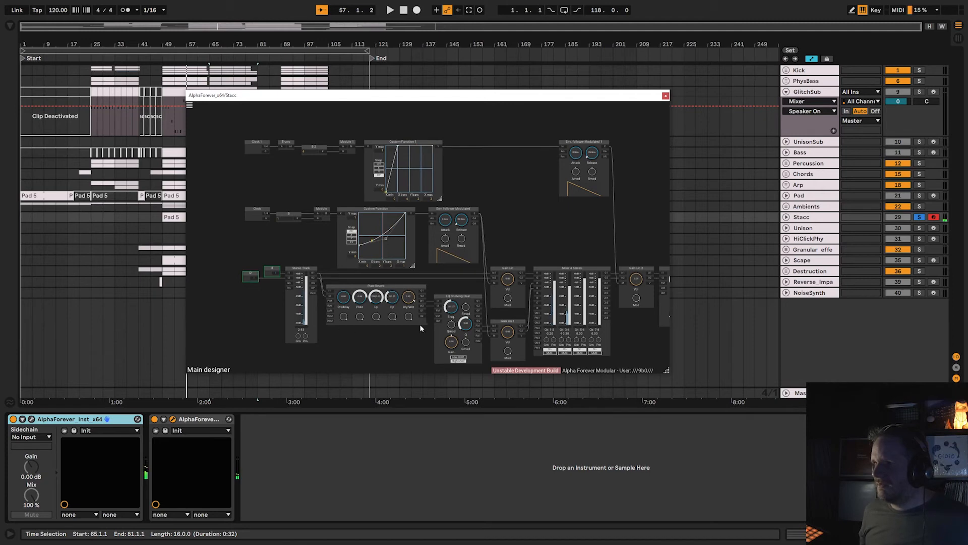
left_click_drag(516, 224, 537, 256)
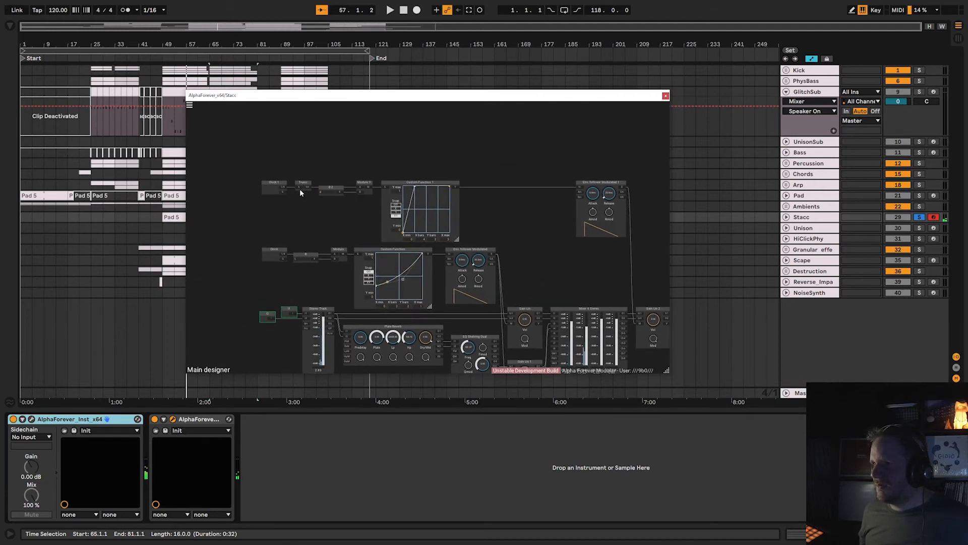
left_click_drag(511, 210, 468, 206)
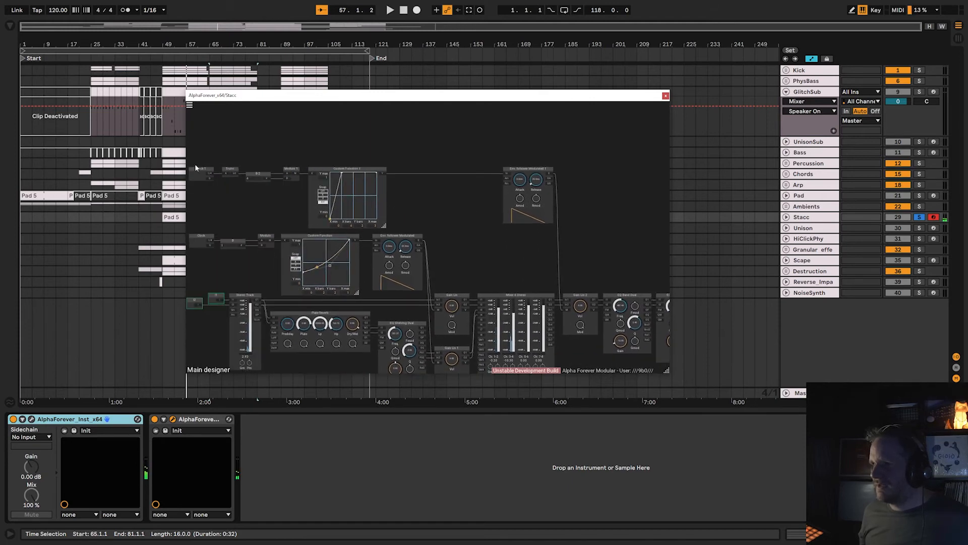
Open Stacc's AlphaForever_Inst patch again to compare its Custom Function section with the effect's, and close it.
left_click(31, 419)
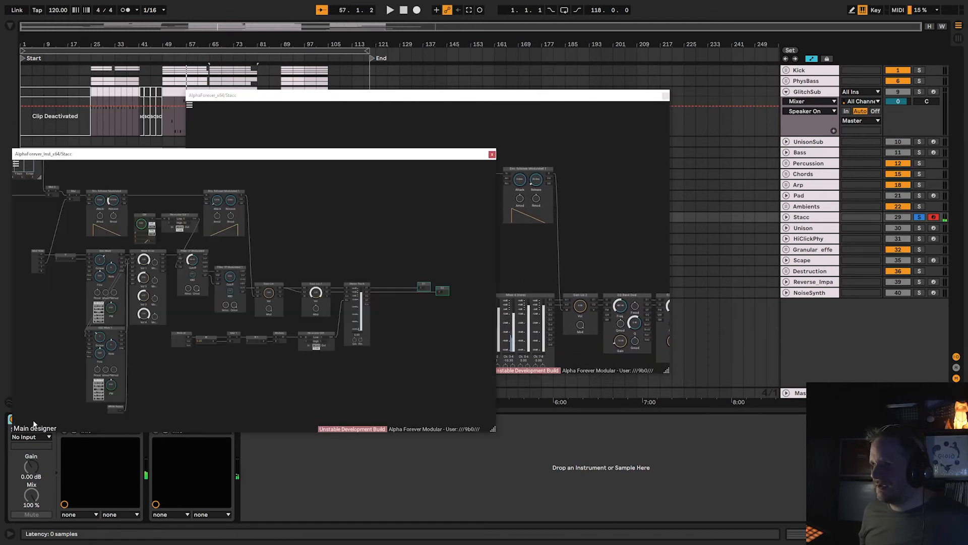
left_click_drag(38, 295, 258, 361)
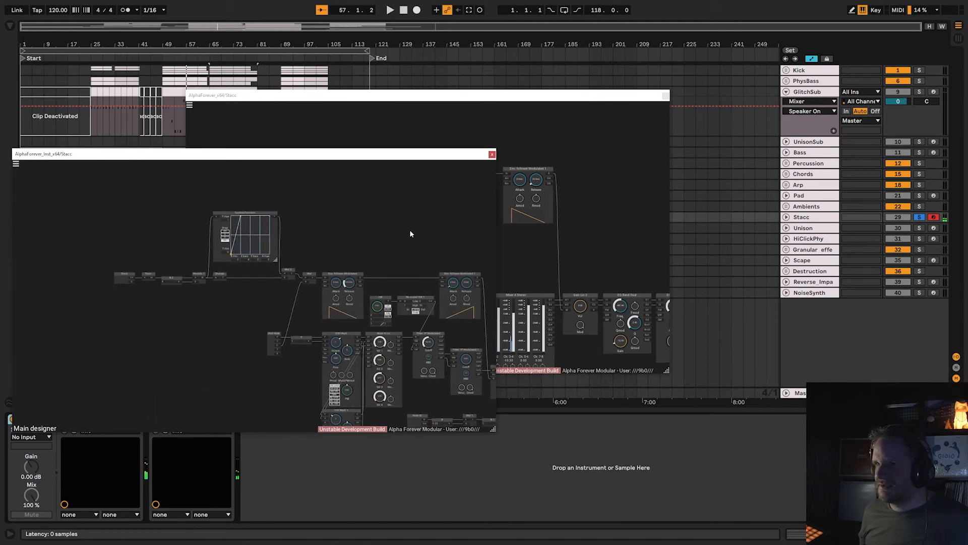
left_click(492, 154)
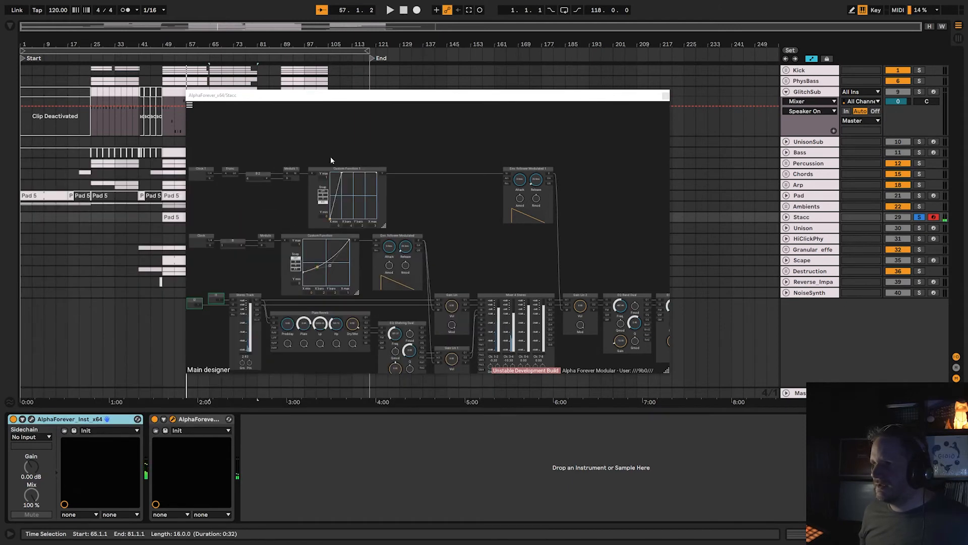
Examine the Gain Lin 2, EQ Band Dual, EQ Shelving Dual 1 and Stereo Track 1 modules of Stacc's effect patch and close it.
left_click_drag(483, 161, 308, 135)
left_click_drag(451, 215, 582, 125)
scroll(410, 154, "up", 2)
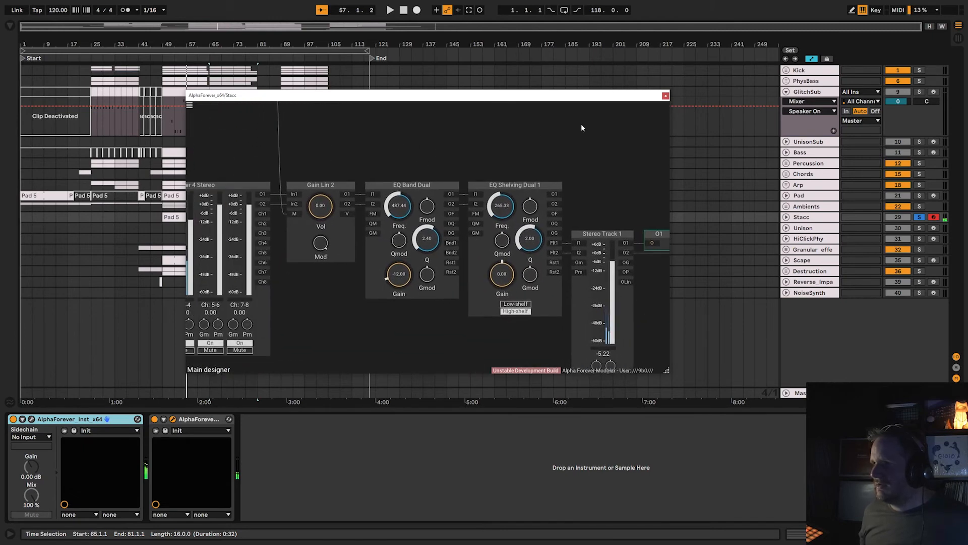
left_click(666, 96)
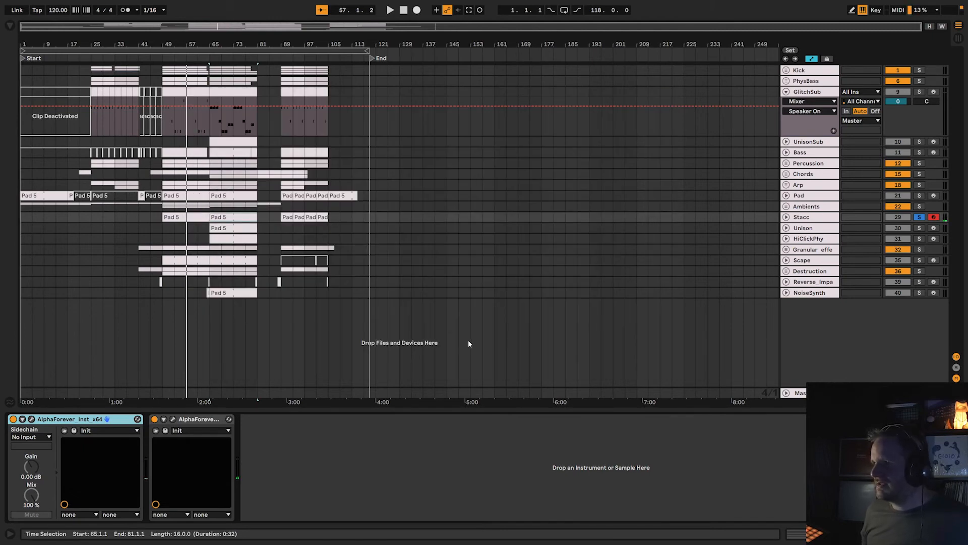
Solo the Unison track, arm it for recording and bypass its AlphaForever effect.
left_click(919, 228)
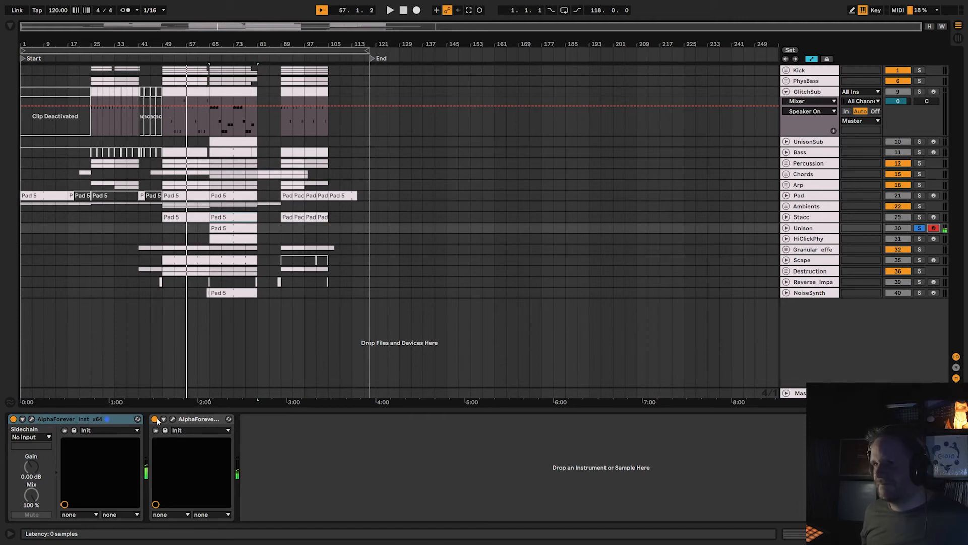
left_click(155, 419)
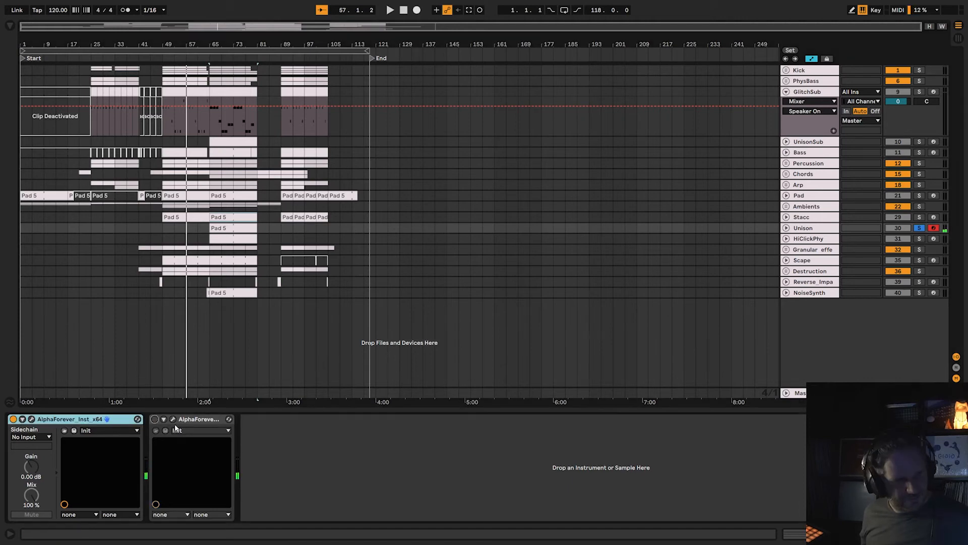
Open Unison's AlphaForever_Inst patch and examine its OSC Multi, OSC Multi 1, White Noise and Mixer 4 Lin modules.
left_click(31, 419)
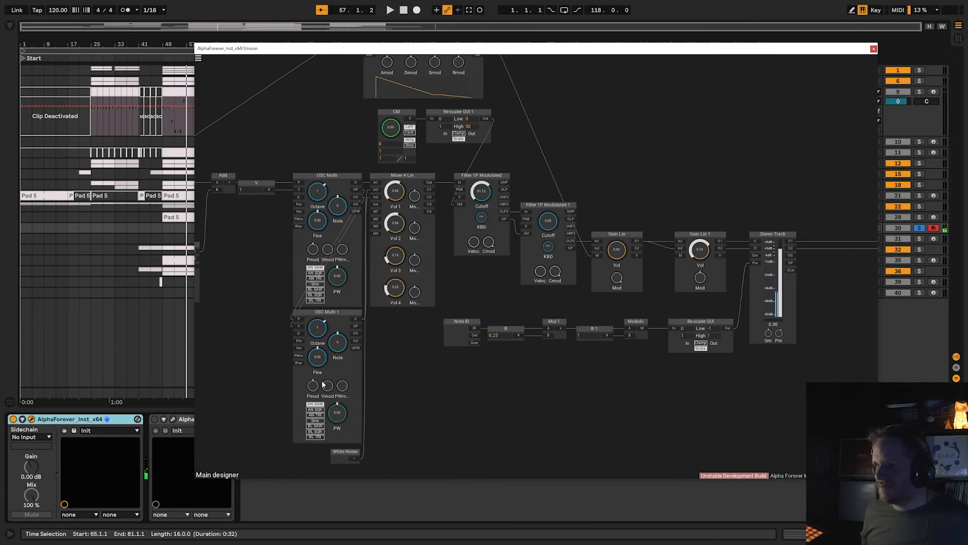
left_click_drag(403, 361, 464, 398)
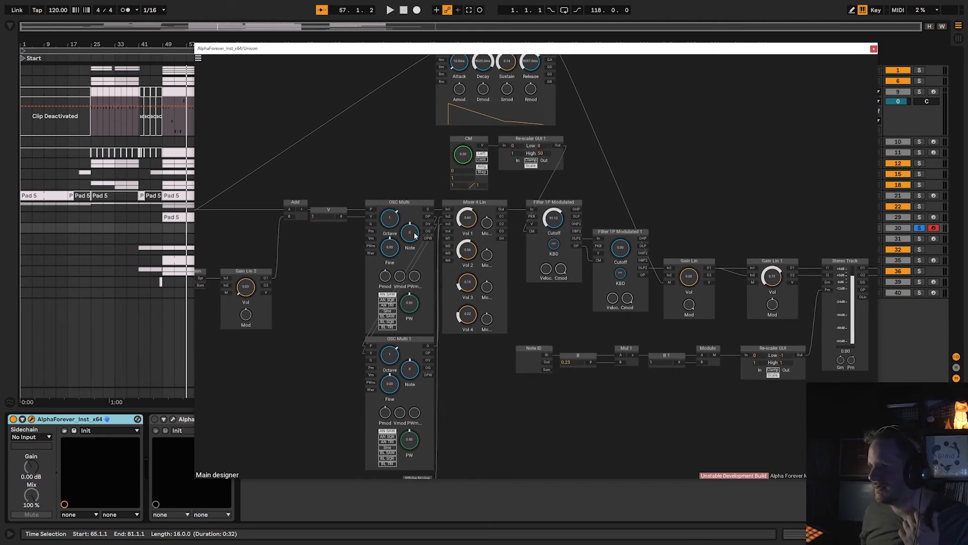
left_click_drag(462, 402, 456, 413)
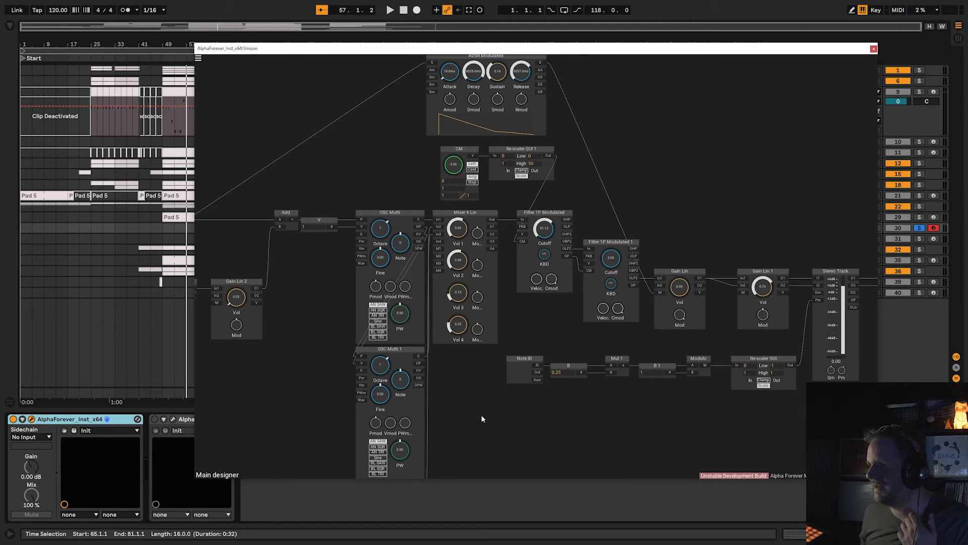
left_click_drag(481, 416, 459, 278)
left_click_drag(459, 343, 482, 432)
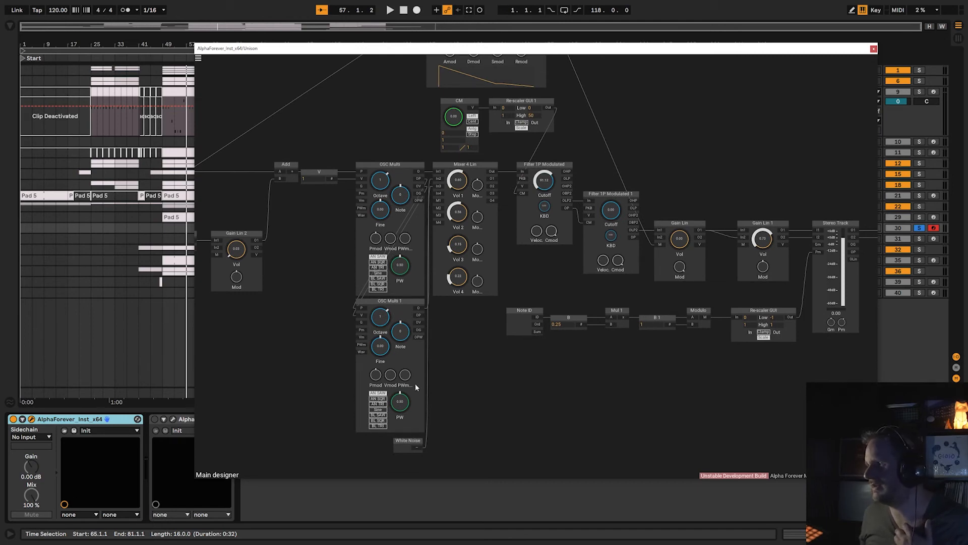
Examine the ADSR Modulated envelope and select the Filter 1P Modulated and Filter 1P Modulated 1 modules.
left_click_drag(475, 353, 326, 404)
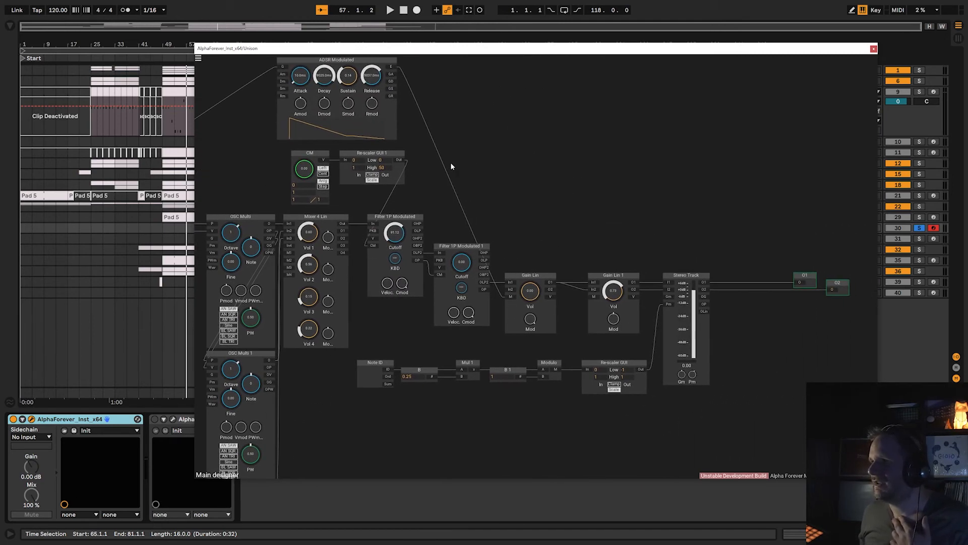
left_click_drag(481, 212, 490, 268)
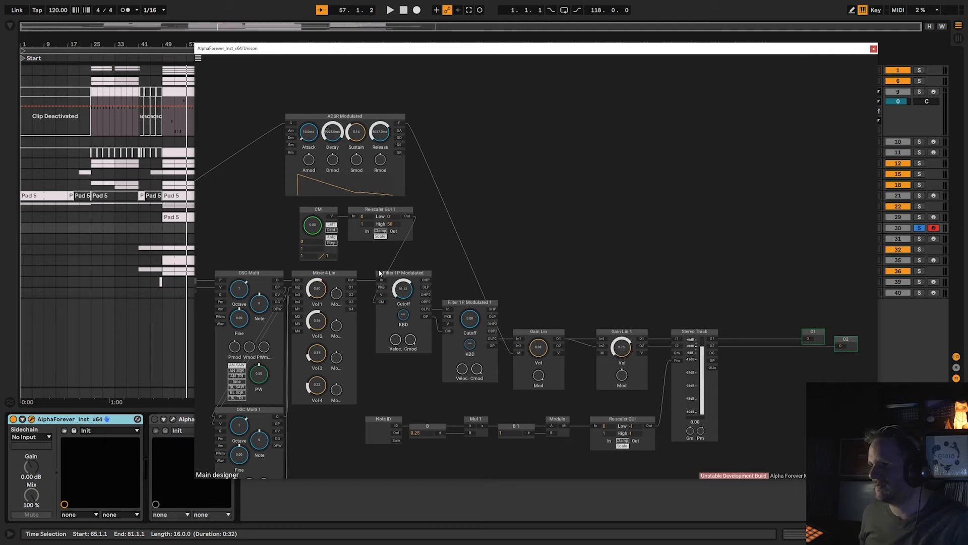
left_click_drag(366, 264, 505, 396)
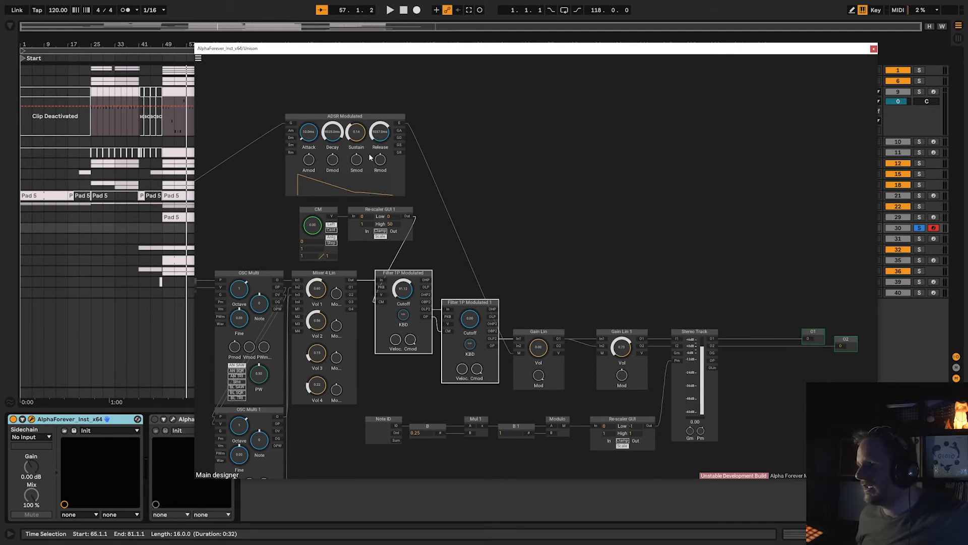
Examine the Note ID, Mul 1, Modulo and Re-scaler GUI chain that modulates the Stereo Track's panning, and close Unison's instrument patch.
left_click_drag(535, 243, 513, 180)
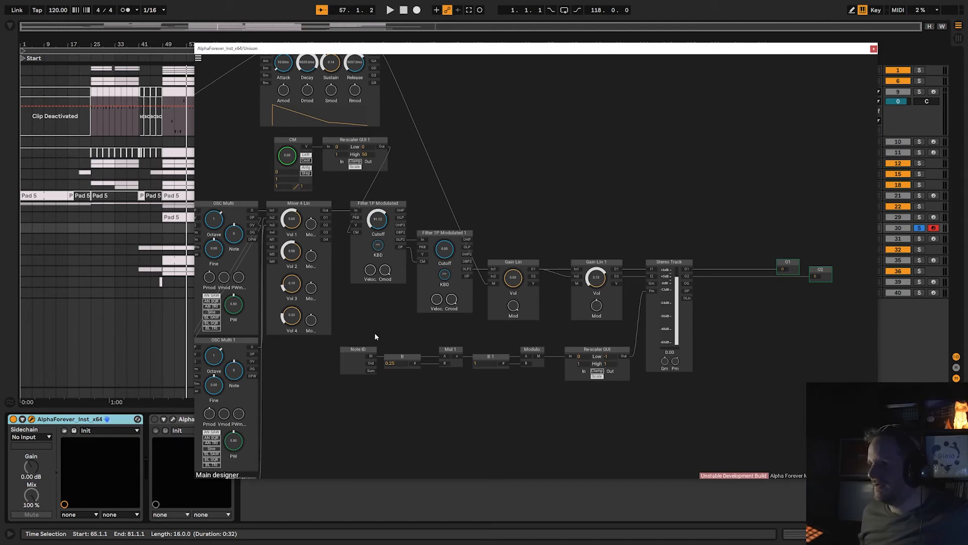
scroll(373, 362, "up", 3)
left_click_drag(281, 389, 839, 258)
left_click(385, 284)
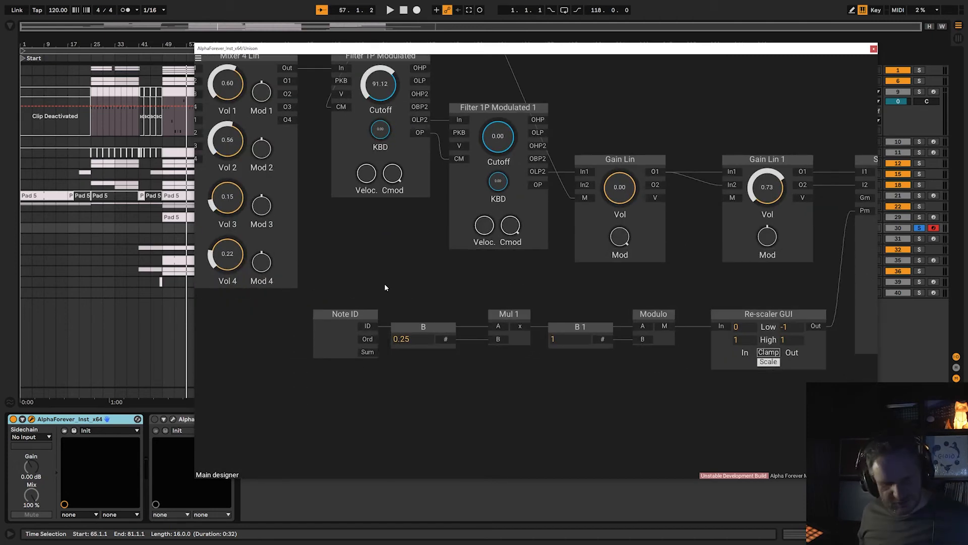
scroll(385, 284, "down", 5)
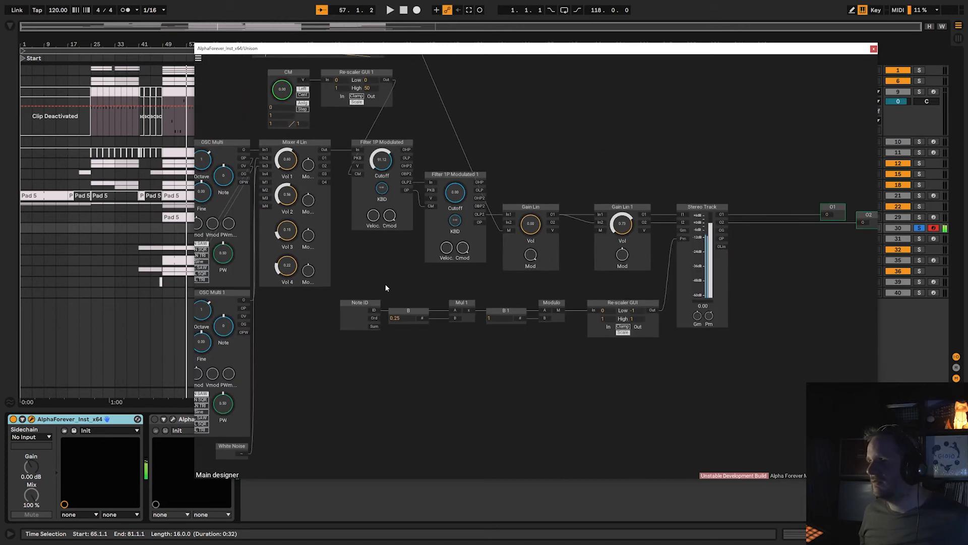
left_click(874, 49)
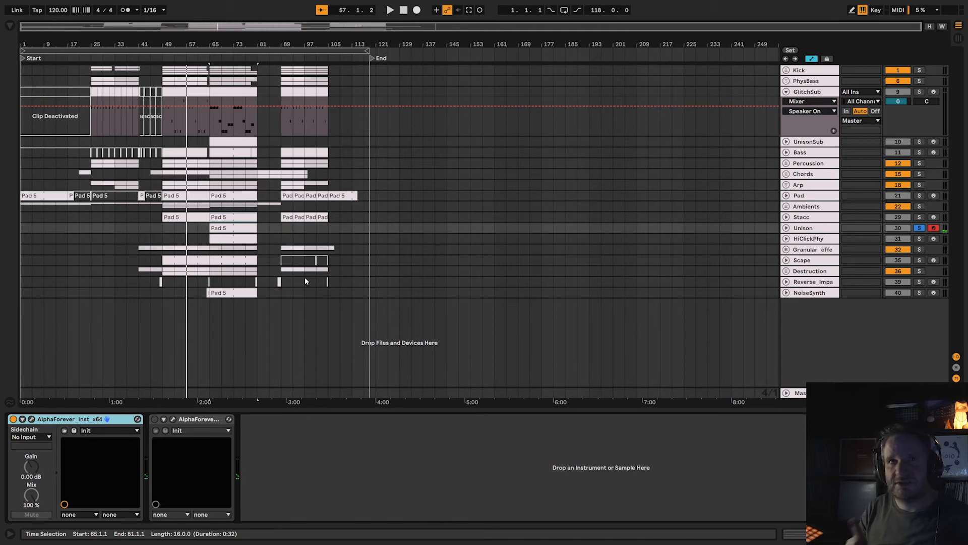
Enable Unison's AlphaForever effect again, open its patch and enlarge the patch window.
left_click(155, 420)
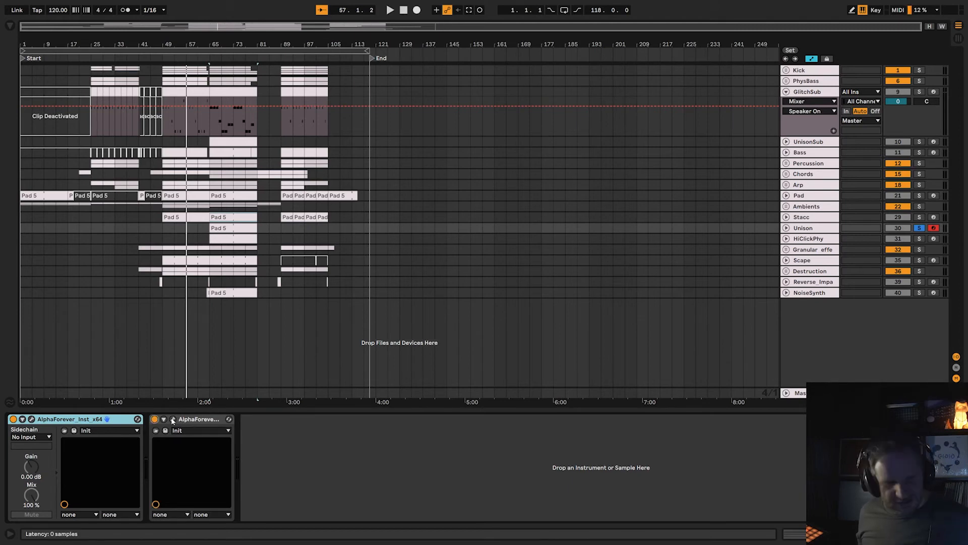
left_click(172, 420)
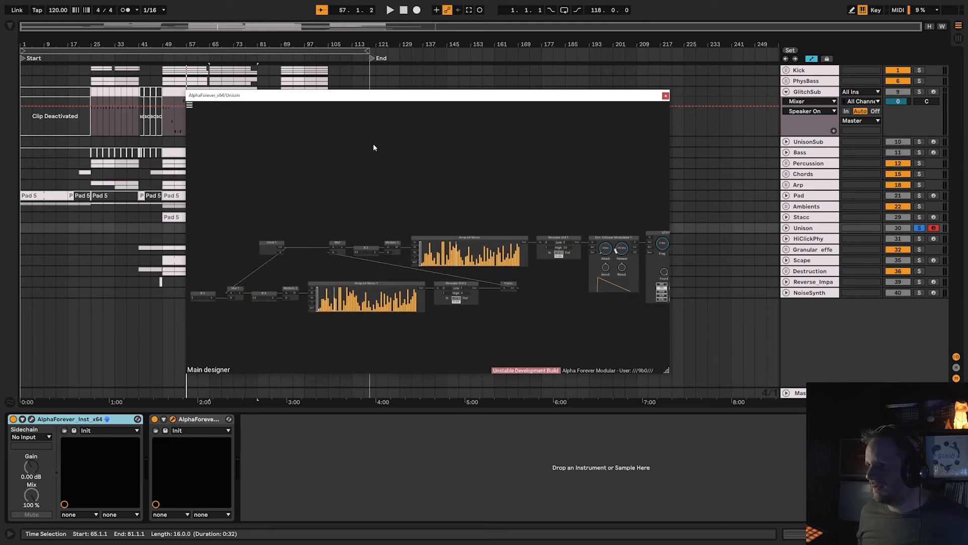
left_click_drag(382, 91, 272, 13)
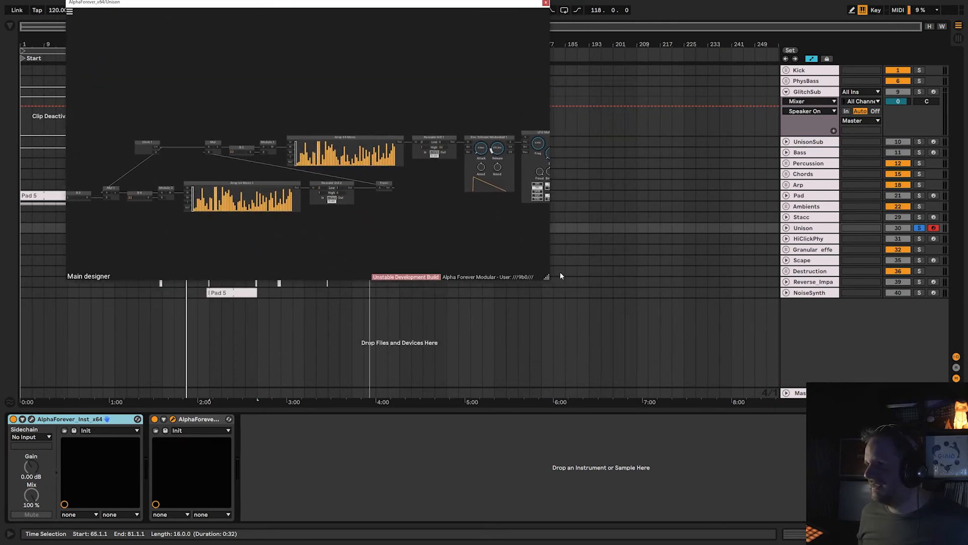
left_click_drag(549, 278, 880, 399)
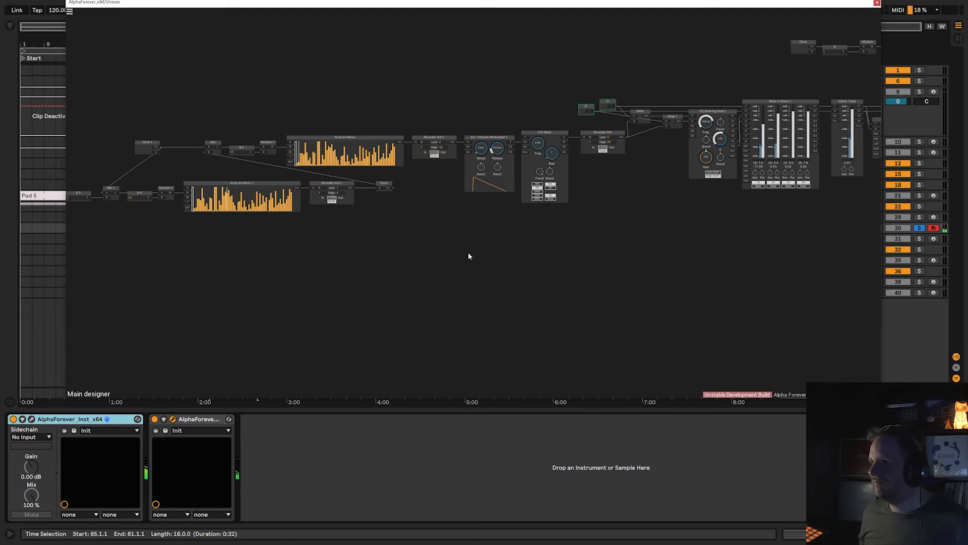
Examine the Mixer 4 Stereo, Gain Lin 2, EQ Band Dual, EQ Shelving Dual 1 and Stereo Track 1 modules at the effect patch's output.
left_click_drag(539, 267, 242, 312)
left_click_drag(795, 312, 296, 308)
scroll(622, 186, "up", 5)
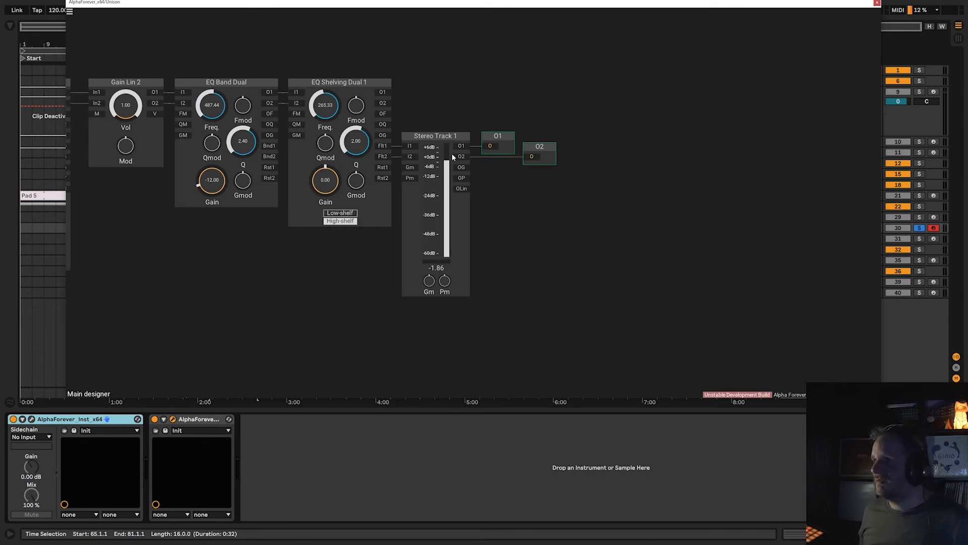
left_click_drag(512, 81, 656, 133)
left_click_drag(352, 111, 397, 119)
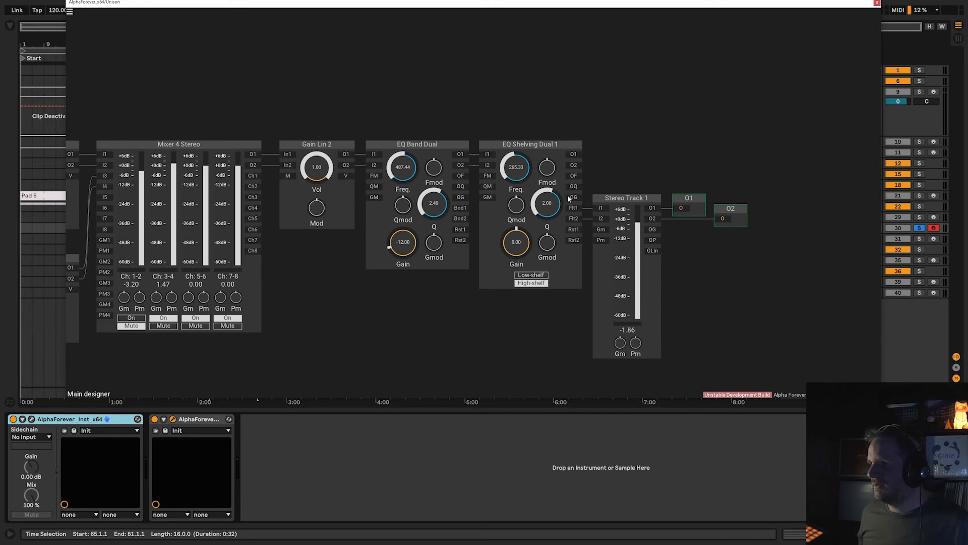
left_click_drag(456, 103, 529, 105)
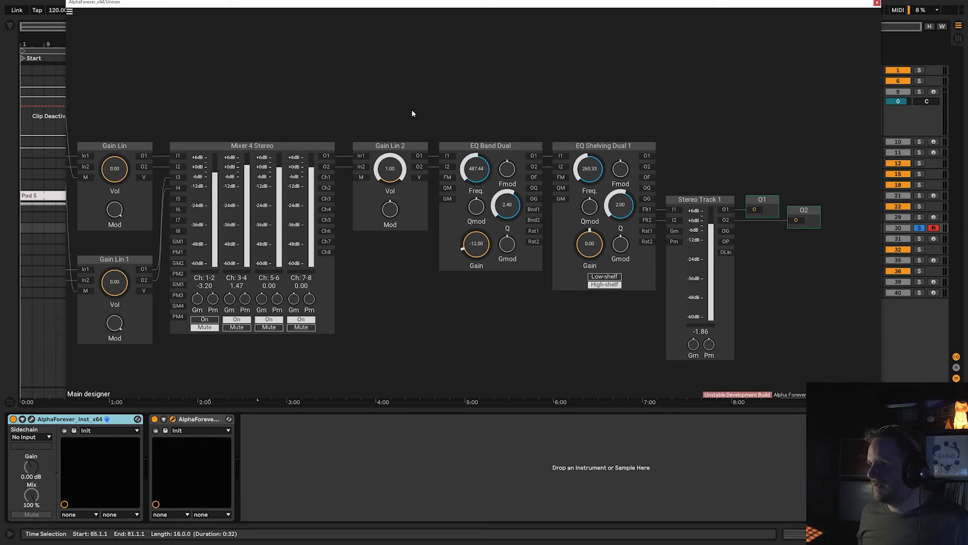
left_click_drag(372, 118, 469, 125)
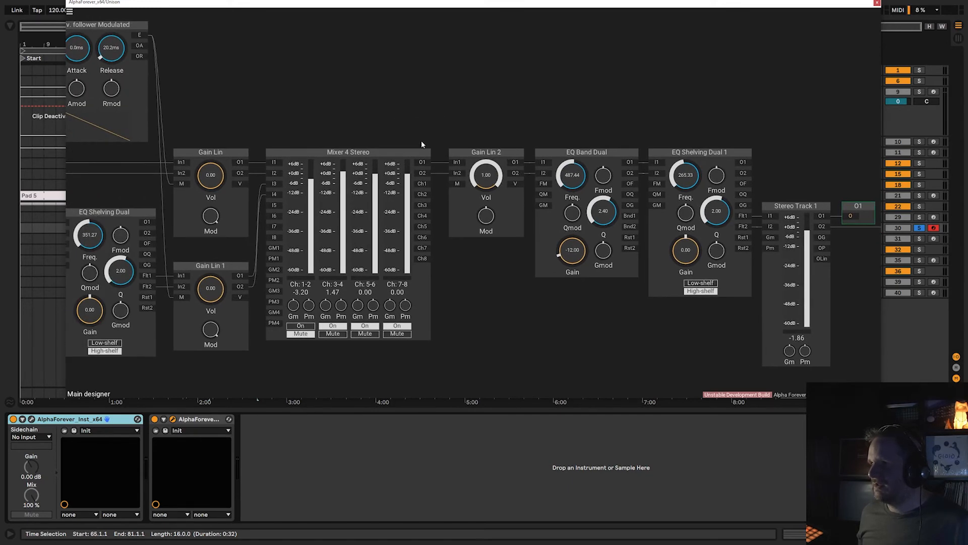
Examine the Plate Reverb with its EQ Shelving Dual and the clock-driven Custom Function and Env. follower Modulated section.
left_click_drag(329, 123, 519, 124)
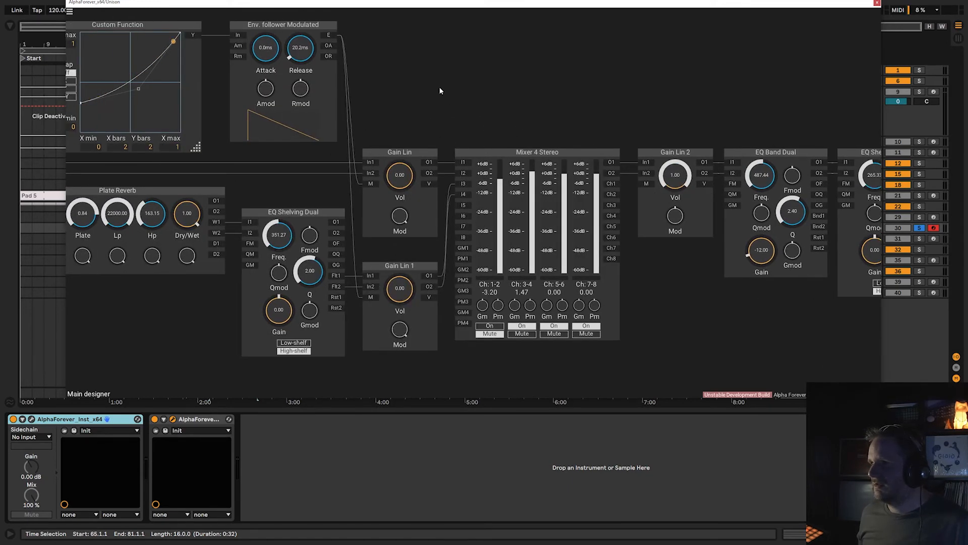
left_click_drag(151, 211, 380, 247)
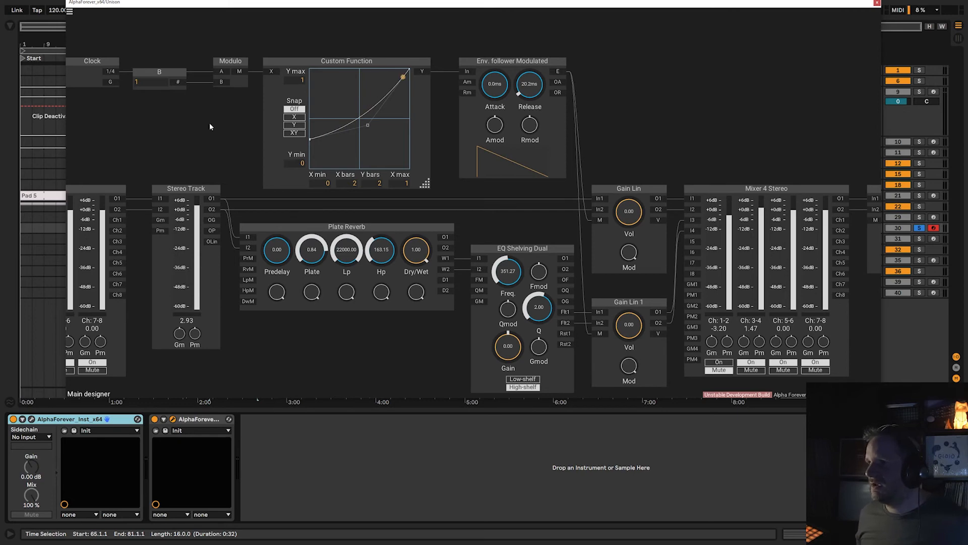
left_click_drag(161, 156, 377, 150)
Examine the Delay and Delay 1 modules with the LFO Multi and Re-scaler GUI driving them, plus EQ Shelving Dual 2.
left_click_drag(202, 142, 451, 99)
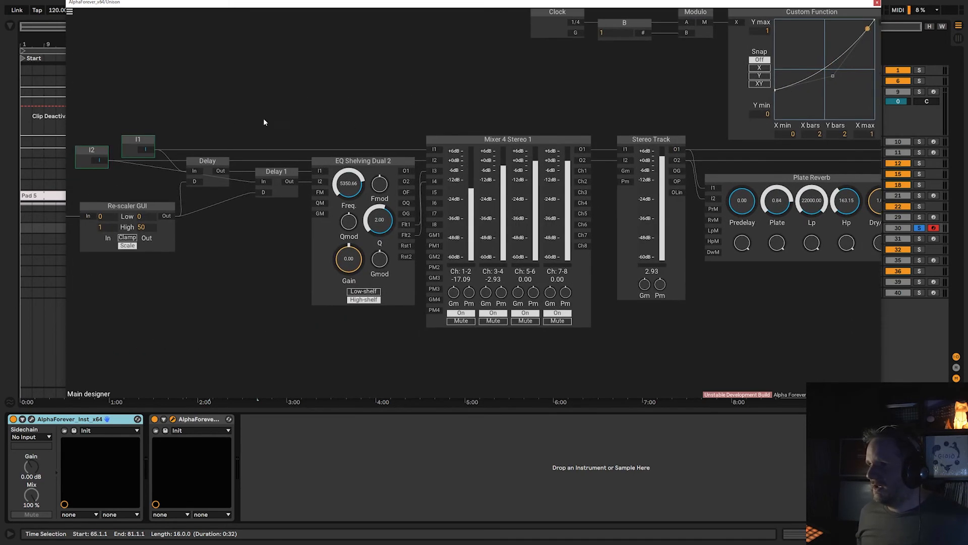
left_click_drag(168, 118, 313, 116)
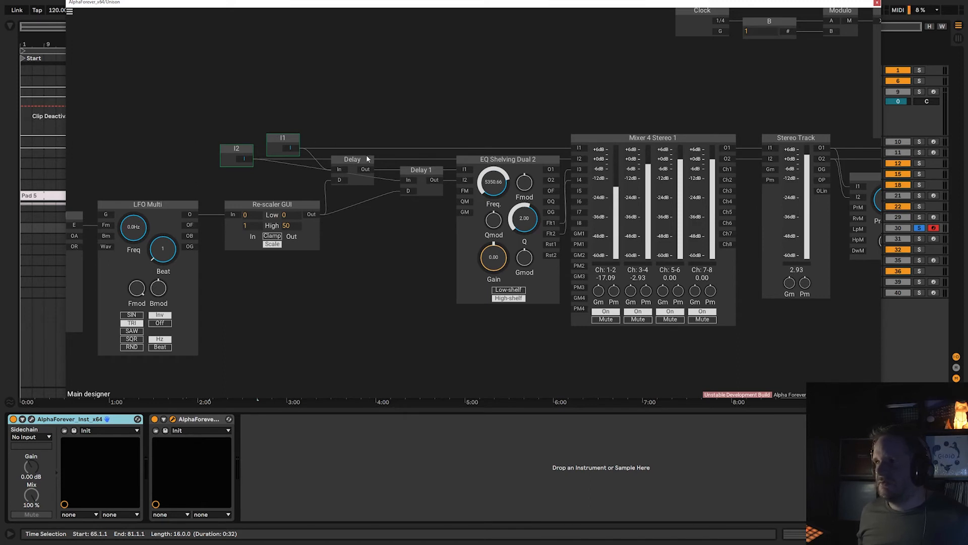
left_click_drag(347, 126, 344, 157)
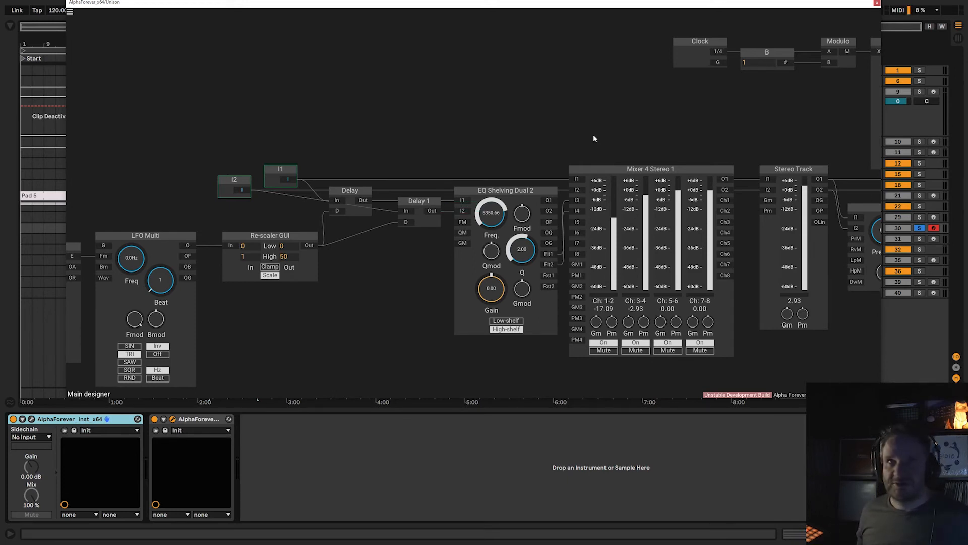
left_click_drag(306, 126, 444, 122)
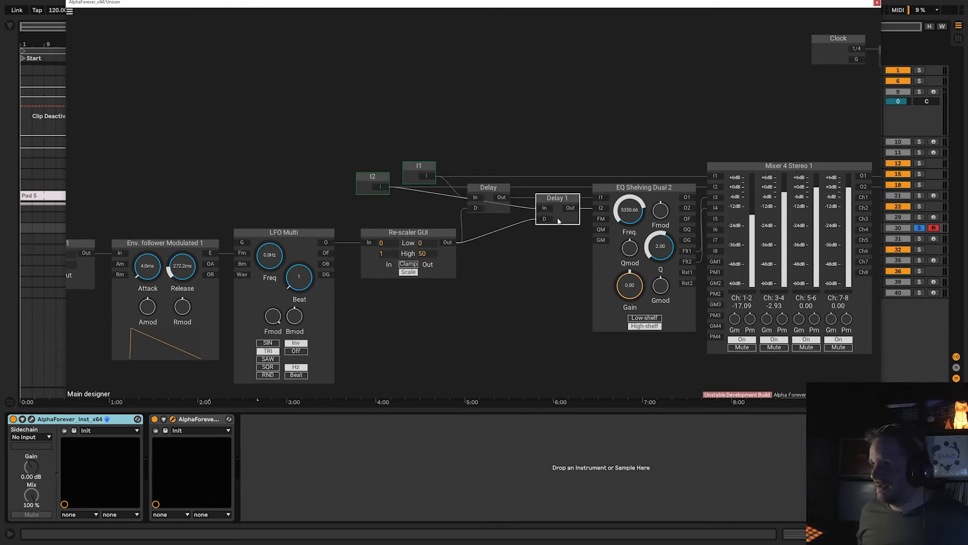
left_click_drag(500, 258, 555, 255)
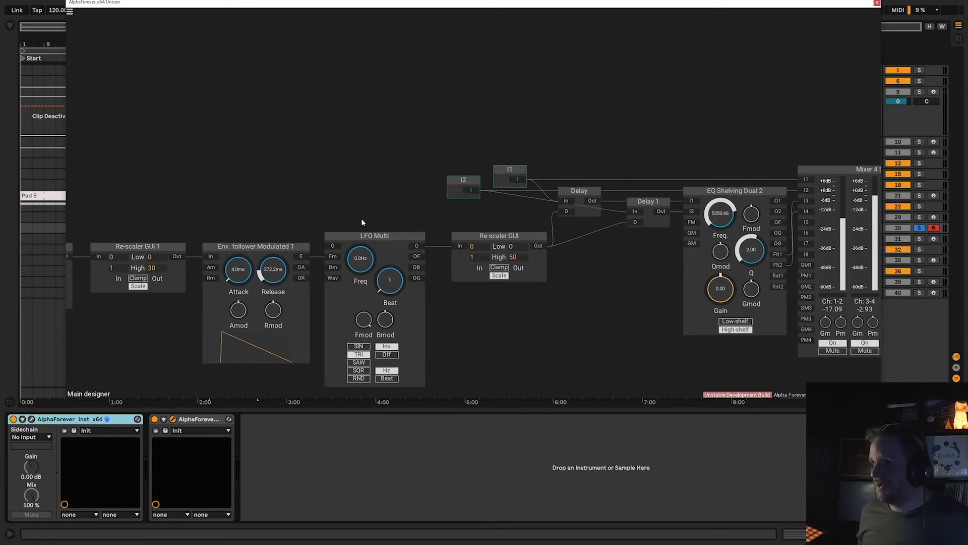
Examine the Array 64 Mono modulation section and move the Clock 1 module farther from Mul, to above B 3.
left_click_drag(441, 219, 721, 221)
left_click_drag(219, 190, 718, 114)
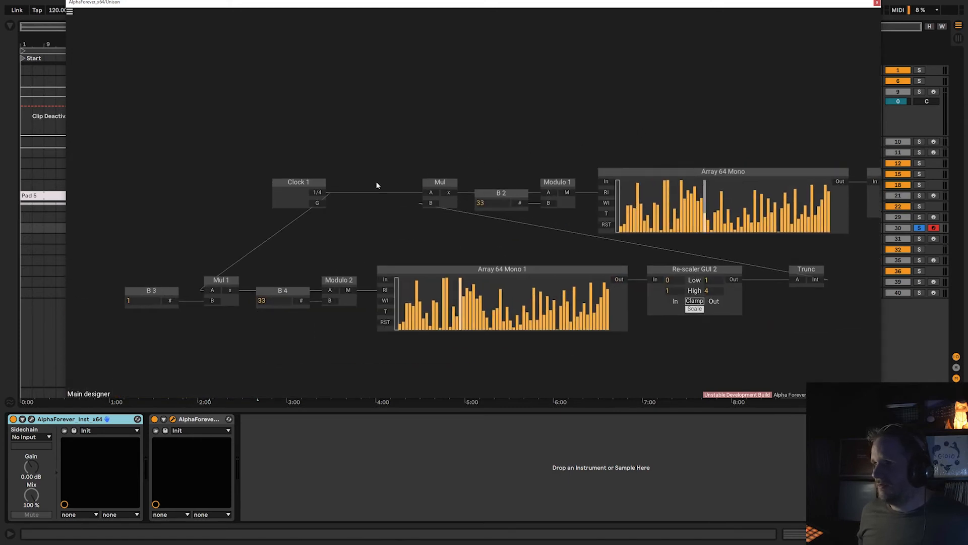
left_click_drag(297, 182, 174, 175)
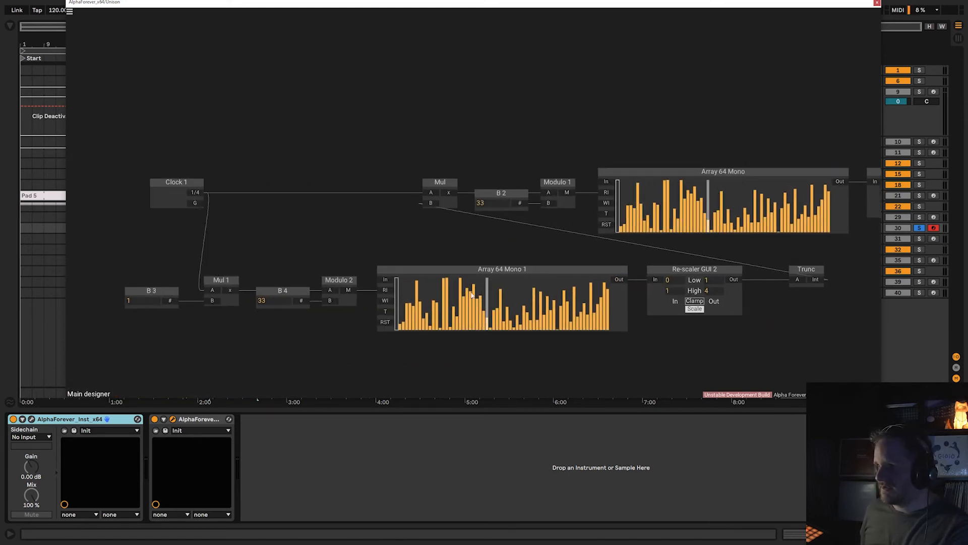
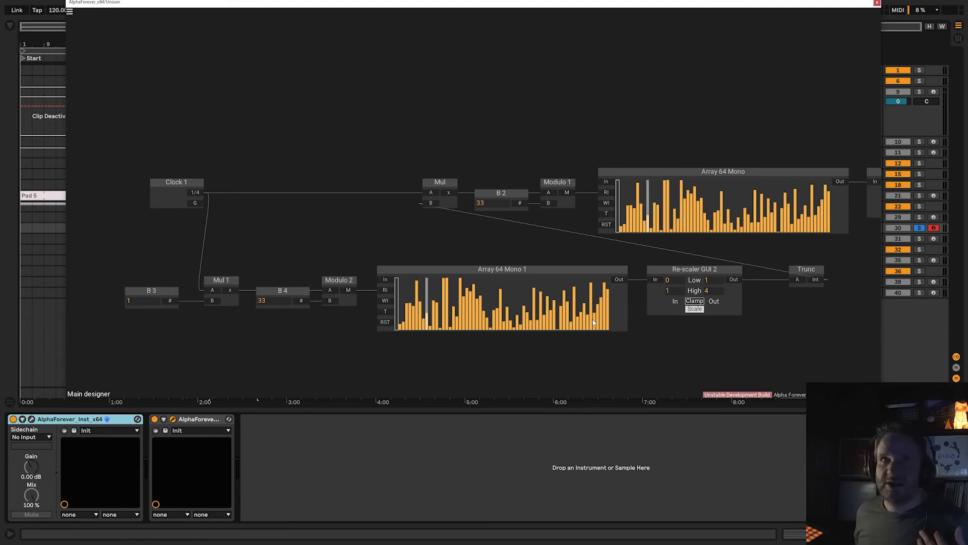
Follow the delay modulation chain from Array 64 Mono through Env. follower Modulated 1, LFO Multi and Re-scaler GUI to both Delay modules, then close the patch.
left_click_drag(773, 344, 477, 339)
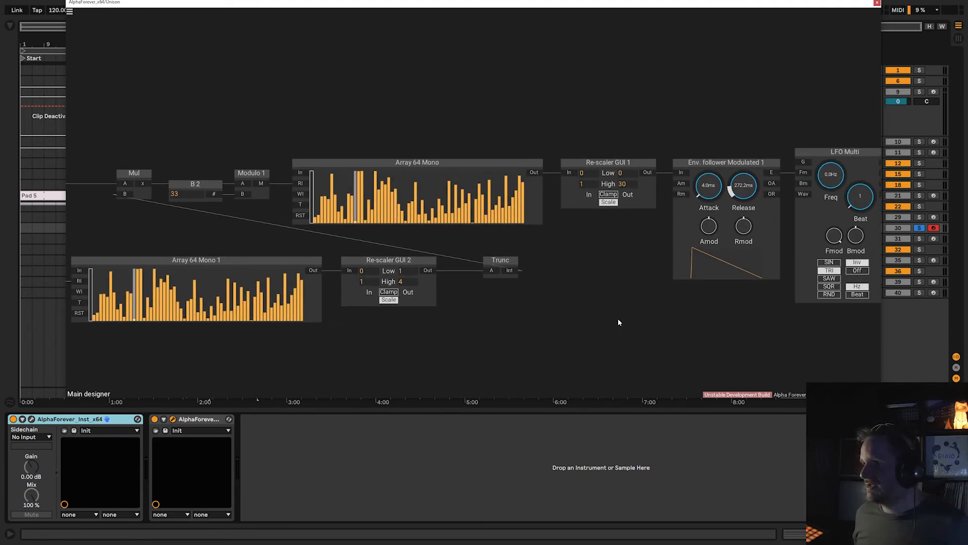
left_click_drag(618, 320, 461, 327)
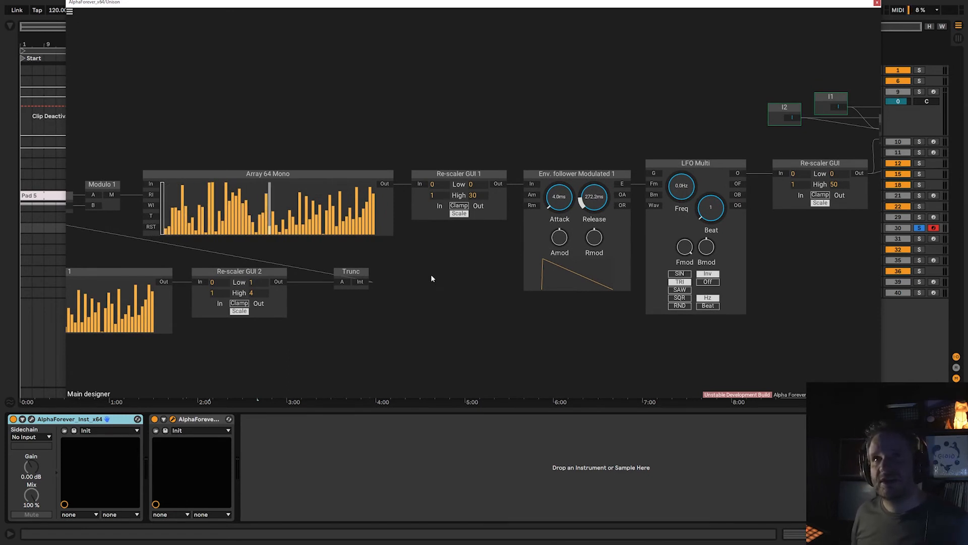
left_click_drag(459, 273, 339, 273)
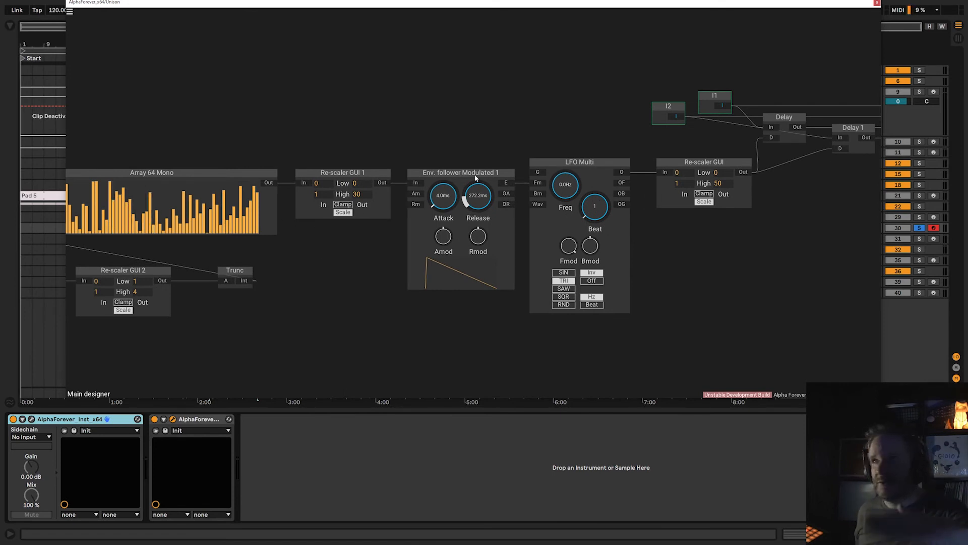
left_click_drag(535, 136, 371, 135)
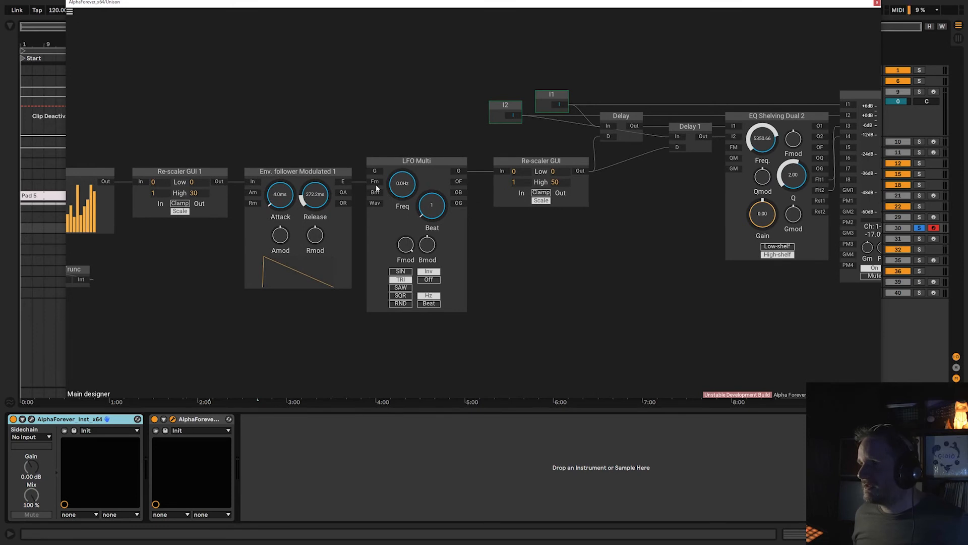
left_click(379, 230)
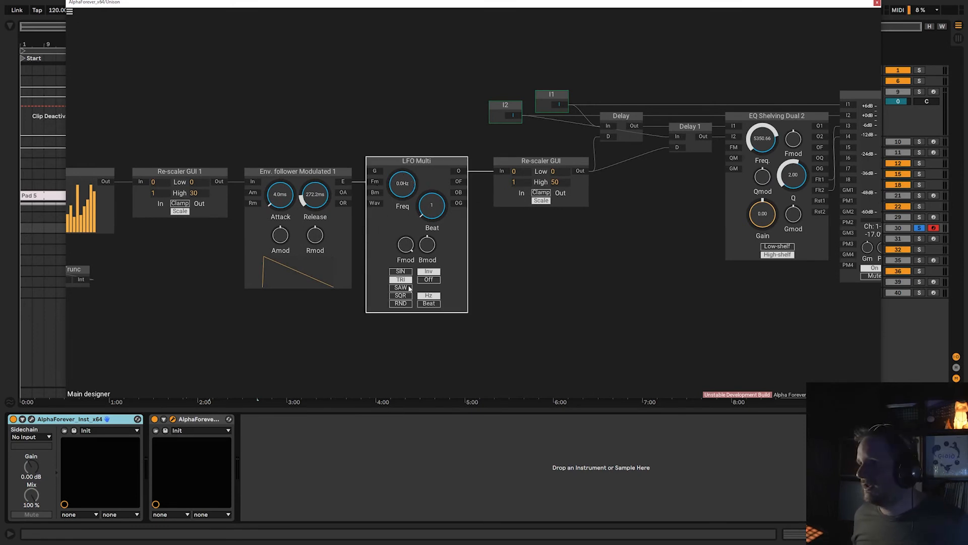
left_click_drag(508, 282, 394, 319)
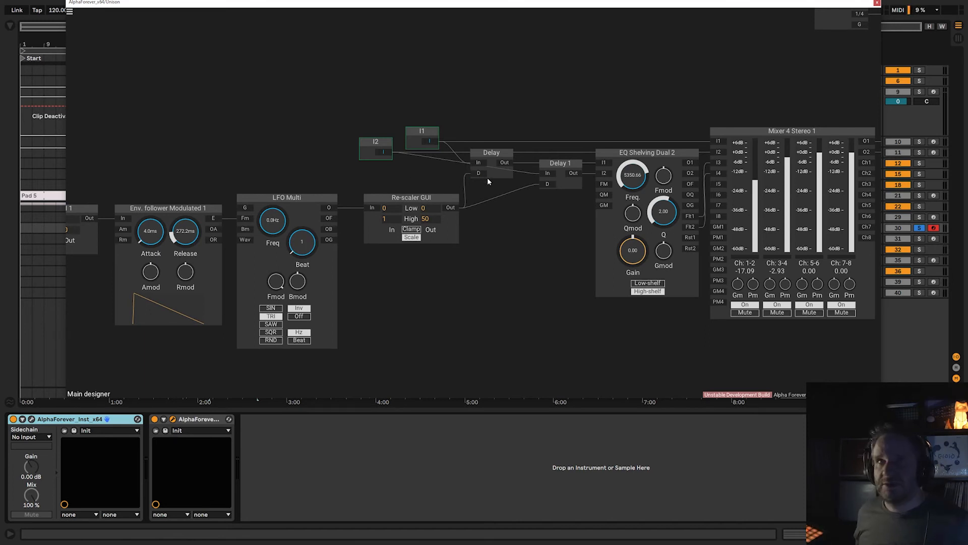
scroll(564, 181, "down", 3)
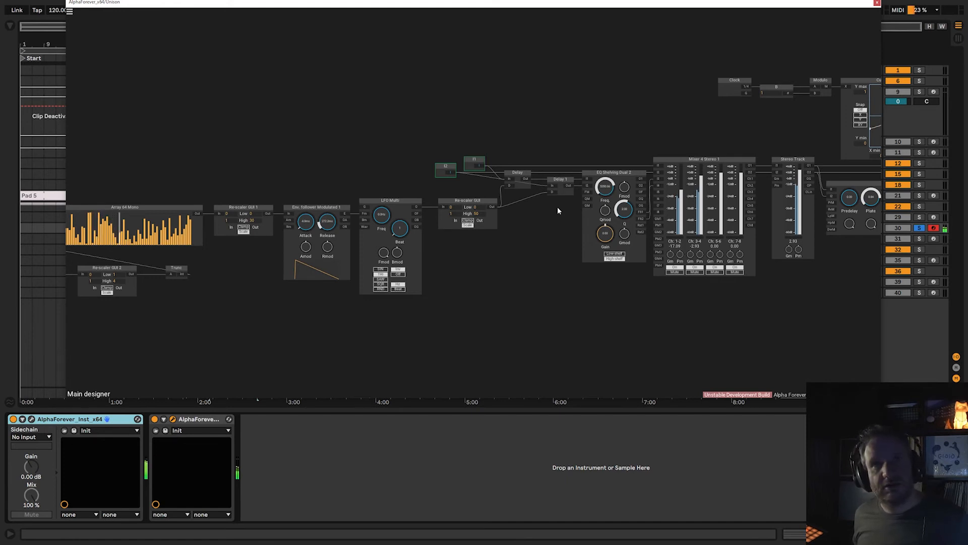
scroll(444, 291, "up", 3)
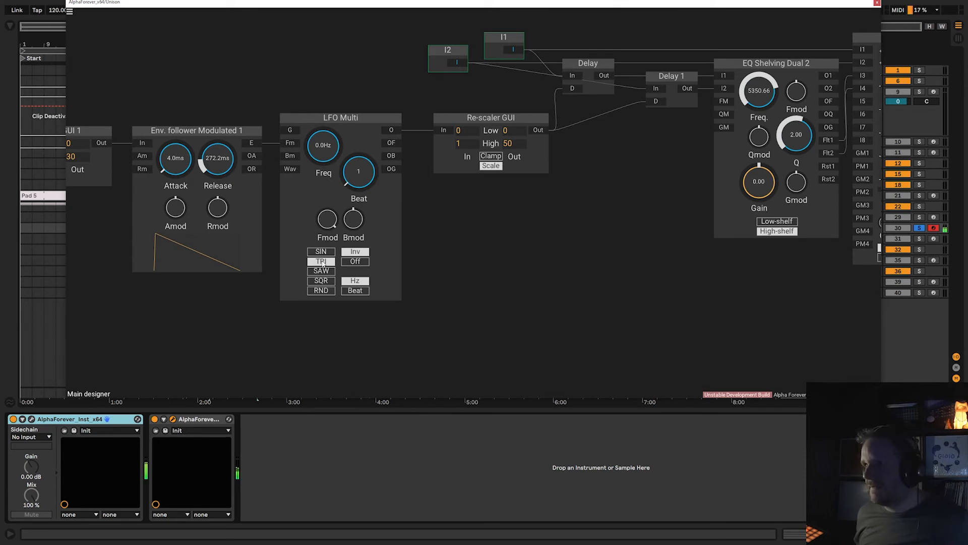
left_click(877, 4)
Arm and solo the HiClickPhy track and audition it from around bar 65.
left_click(819, 241)
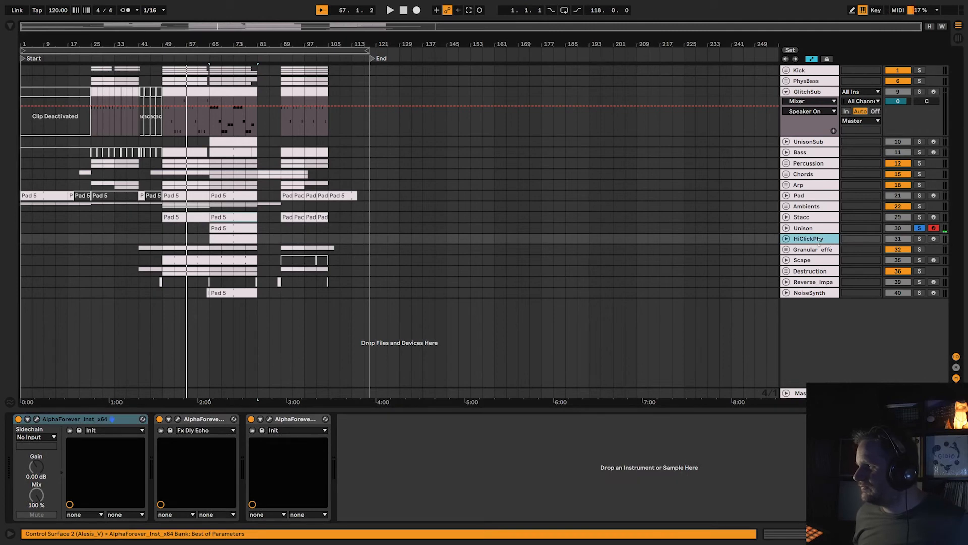
left_click(932, 240)
left_click(920, 239)
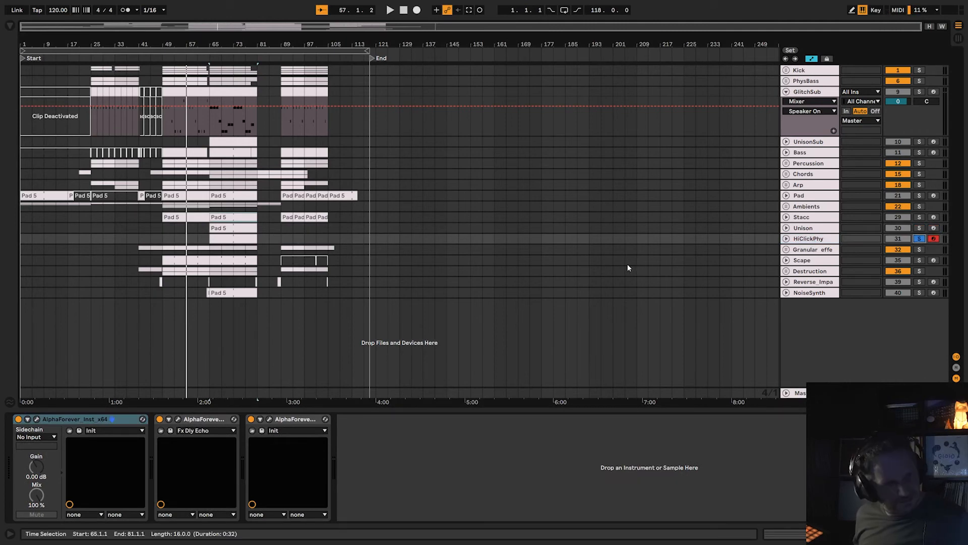
left_click(208, 55)
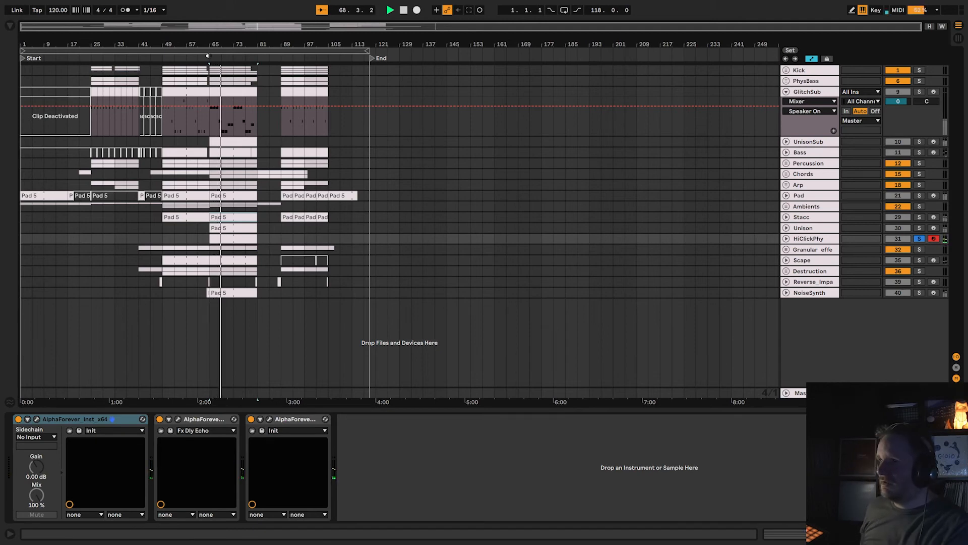
key("space")
left_click(206, 125)
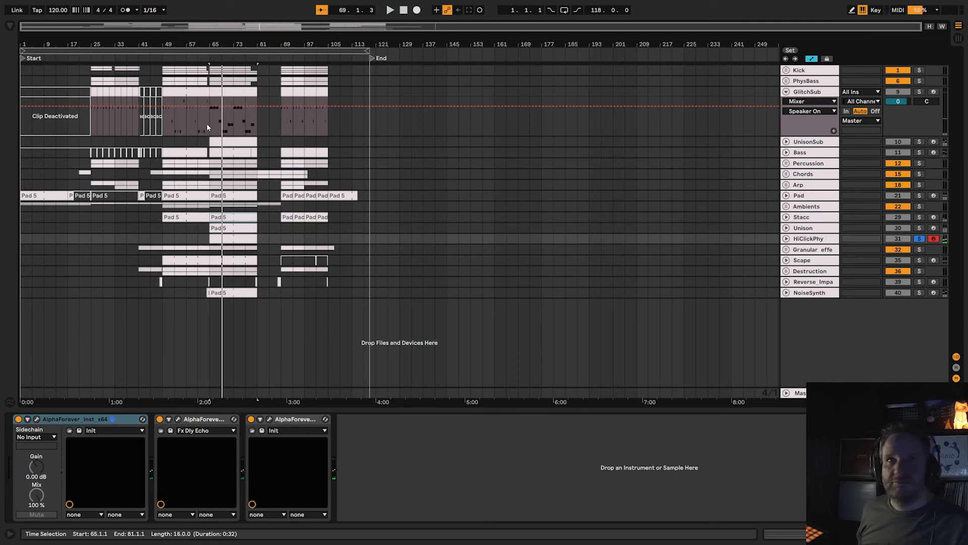
Examine the HiClickPhy track's AlphaForever instrument patch and close it.
left_click(808, 238)
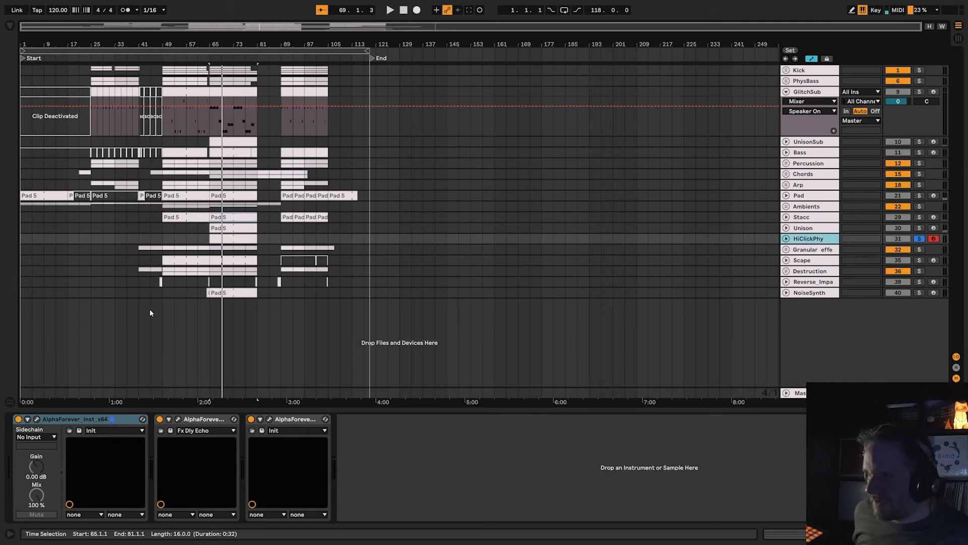
left_click(37, 421)
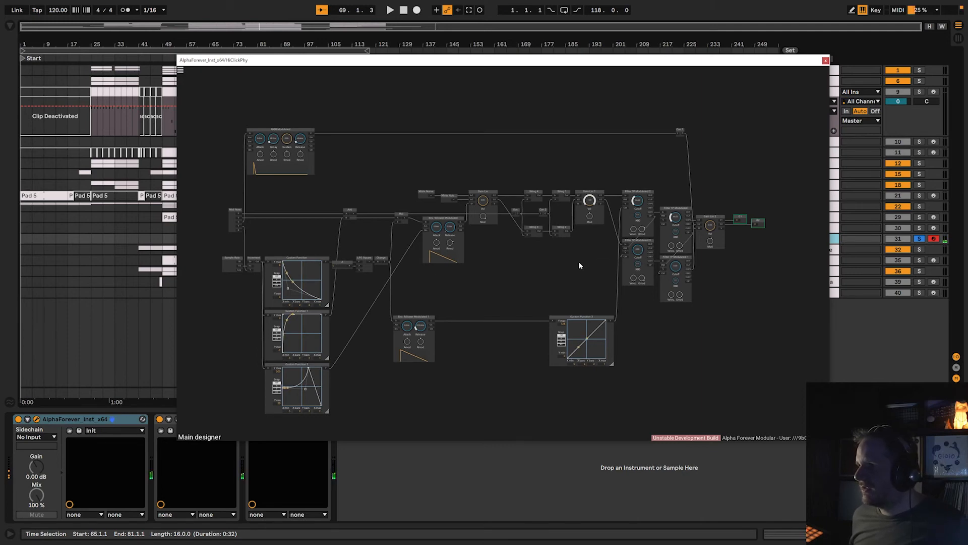
left_click(826, 60)
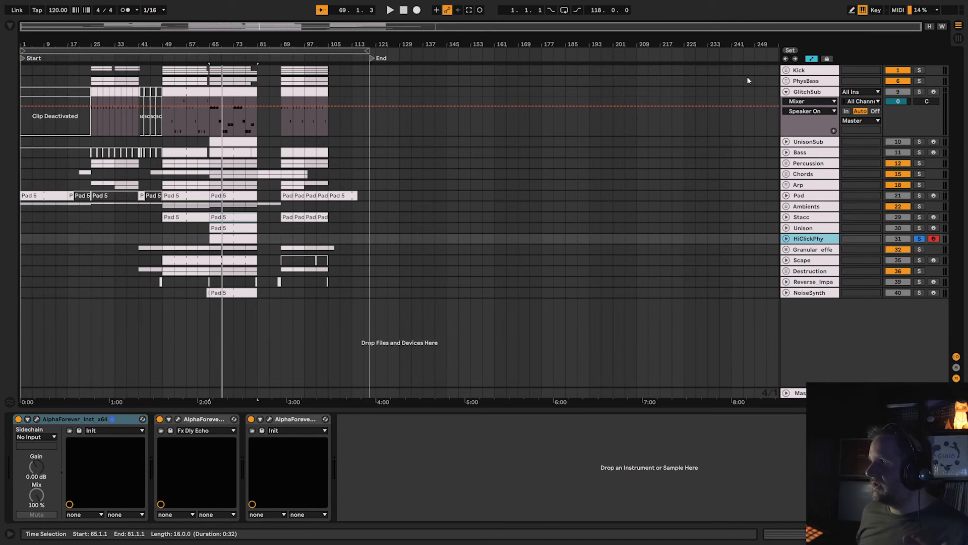
Fold the GlitchSub track, then solo and unfold the Granular effect group.
left_click(787, 94)
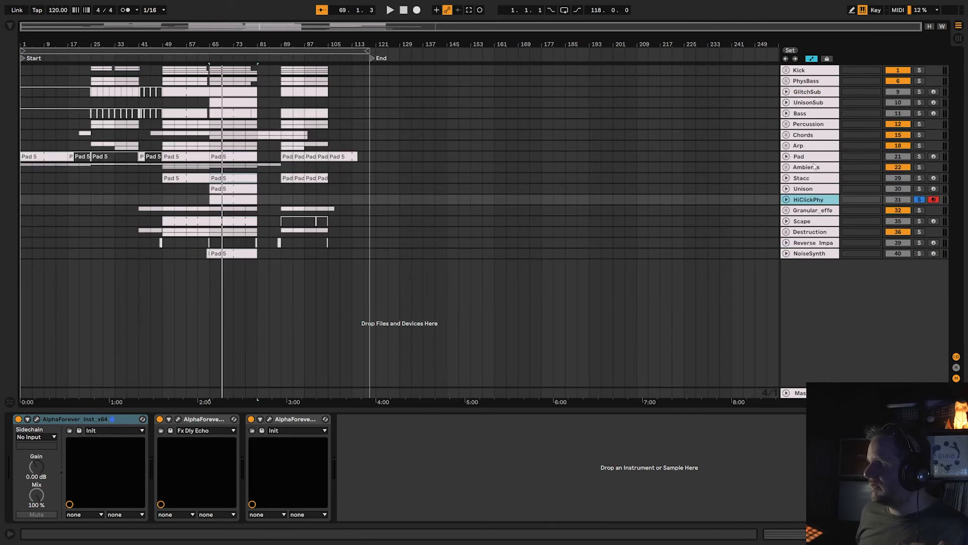
left_click(804, 212)
left_click(920, 210)
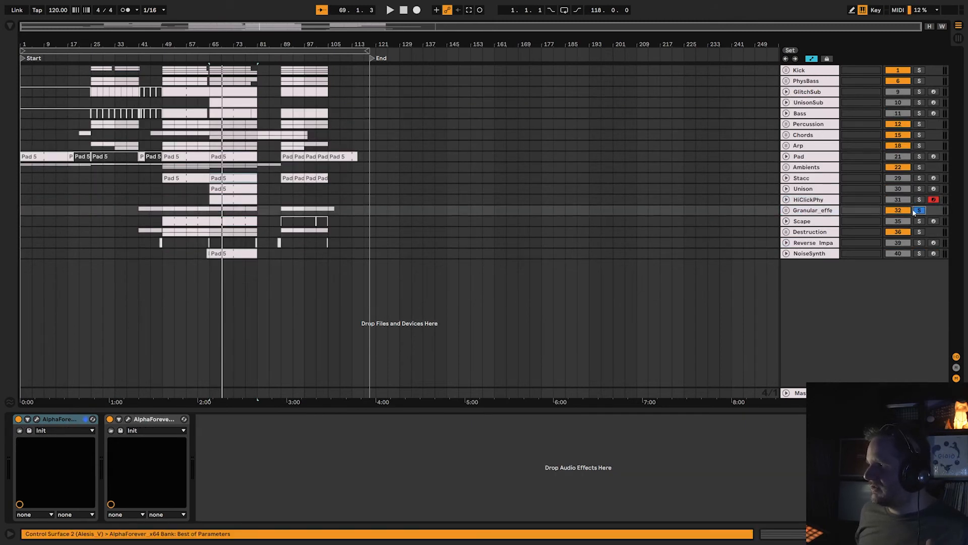
left_click(786, 211)
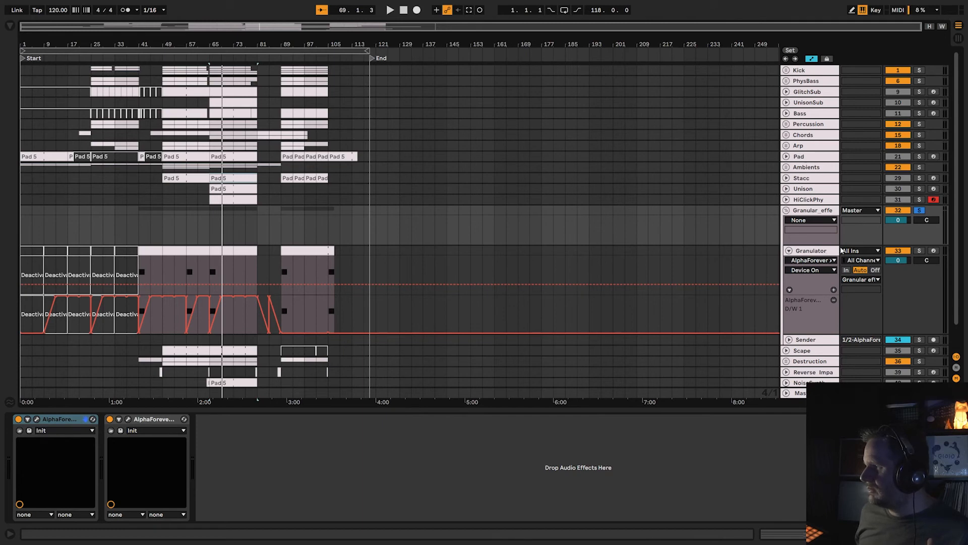
Check the Granulator track's output routing into the Granular effect group.
left_click(814, 214)
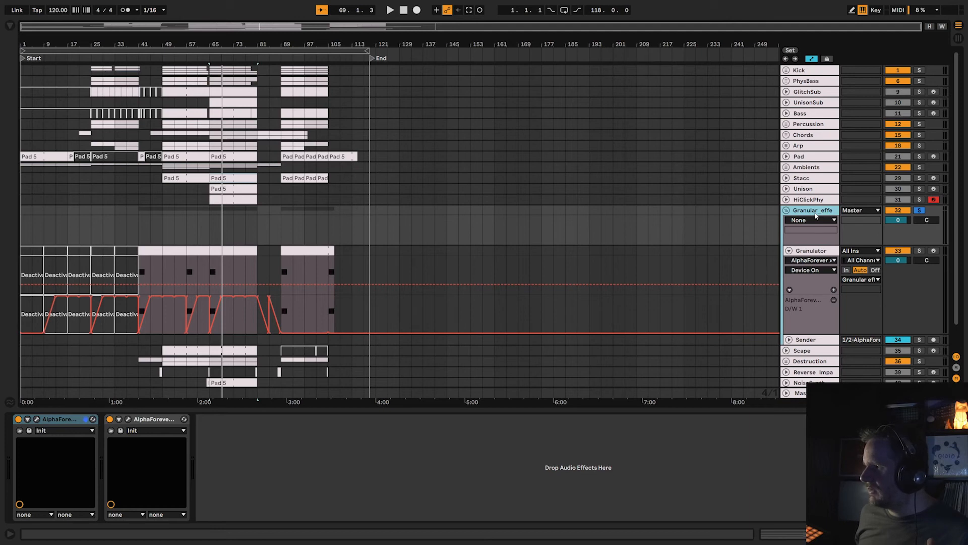
left_click(861, 280)
left_click(860, 281)
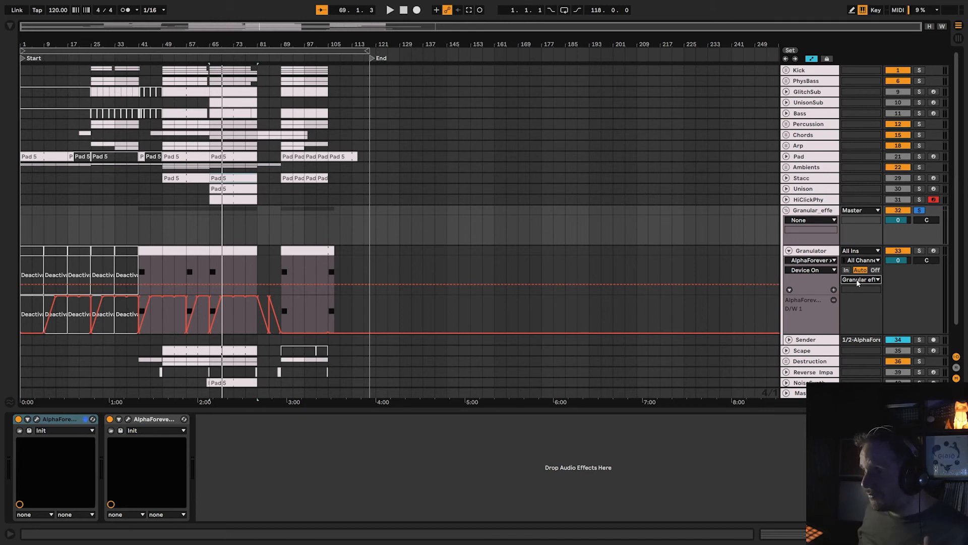
Play the arrangement from around bar 40 and view the Granular effect group's first AlphaForever patch.
left_click(136, 58)
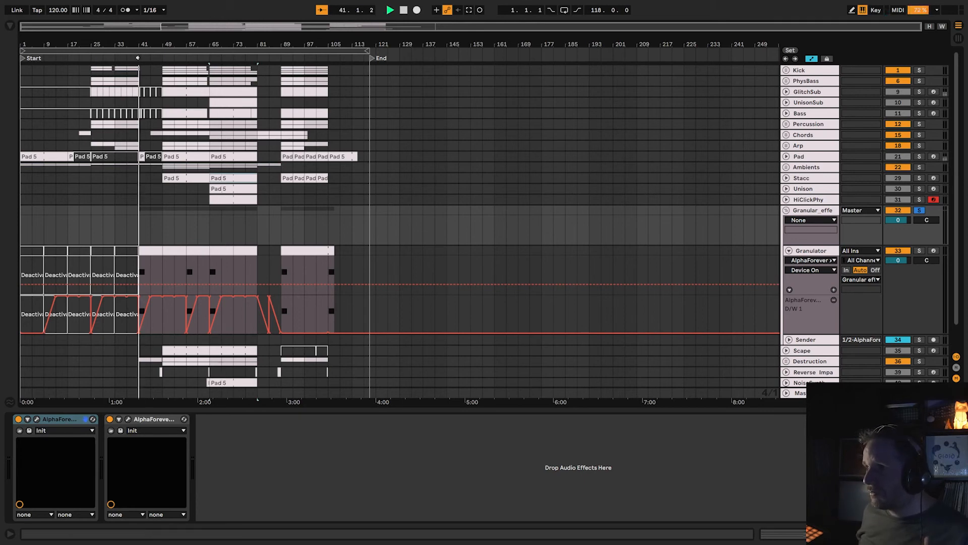
left_click(36, 418)
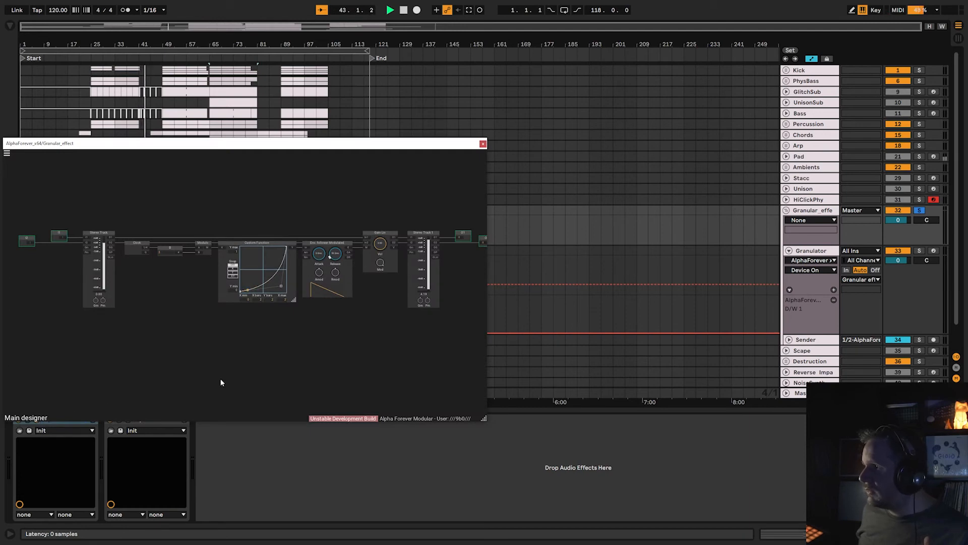
left_click(483, 144)
Review the Granular effect group's output destinations and the Granulator track's input channel and output choices.
left_click(808, 211)
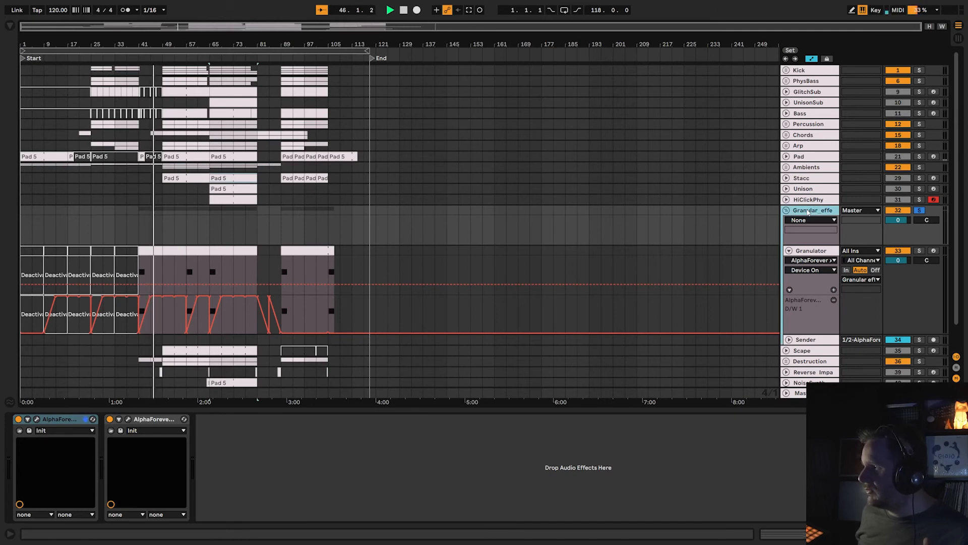
left_click(861, 212)
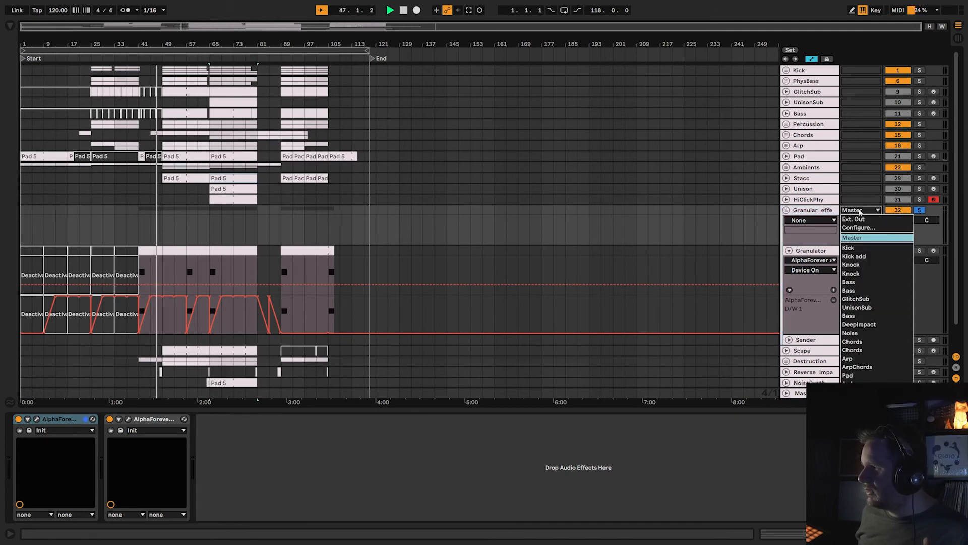
left_click(861, 212)
left_click(856, 262)
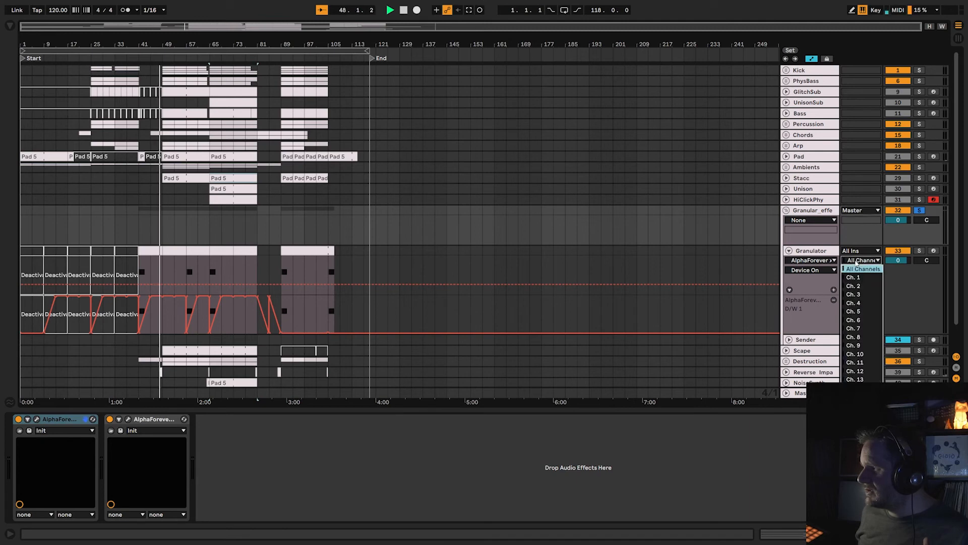
left_click(857, 239)
left_click(852, 281)
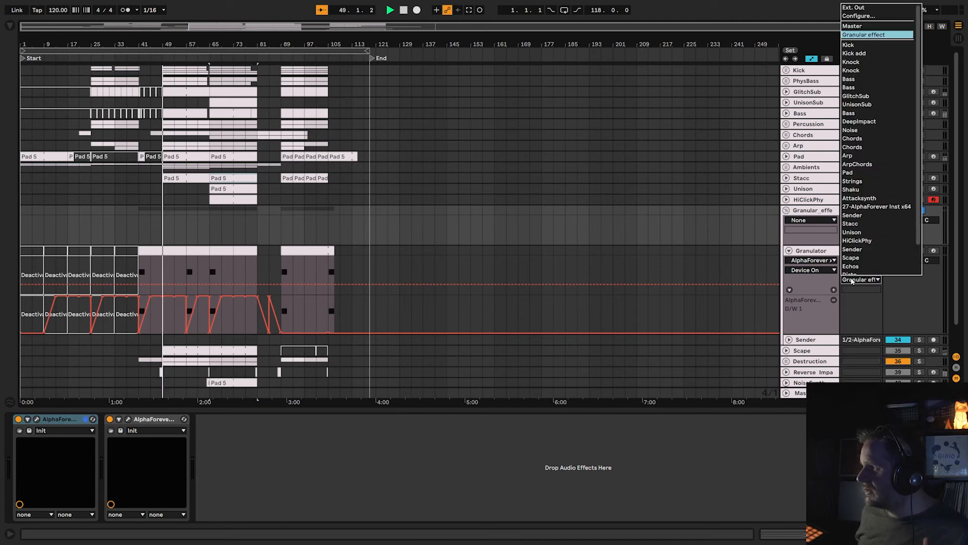
left_click(851, 281)
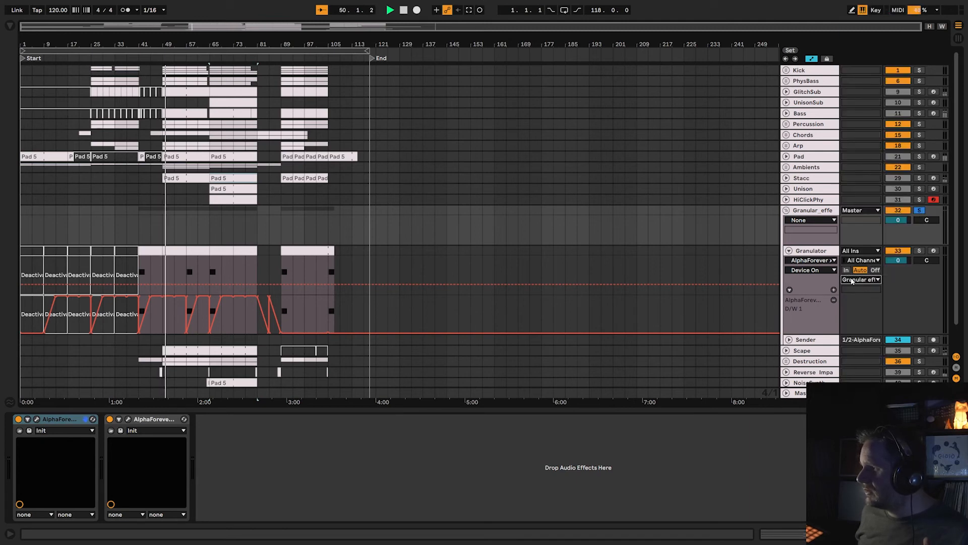
Unfold the Sender track, review its output routing to Granulator, and toggle its record arm on and off.
left_click(812, 340)
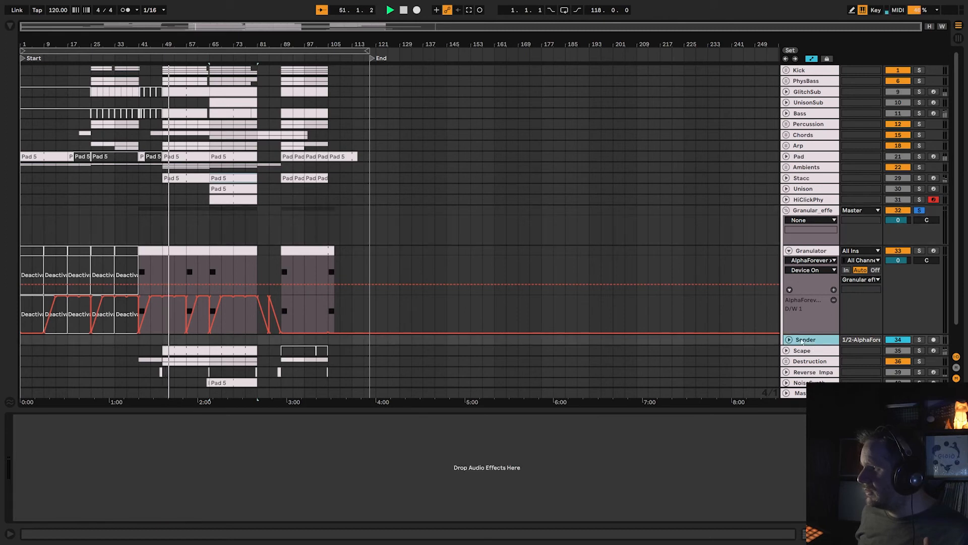
left_click(789, 339)
scroll(812, 318, "down", 1)
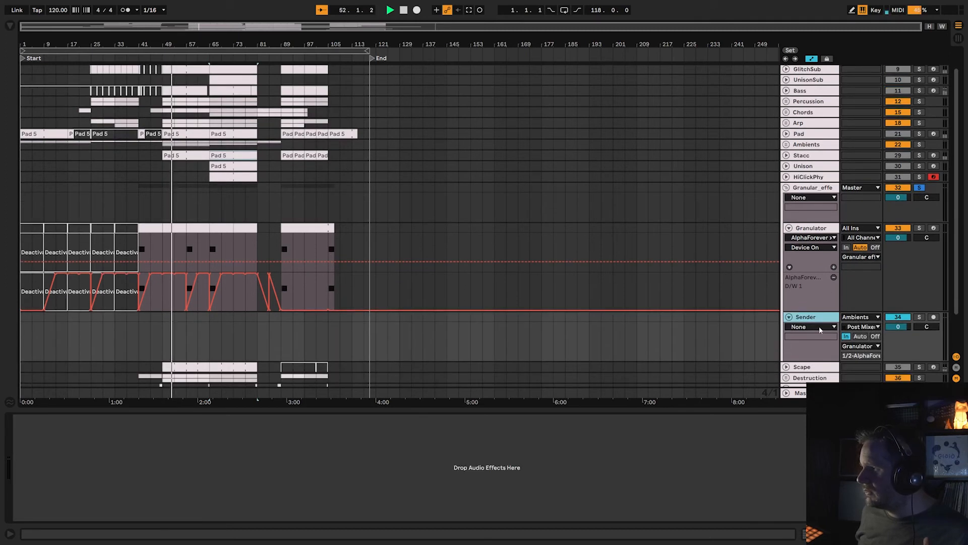
left_click(860, 346)
left_click(861, 347)
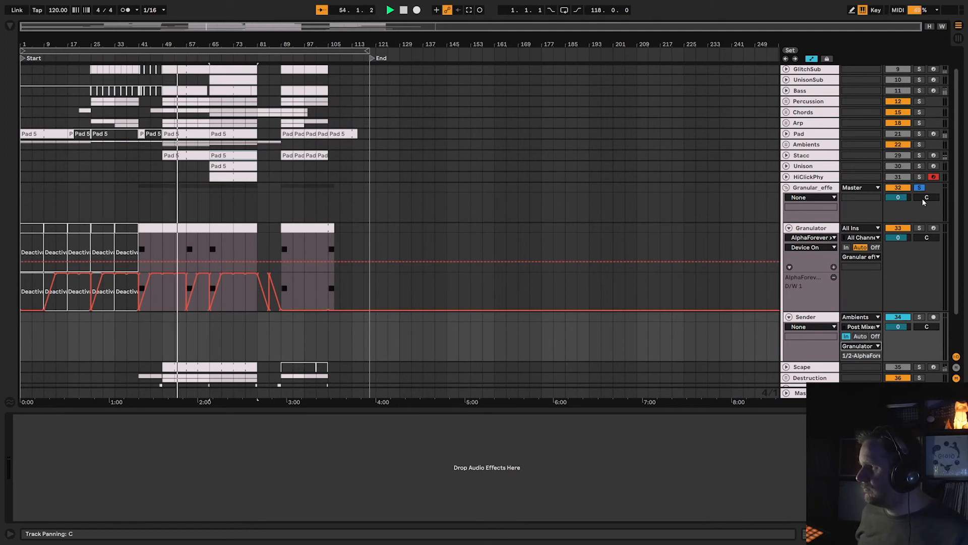
left_click(935, 317)
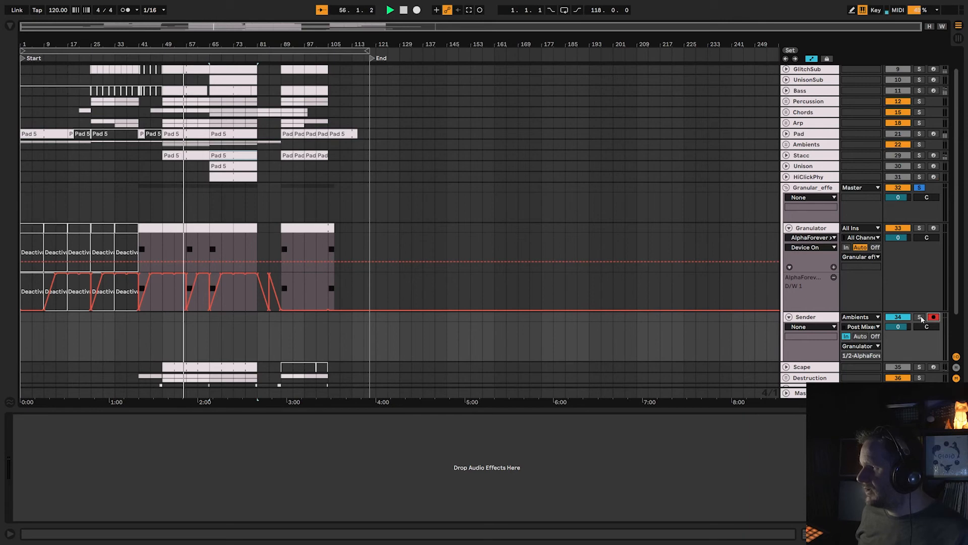
left_click(933, 317)
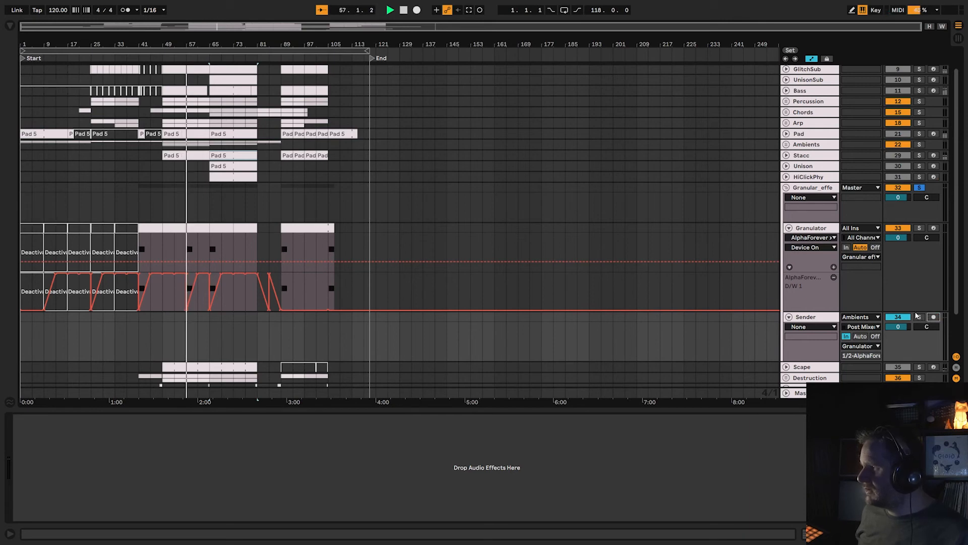
Solo the Ambients group alongside the Granular effect group and replay from around bar 40.
left_click(920, 145)
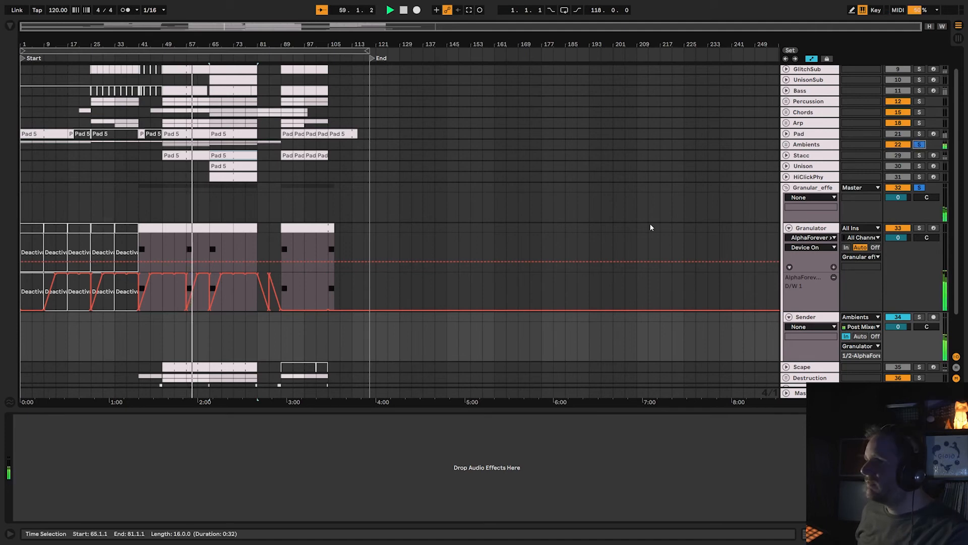
key("space")
left_click(137, 57)
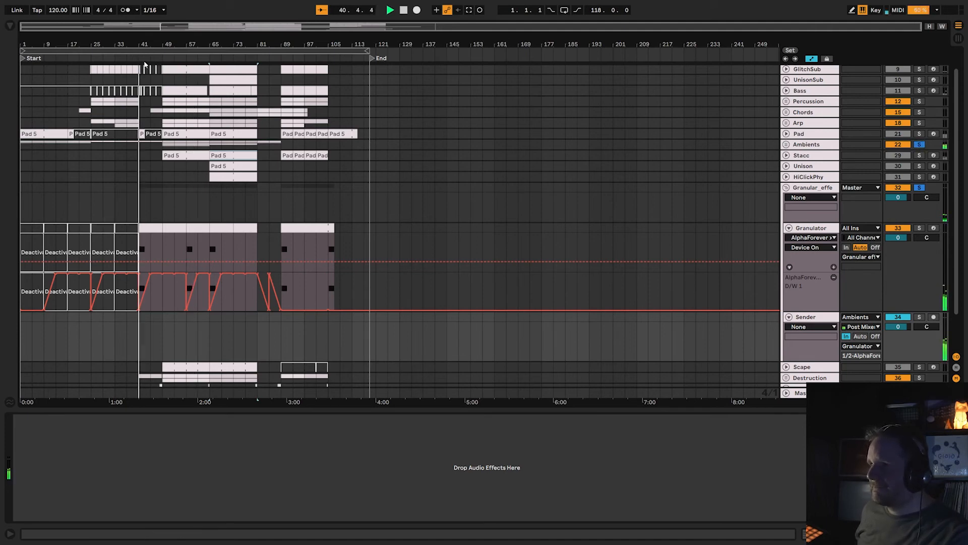
Show the D/W 1 automation of the Granulator track's AlphaForever instrument, look through its automatable parameters and stop playback.
left_click(810, 230)
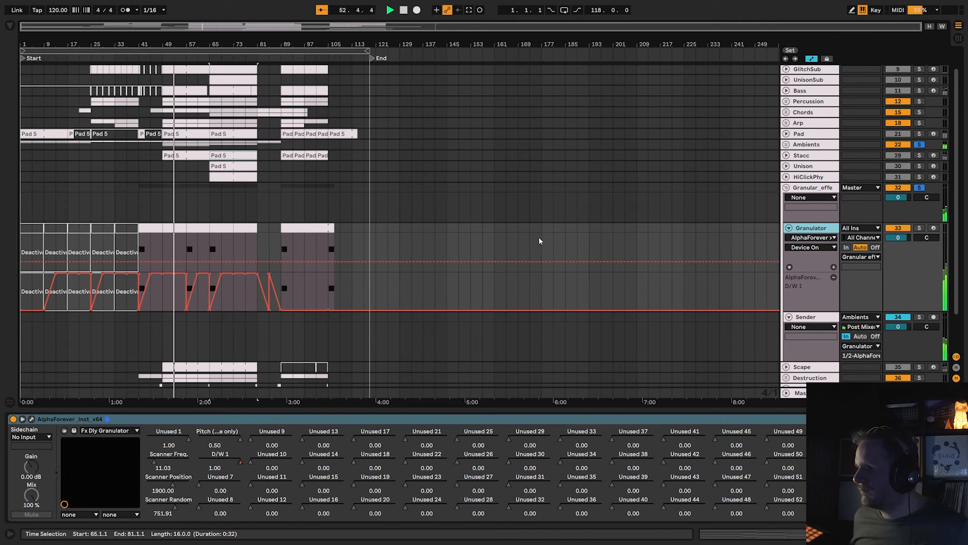
left_click(818, 248)
left_click(816, 239)
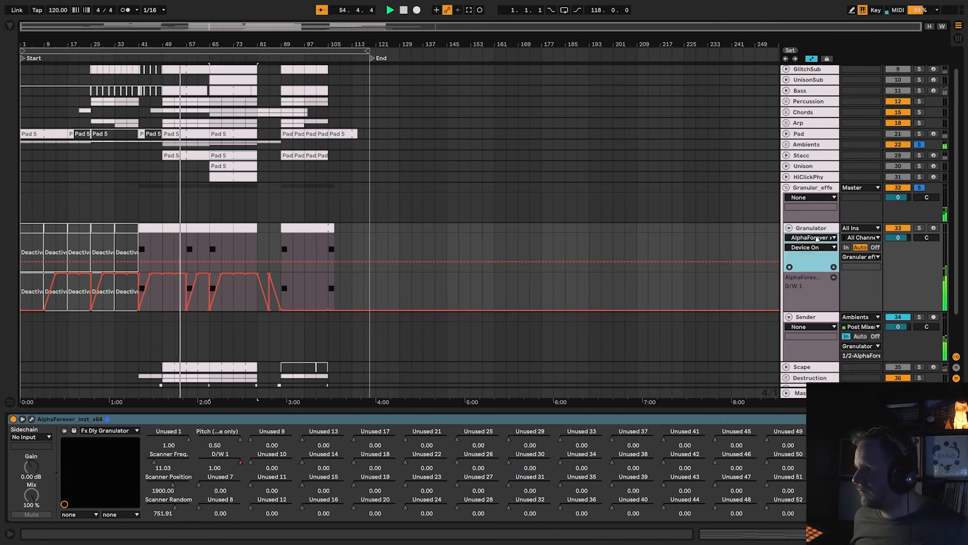
left_click(814, 238)
left_click(813, 254)
left_click(812, 248)
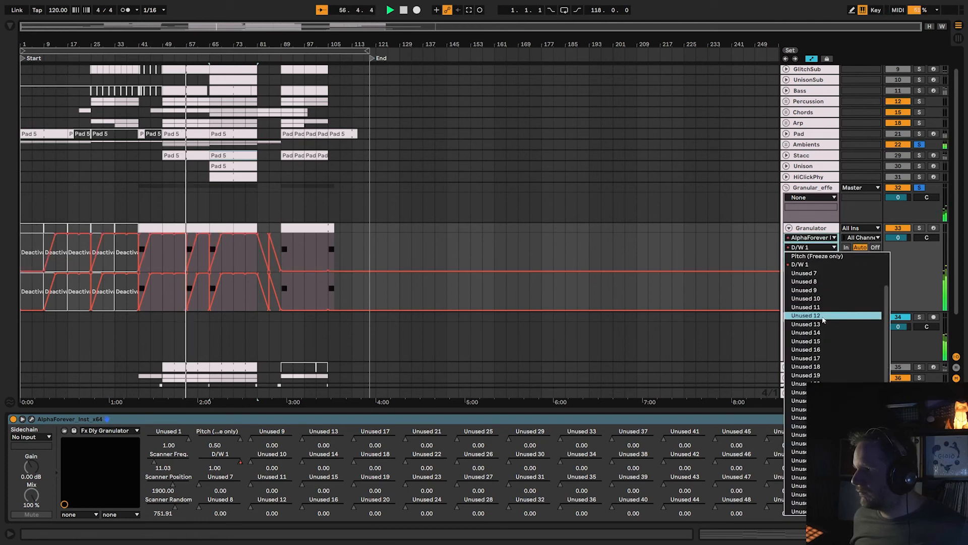
scroll(884, 316, "down", 3)
left_click_drag(884, 316, 886, 265)
left_click(912, 265)
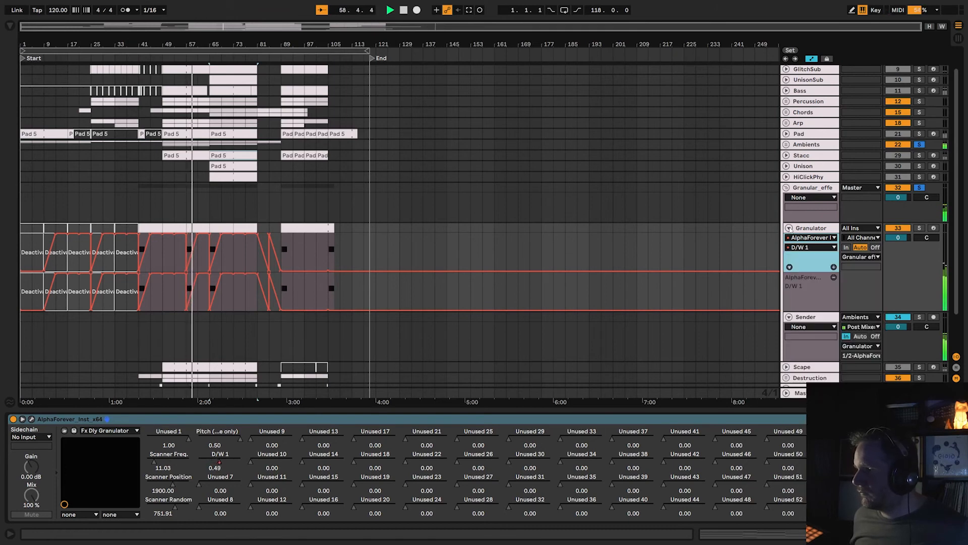
key("space")
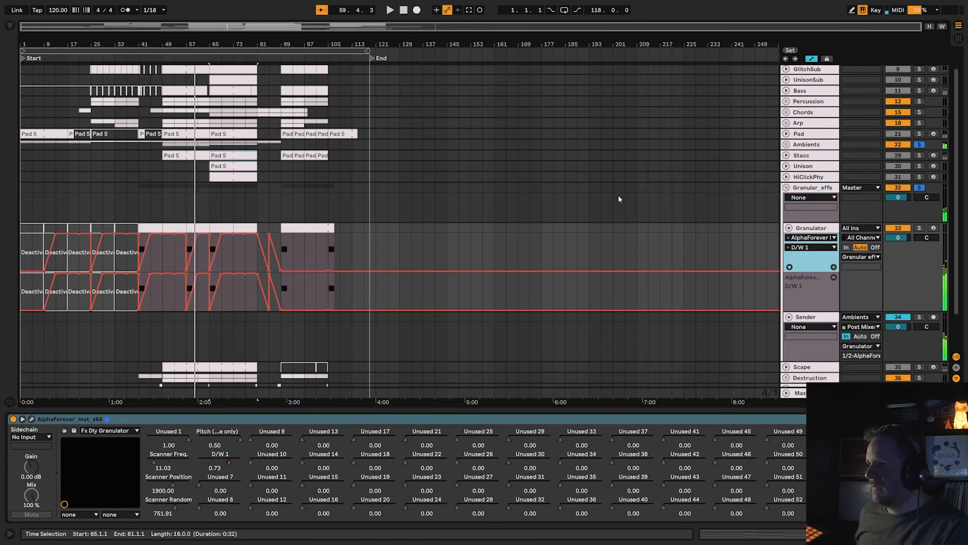
Fold the Granular effect group and solo the Scape track with its record arm enabled.
left_click(787, 188)
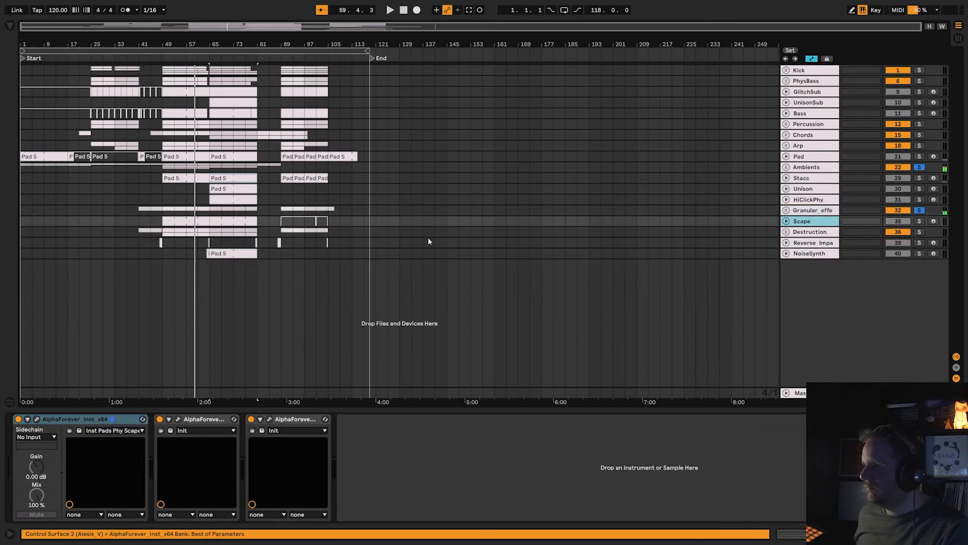
left_click(127, 253)
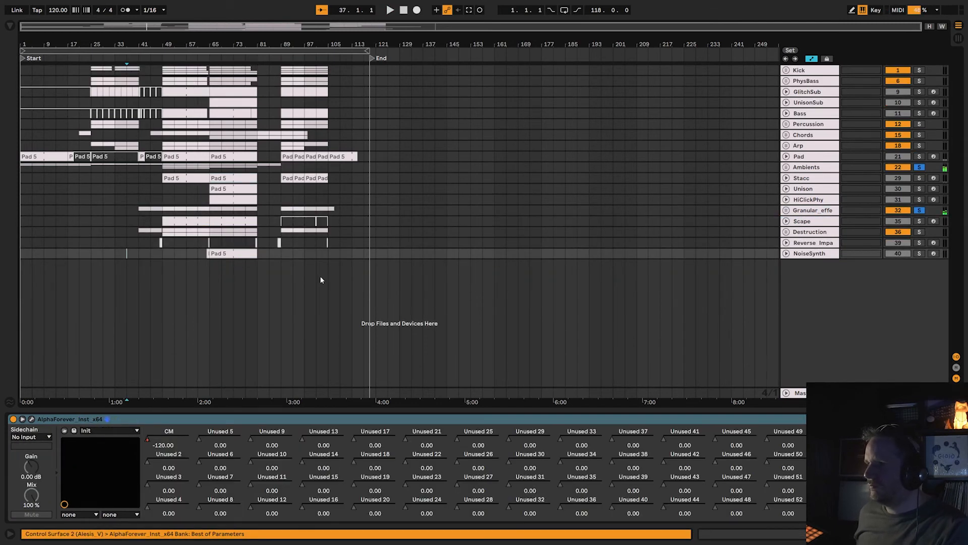
left_click(920, 221)
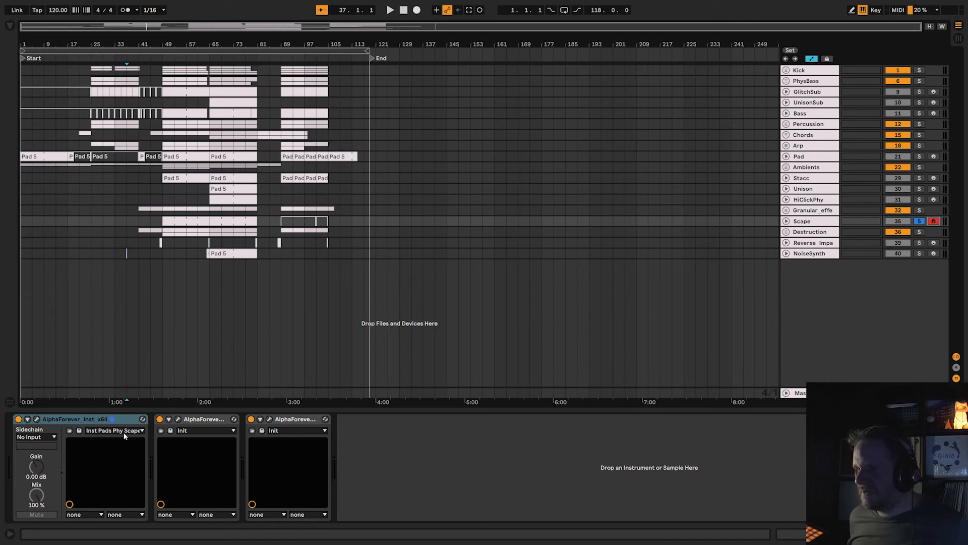
View the Scape track's AlphaForever instrument patch, Inst Pads Phy Scape, and close it.
left_click(38, 419)
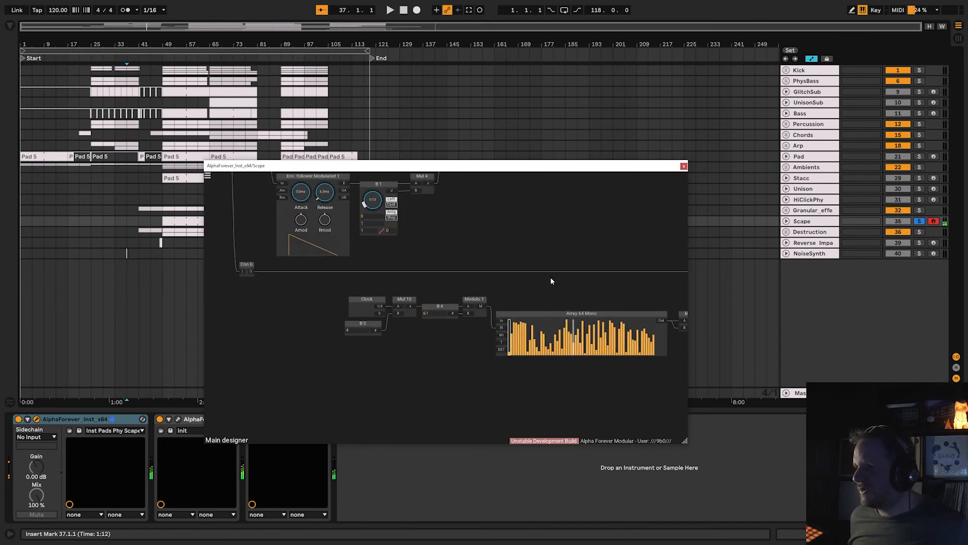
scroll(551, 281, "down", 5)
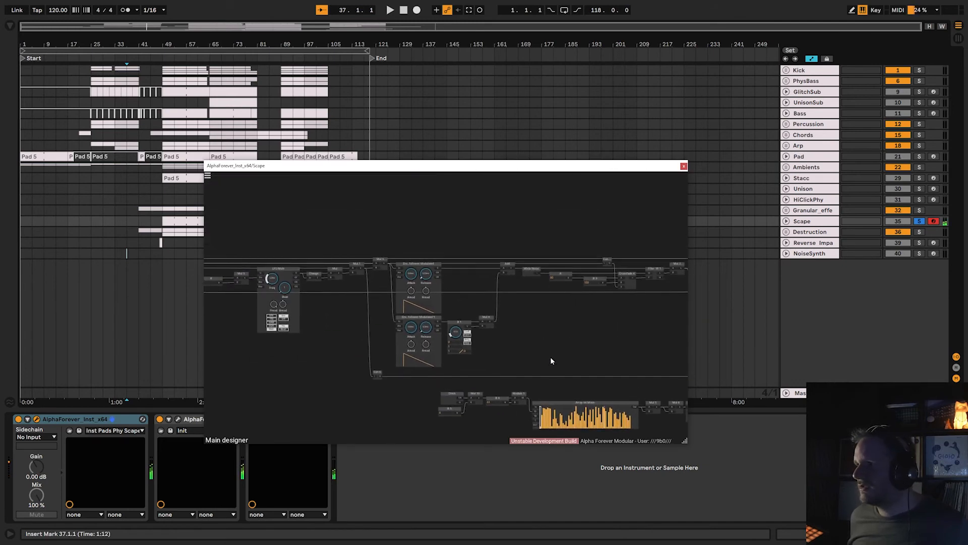
left_click(684, 166)
View the patches of the Scape track's two AlphaForever effects in turn, closing each one.
left_click(180, 419)
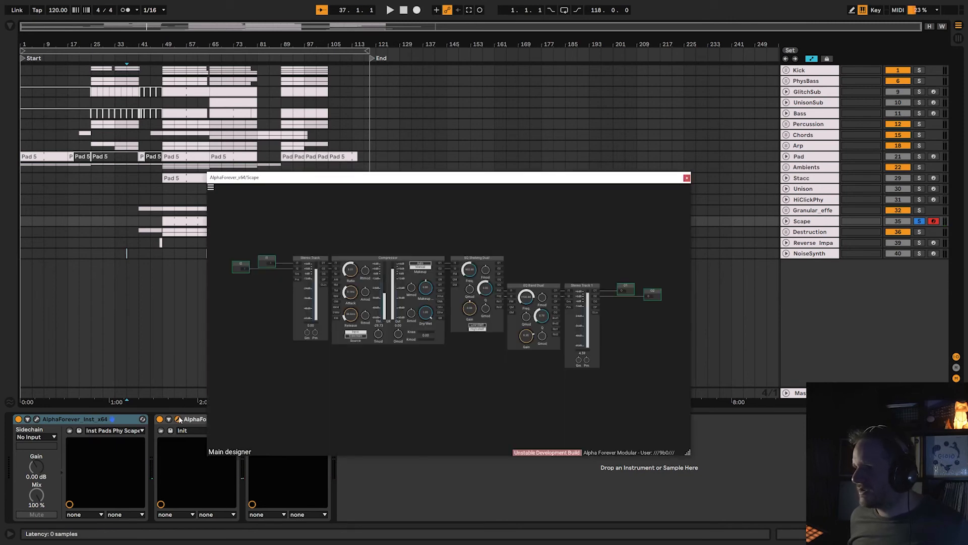
left_click(180, 419)
left_click(271, 419)
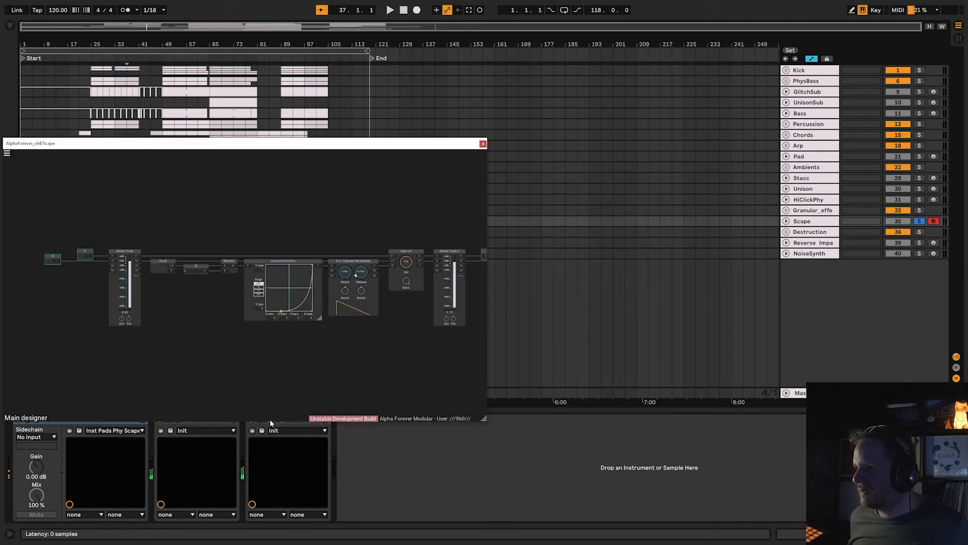
left_click_drag(364, 358, 174, 364)
left_click(483, 144)
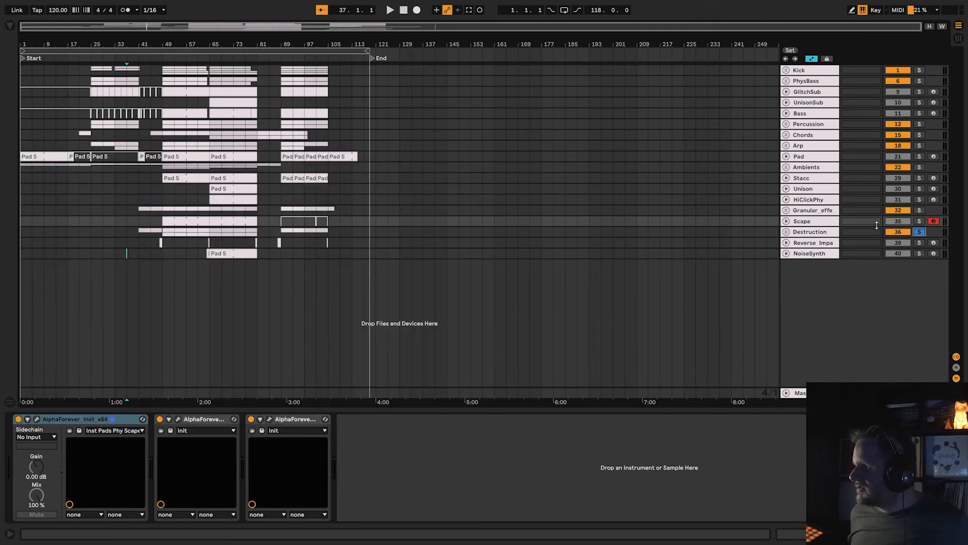
Solo and unfold the Destruction group, display the Echos track's devices, and play from around bar 40.
left_click(786, 233)
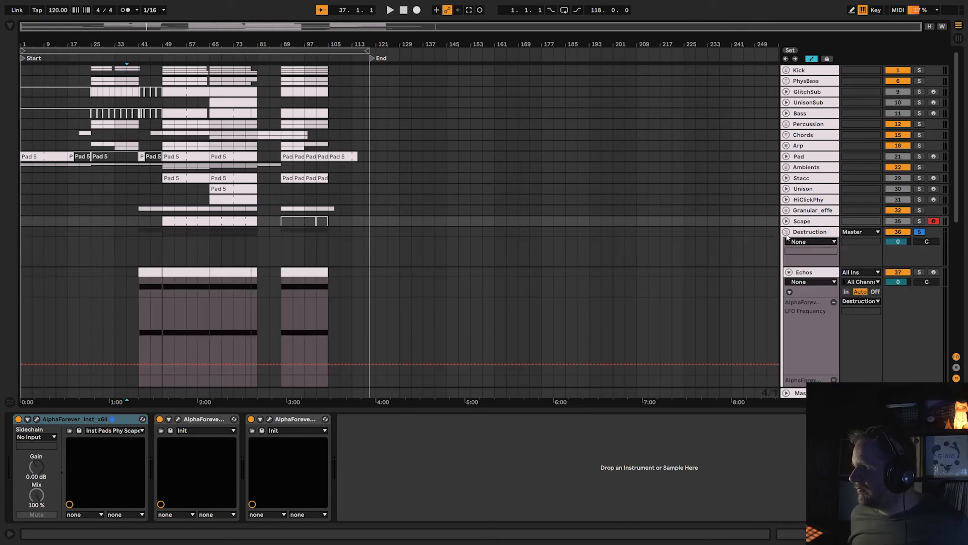
left_click(804, 272)
scroll(573, 267, "down", 5)
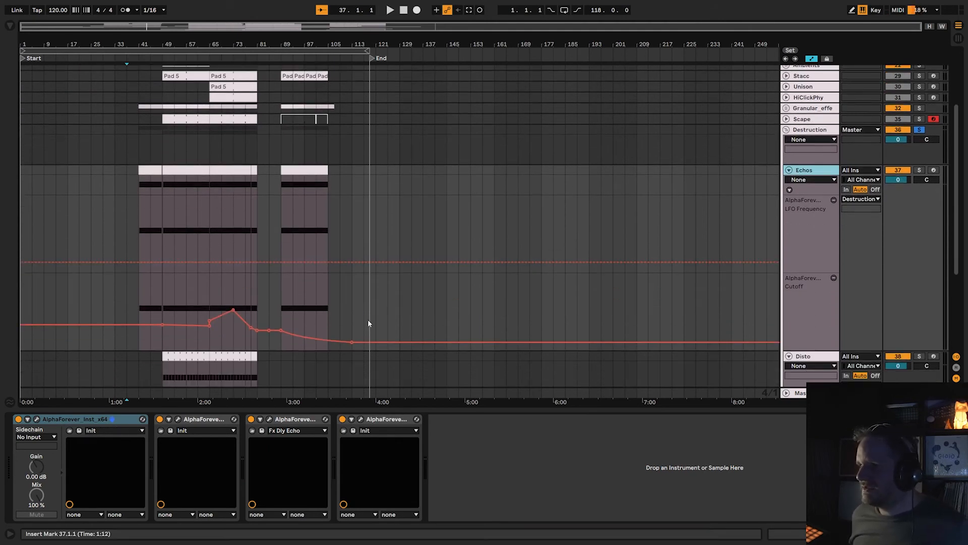
scroll(332, 157, "up", 3)
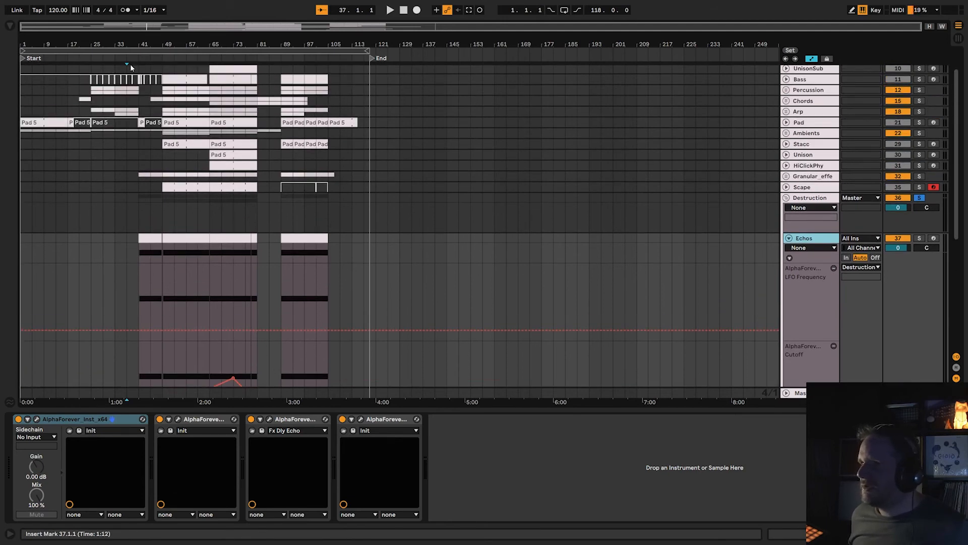
left_click(137, 57)
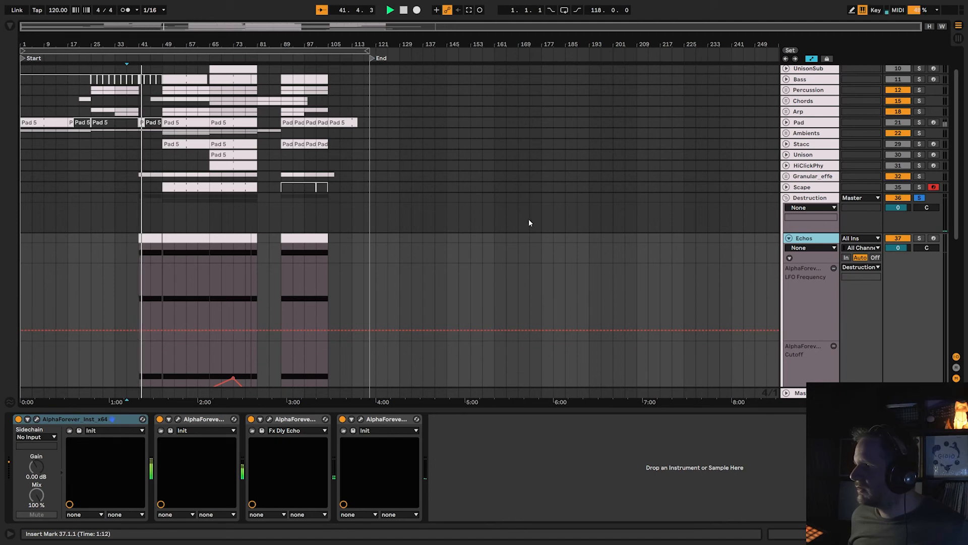
Listen to the Destruction group while examining the Echos and Disto tracks' clips and automation lanes, and stop playback.
scroll(873, 270, "down", 3)
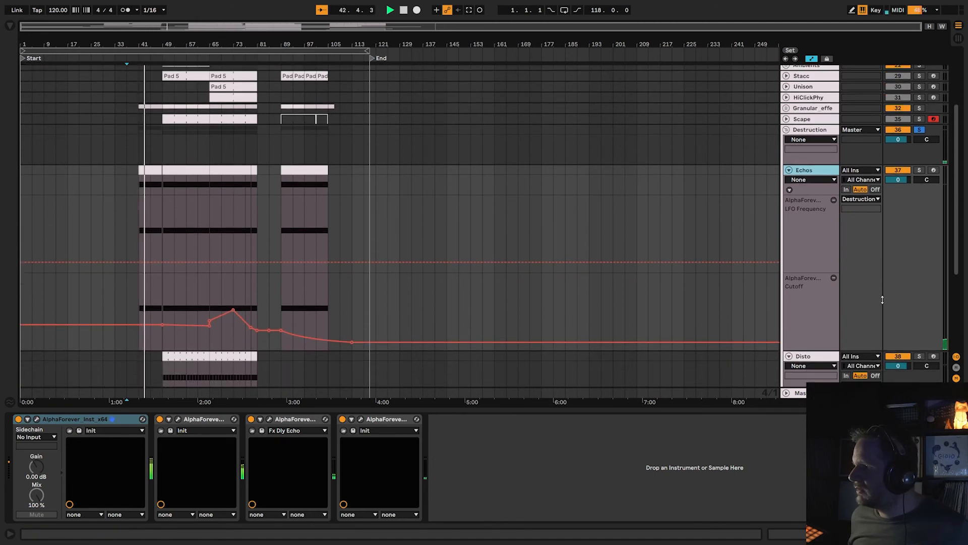
scroll(882, 300, "up", 3)
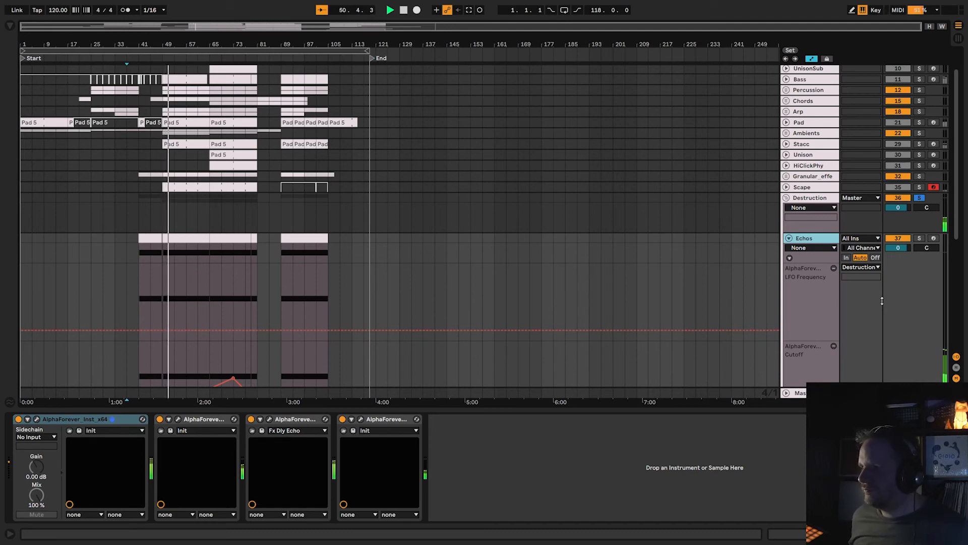
scroll(437, 204, "down", 3)
scroll(437, 204, "down", 2)
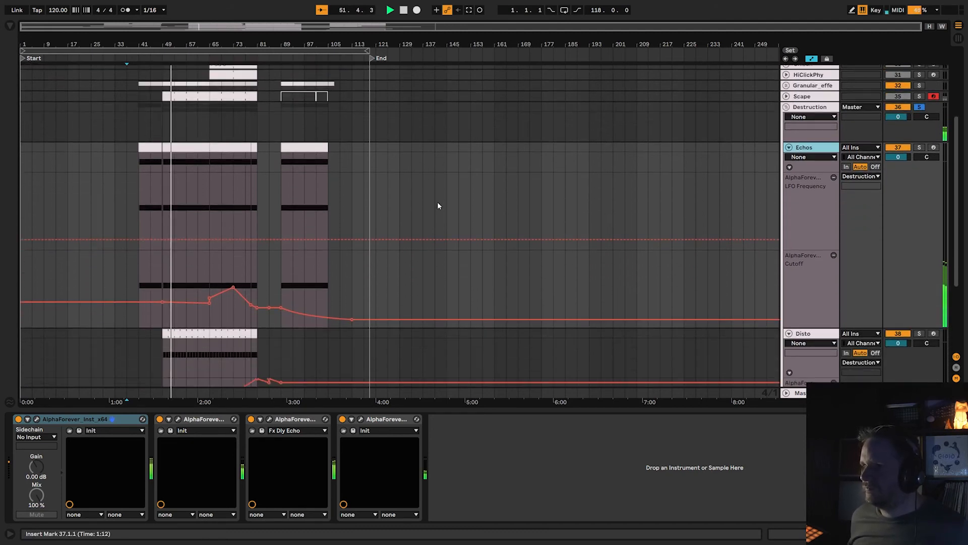
scroll(437, 204, "down", 2)
scroll(437, 204, "down", 2)
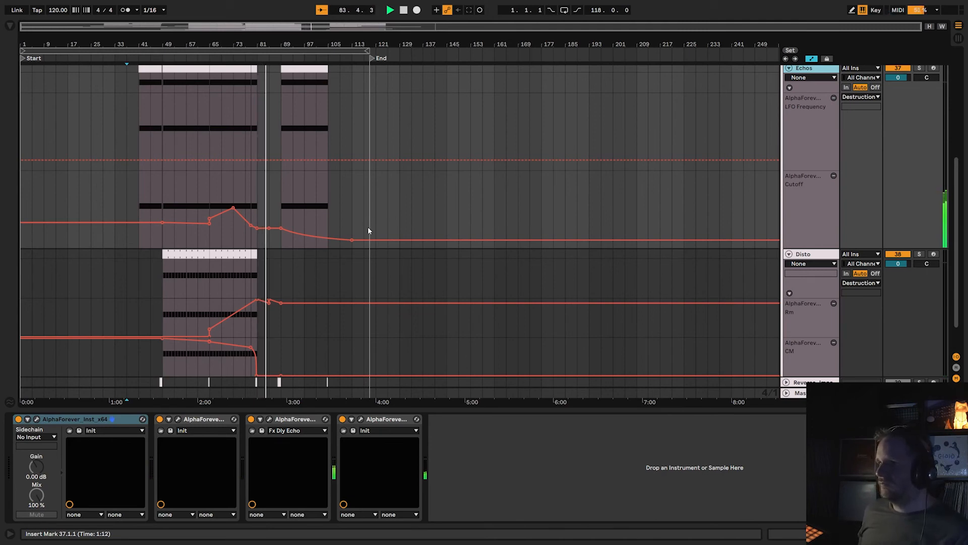
scroll(368, 229, "up", 1)
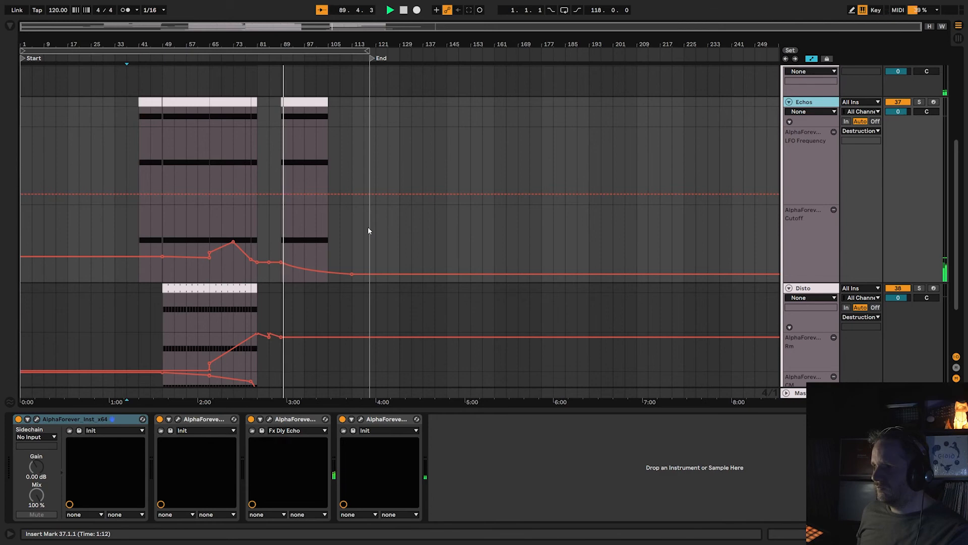
scroll(743, 186, "up", 3)
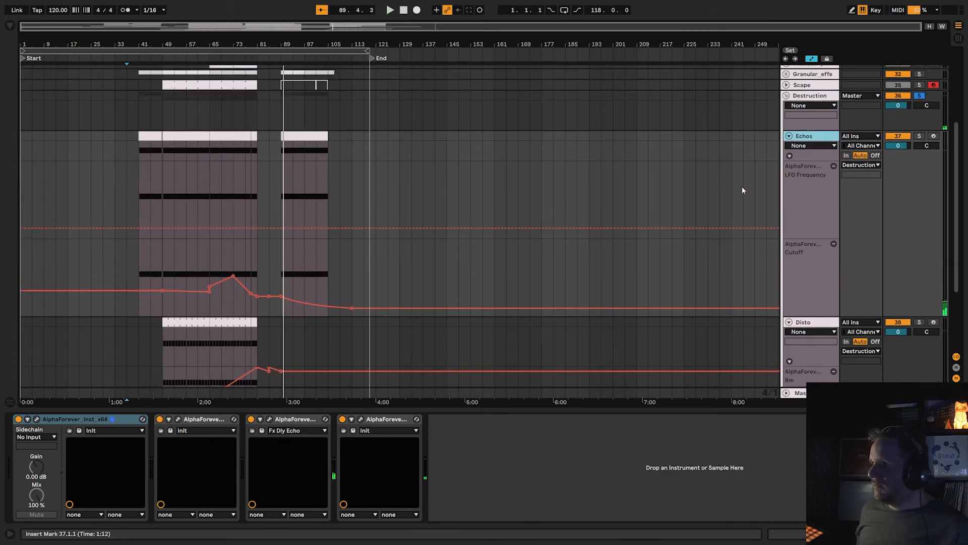
Solo the Echos track inside the Destruction group and display its device chain.
left_click(803, 130)
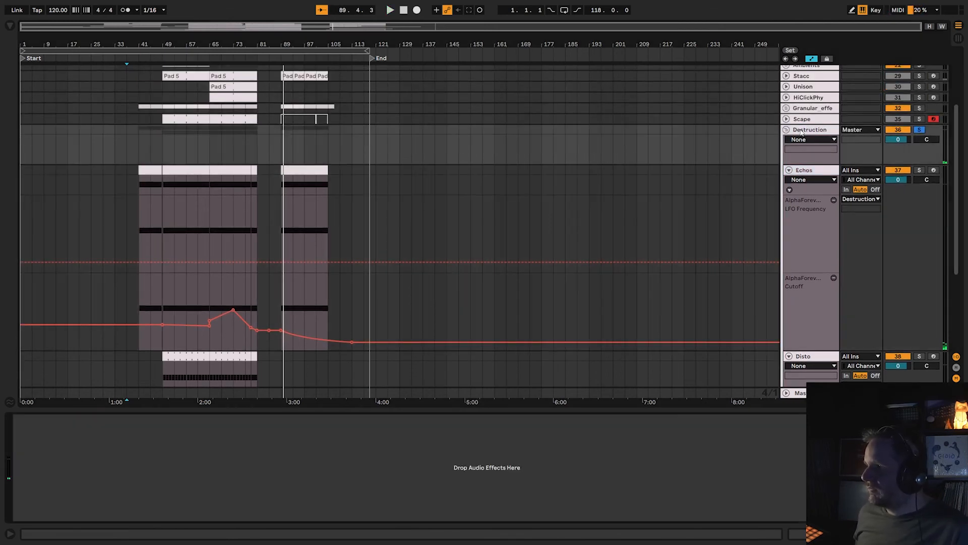
left_click(919, 171)
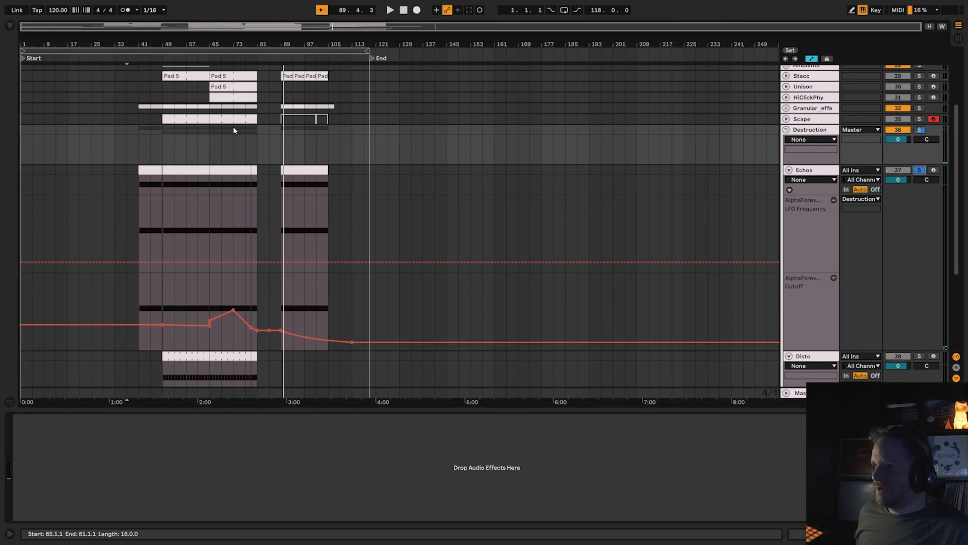
left_click(811, 171)
double_click(811, 173)
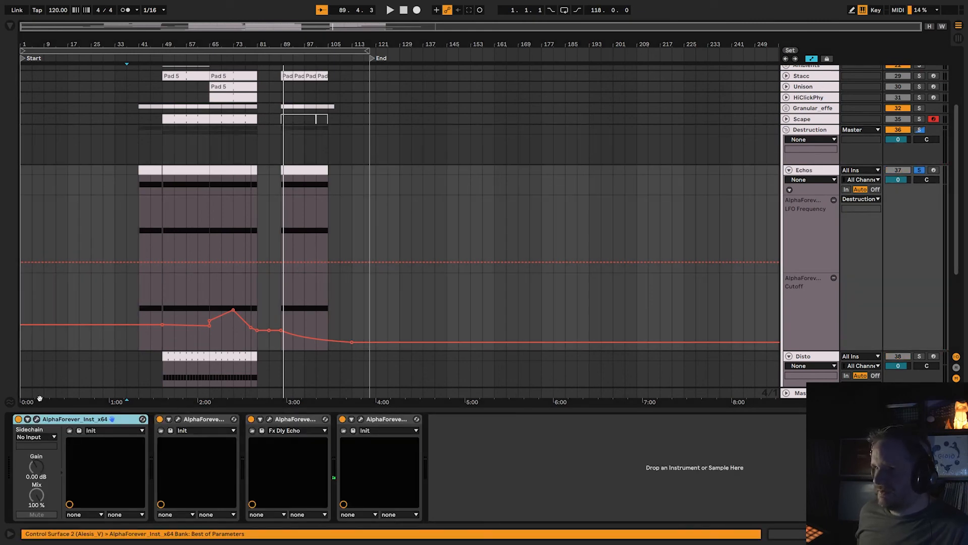
Examine the Echos instrument patch from its Pseudo Random and Custom Function modules through the filters to the gain, and close it.
left_click(37, 421)
scroll(425, 165, "down", 8)
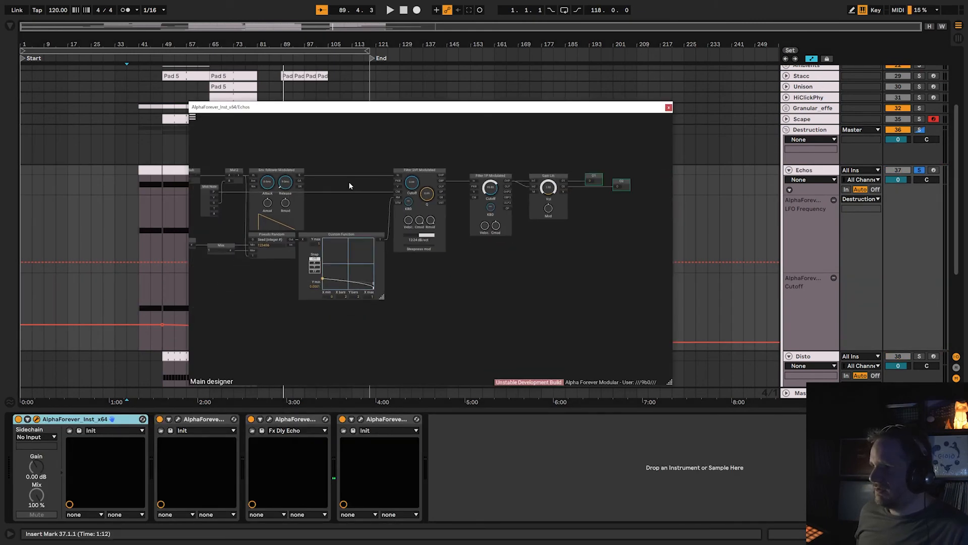
scroll(359, 207, "up", 5)
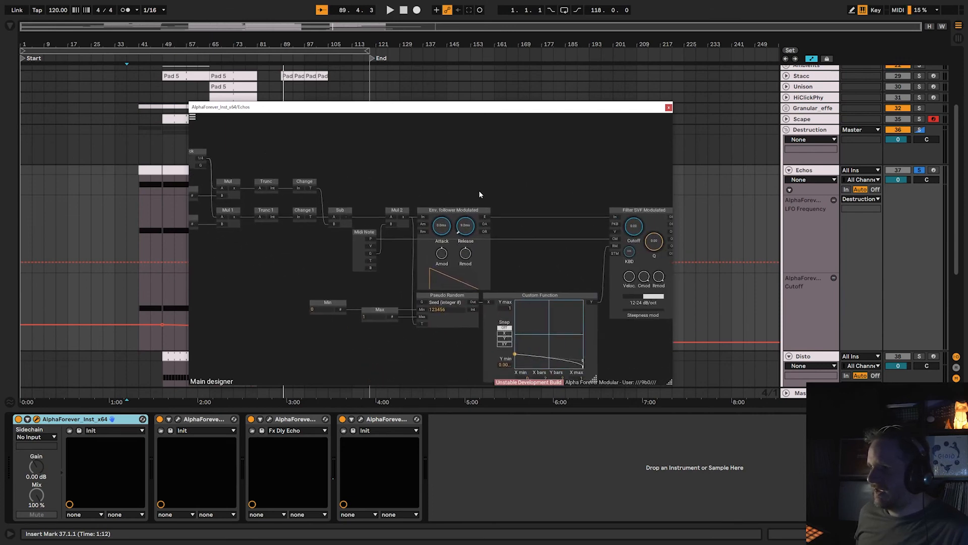
left_click_drag(479, 194, 416, 203)
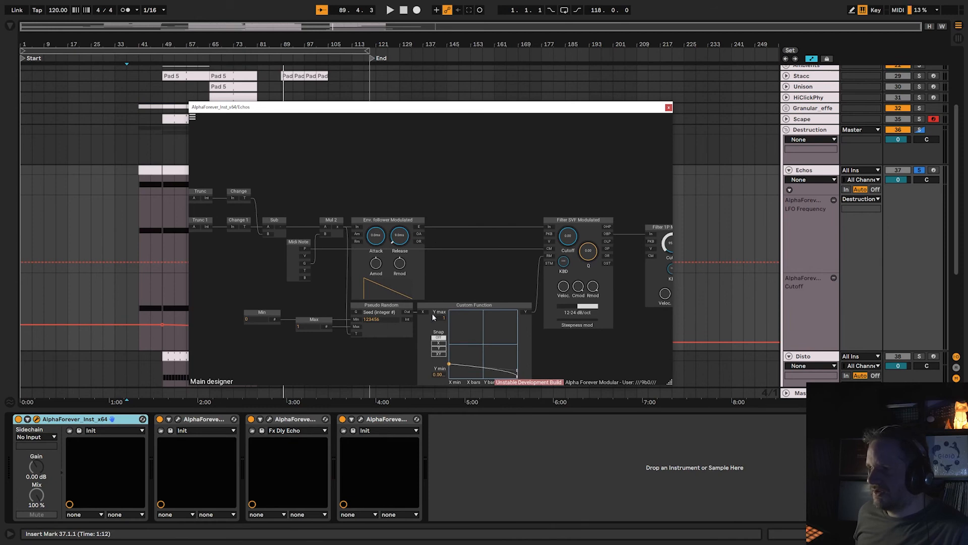
left_click_drag(490, 279, 372, 252)
scroll(371, 247, "down", 1)
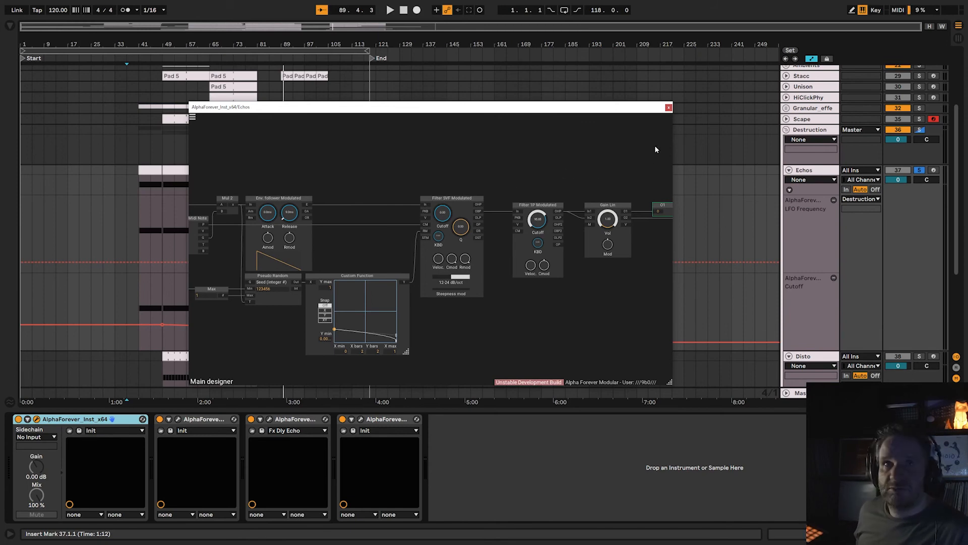
left_click(669, 107)
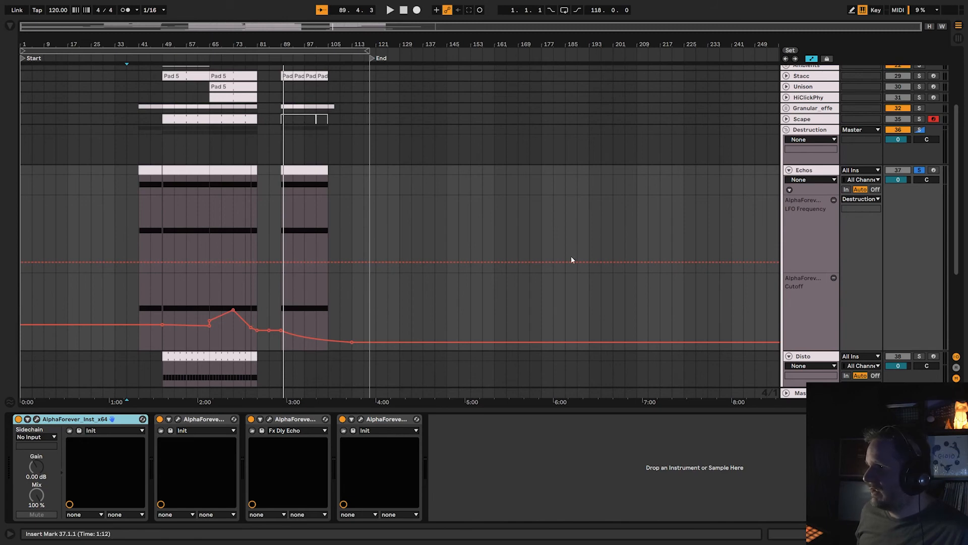
View the Plate Reverb and mixer patch in the Echos track's first AlphaForever effect and close it.
left_click(178, 419)
scroll(417, 349, "down", 2)
left_click_drag(456, 344, 317, 340)
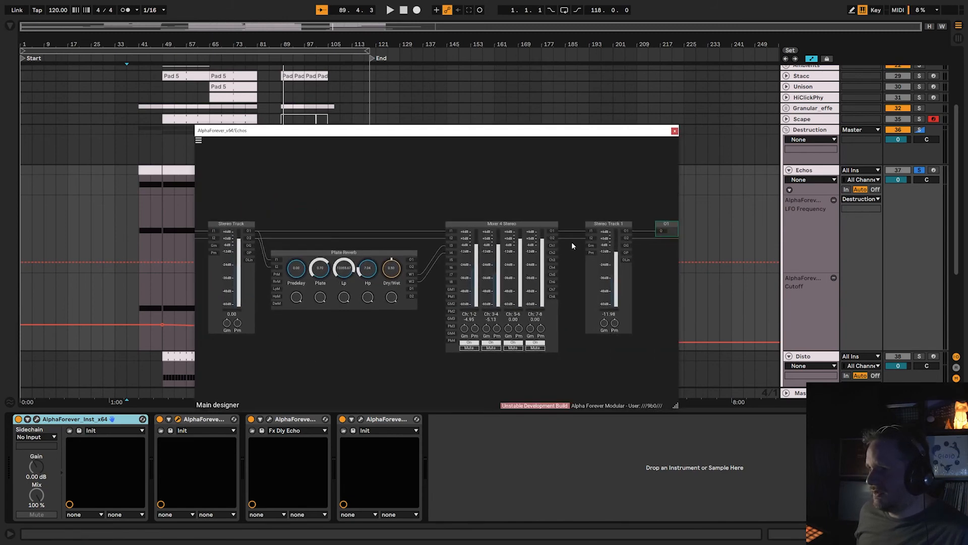
left_click(675, 132)
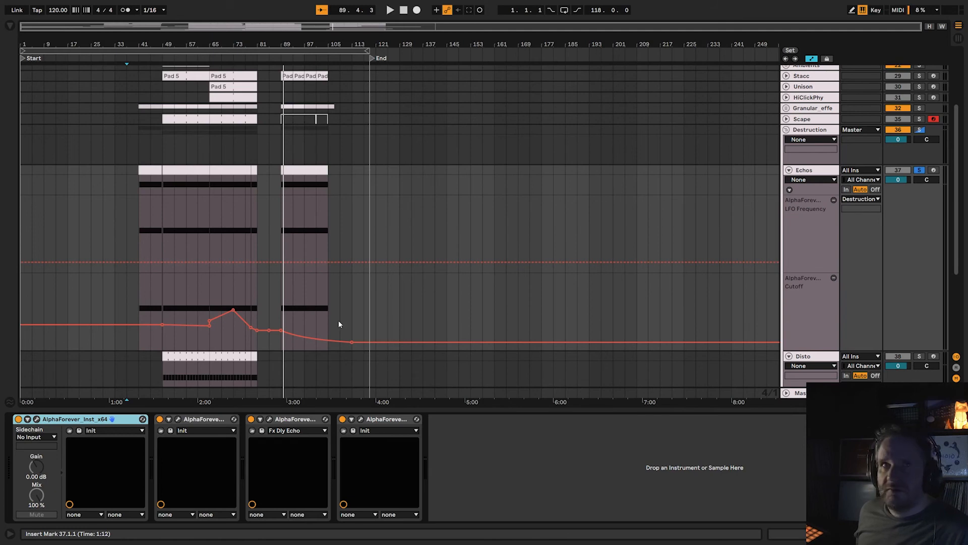
View the Fx Dly Echo patch on the Echos track, close it, and unfold that effect's parameters in the device chain.
left_click(270, 419)
scroll(450, 375, "down", 5)
left_click_drag(285, 376, 501, 331)
left_click(672, 119)
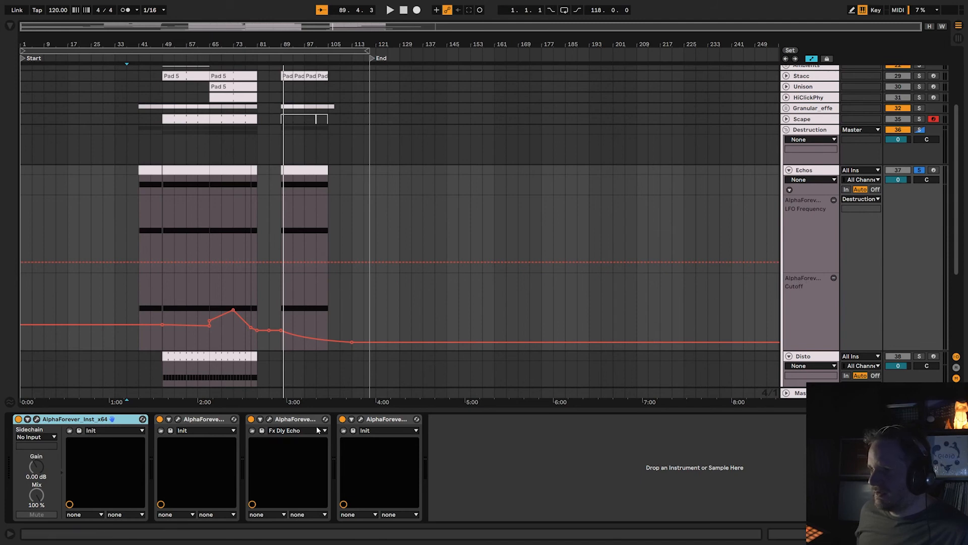
left_click(261, 419)
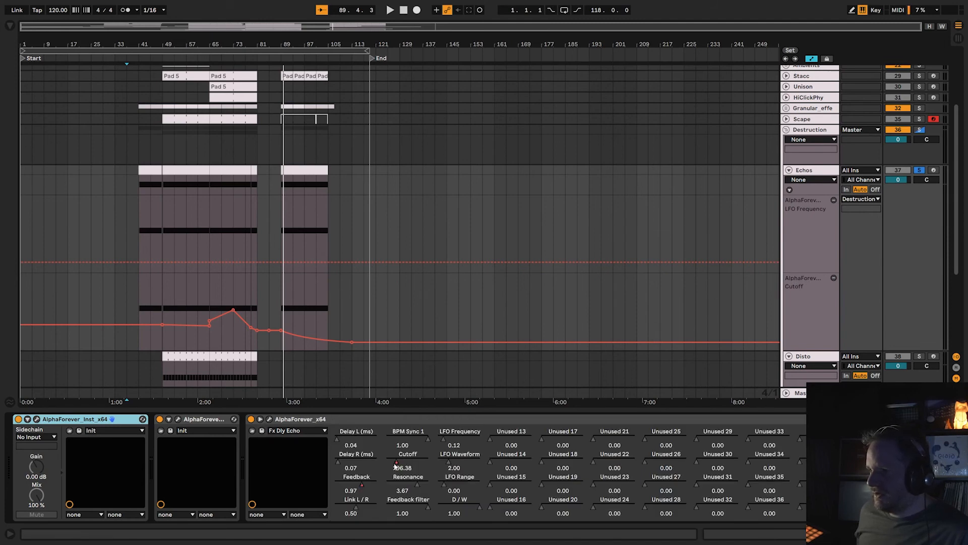
Move the Echos track's Feedback automation into its own lane and remove the LFO Frequency automation lane.
scroll(443, 302, "down", 2)
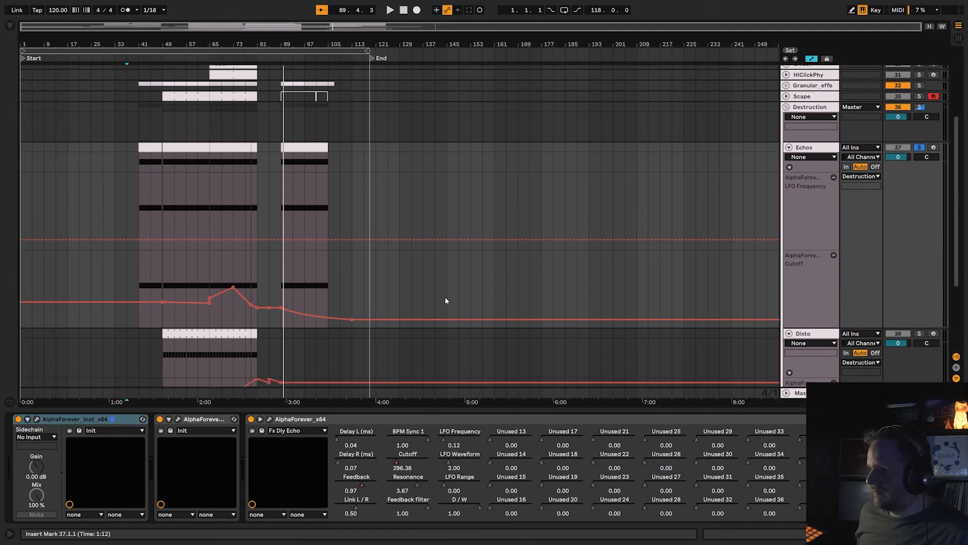
left_click(834, 157)
left_click(827, 186)
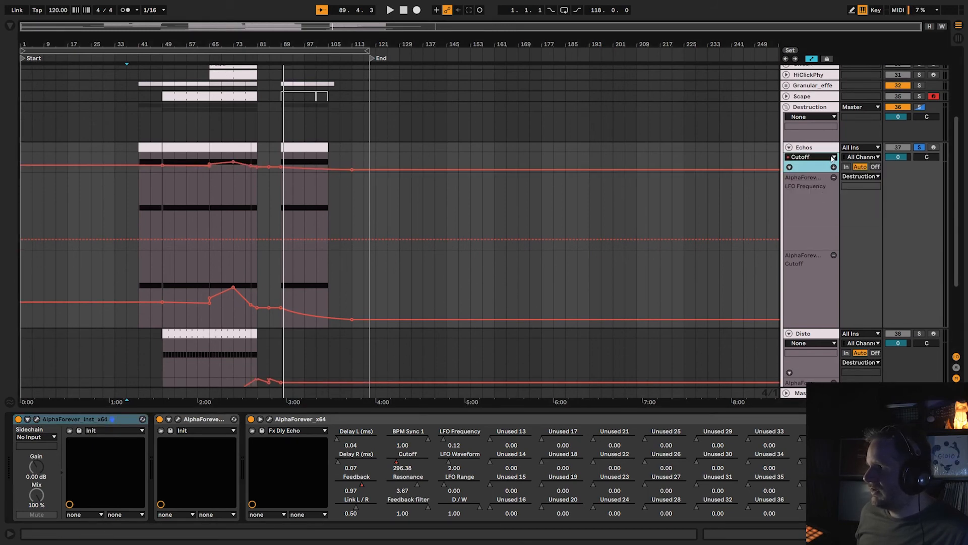
left_click(833, 156)
left_click(826, 188)
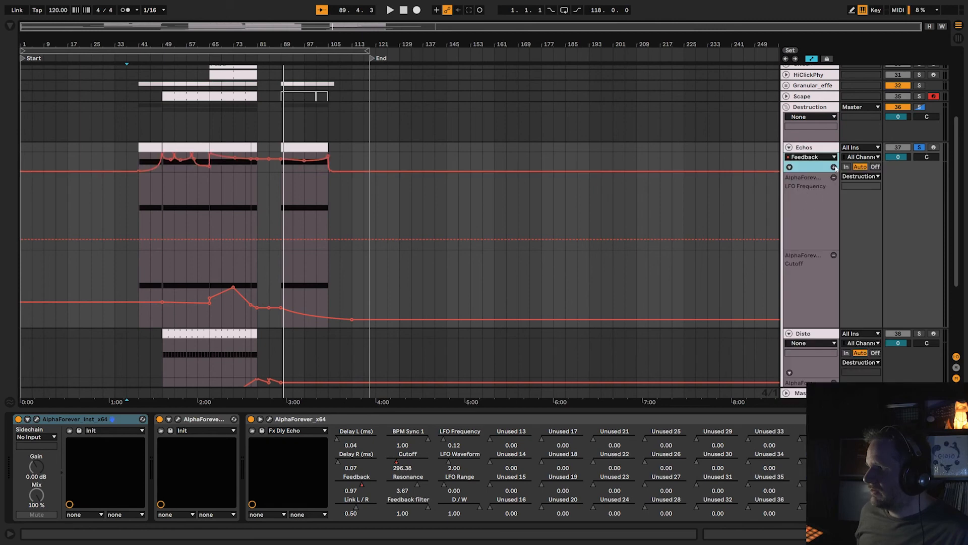
left_click(834, 167)
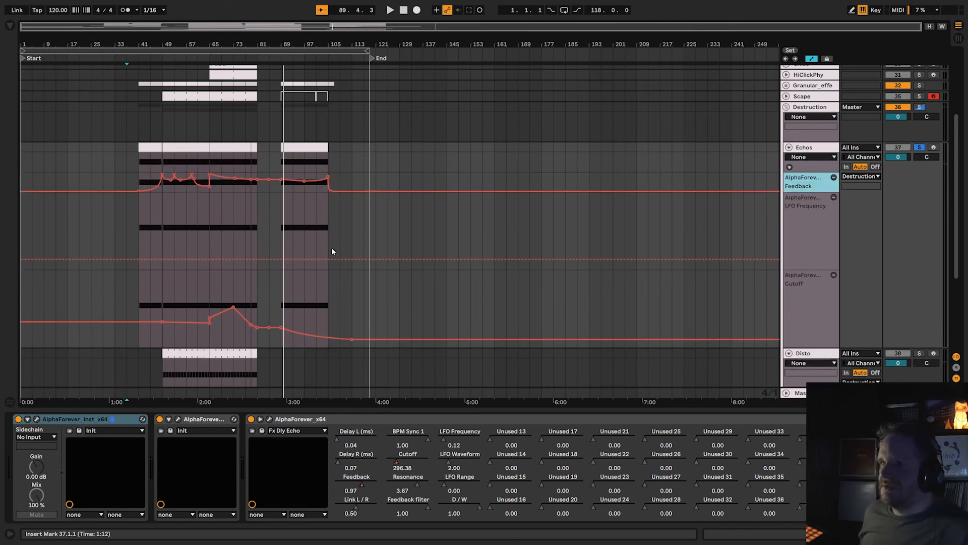
left_click(260, 419)
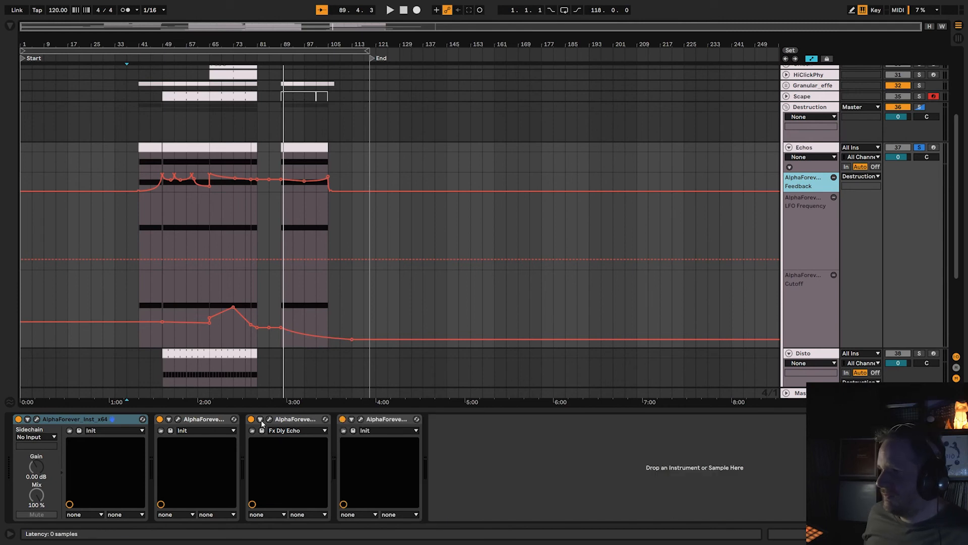
left_click(833, 198)
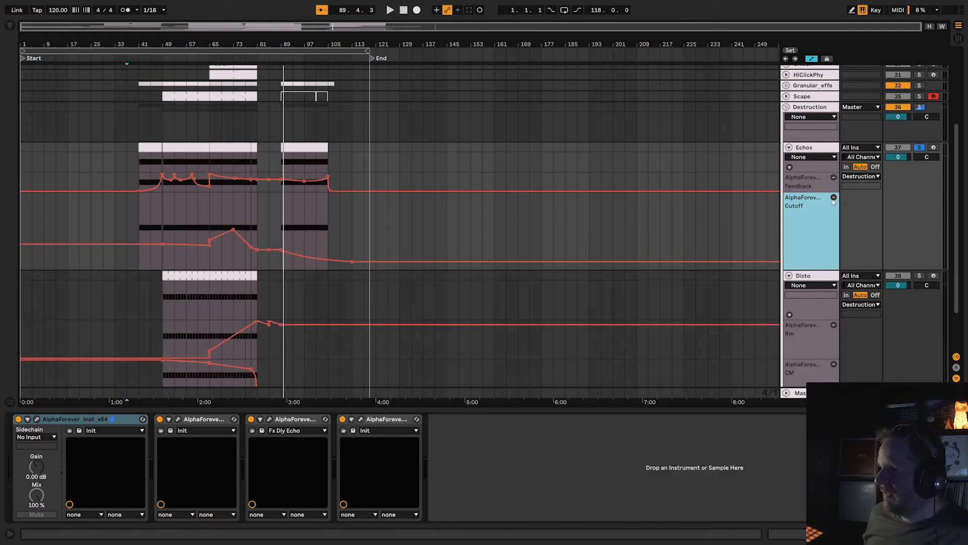
View the compressor and stereo track patch in the Echos track's last AlphaForever effect and close it.
left_click(361, 419)
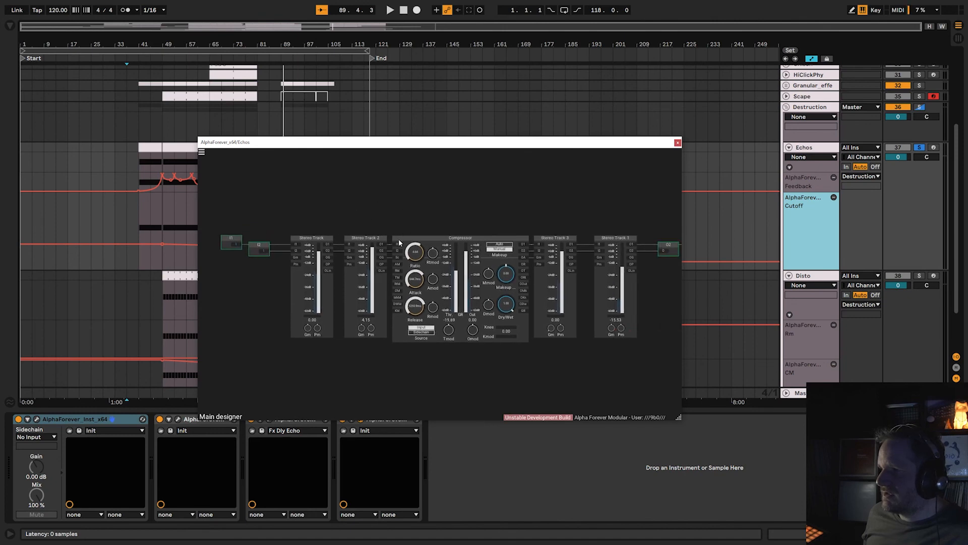
left_click(678, 143)
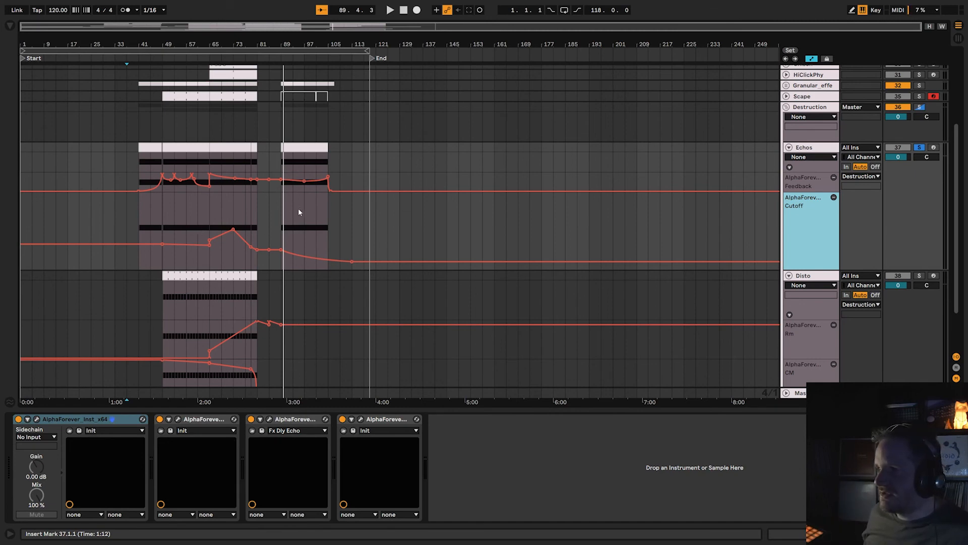
Solo the Disto track in the Destruction group and arm it for playing.
scroll(321, 218, "down", 3)
left_click(920, 230)
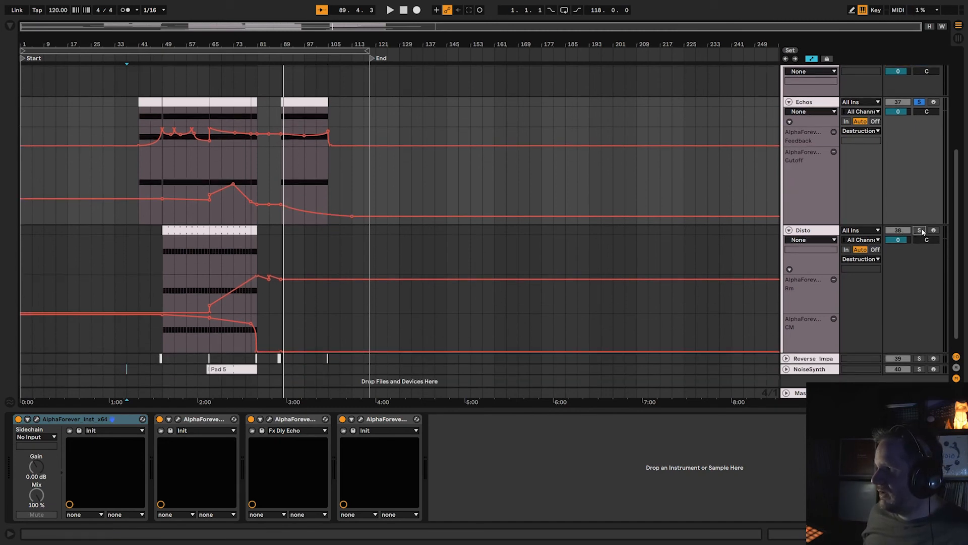
left_click(934, 230)
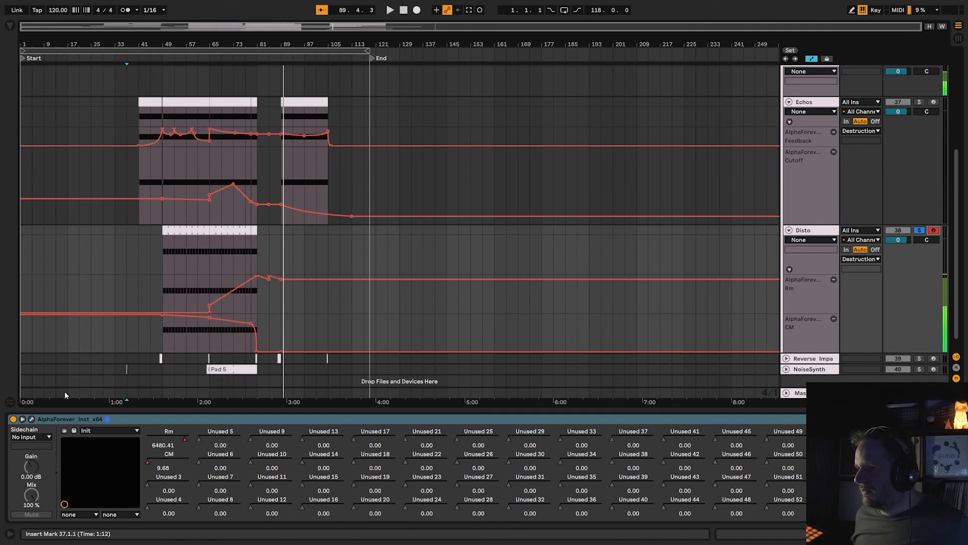
Look over the whole Disto instrument patch, back to its Midi Note and envelope follower modules, and close it.
left_click(31, 419)
left_click_drag(298, 360, 486, 380)
scroll(486, 380, "down", 3)
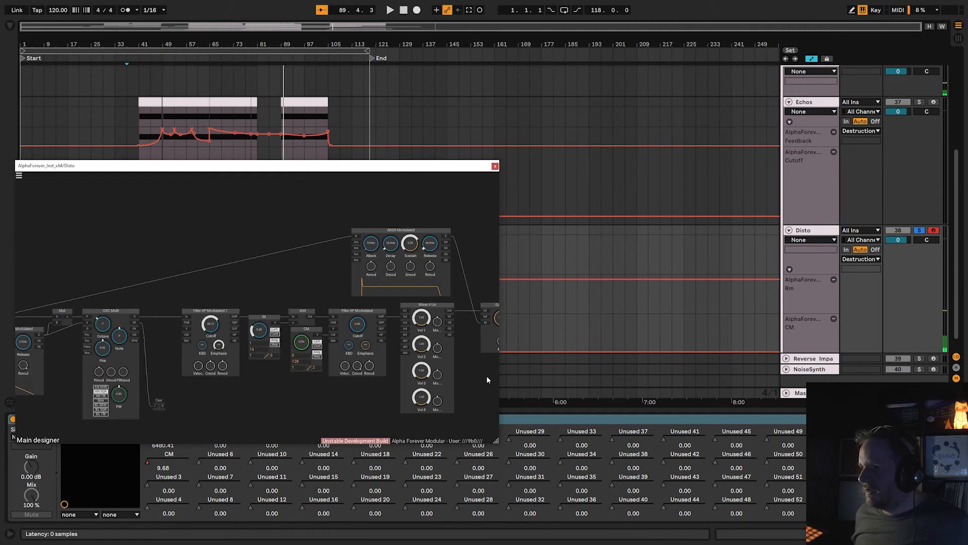
scroll(238, 376, "down", 3)
left_click_drag(243, 398, 473, 381)
scroll(271, 380, "up", 2)
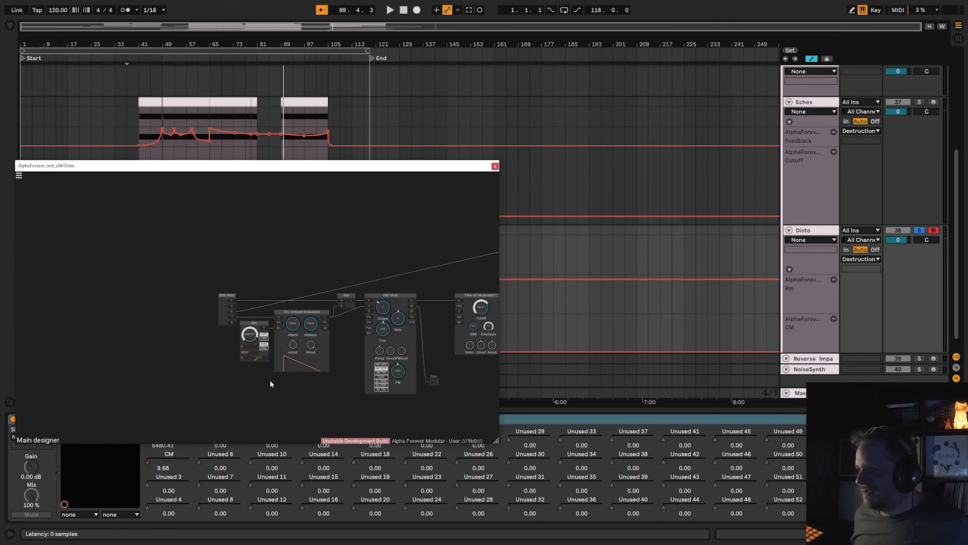
scroll(293, 354, "up", 2)
left_click(495, 167)
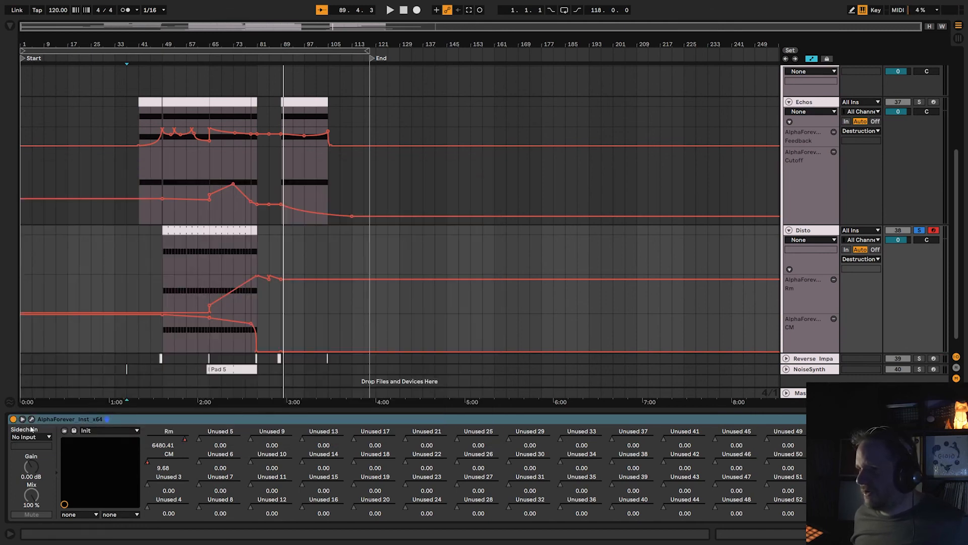
Fold the Disto instrument's parameters, view the two-stereo-track patch in the AlphaForever effect after it, and close it.
left_click(22, 419)
left_click(174, 419)
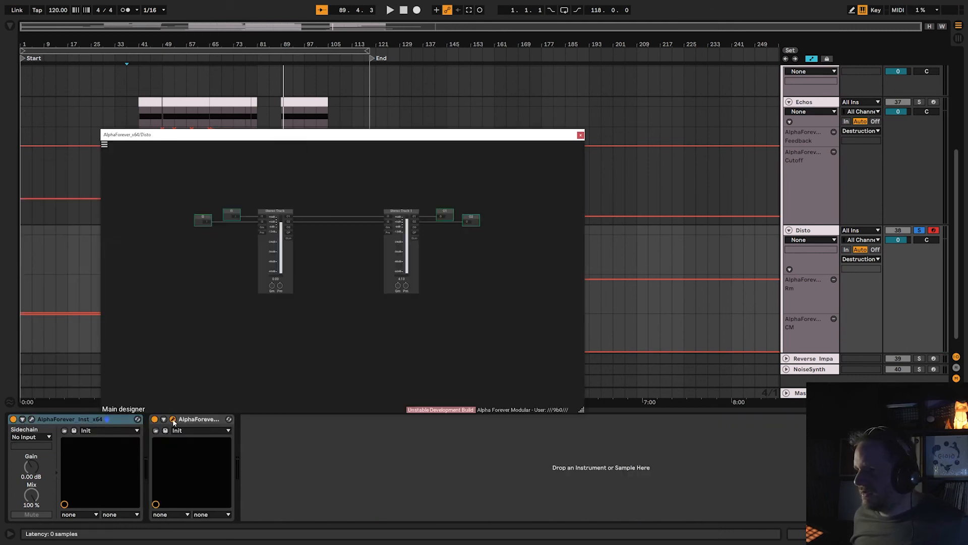
left_click(173, 419)
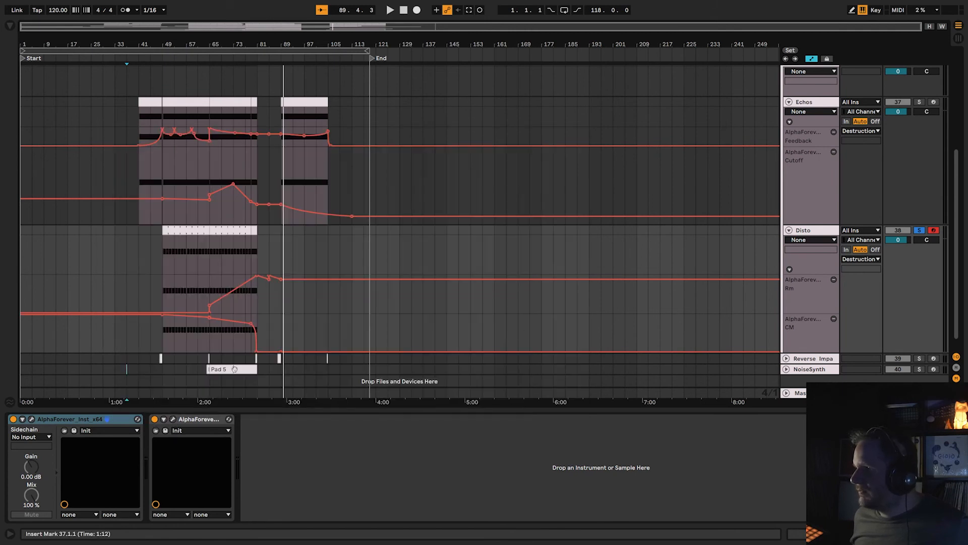
Reopen the Disto instrument patch and examine the path from the envelope follower and OSC Multi through both filters and the Dist module.
left_click(32, 419)
scroll(243, 386, "up", 3)
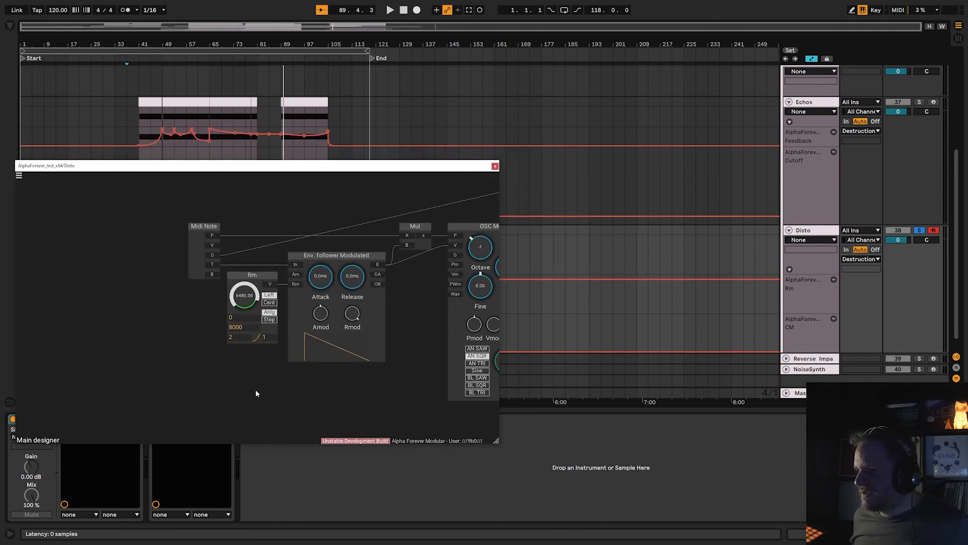
left_click_drag(363, 390, 171, 392)
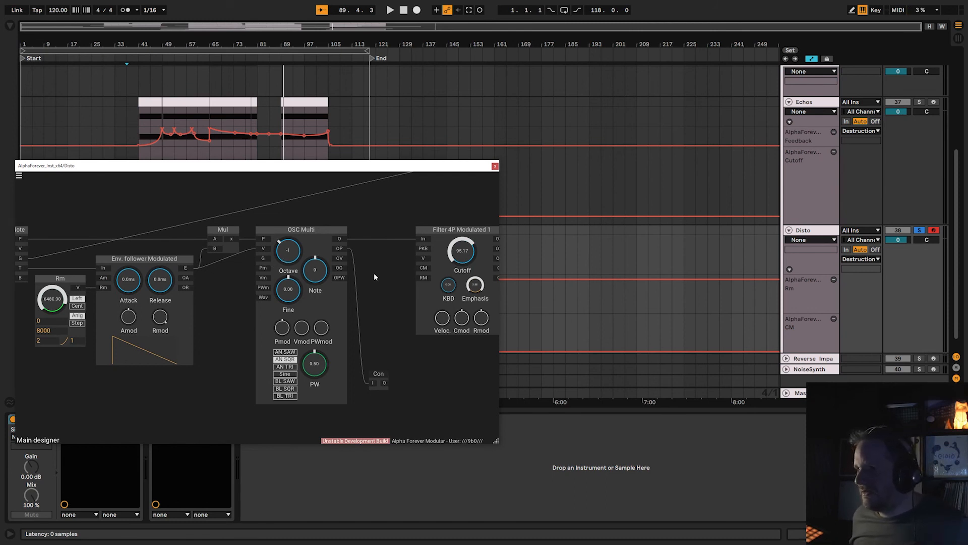
left_click_drag(373, 273, 120, 296)
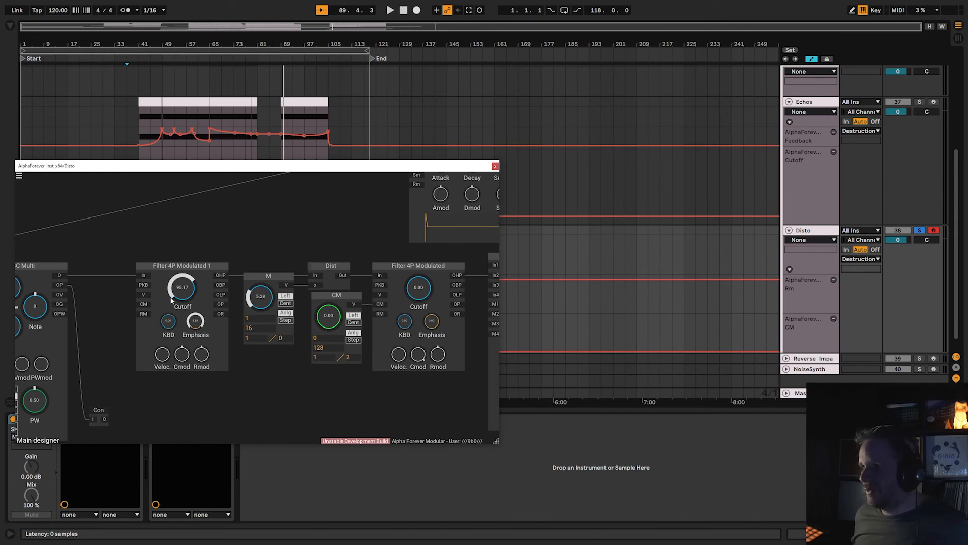
left_click_drag(286, 247, 156, 254)
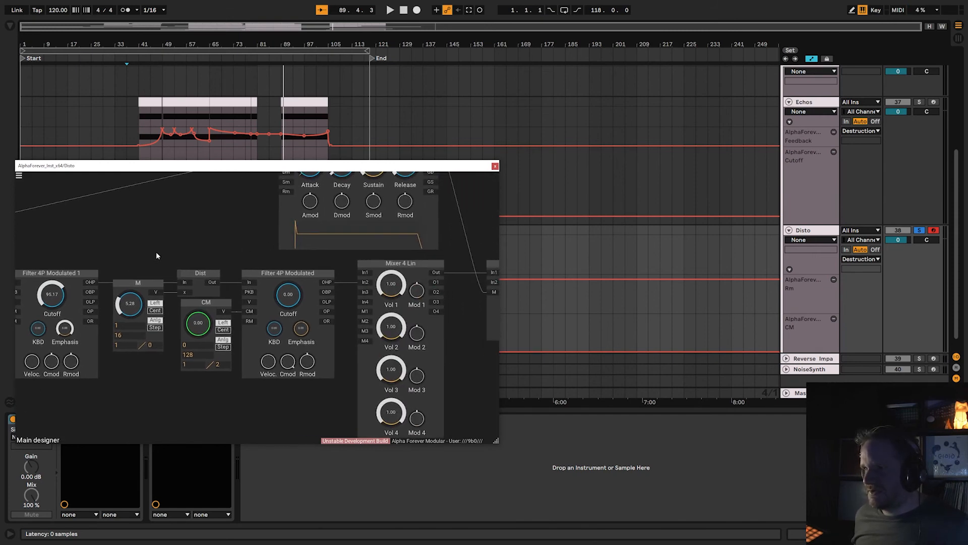
left_click(203, 295)
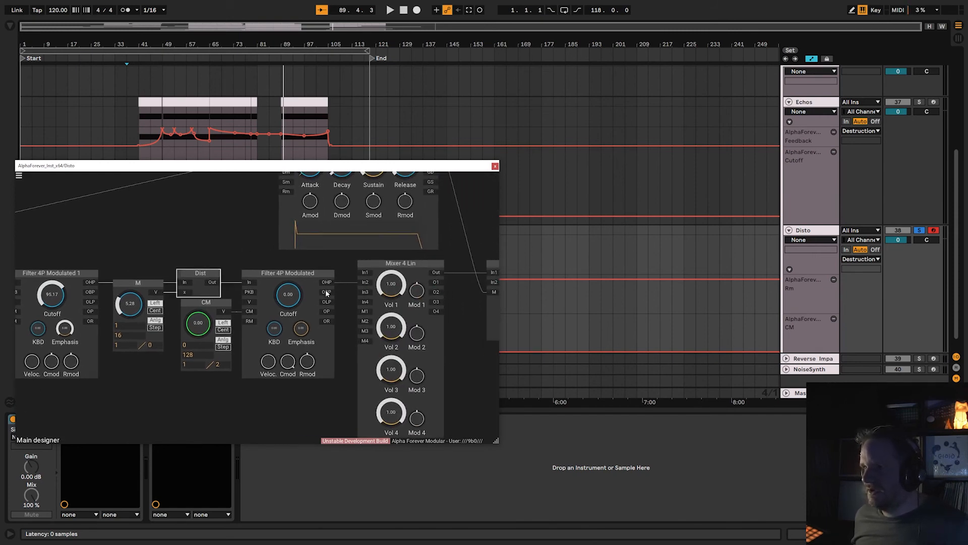
left_click(325, 346)
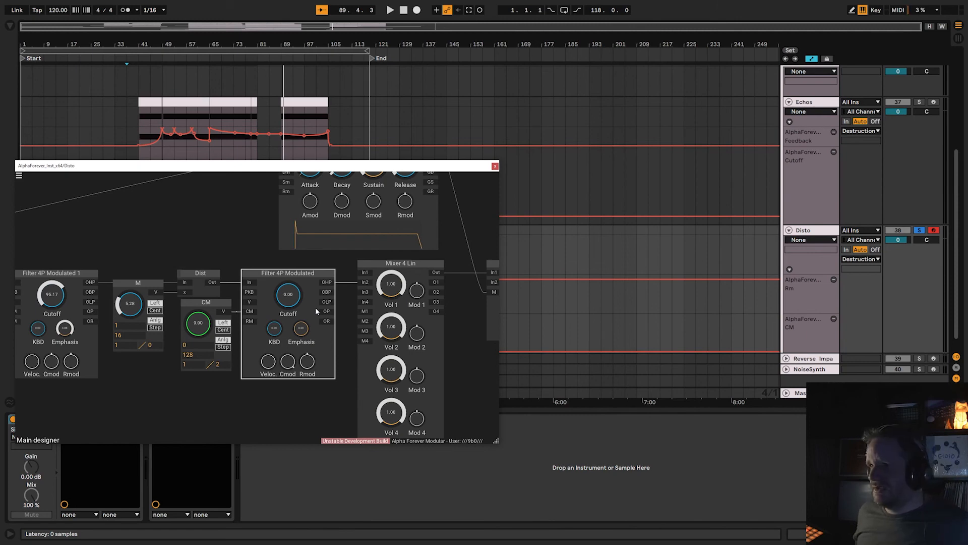
Examine the Disto patch's ADSR and gain stage, trace the chain back to the Midi Note module, and close the patch.
left_click_drag(461, 332, 398, 380)
scroll(399, 380, "down", 4)
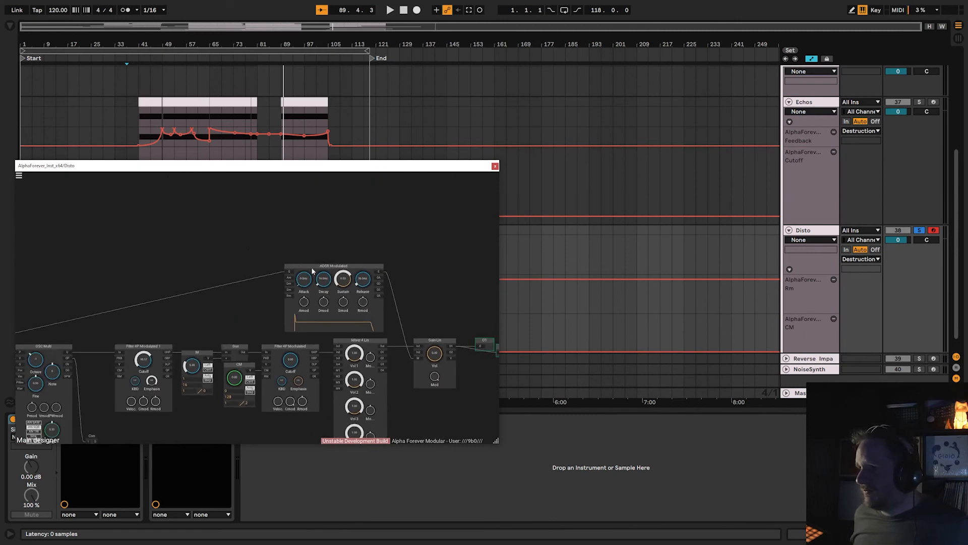
left_click_drag(420, 278, 445, 238)
scroll(350, 230, "down", 2)
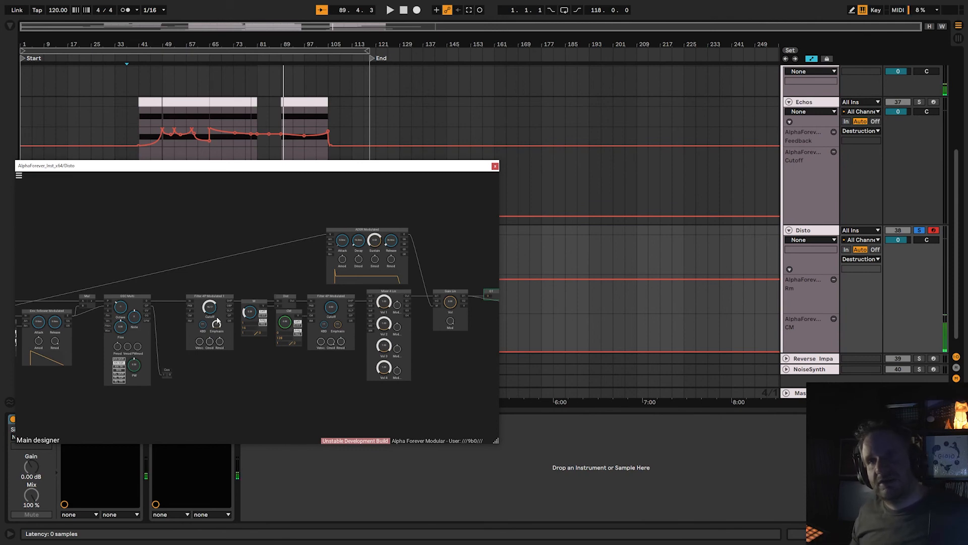
left_click_drag(100, 244, 322, 244)
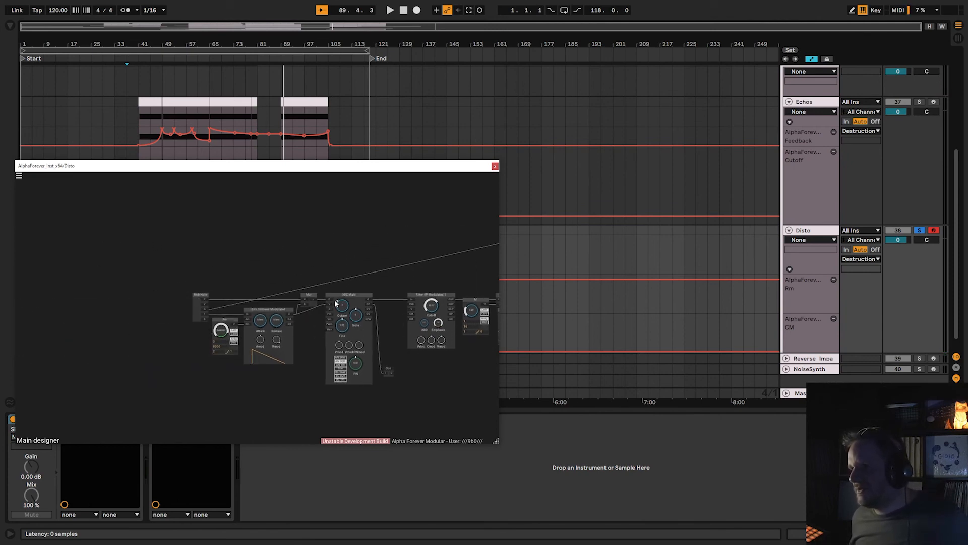
scroll(349, 312, "up", 3)
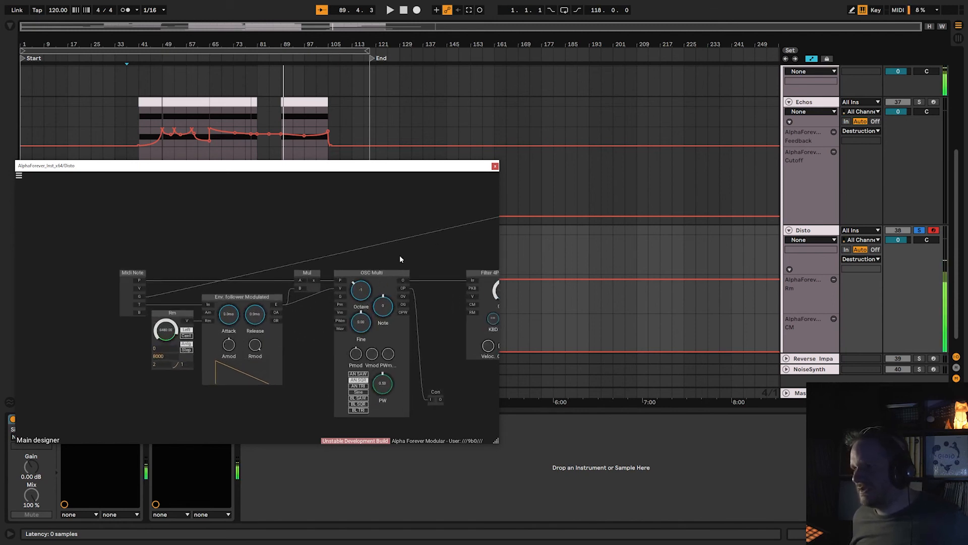
left_click(495, 166)
Collapse all unfolded tracks and groups in the arrangement and solo the Destruction group.
scroll(799, 147, "up", 3)
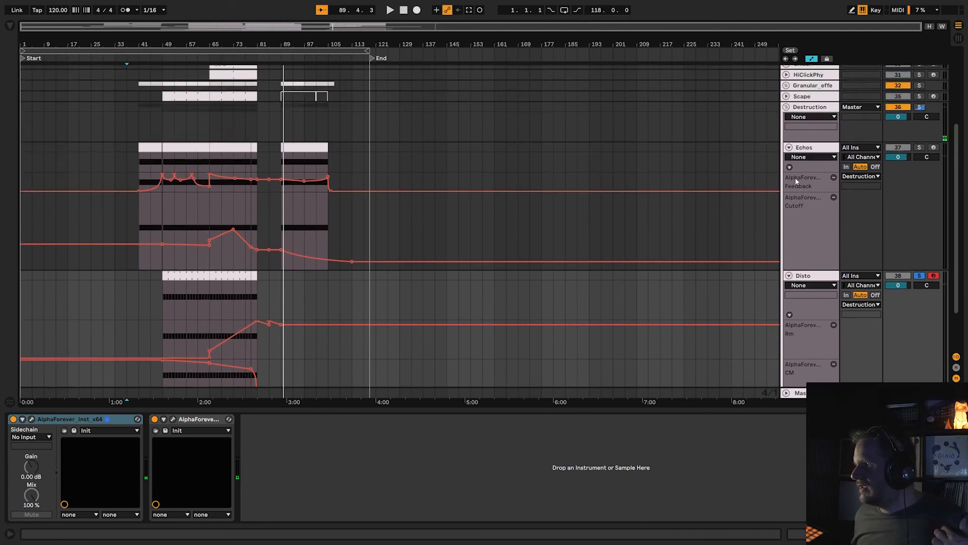
left_click(786, 154)
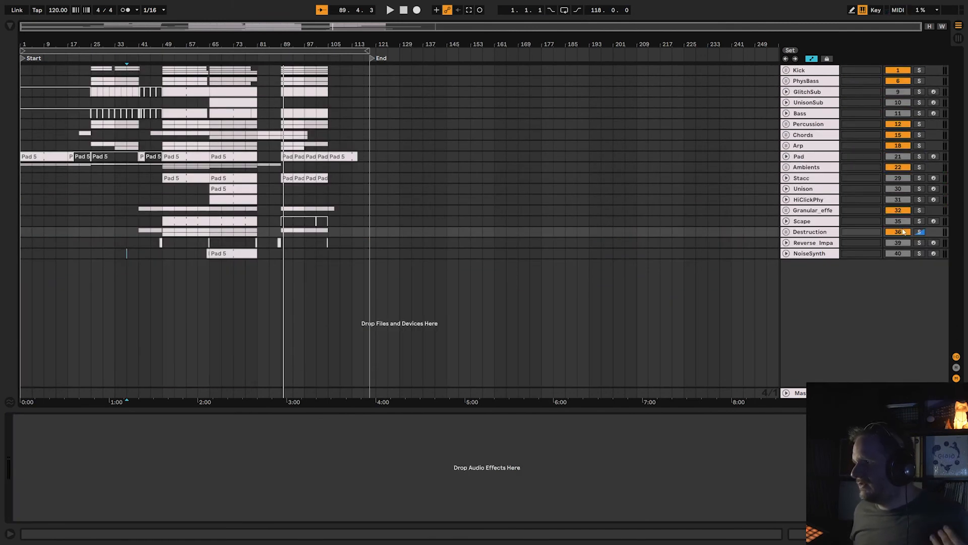
left_click(919, 233)
Display the Reverse Impact track's device chain, solo the track and arm it for playing.
left_click(829, 244)
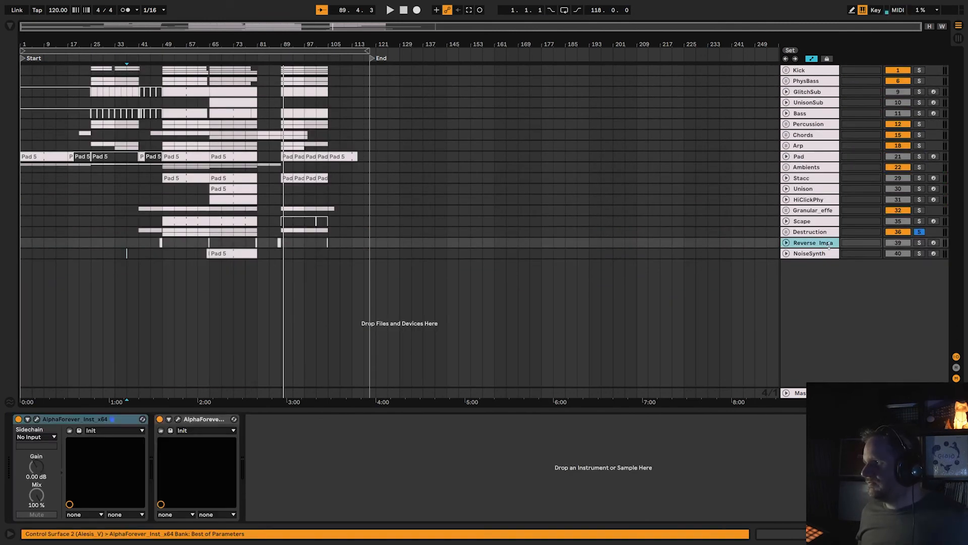
left_click(920, 244)
left_click(934, 243)
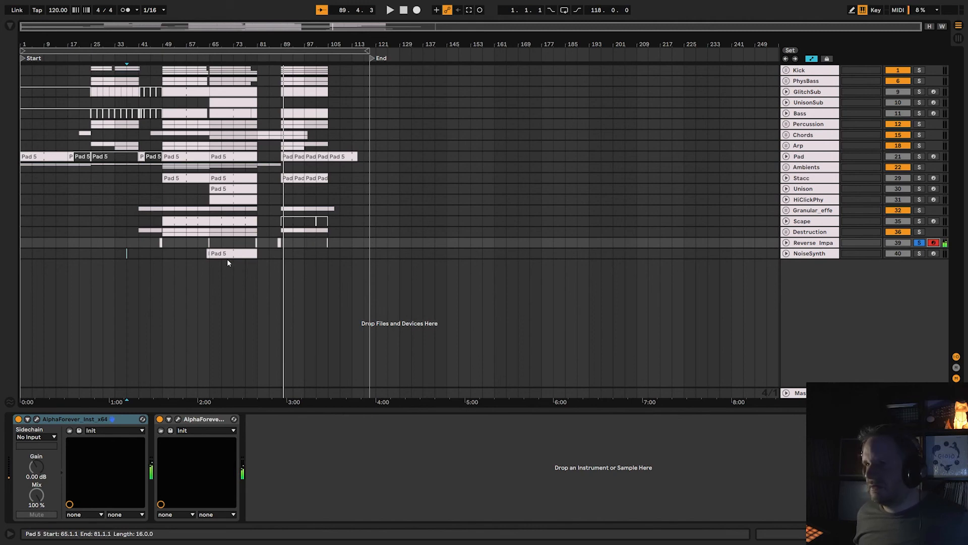
Open the Reverse Impact instrument patch and enlarge its window to show the custom functions, envelope followers and noise filters.
left_click(36, 419)
left_click_drag(521, 336, 630, 347)
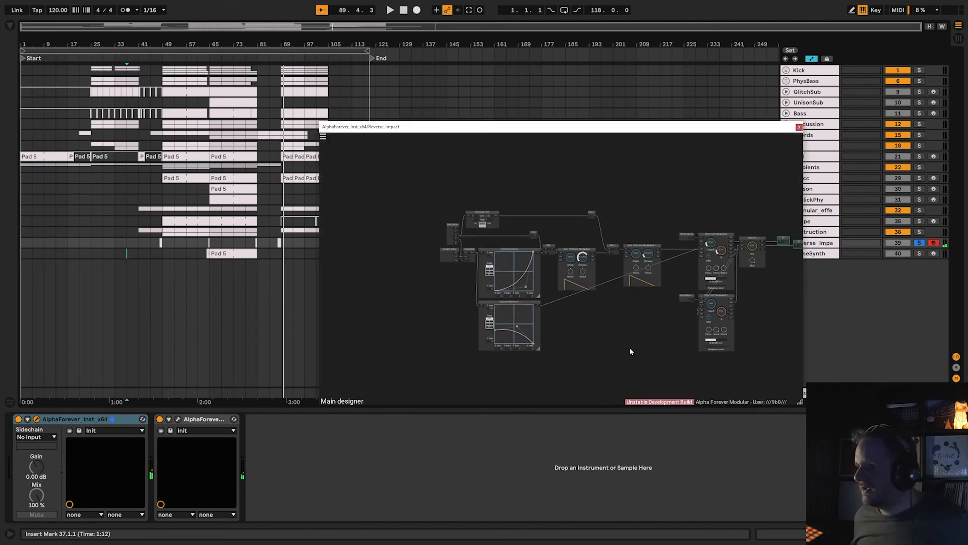
scroll(630, 347, "up", 5)
left_click_drag(639, 132, 404, 72)
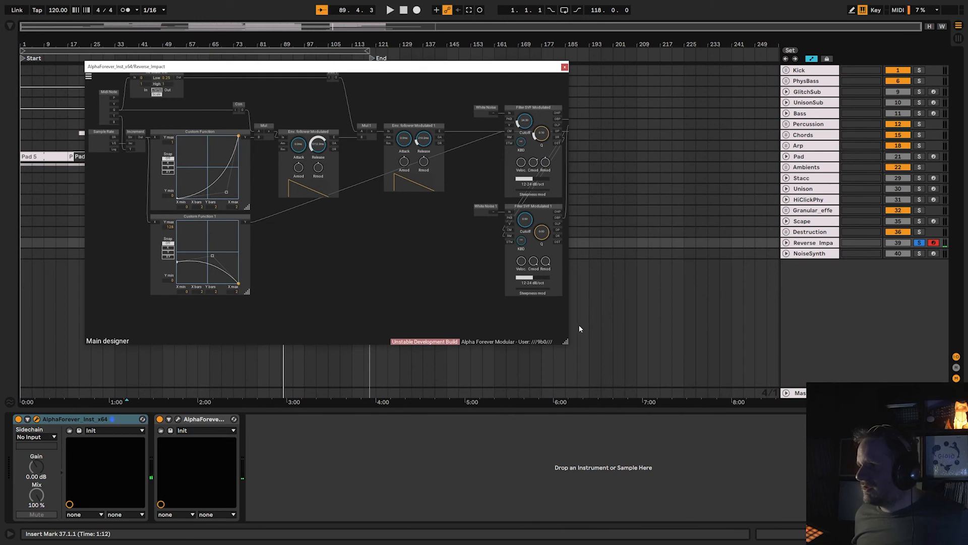
left_click_drag(567, 344, 819, 515)
scroll(637, 304, "up", 5)
left_click_drag(637, 303, 740, 442)
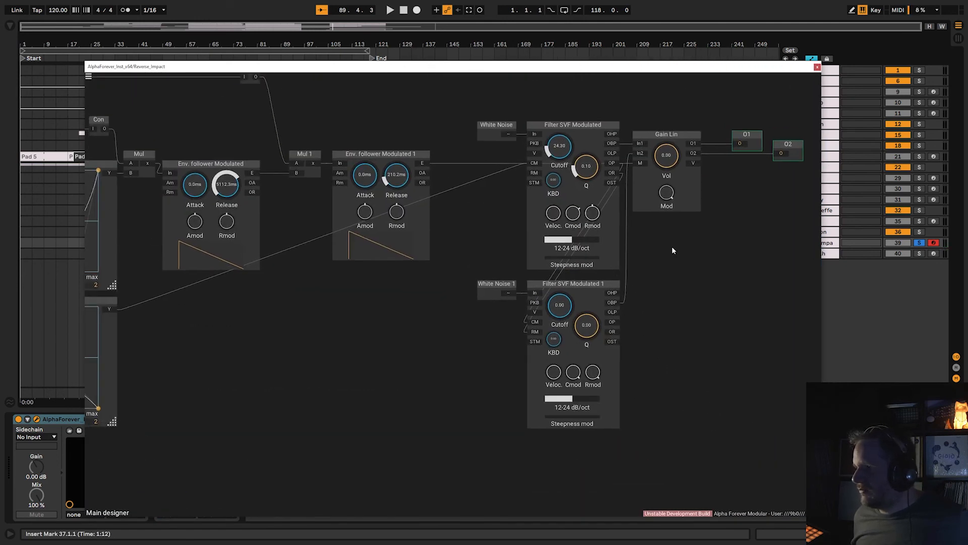
Wire both White Noise modules directly into the Gain Lin inputs, bypassing the SVF filters, and review the surrounding modules.
left_click_drag(672, 247, 698, 318)
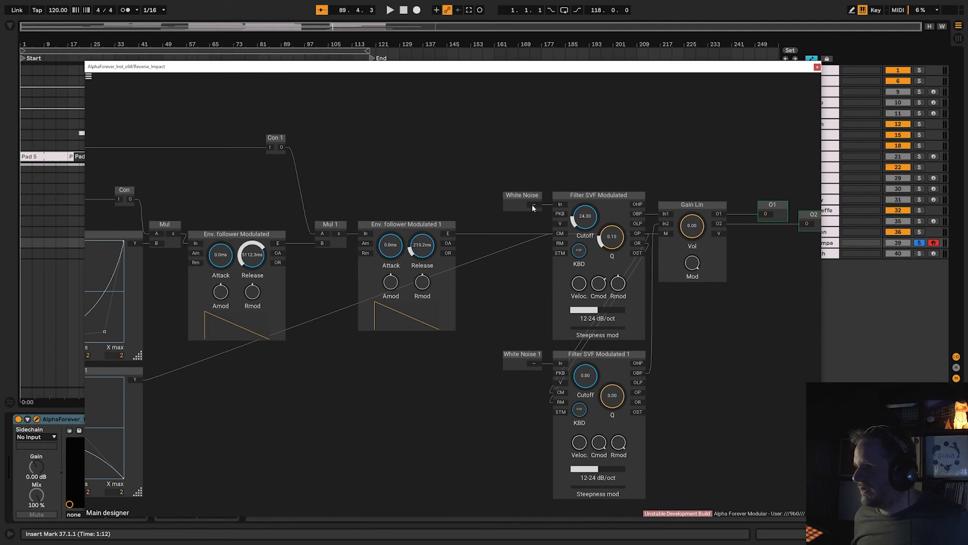
left_click_drag(534, 204, 666, 223)
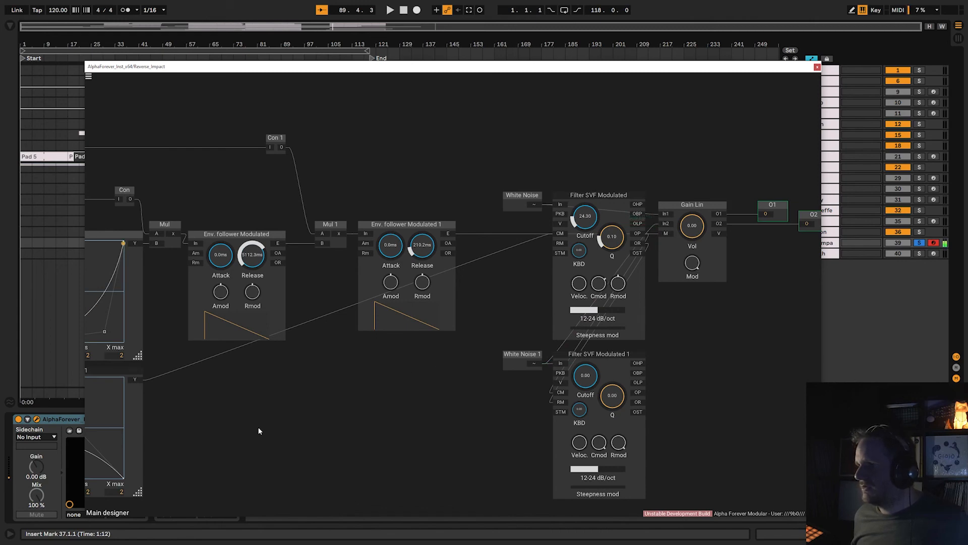
left_click_drag(258, 430, 417, 413)
scroll(454, 363, "down", 5)
left_click_drag(684, 226, 528, 198)
scroll(615, 227, "up", 5)
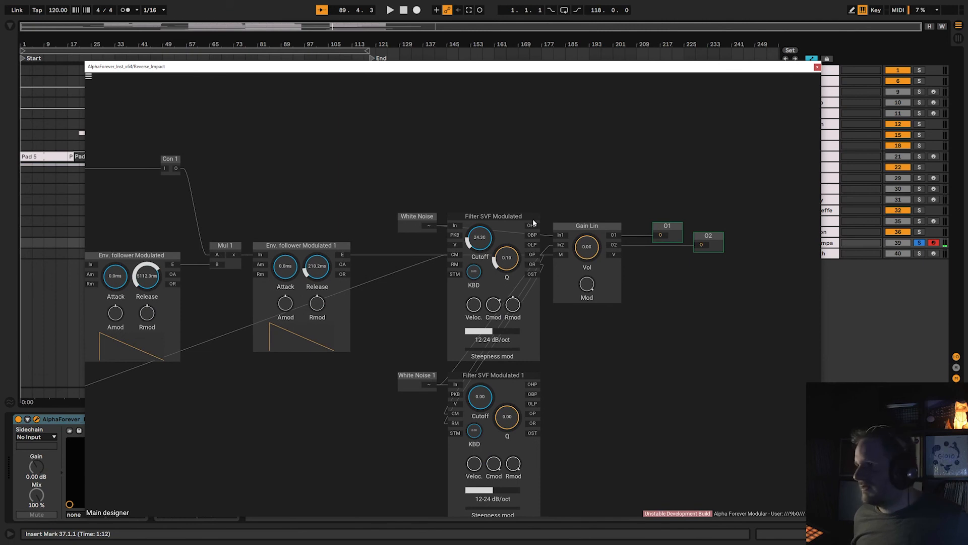
Reconnect the second SVF filter's OBP output to Gain Lin's second input, and check the Reverse Impact track's effect patch.
mouse_move(558, 245)
left_mouse_down()
mouse_move(547, 383)
mouse_move(538, 395)
left_mouse_up()
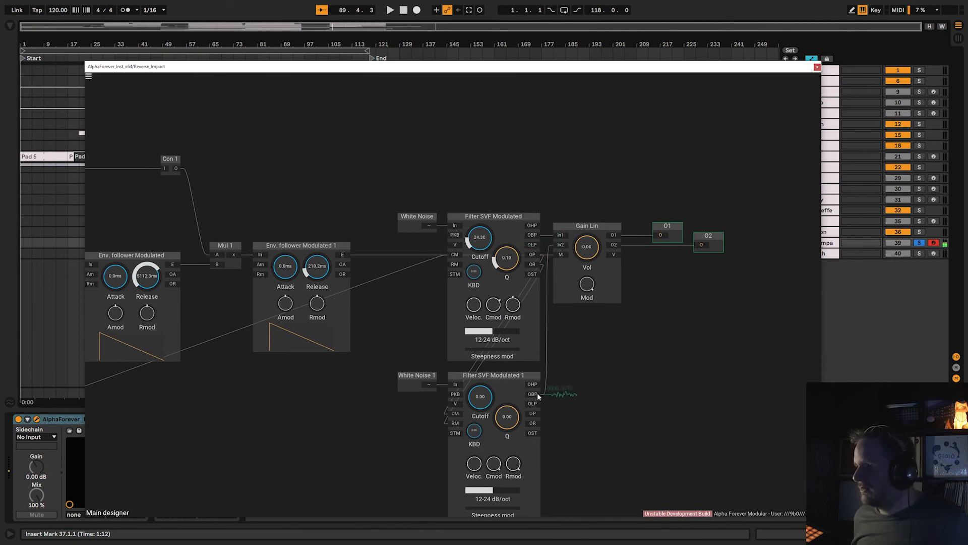
left_click(817, 67)
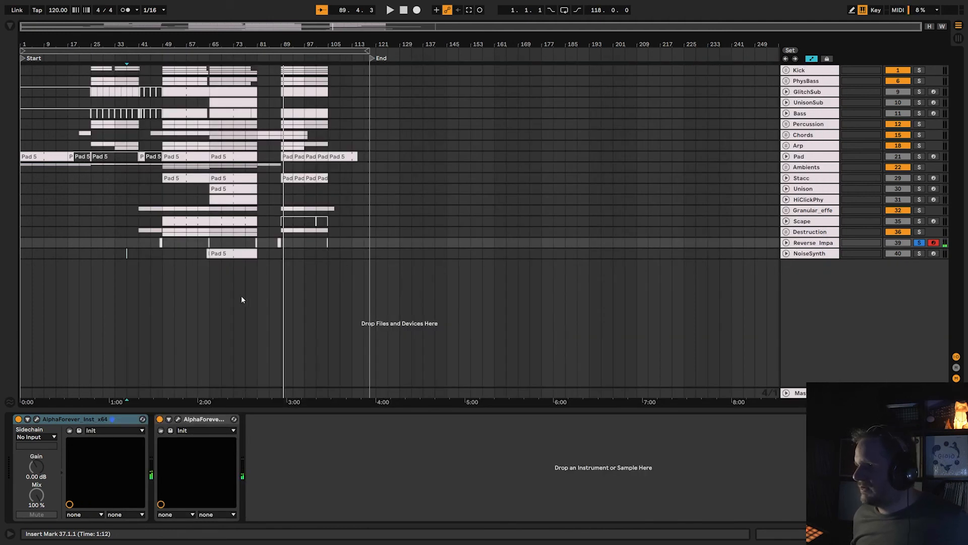
left_click(177, 421)
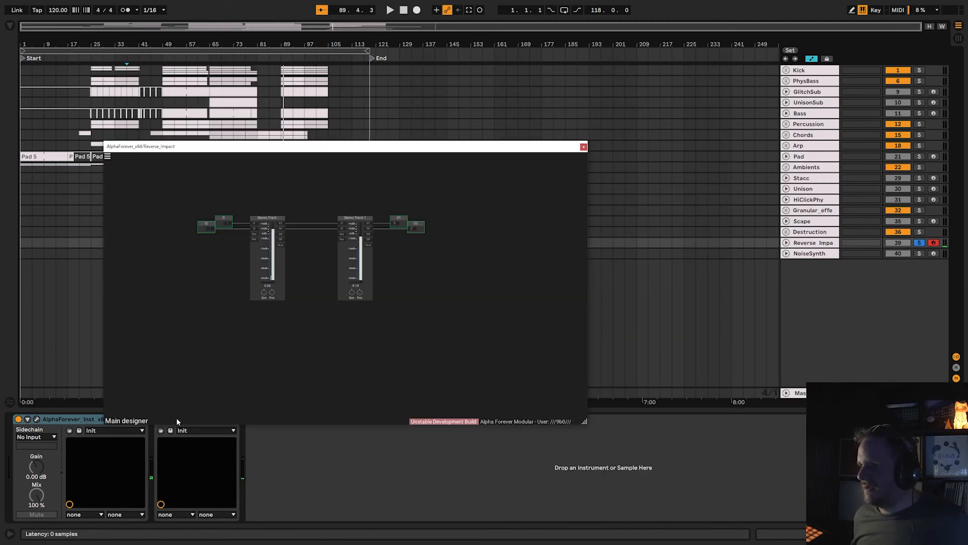
left_click(583, 146)
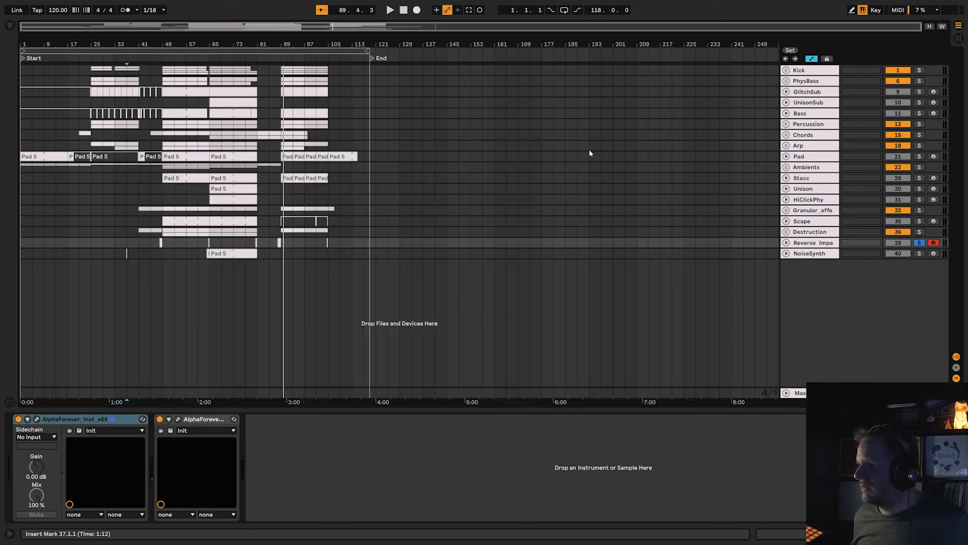
Solo and arm the NoiseSynth track, and fold away its instrument's parameter list to show both devices.
left_click(919, 253)
left_click(933, 253)
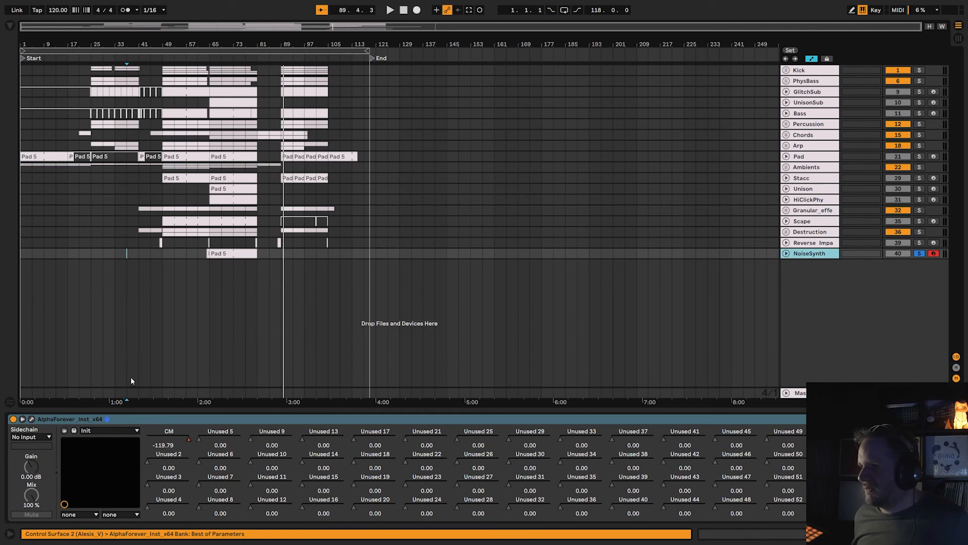
left_click(22, 419)
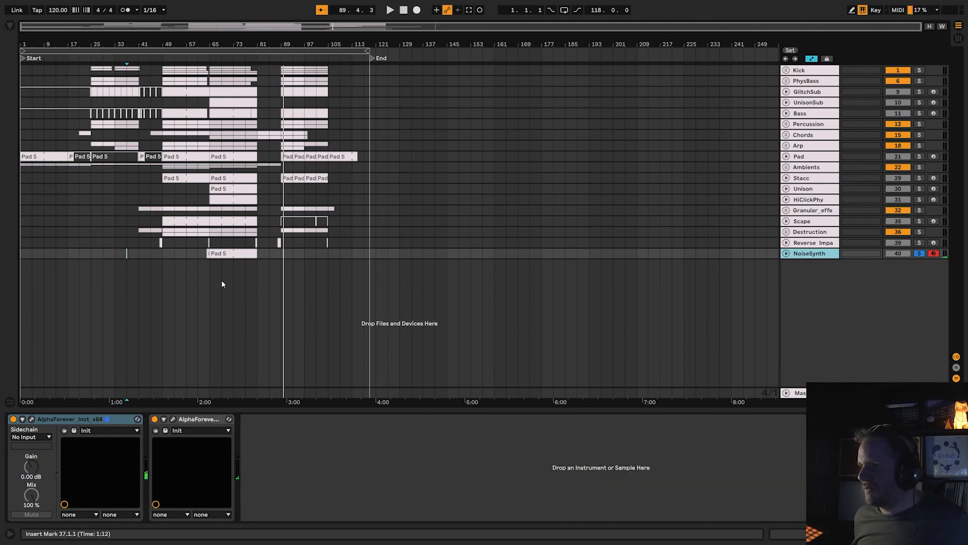
Glance at the NoiseSynth instrument patch and audition the soloed track from about bar 65.
left_click(32, 419)
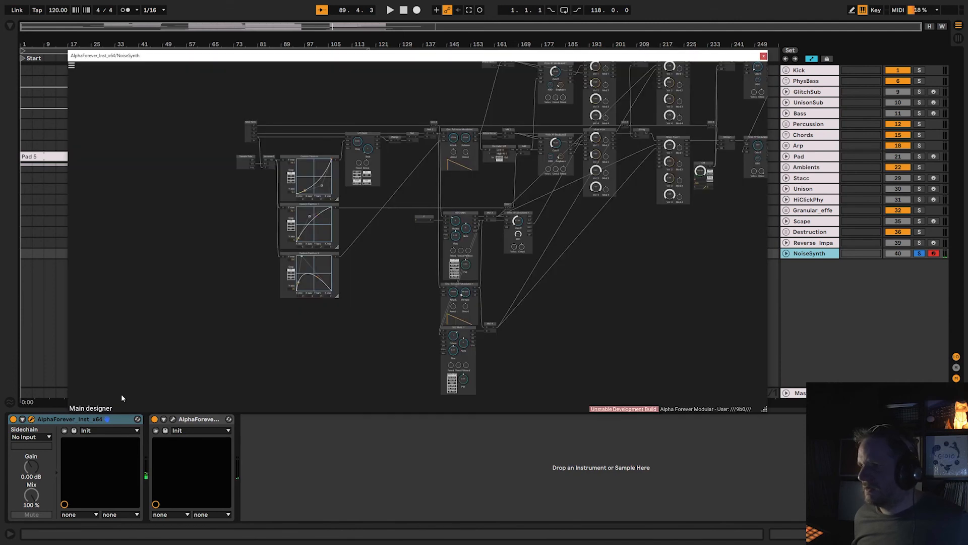
left_click(764, 56)
left_click(209, 58)
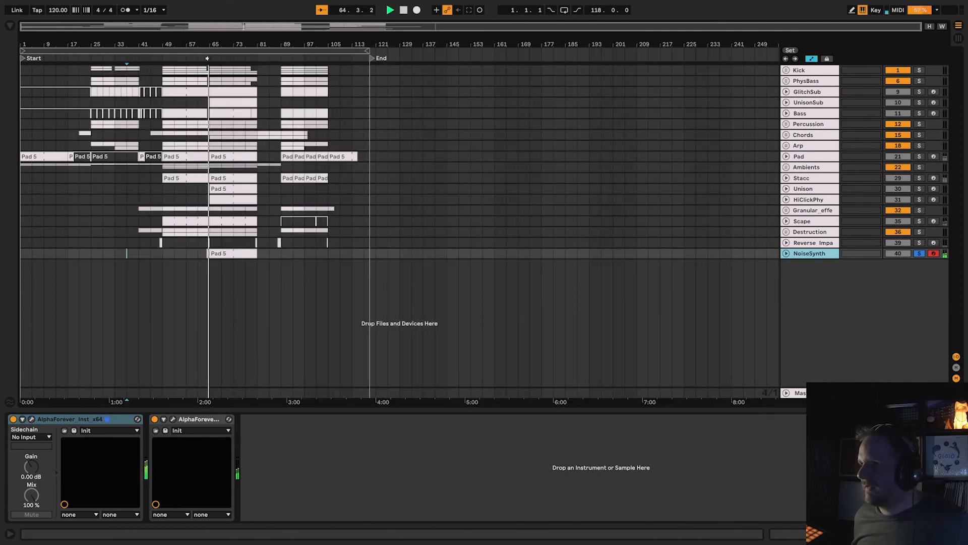
left_click(404, 10)
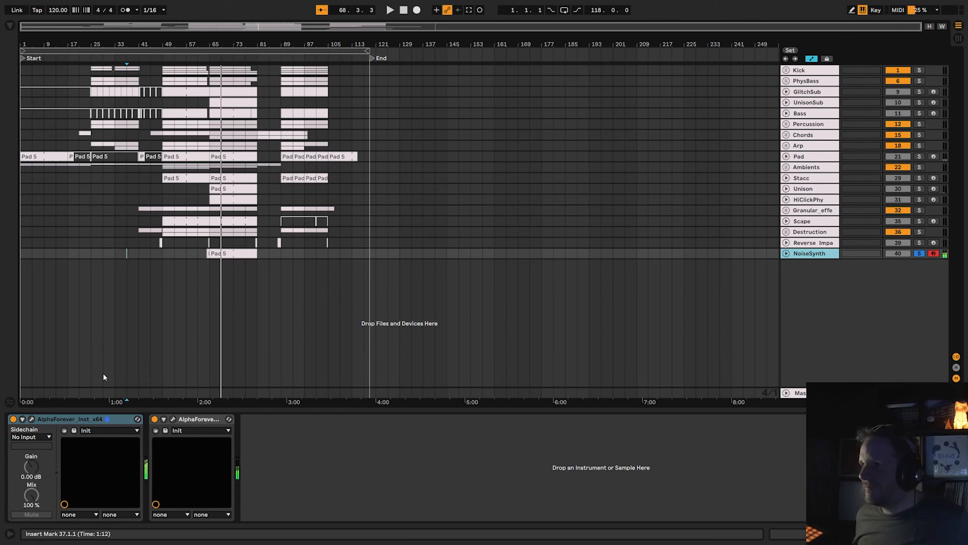
Open the NoiseSynth instrument patch and survey its custom functions, oscillators, envelope followers, filters and mixers.
left_click(32, 419)
scroll(387, 261, "up", 5)
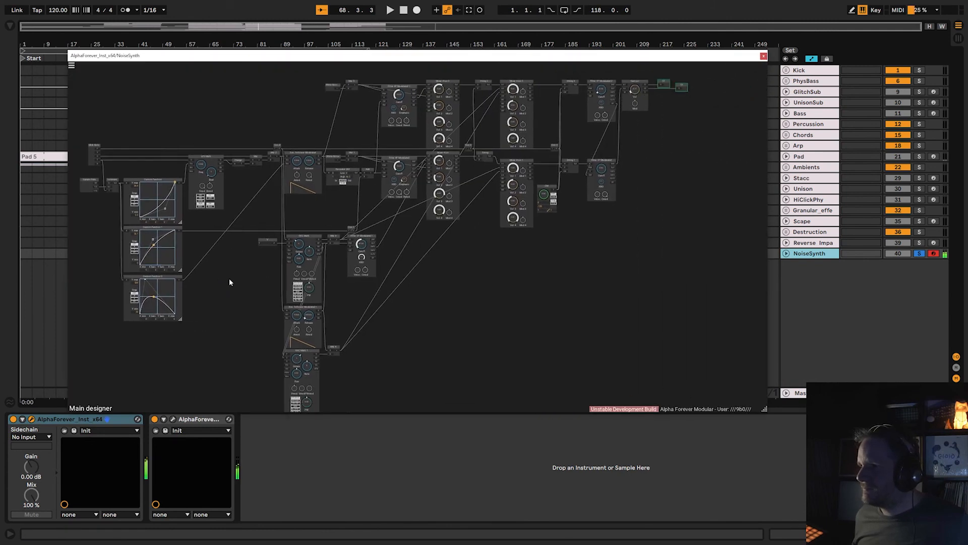
scroll(316, 308, "down", 5)
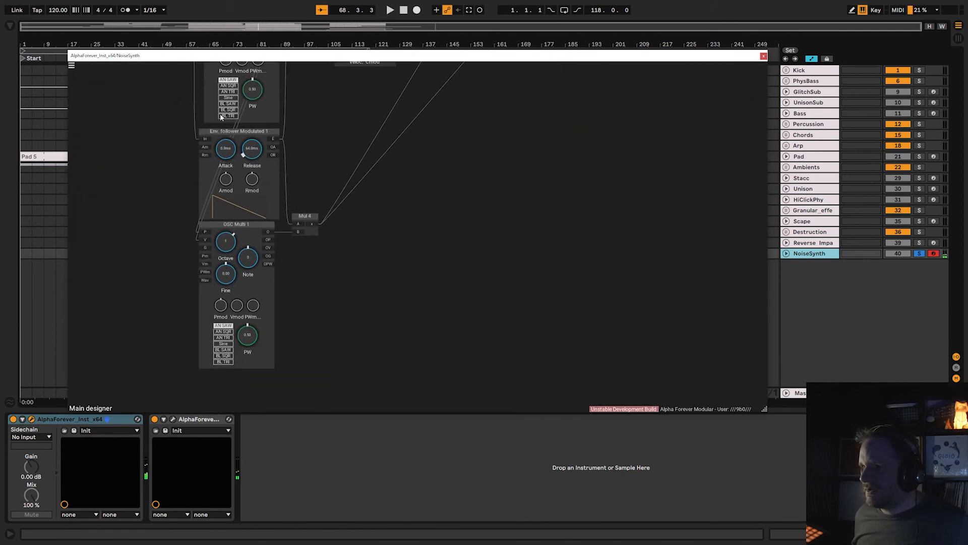
left_click_drag(339, 177, 376, 316)
scroll(447, 330, "down", 3)
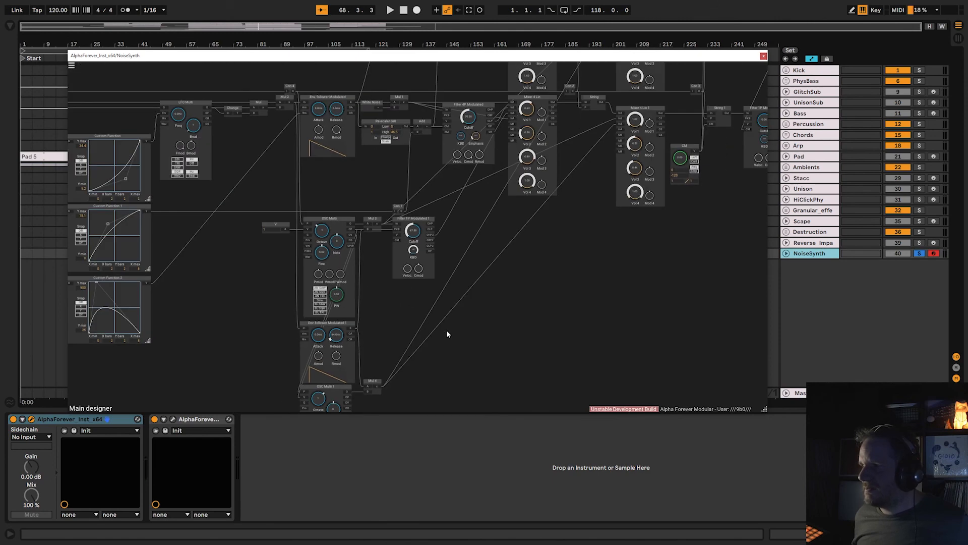
left_click_drag(510, 251, 465, 324)
scroll(464, 324, "down", 3)
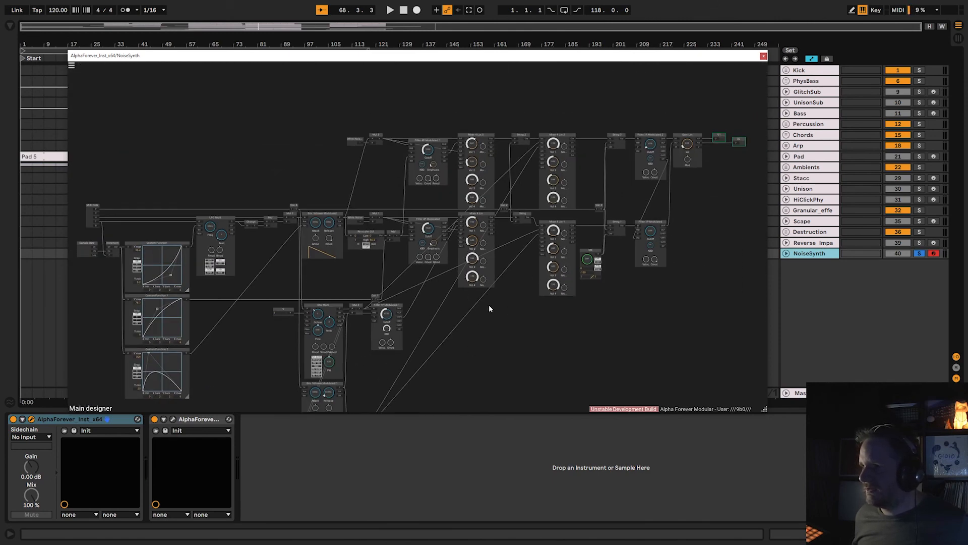
left_click_drag(489, 306, 530, 245)
left_click_drag(505, 275, 503, 312)
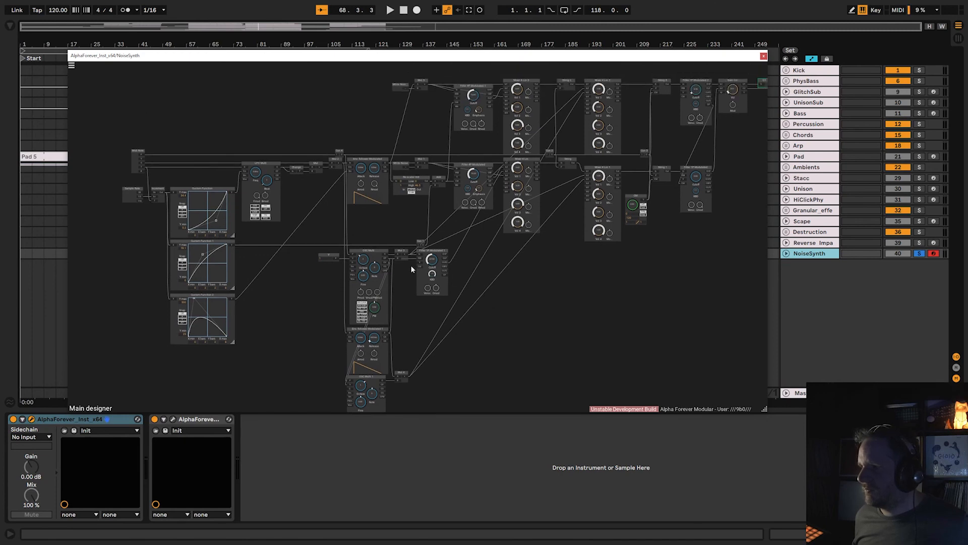
Trace the signal routing through the Mul 4, Filter 1P Modulated 1 and String 2 modules toward Gain Lin and the outputs.
right_click(413, 269)
left_click(524, 254)
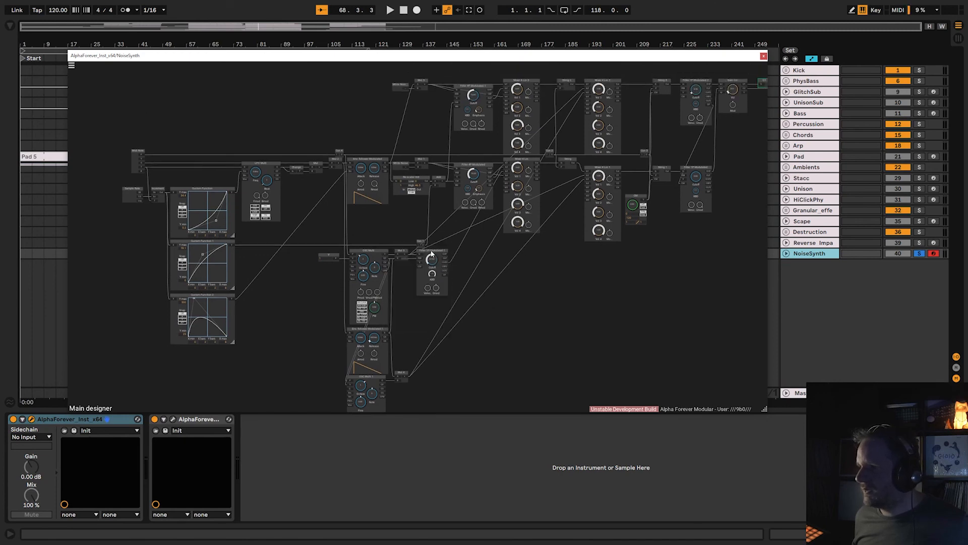
left_click(431, 252)
left_click(402, 376)
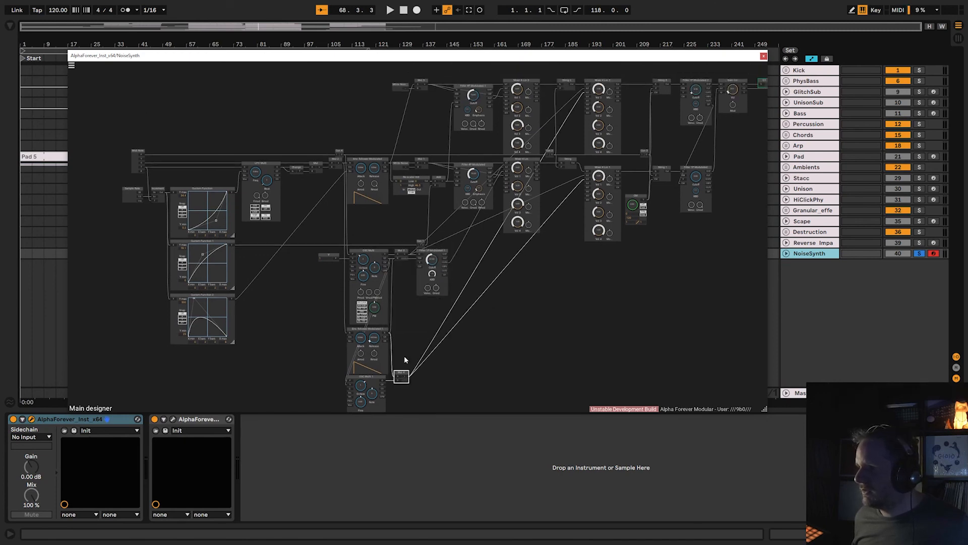
left_click(432, 254)
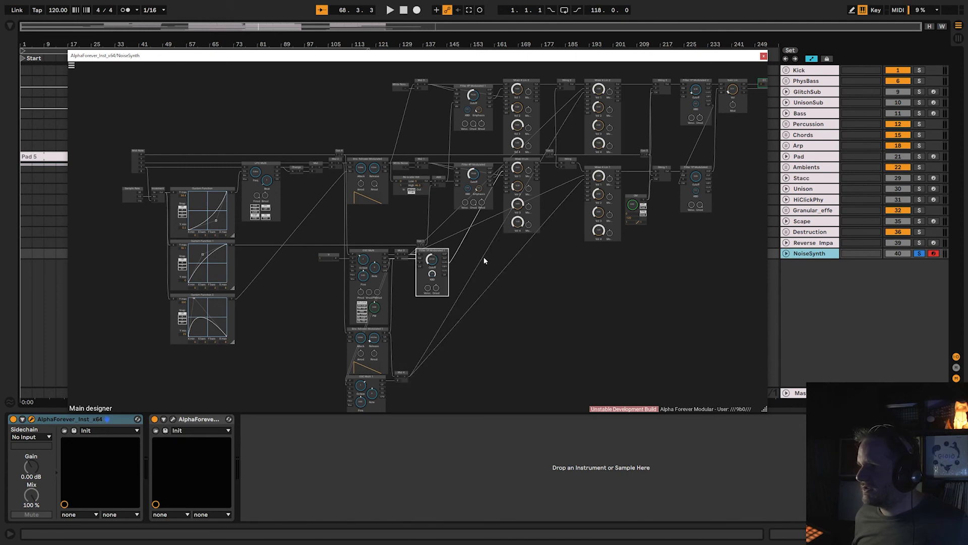
left_click_drag(485, 258, 484, 277)
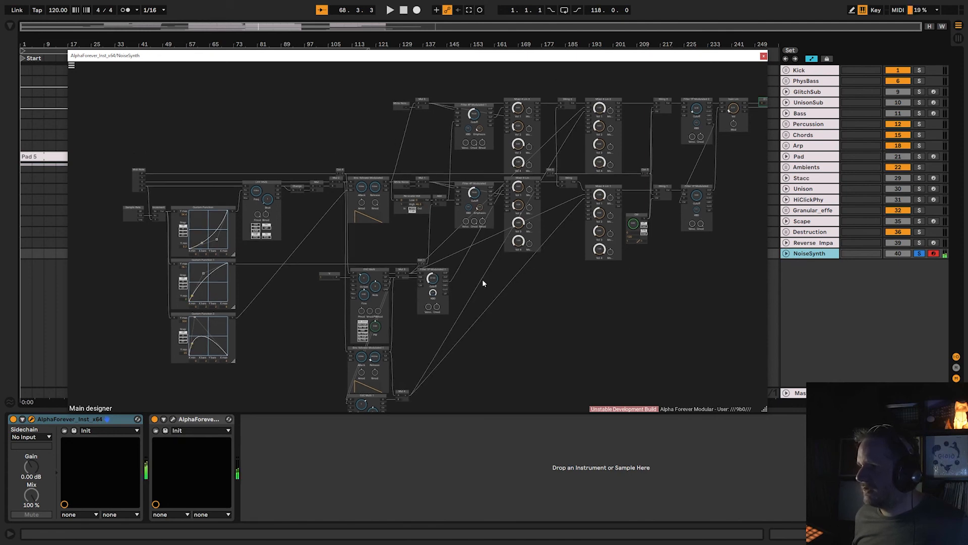
scroll(482, 279, "up", 5)
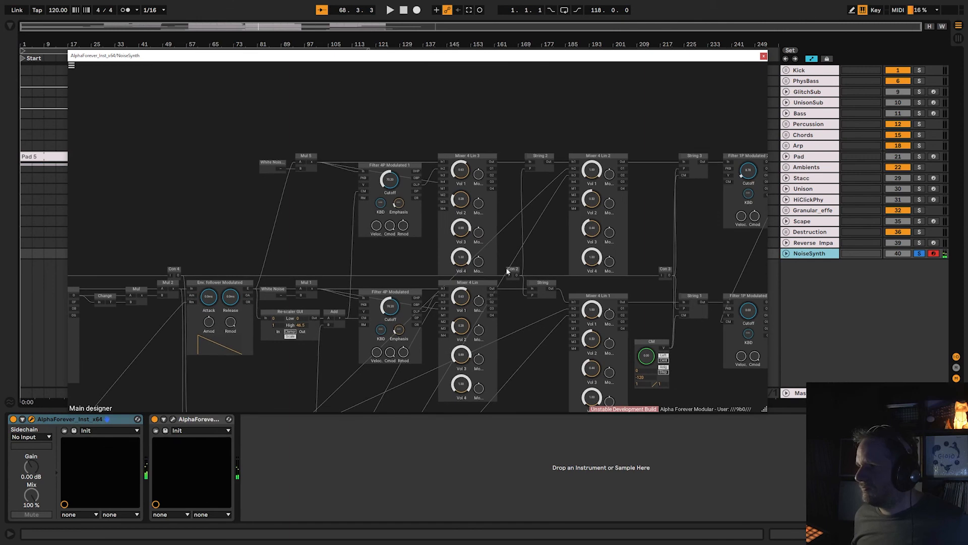
left_click(547, 168)
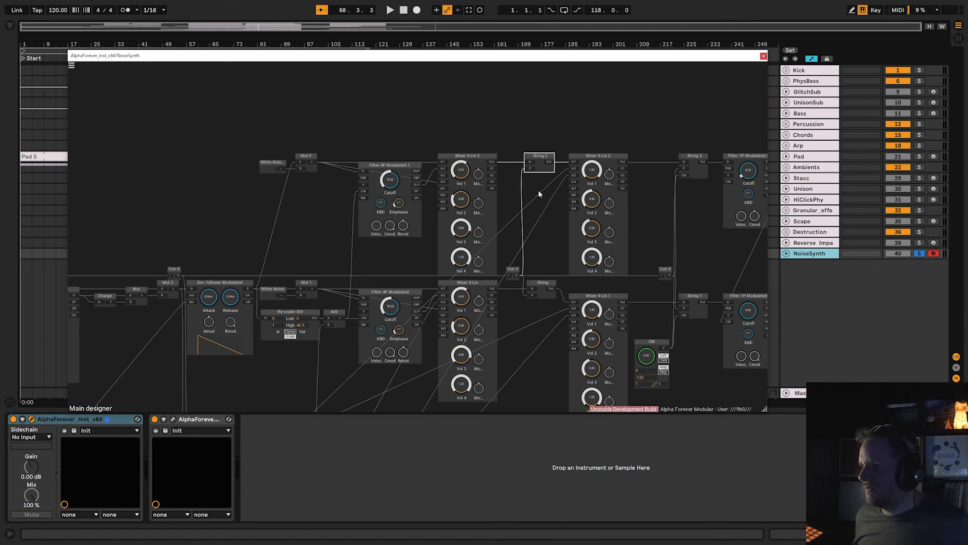
left_click_drag(563, 141, 355, 128)
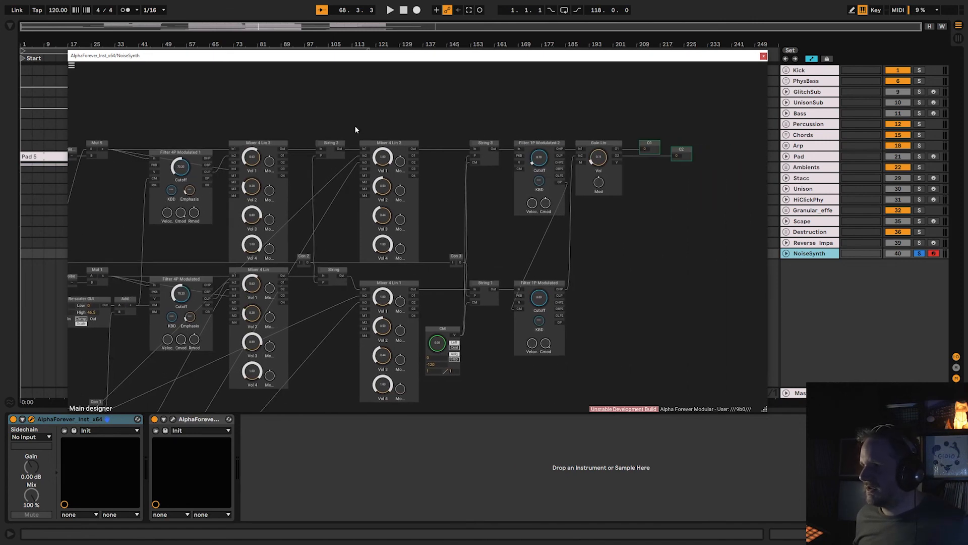
scroll(323, 115, "down", 2)
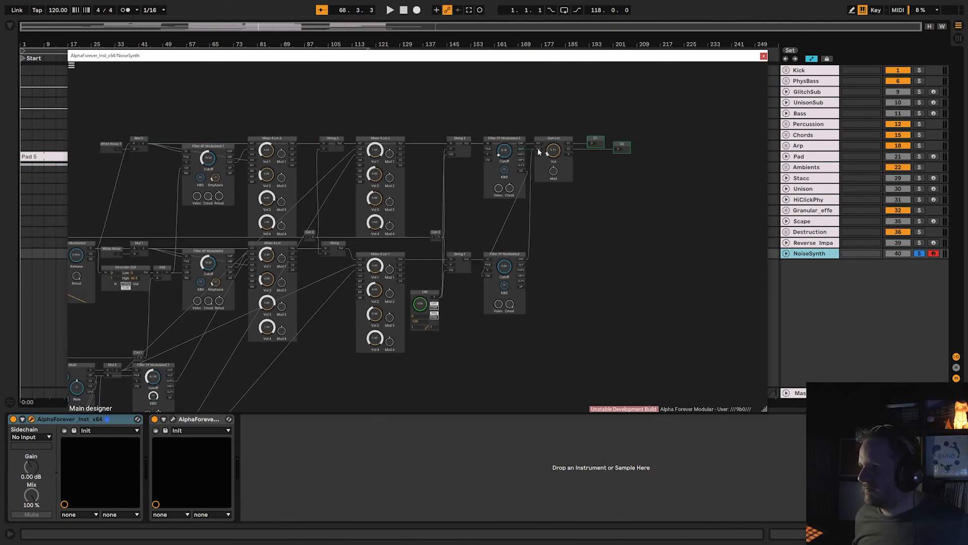
Feed Gain Lin's second input from Mul 1 and then from the lower Filter 4P Modulated to audition the early noise stages.
left_click_drag(537, 149, 144, 247)
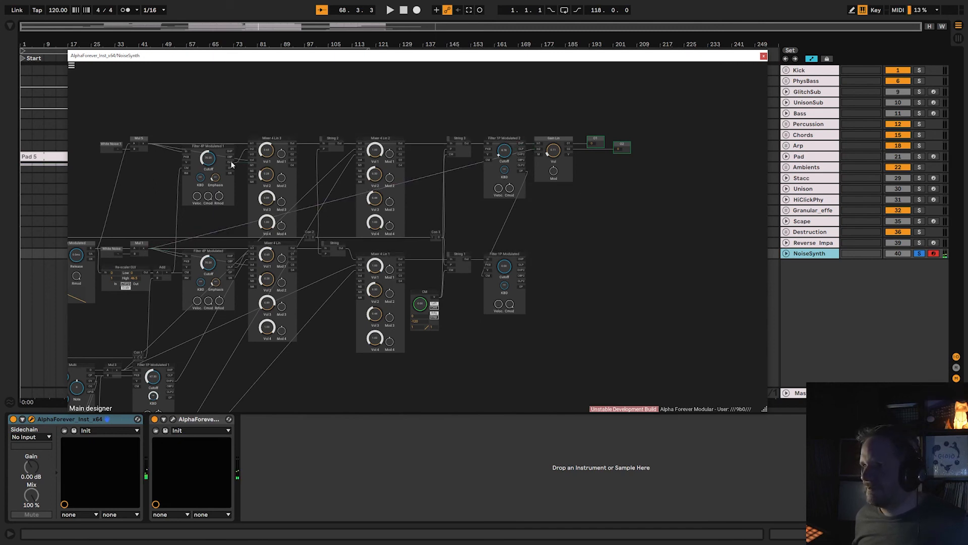
left_click_drag(540, 149, 230, 268)
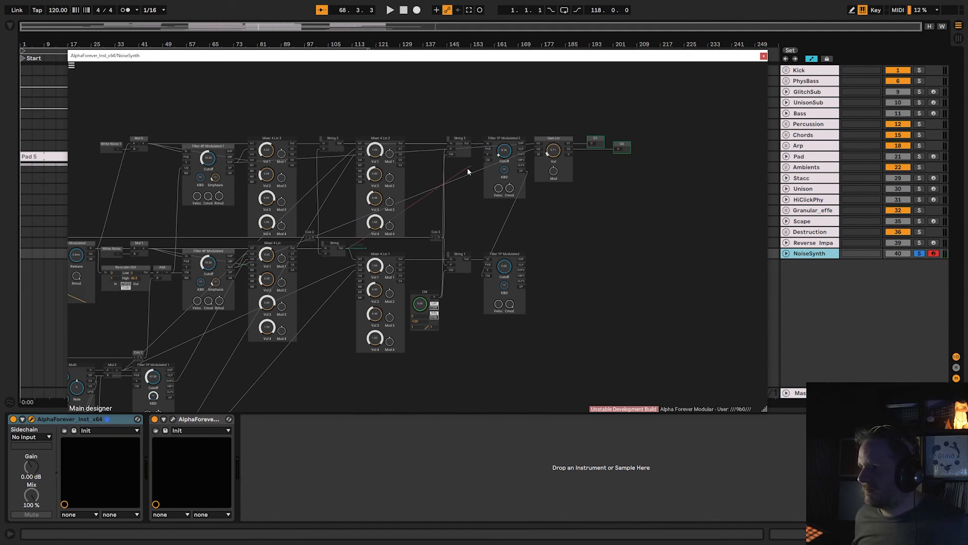
right_click(464, 168)
left_click(466, 141)
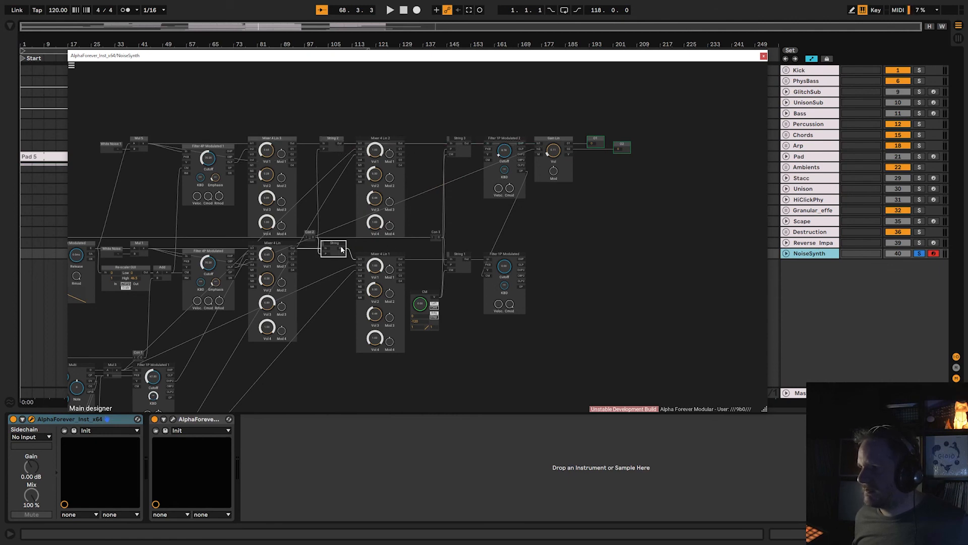
Feed Gain Lin's second input from String, Mixer 4 Lin 1 and String 1 in turn to audition each later stage.
left_click_drag(342, 249, 534, 153)
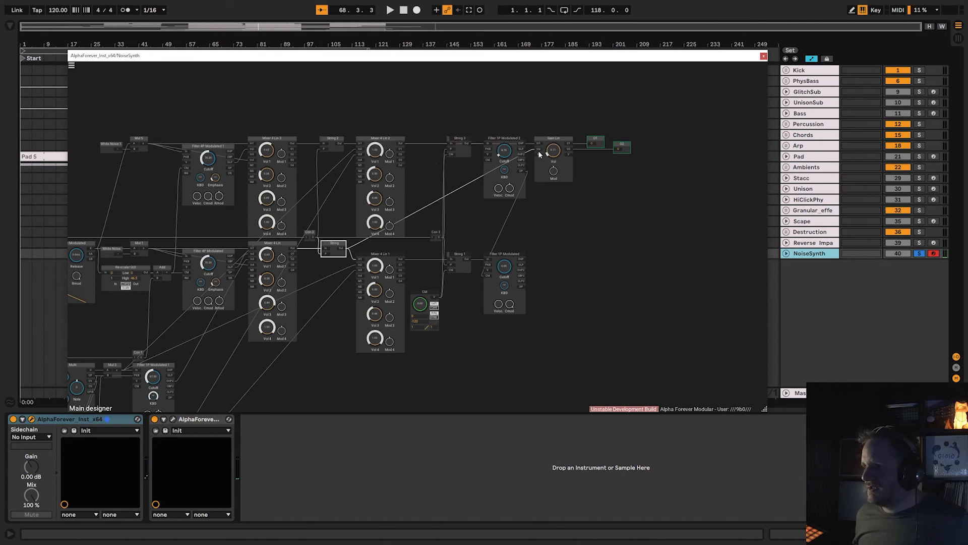
left_click_drag(539, 150, 400, 259)
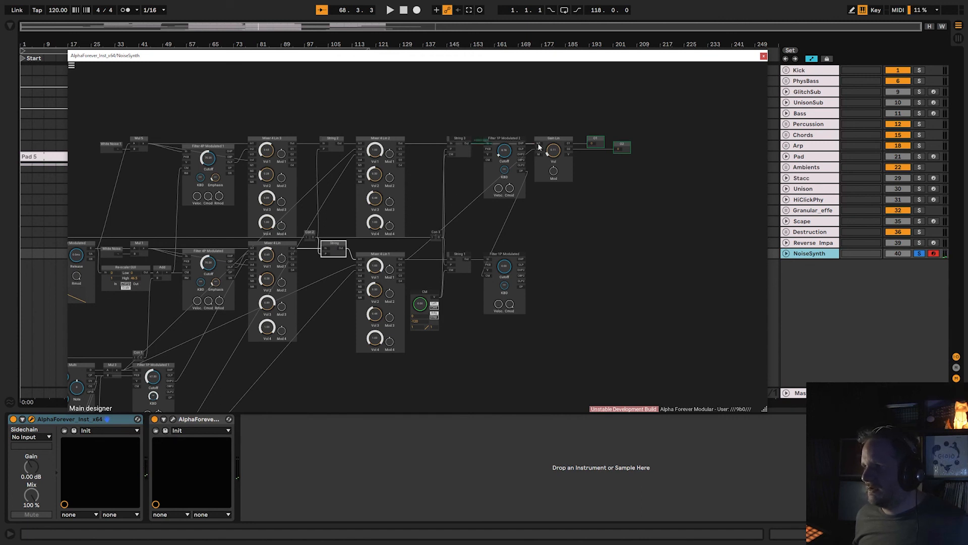
left_click_drag(468, 251, 467, 258)
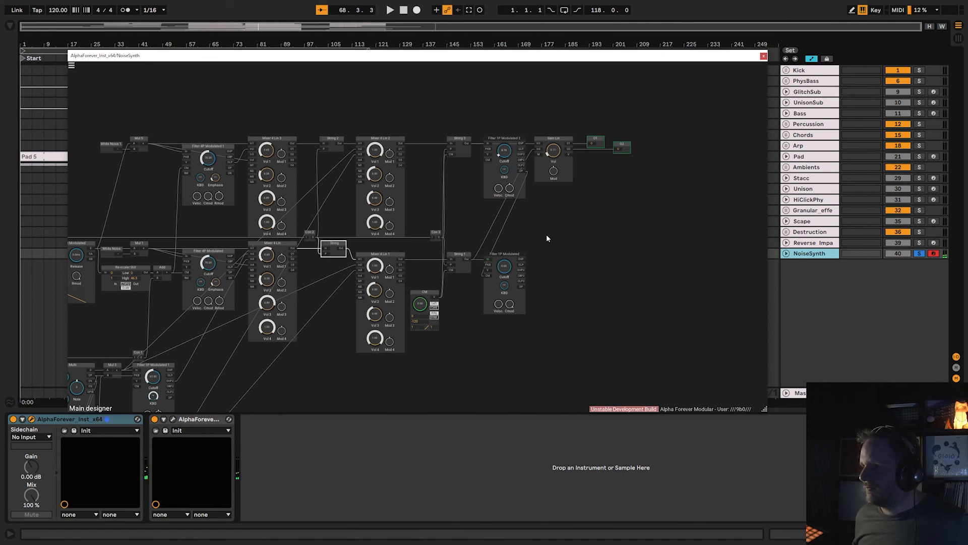
Reconnect the lower Filter 1P Modulated module's output to Gain Lin's second input and close the instrument patch.
left_click_drag(522, 257, 529, 150)
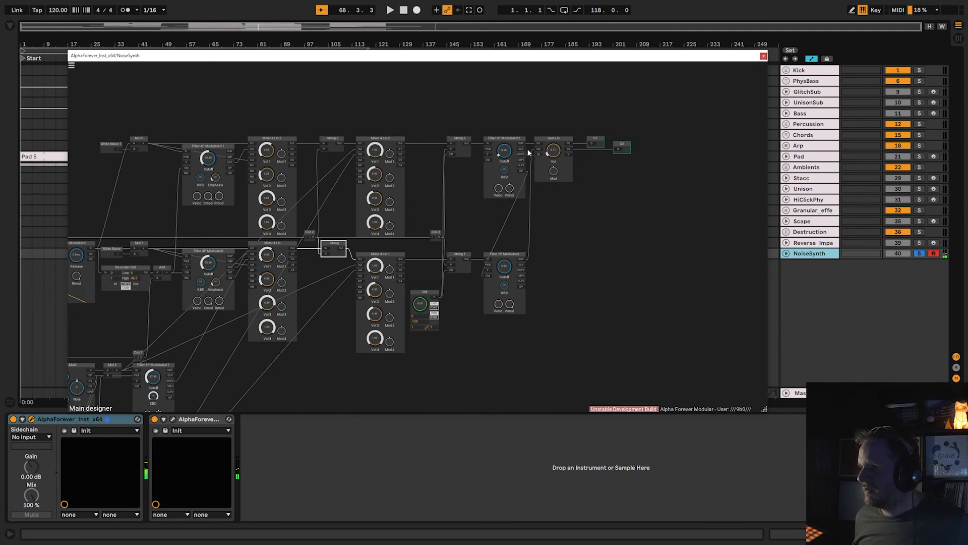
left_click(524, 271)
left_click_drag(539, 148, 524, 271)
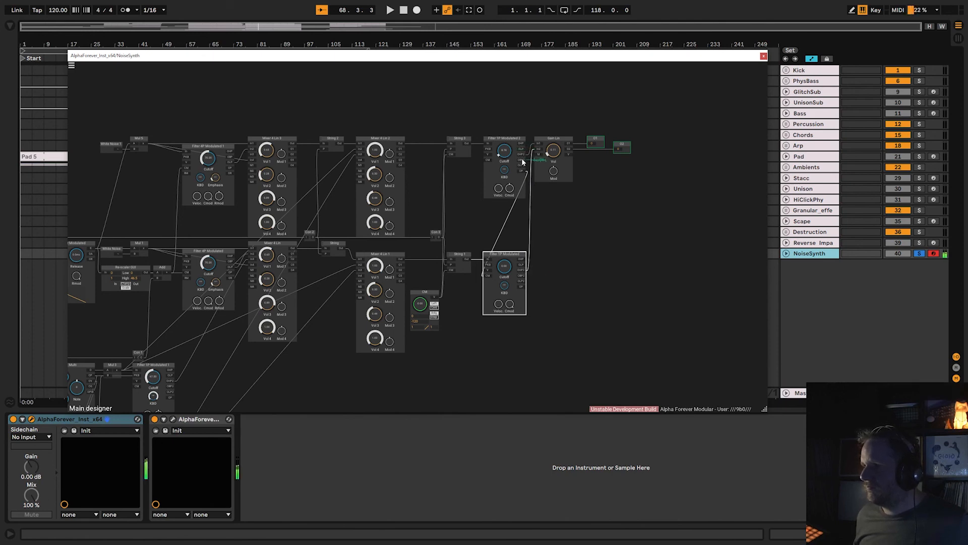
left_click(764, 56)
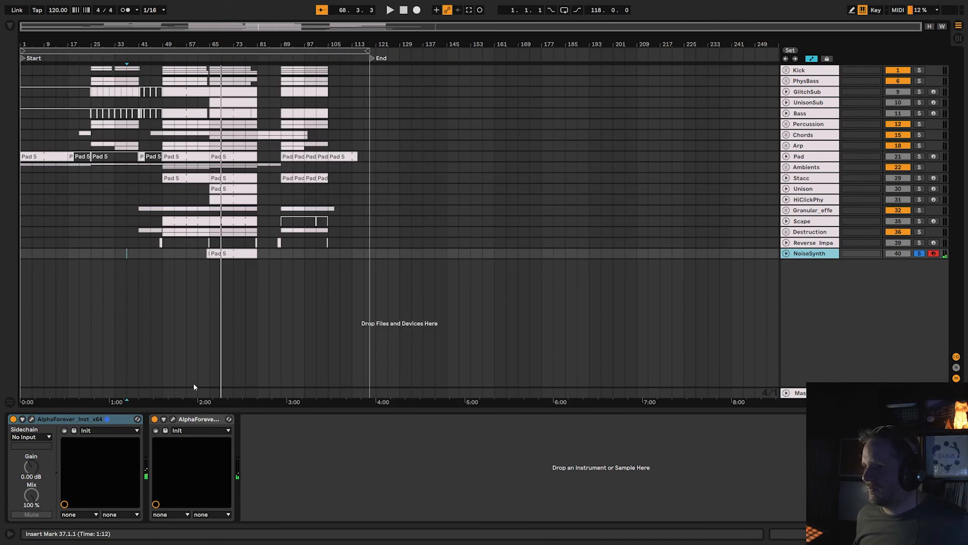
Toggle NoiseSynth's effect device off and on, and review its effect patch's mixer, EQ and stereo track modules.
left_click(156, 421)
left_click(155, 419)
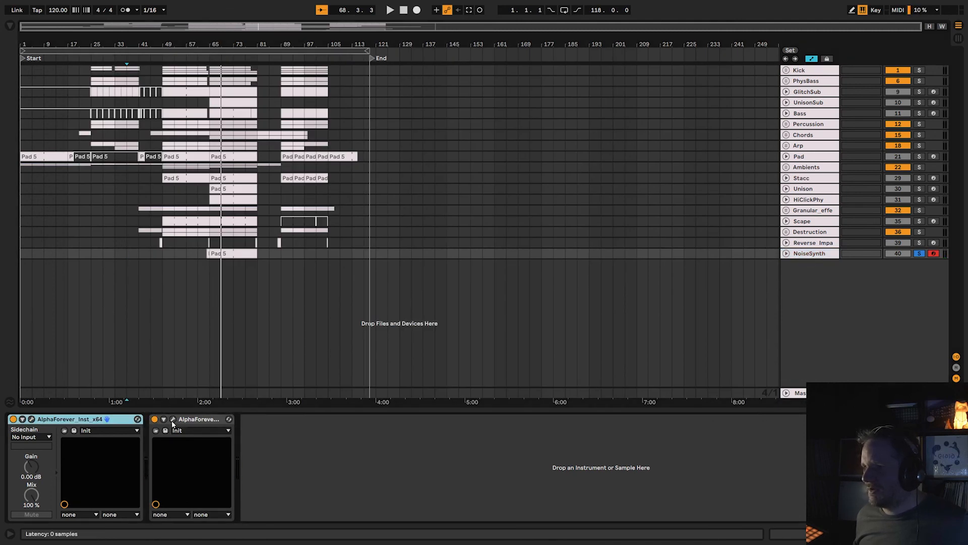
left_click(172, 419)
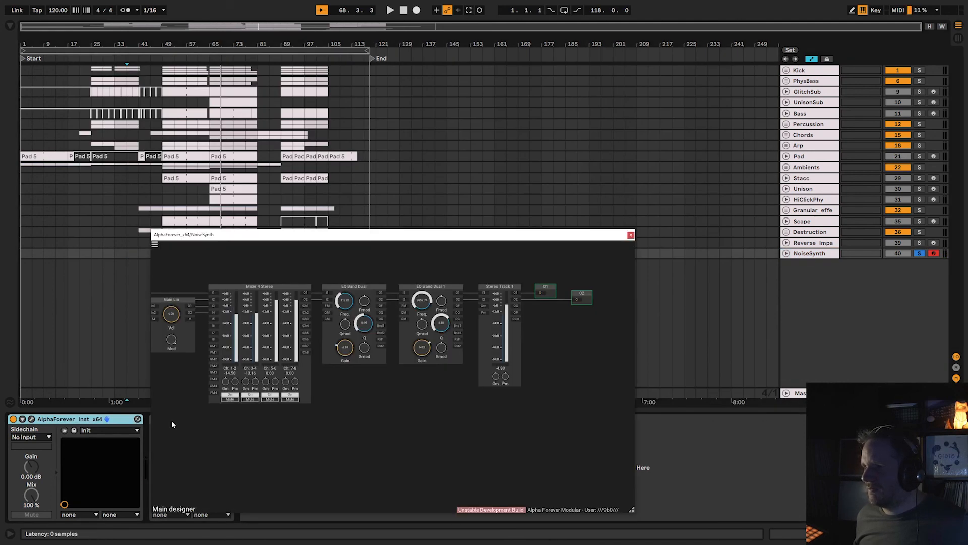
left_click(631, 235)
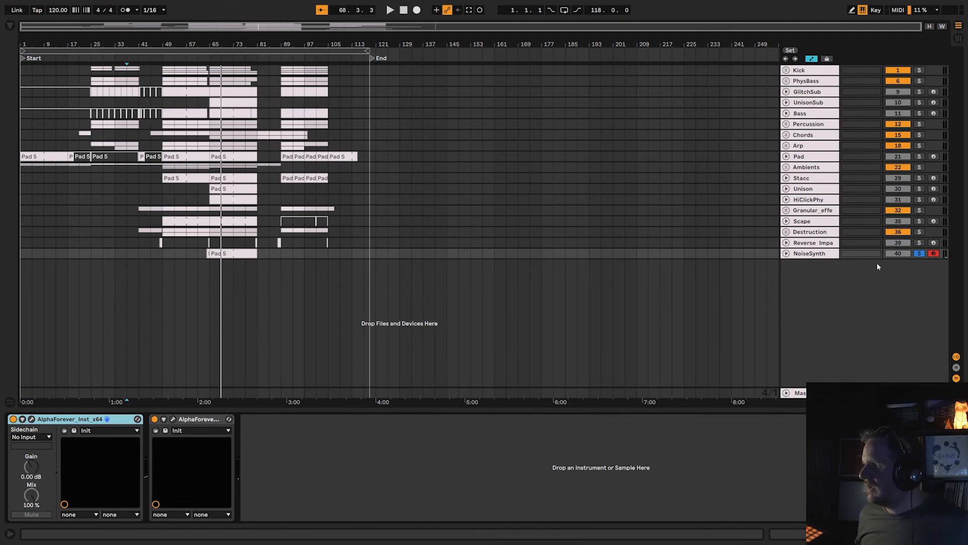
left_click(935, 254)
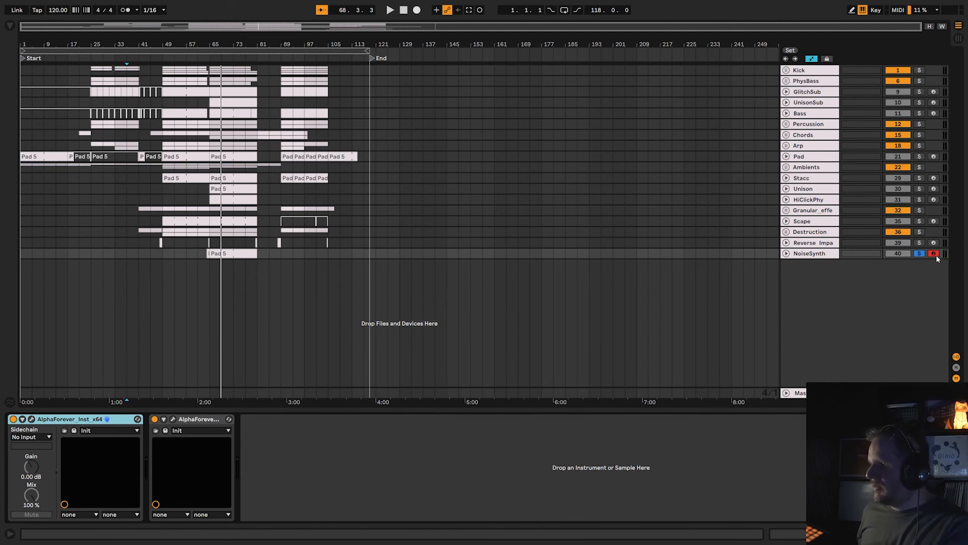
Take the NoiseSynth track out of solo and place the insert marker at bar 21.
left_click(922, 254)
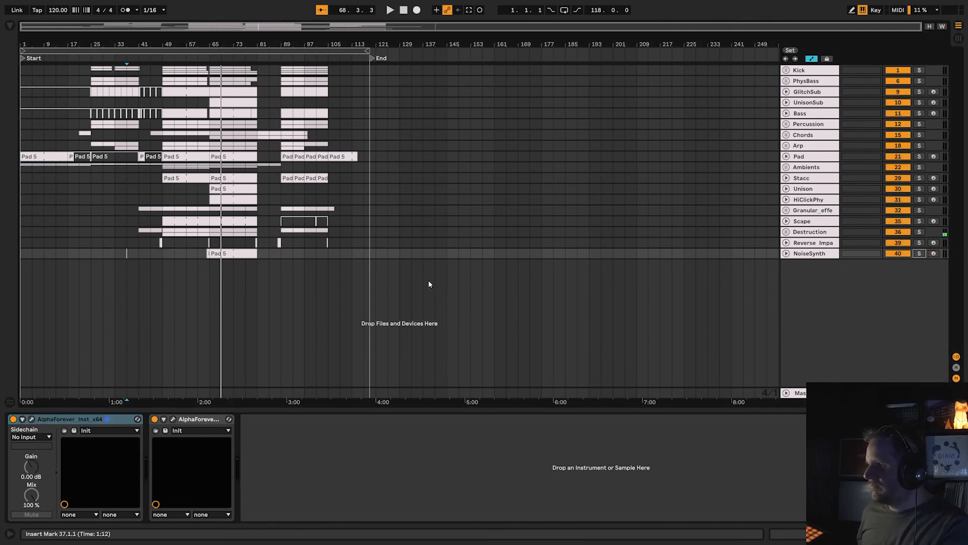
left_click(83, 285)
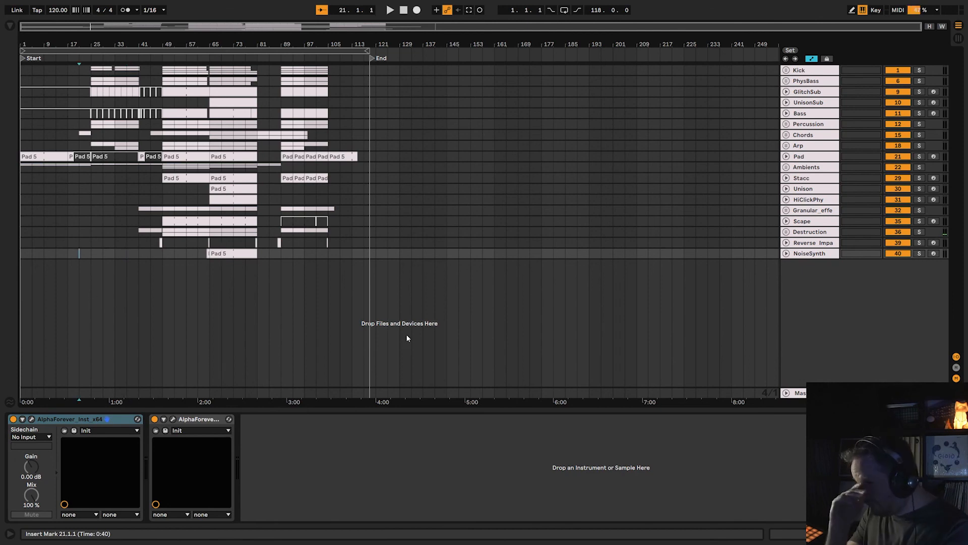
Look over all tracks' mixer channels in Session View with the browser hidden, and return to the Arrangement View.
key("Tab")
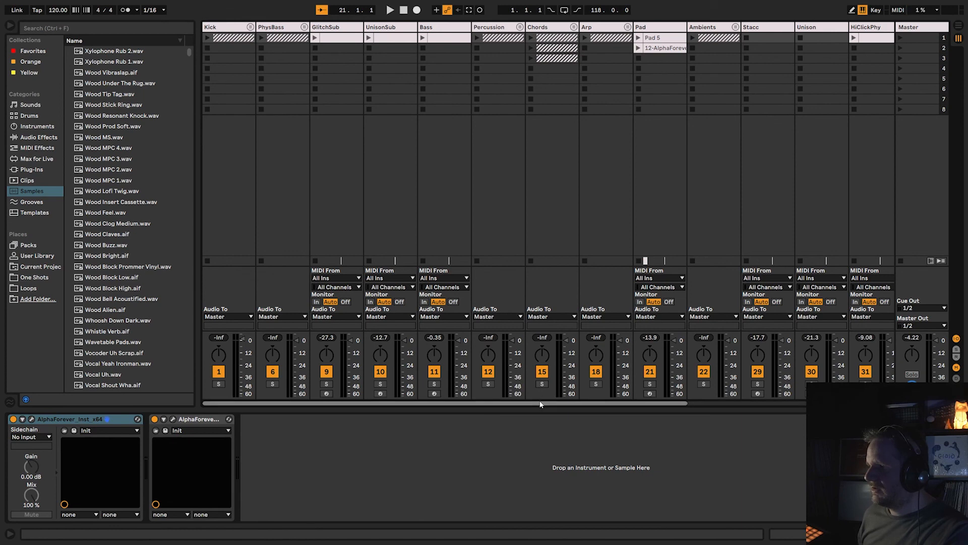
scroll(542, 398, "right", 6)
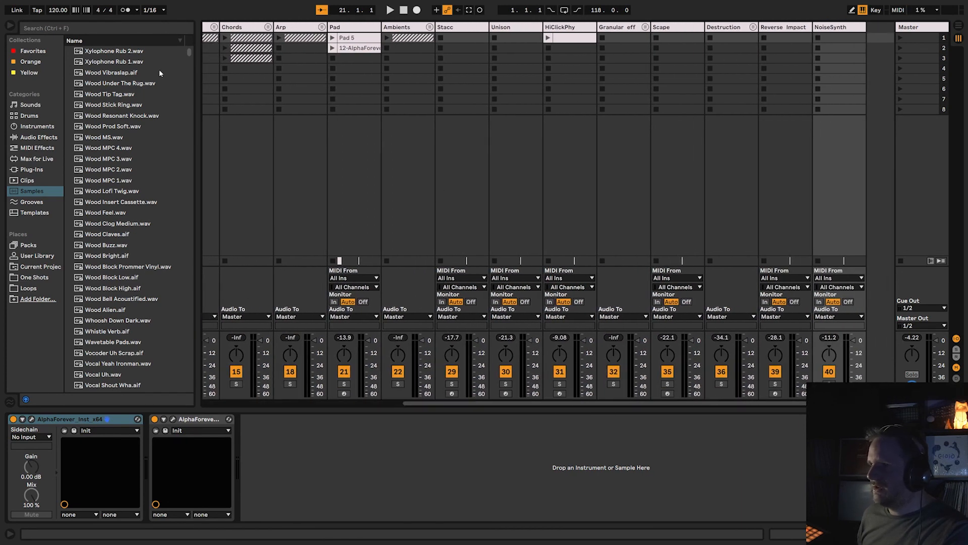
left_click(10, 25)
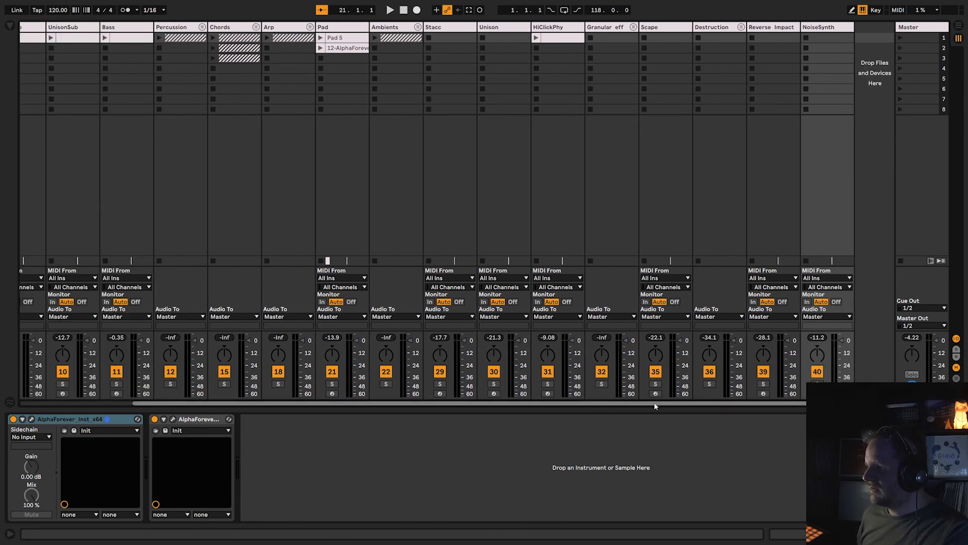
scroll(627, 400, "left", 3)
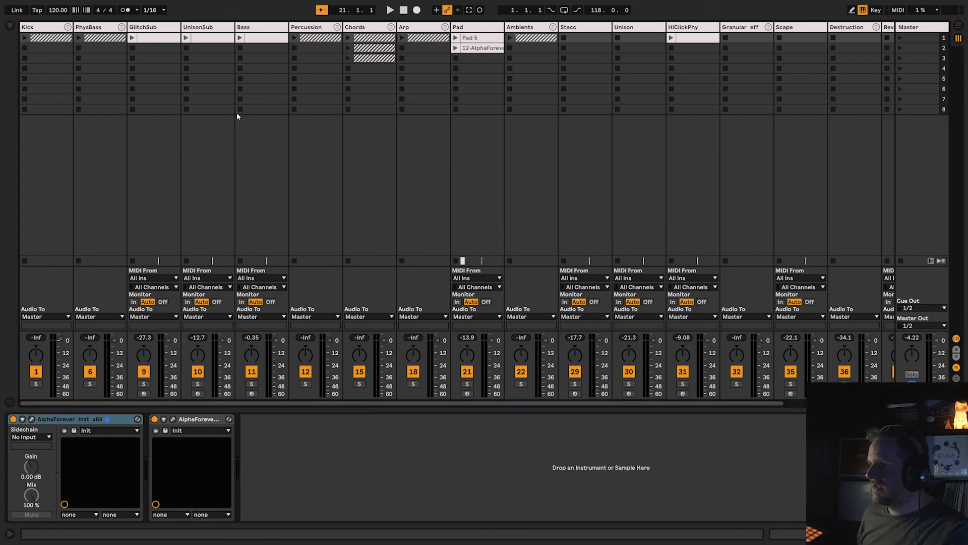
key("Tab")
scroll(231, 179, "up", 6)
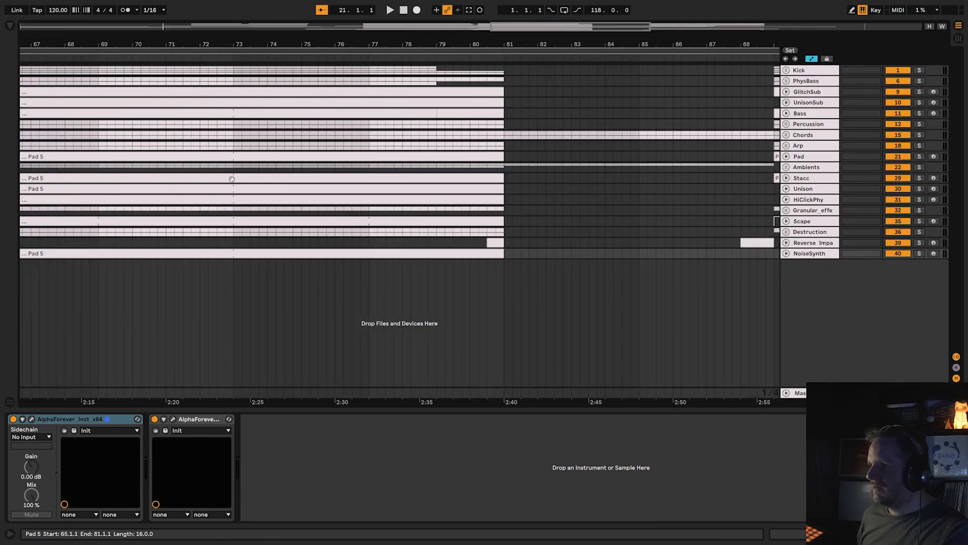
scroll(237, 183, "down", 5)
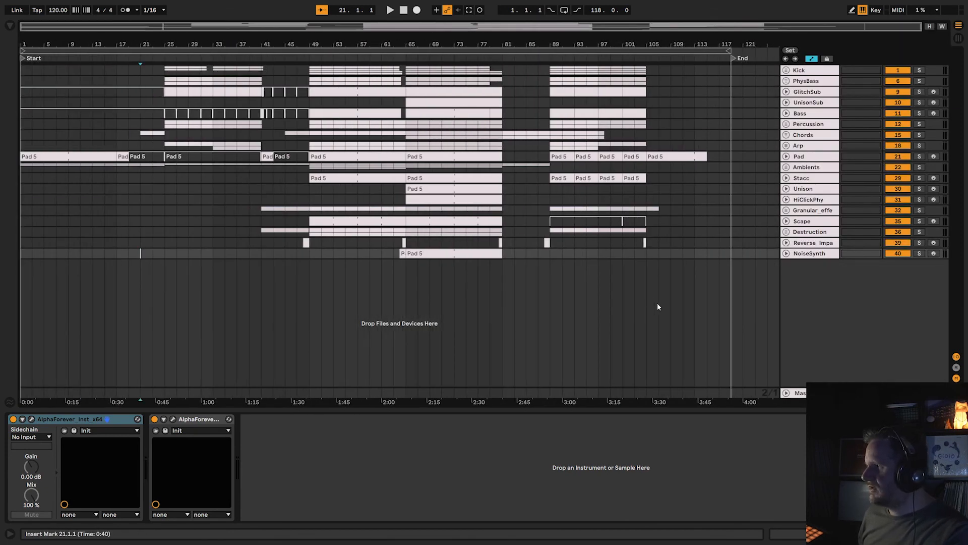
Open the AlphaForever effect patch on the Master track and enlarge its window.
left_click(818, 393)
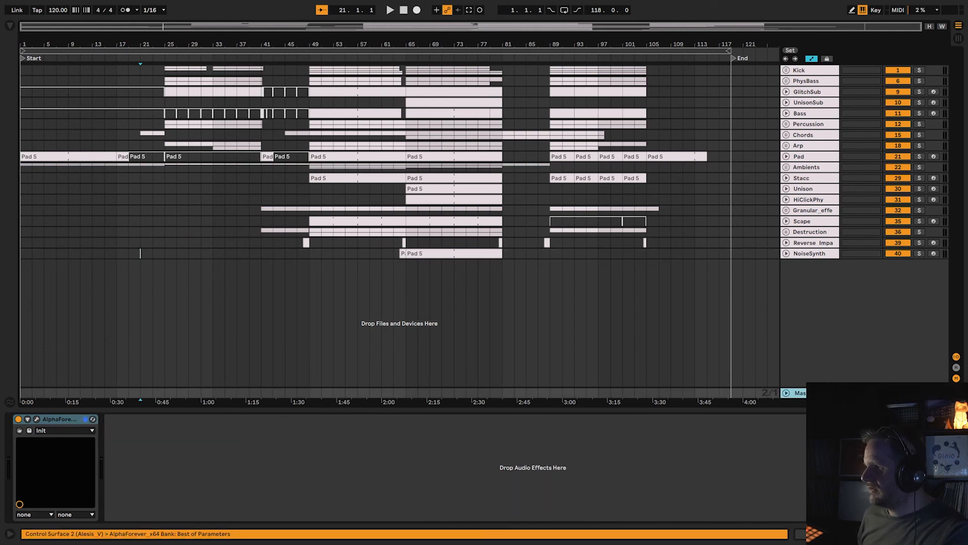
left_click(37, 419)
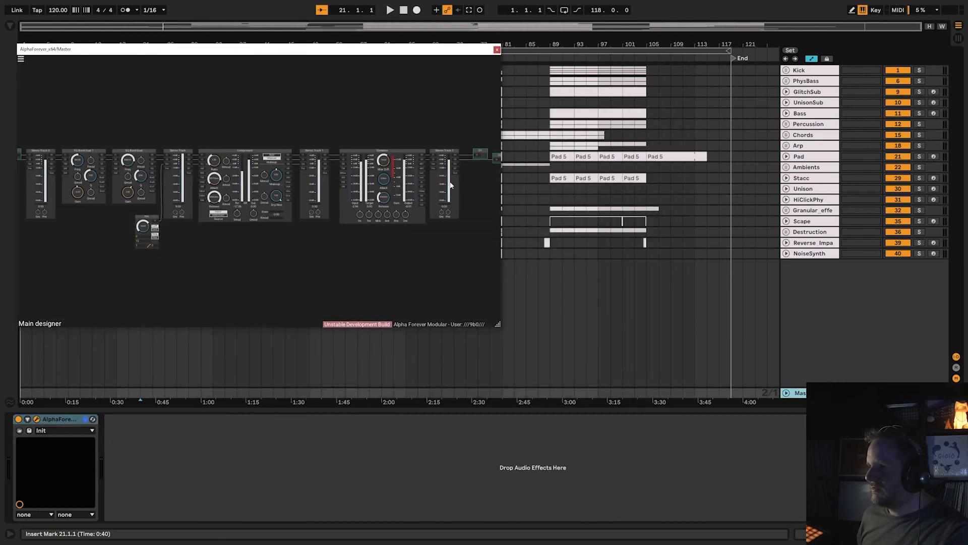
left_click_drag(504, 324, 807, 505)
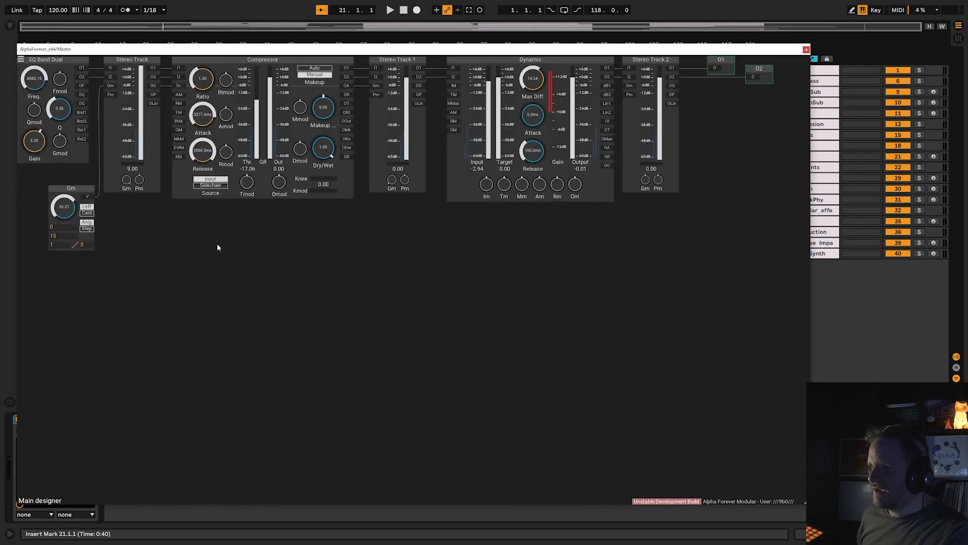
Examine the Master patch from its inputs through the EQ bands, Compressor, Dynamix and stereo tracks to the outputs, and close it.
left_click_drag(335, 413, 267, 395)
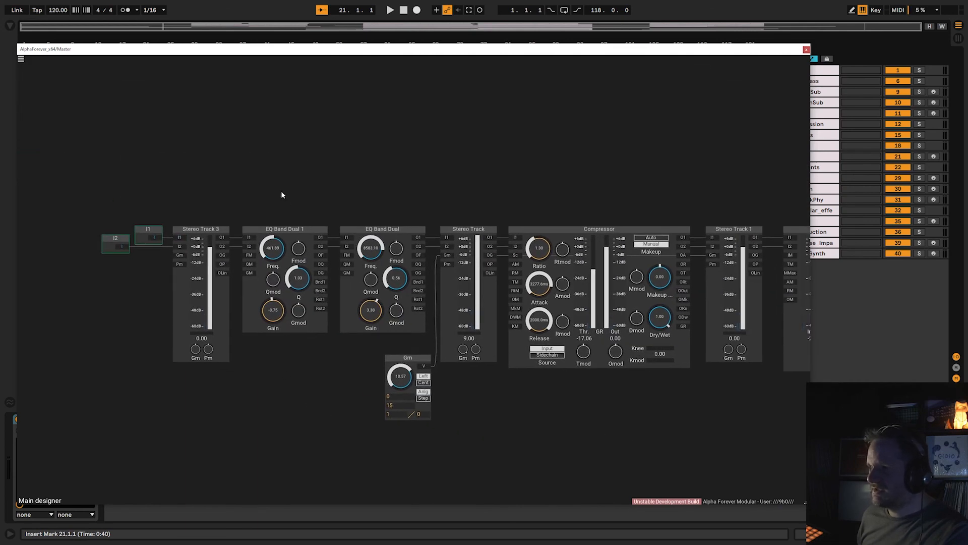
scroll(282, 194, "up", 4)
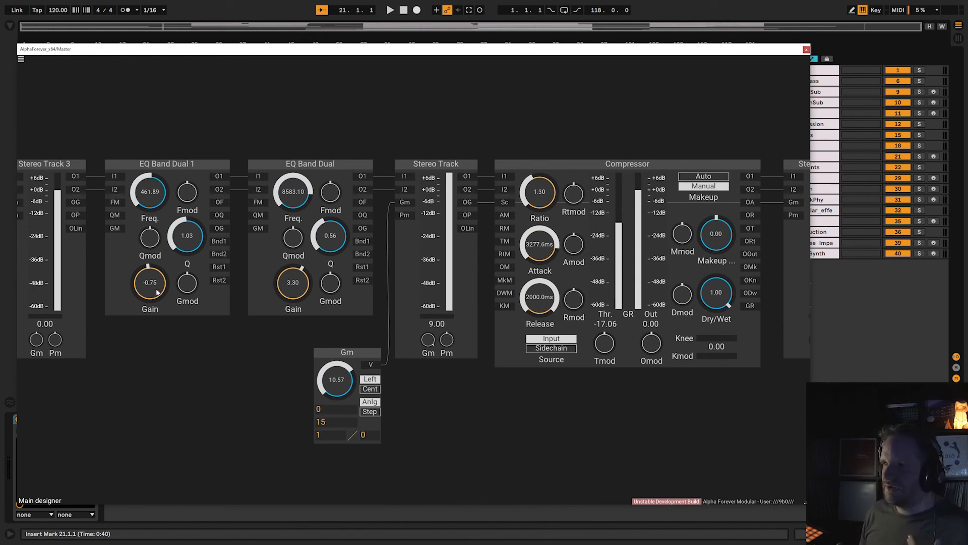
left_click_drag(328, 138, 232, 137)
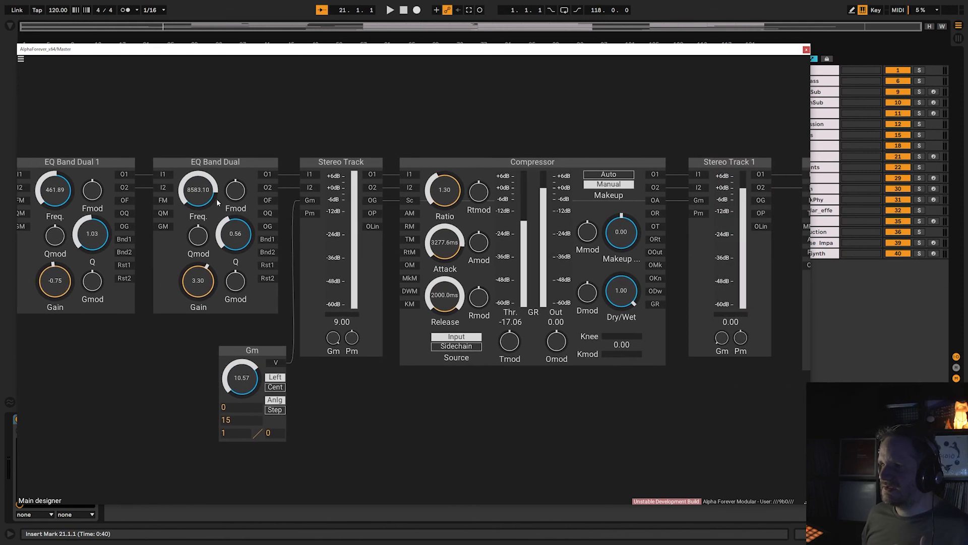
left_click_drag(338, 124, 137, 96)
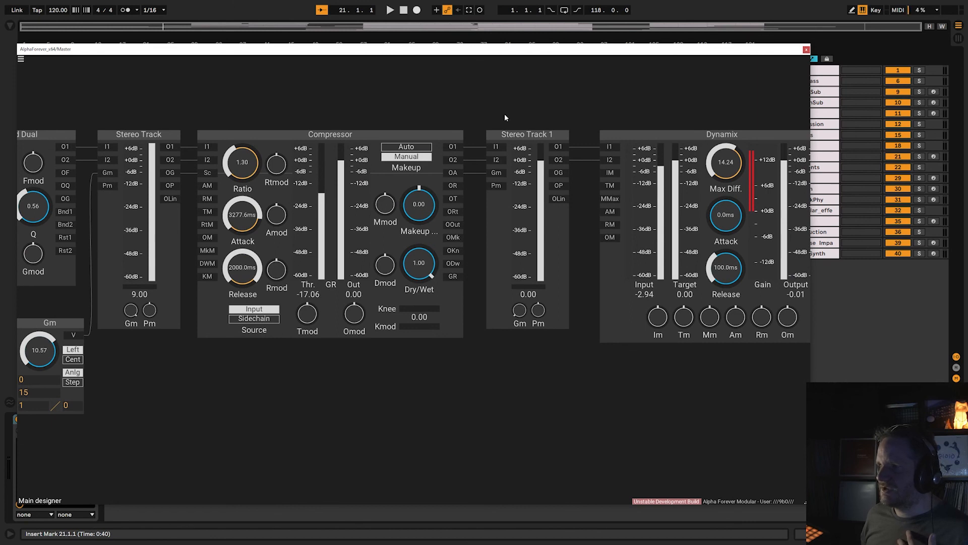
left_click_drag(504, 114, 187, 105)
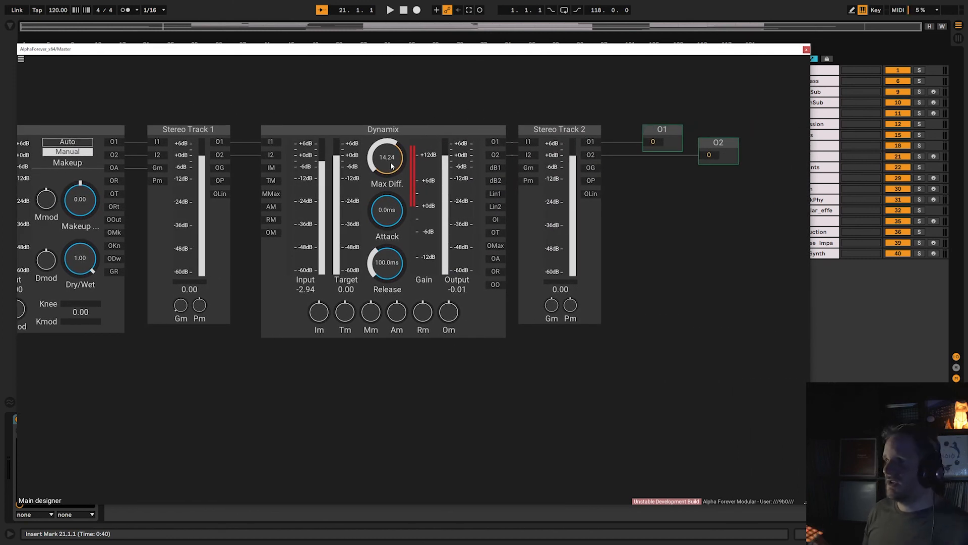
scroll(323, 368, "down", 8)
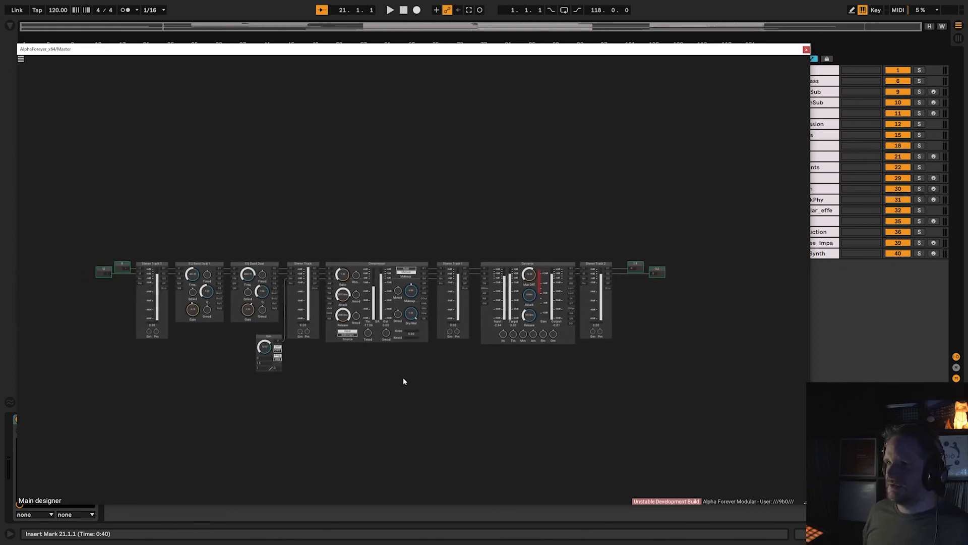
left_click(806, 50)
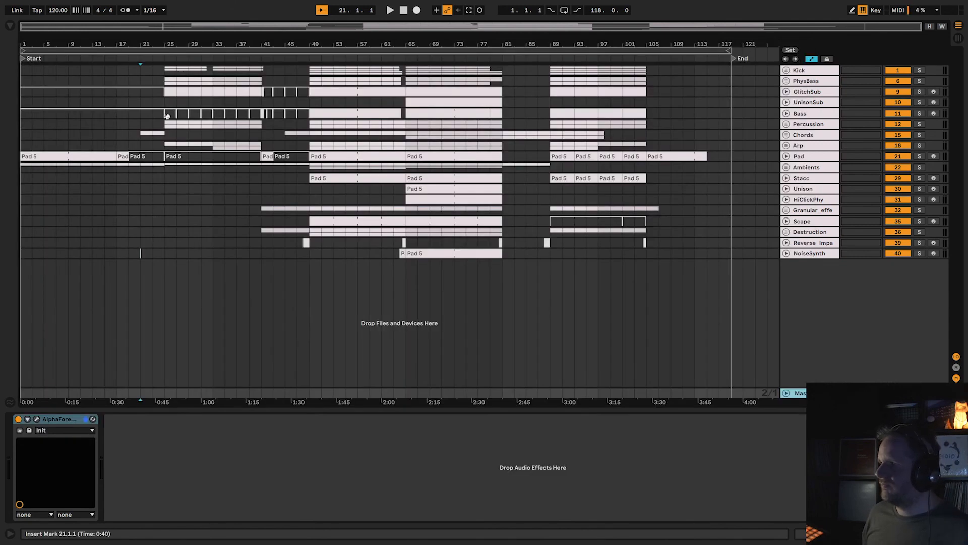
Show the Kick track's AlphaForever device and return to the Master track's device chain.
left_click(810, 71)
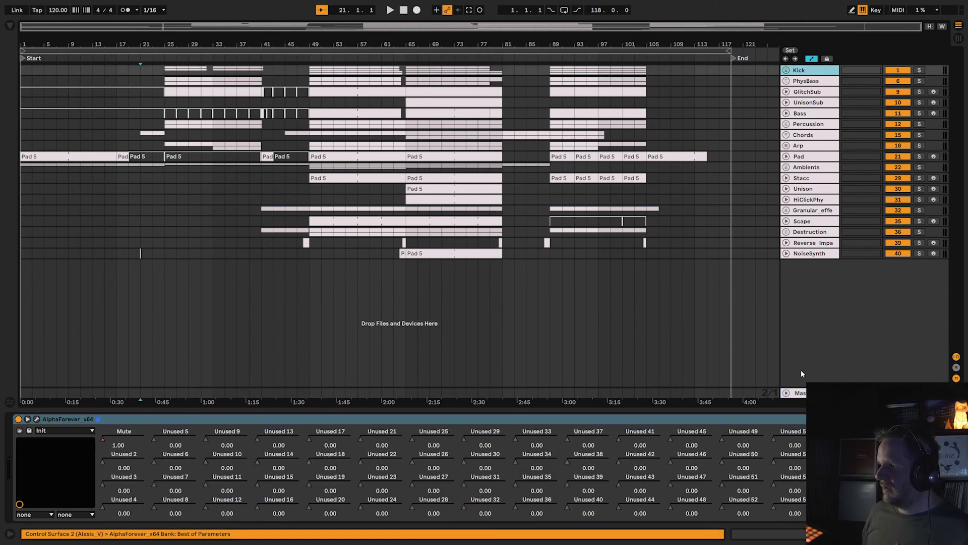
left_click(803, 394)
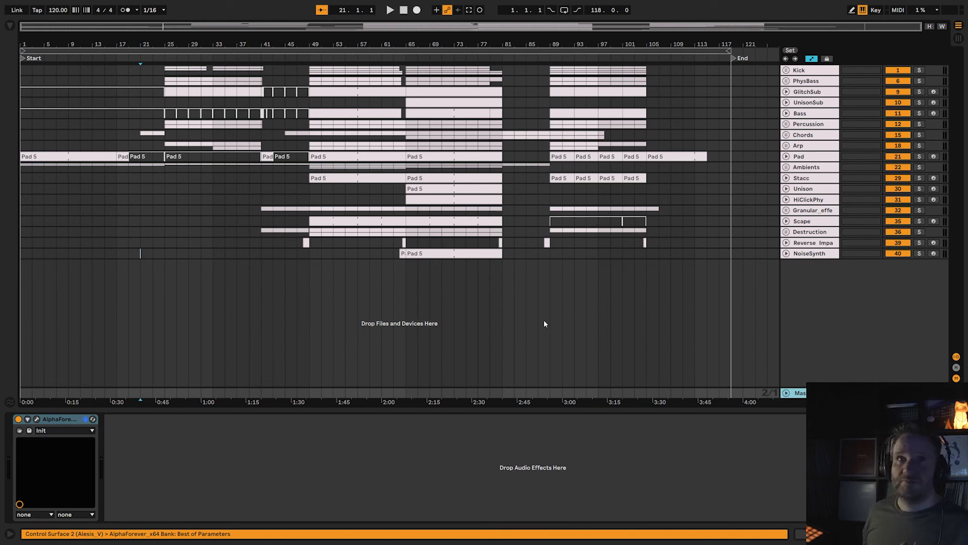